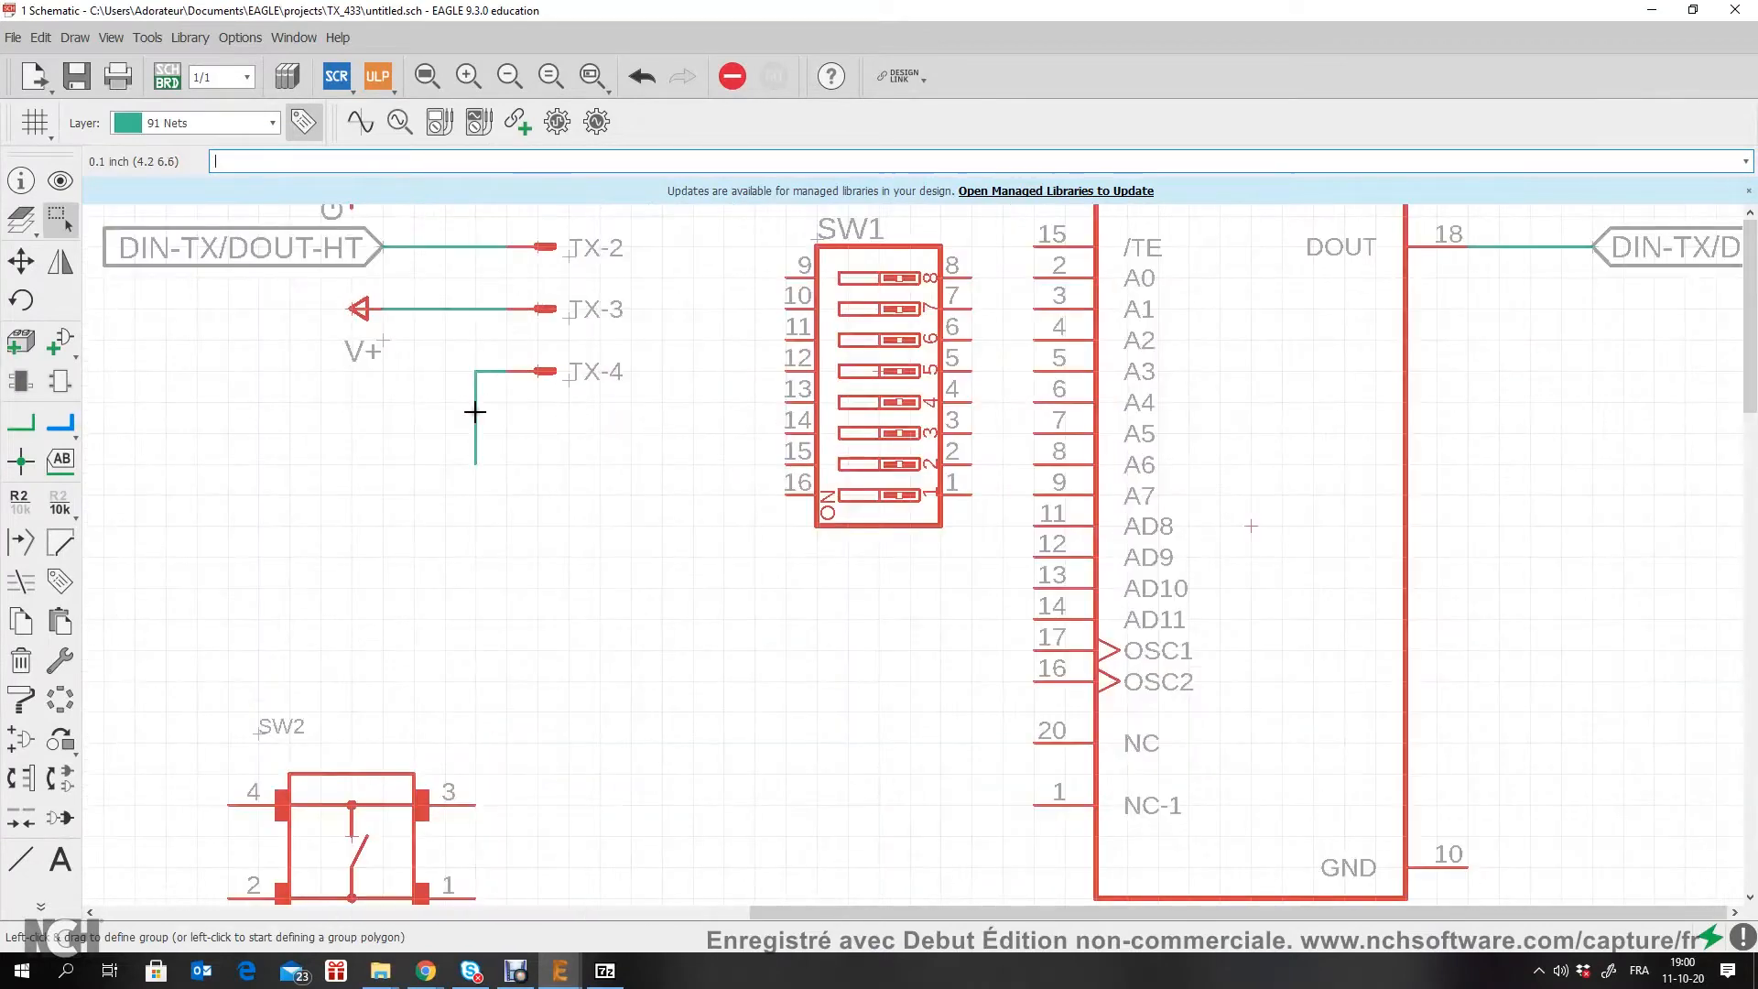
Step: Search the part libraries for "*ant*" and choose the ANTENNA device from the discrete library
{"action": "left_click", "coordinate": [59, 340]}
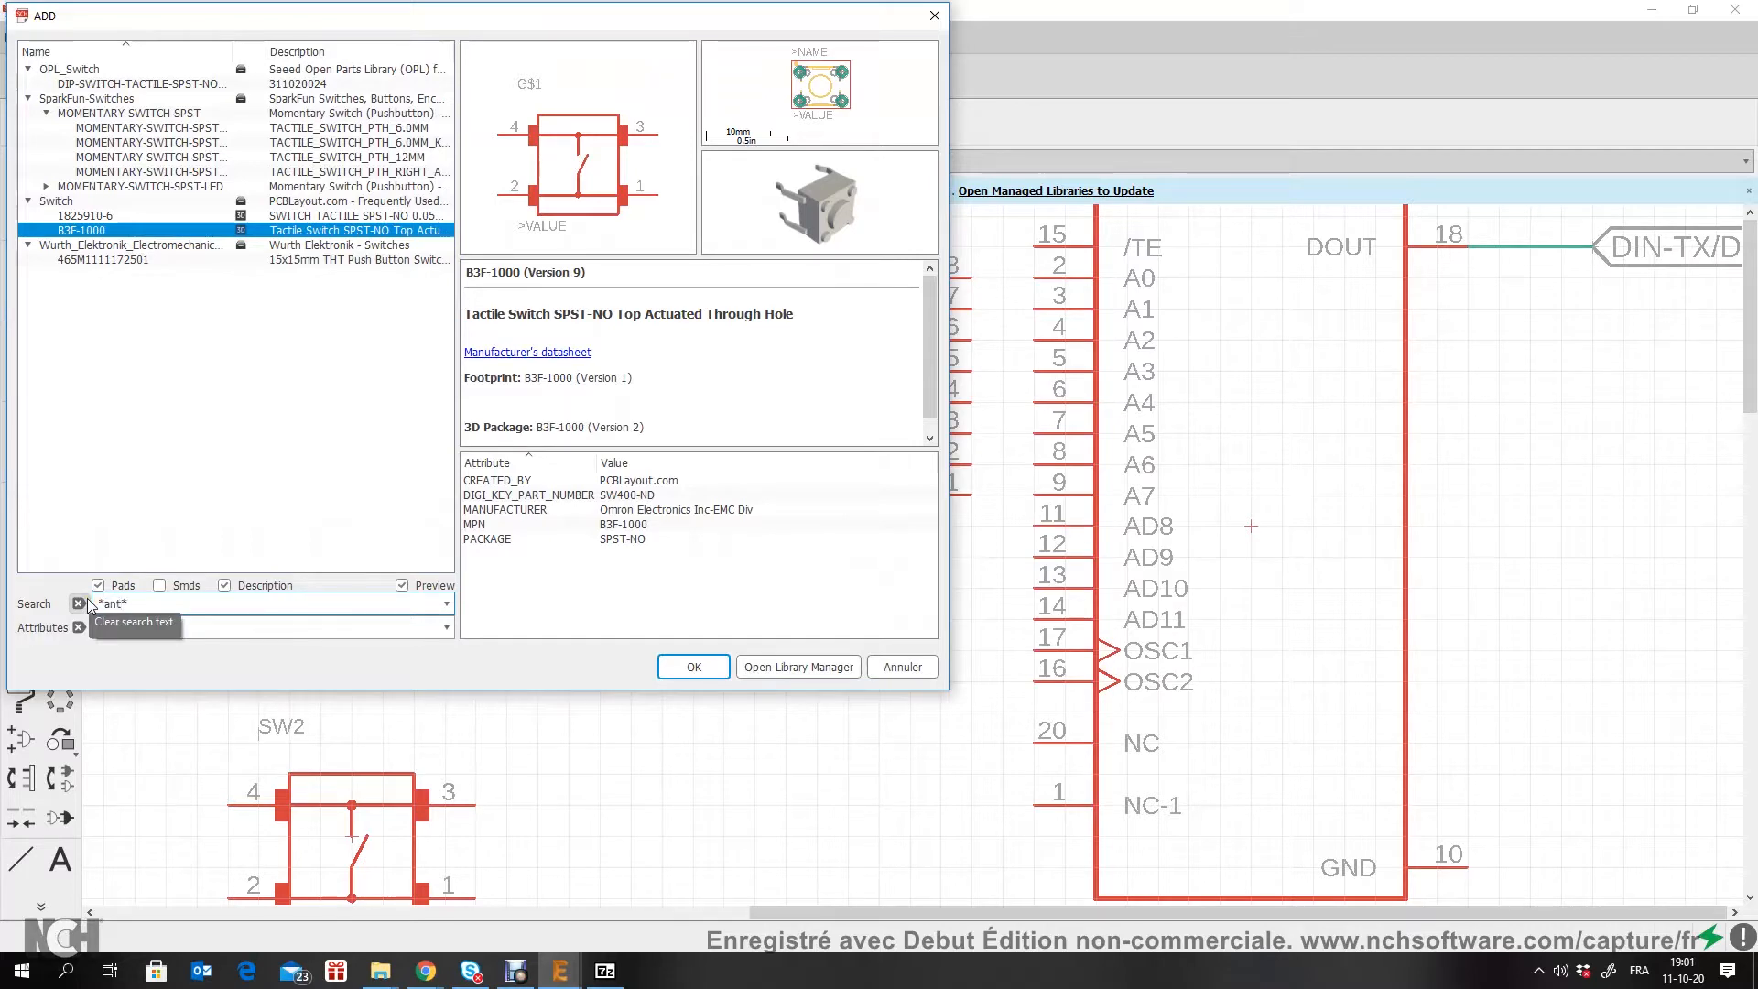
{"action": "key", "text": "Return"}
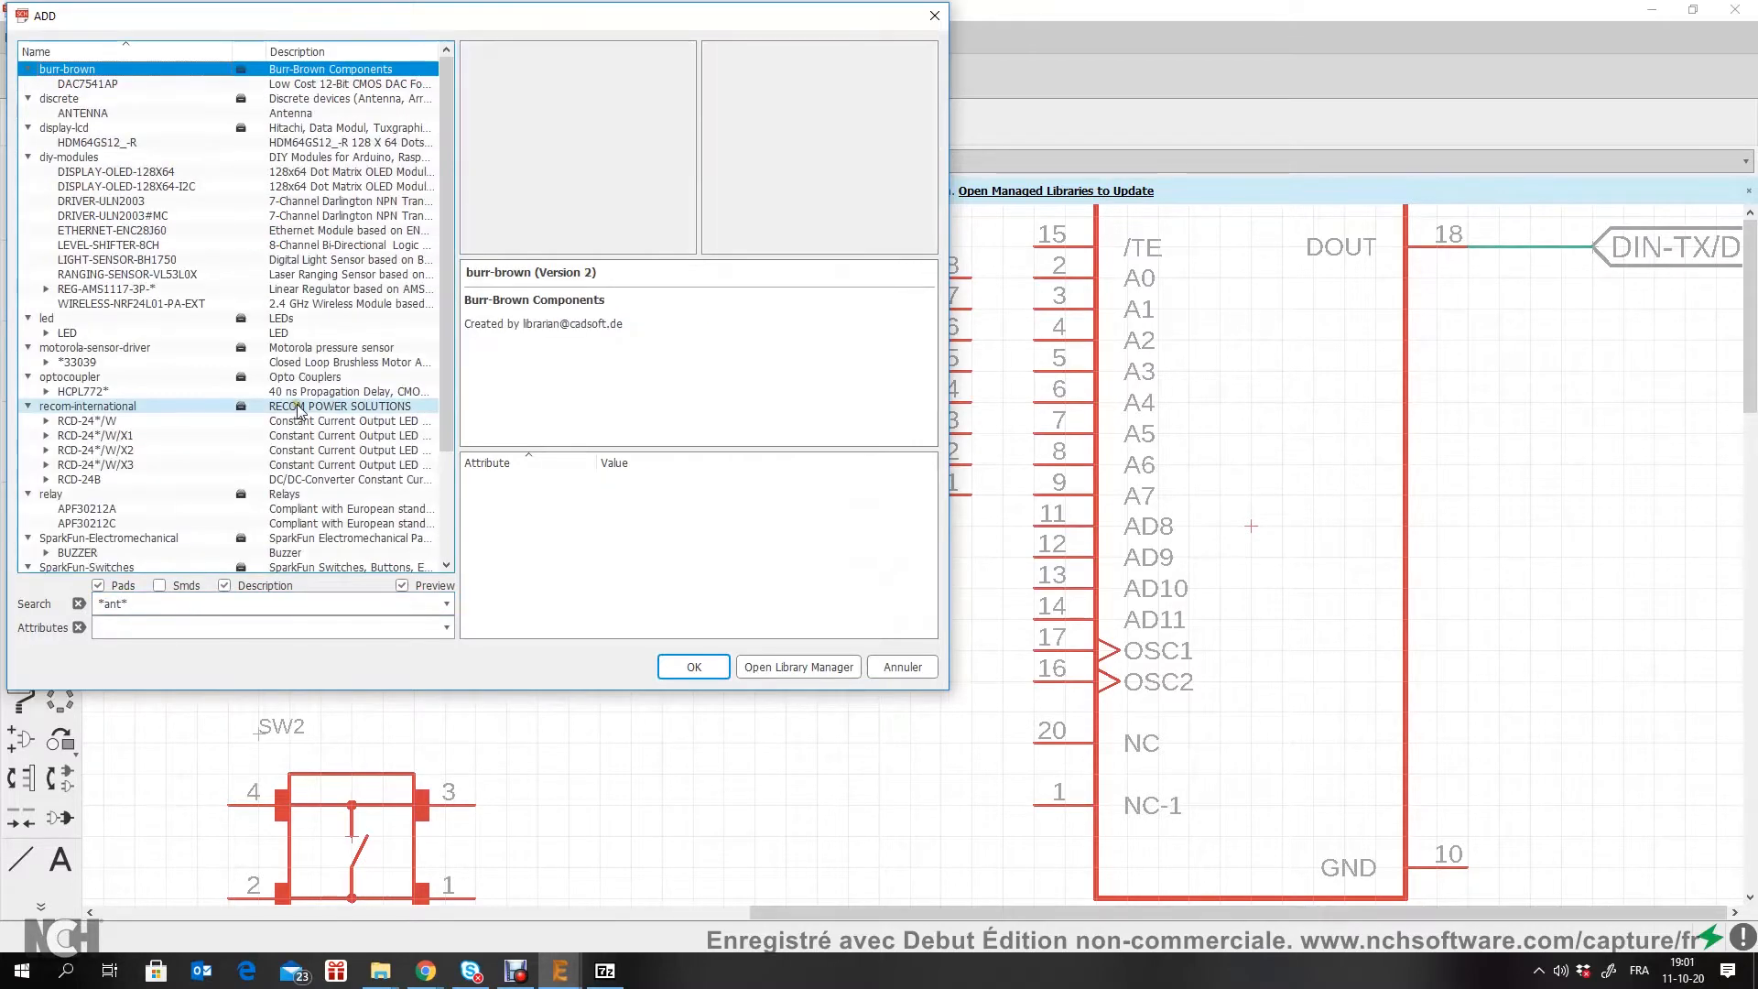
{"action": "left_click", "coordinate": [84, 114]}
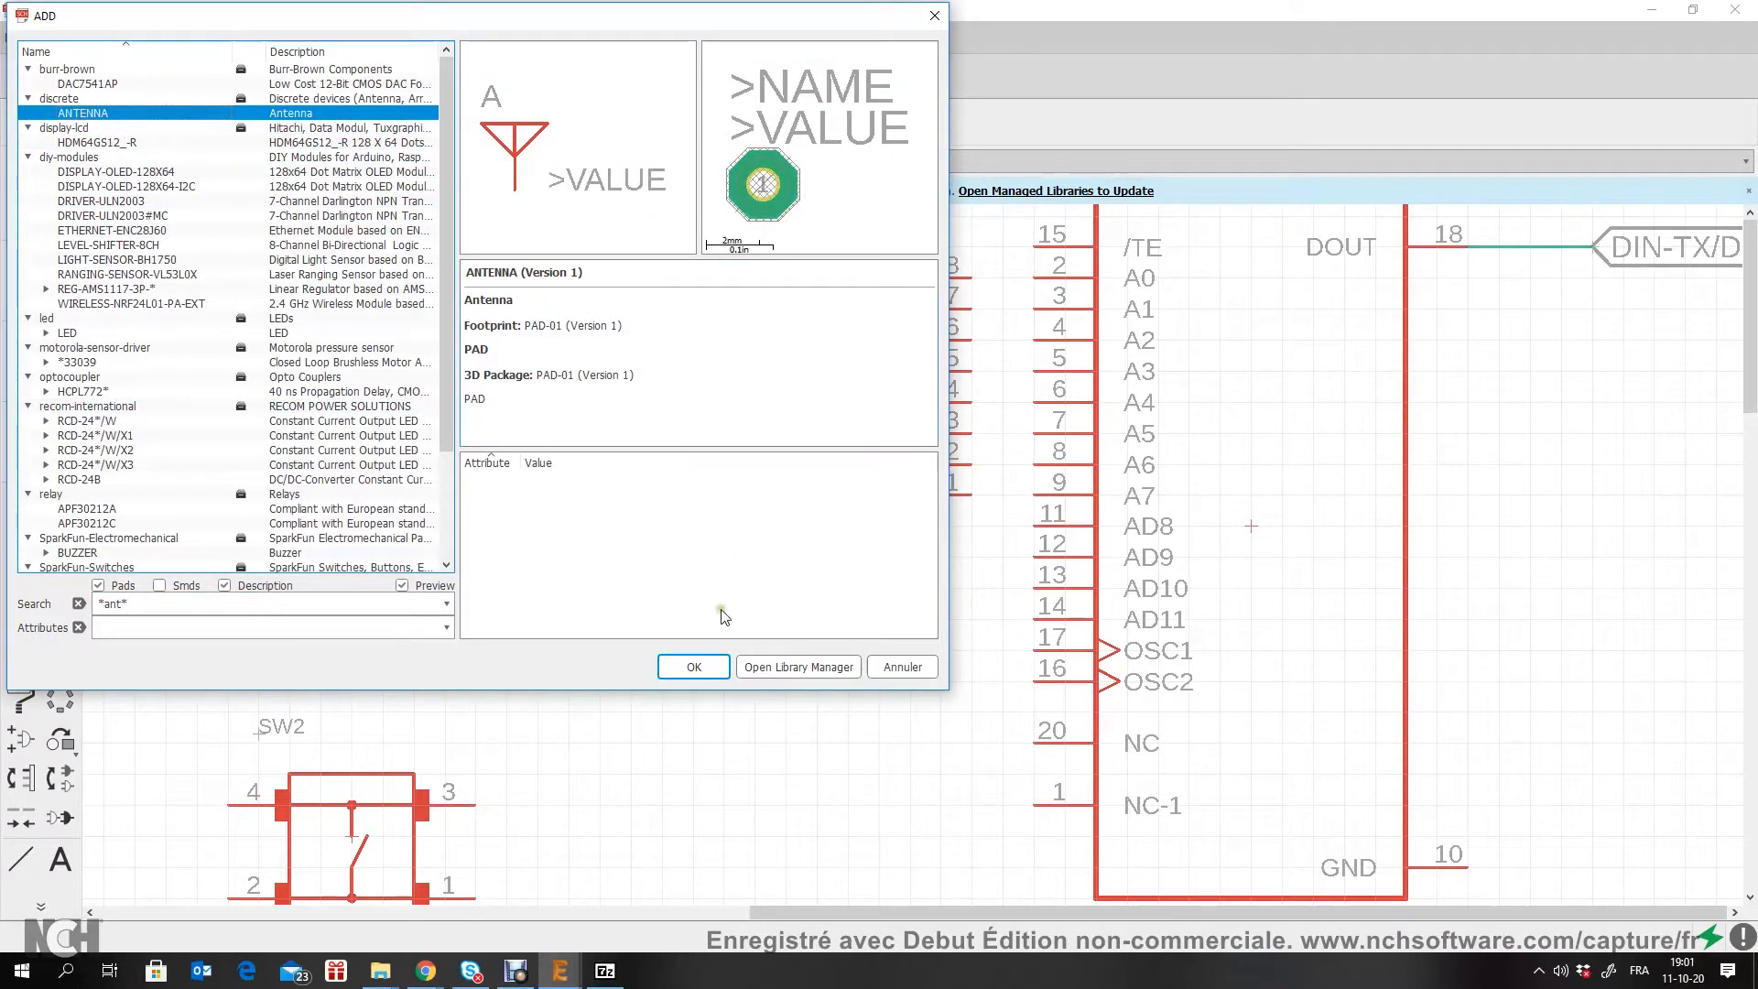
{"action": "left_click", "coordinate": [707, 671]}
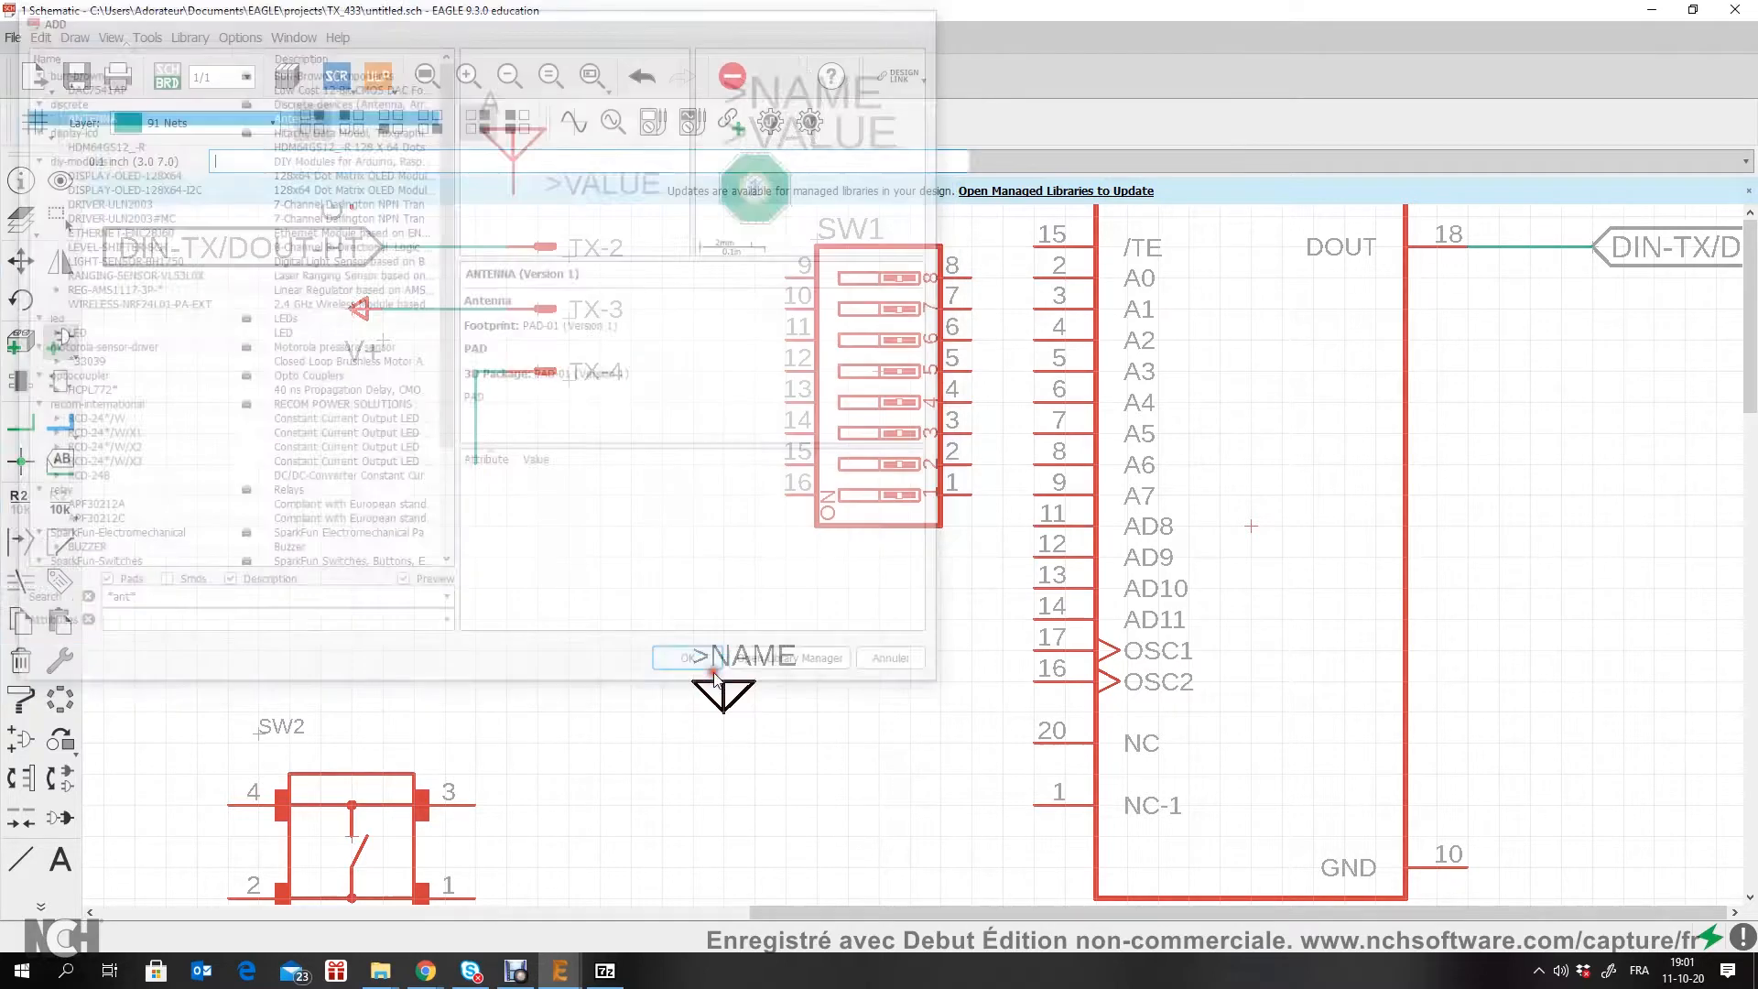
{"action": "scroll", "coordinate": [505, 664], "scroll_direction": "down", "scroll_amount": 3}
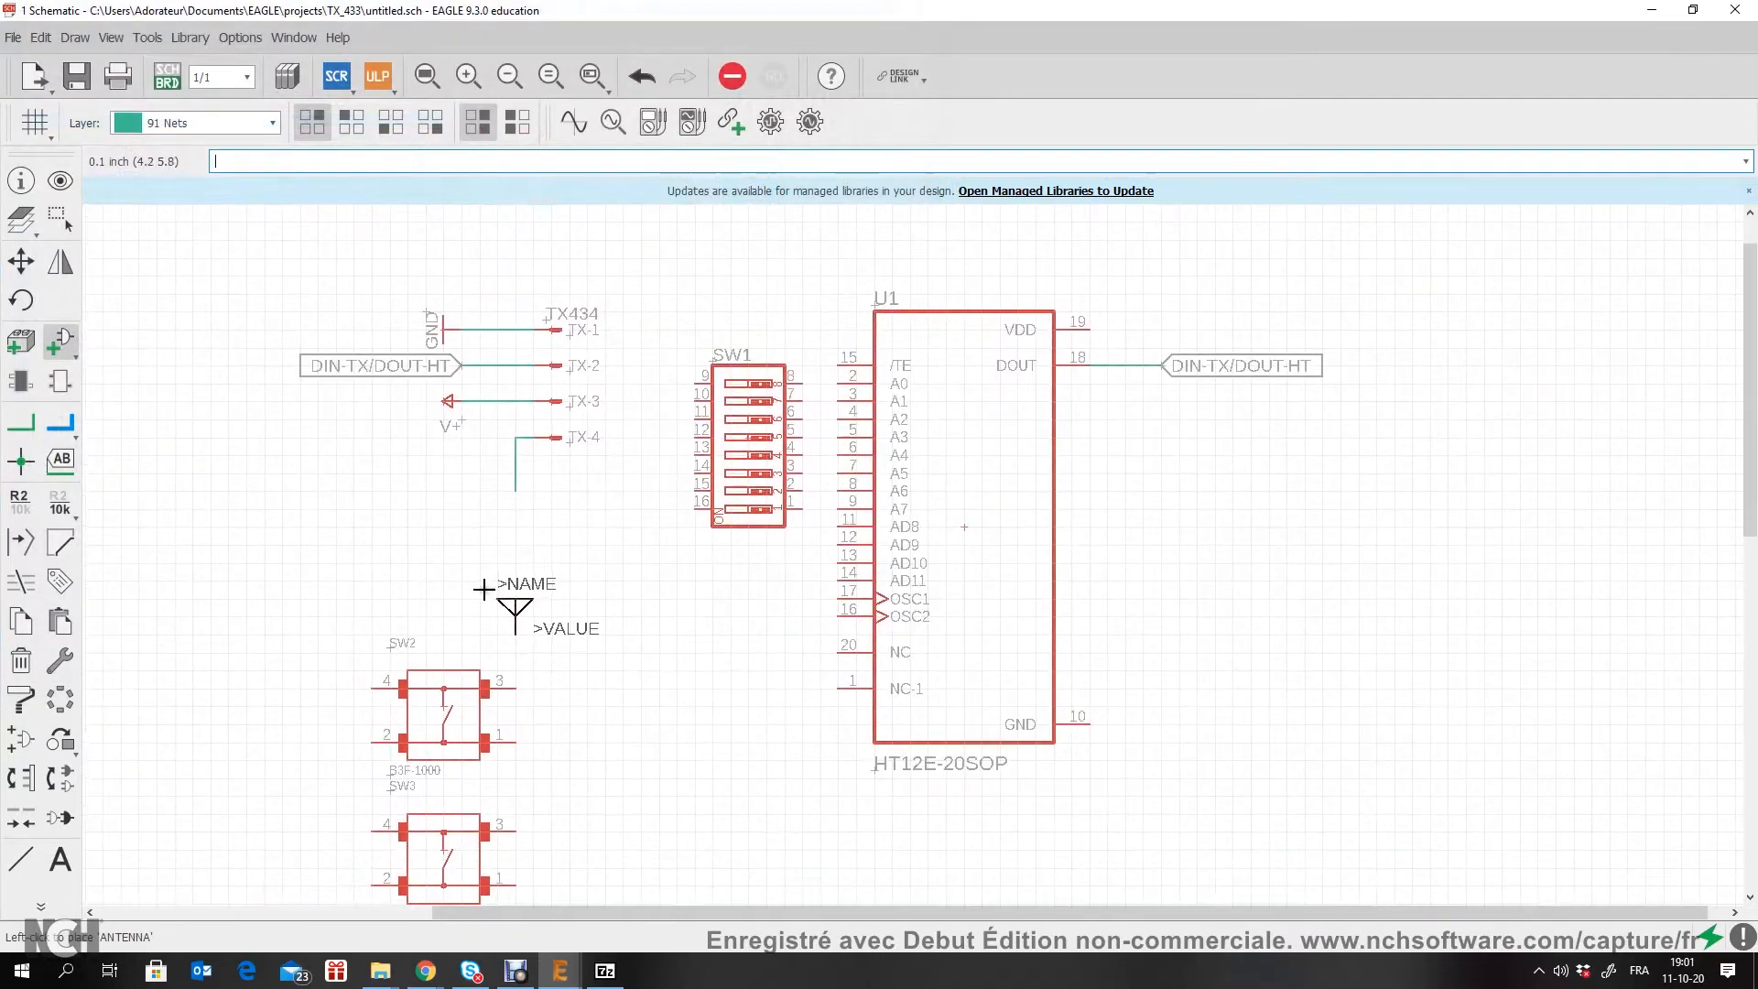
Step: Rotate the antenna 180 degrees, place it just below the TX-4 net's open end, and wire it to that net
{"action": "right_click", "coordinate": [504, 545]}
{"action": "right_click", "coordinate": [506, 545]}
{"action": "scroll", "coordinate": [518, 545], "scroll_direction": "up", "scroll_amount": 3}
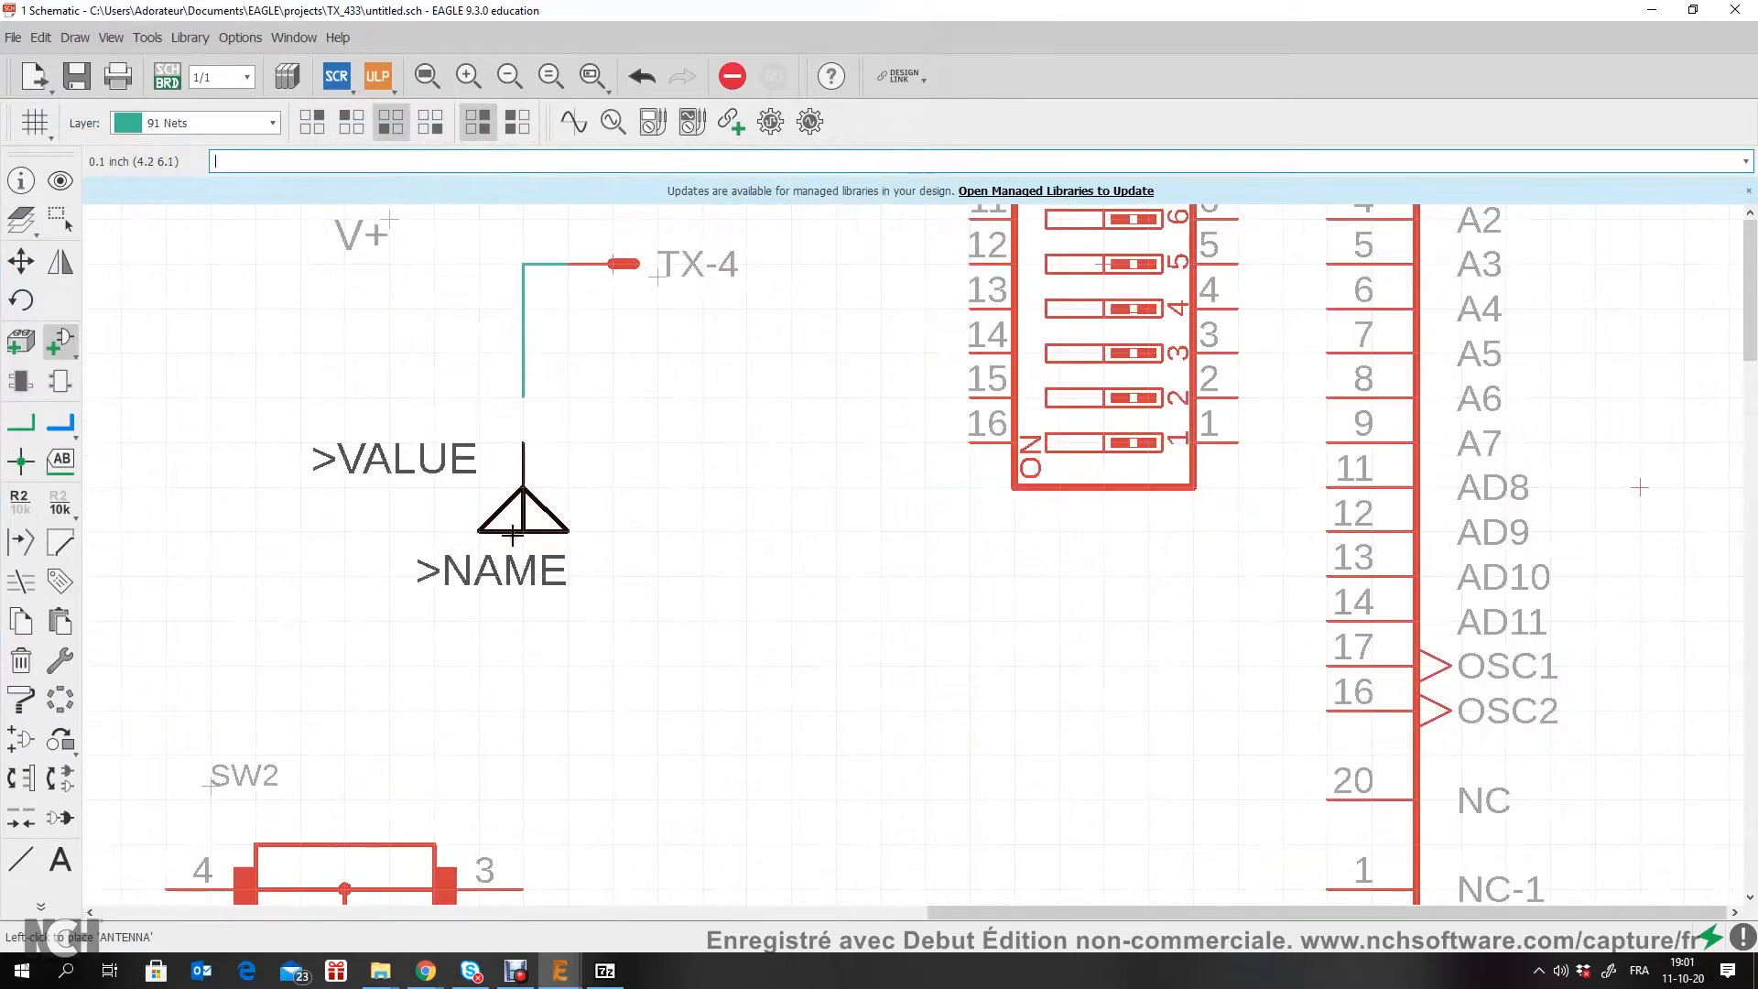
{"action": "left_click", "coordinate": [513, 530]}
{"action": "left_click", "coordinate": [20, 422]}
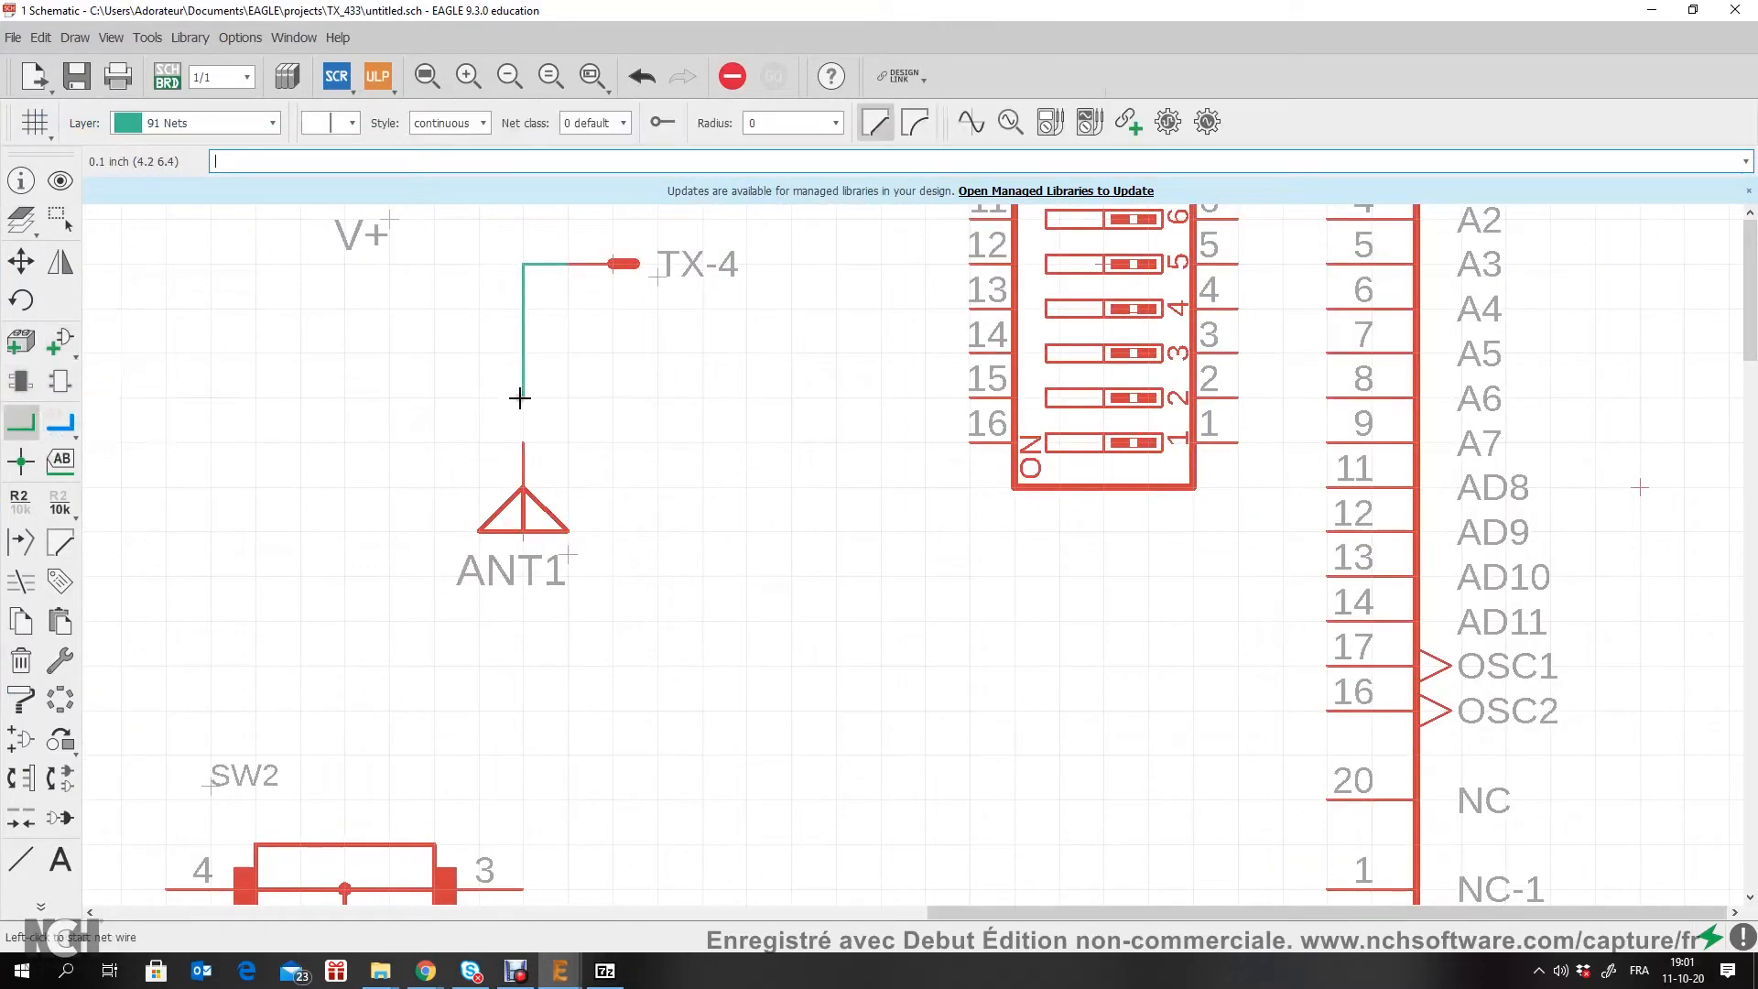
{"action": "left_click", "coordinate": [524, 442]}
Step: Draw nets from SW1 pins 8, 7, 6 and 5 to U1 inputs A0, A1, A2 and A3
{"action": "scroll", "coordinate": [530, 436], "scroll_direction": "down", "scroll_amount": 3}
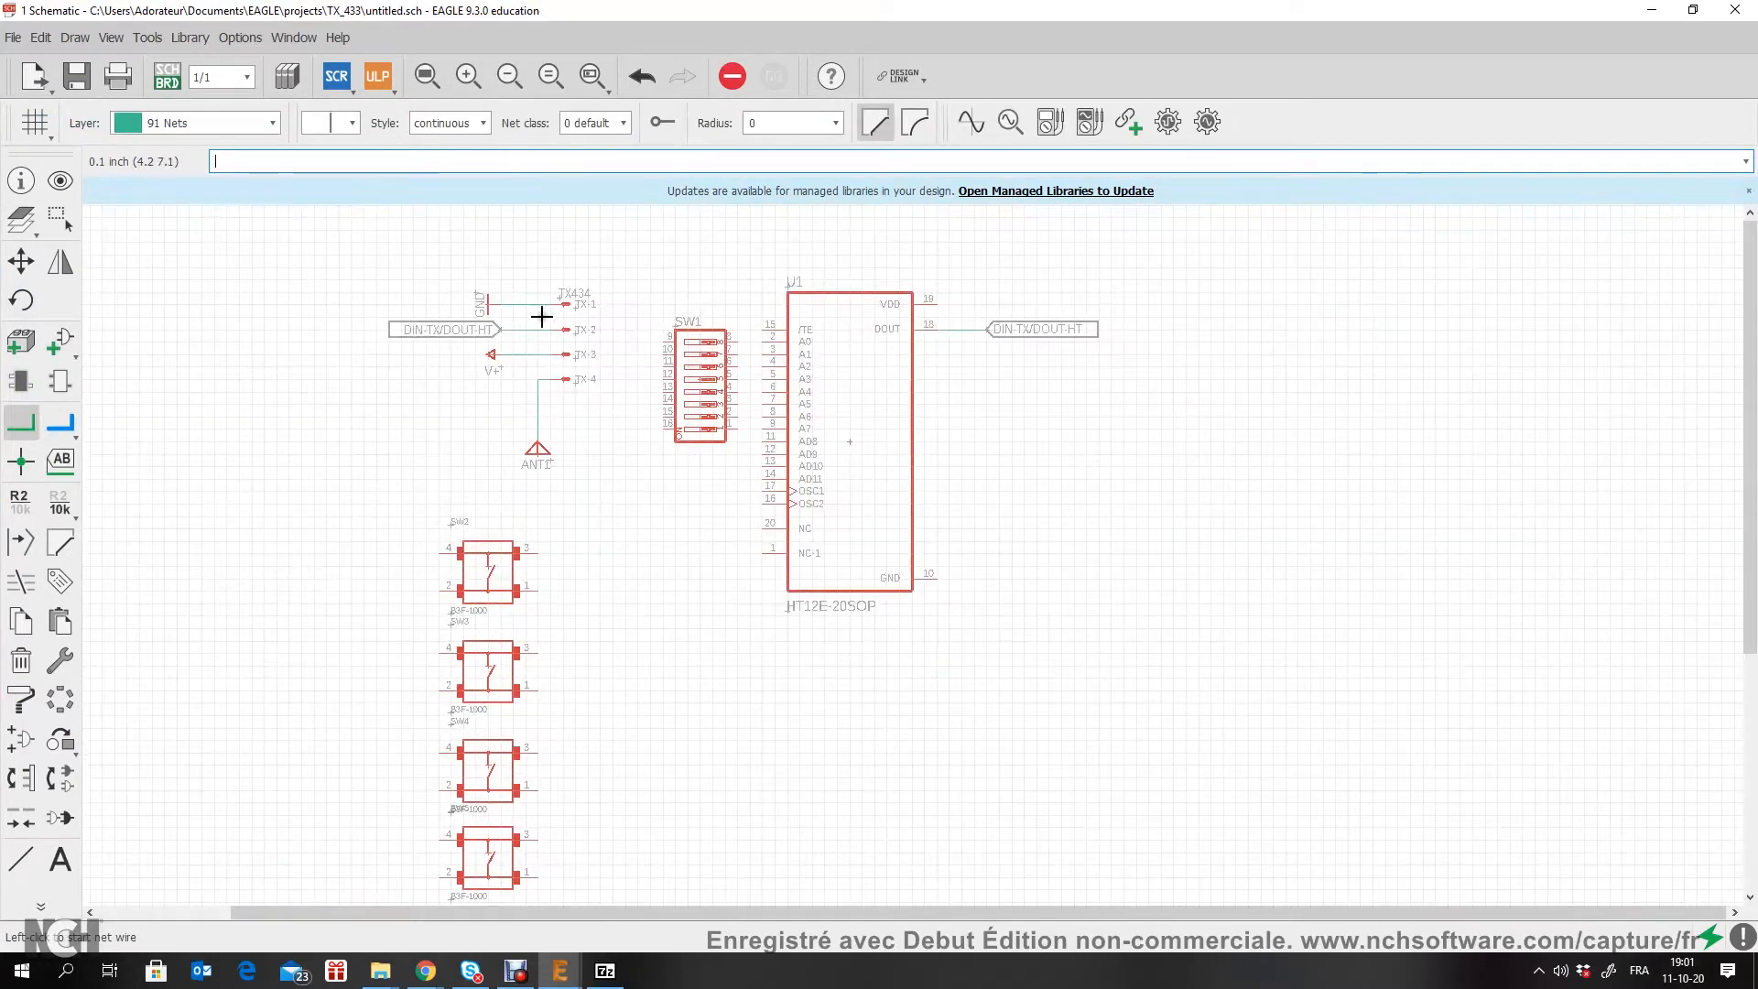
{"action": "scroll", "coordinate": [569, 432], "scroll_direction": "down", "scroll_amount": 2}
{"action": "scroll", "coordinate": [766, 342], "scroll_direction": "up", "scroll_amount": 4}
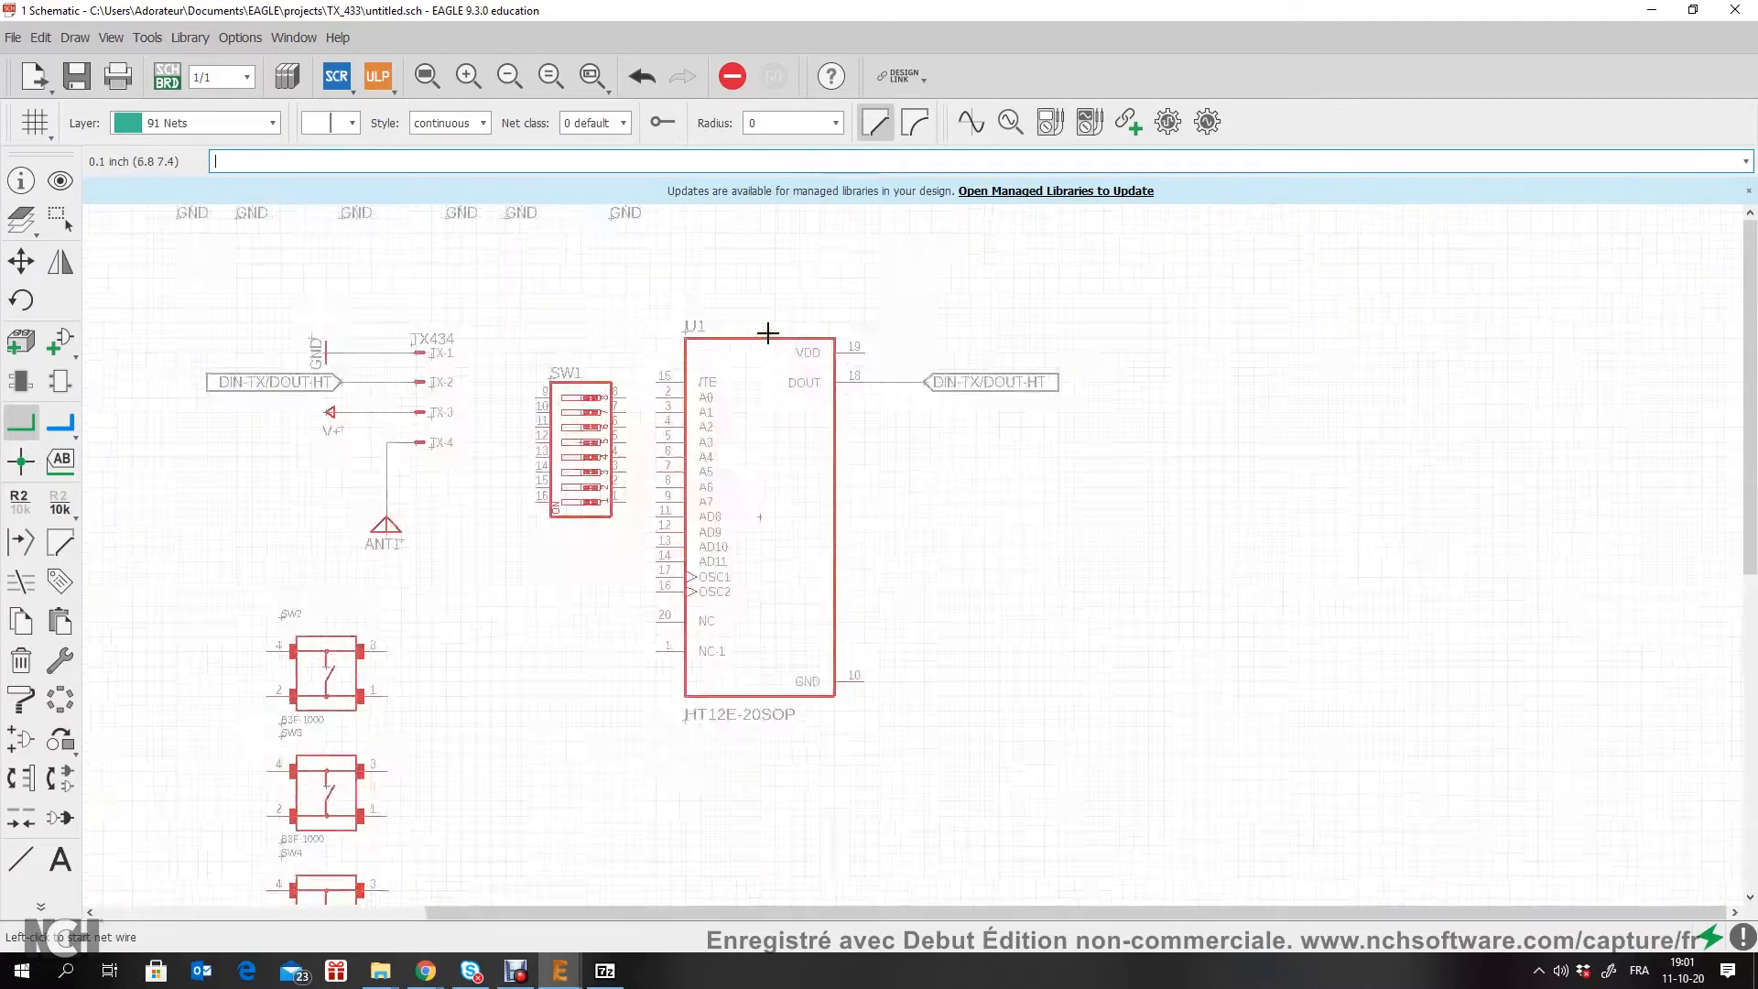
{"action": "scroll", "coordinate": [760, 343], "scroll_direction": "down", "scroll_amount": 2}
{"action": "left_click", "coordinate": [20, 261]}
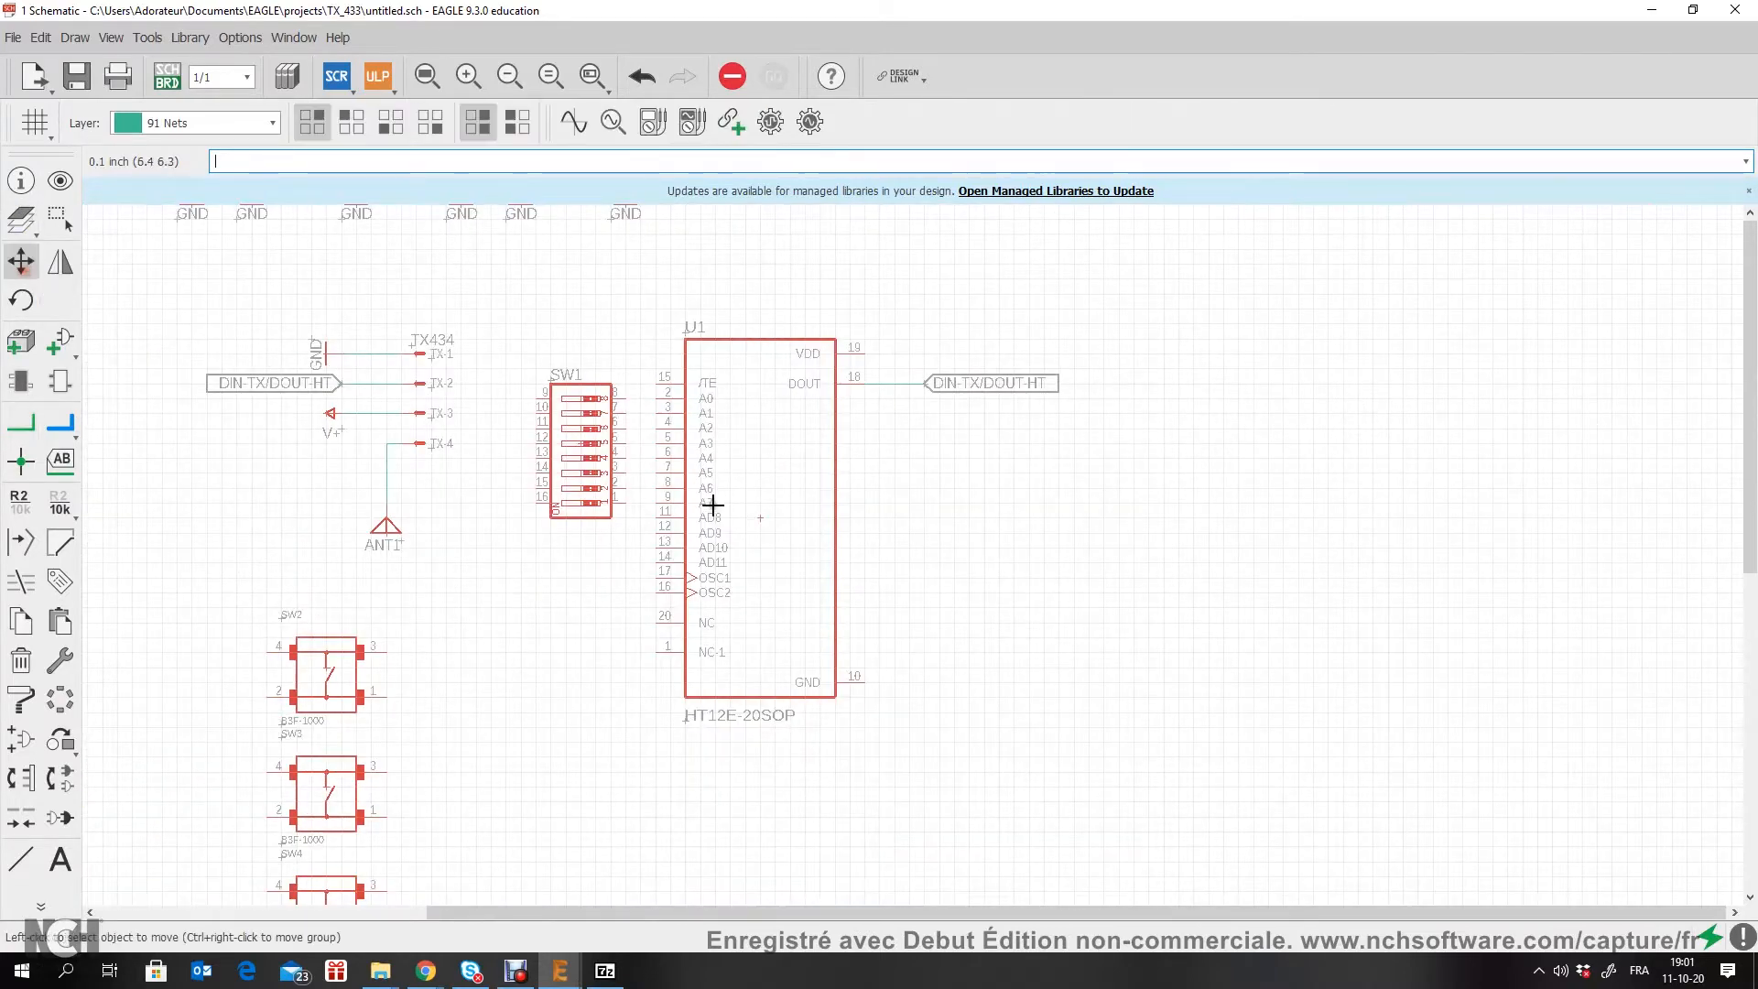
{"action": "scroll", "coordinate": [646, 470], "scroll_direction": "up", "scroll_amount": 2}
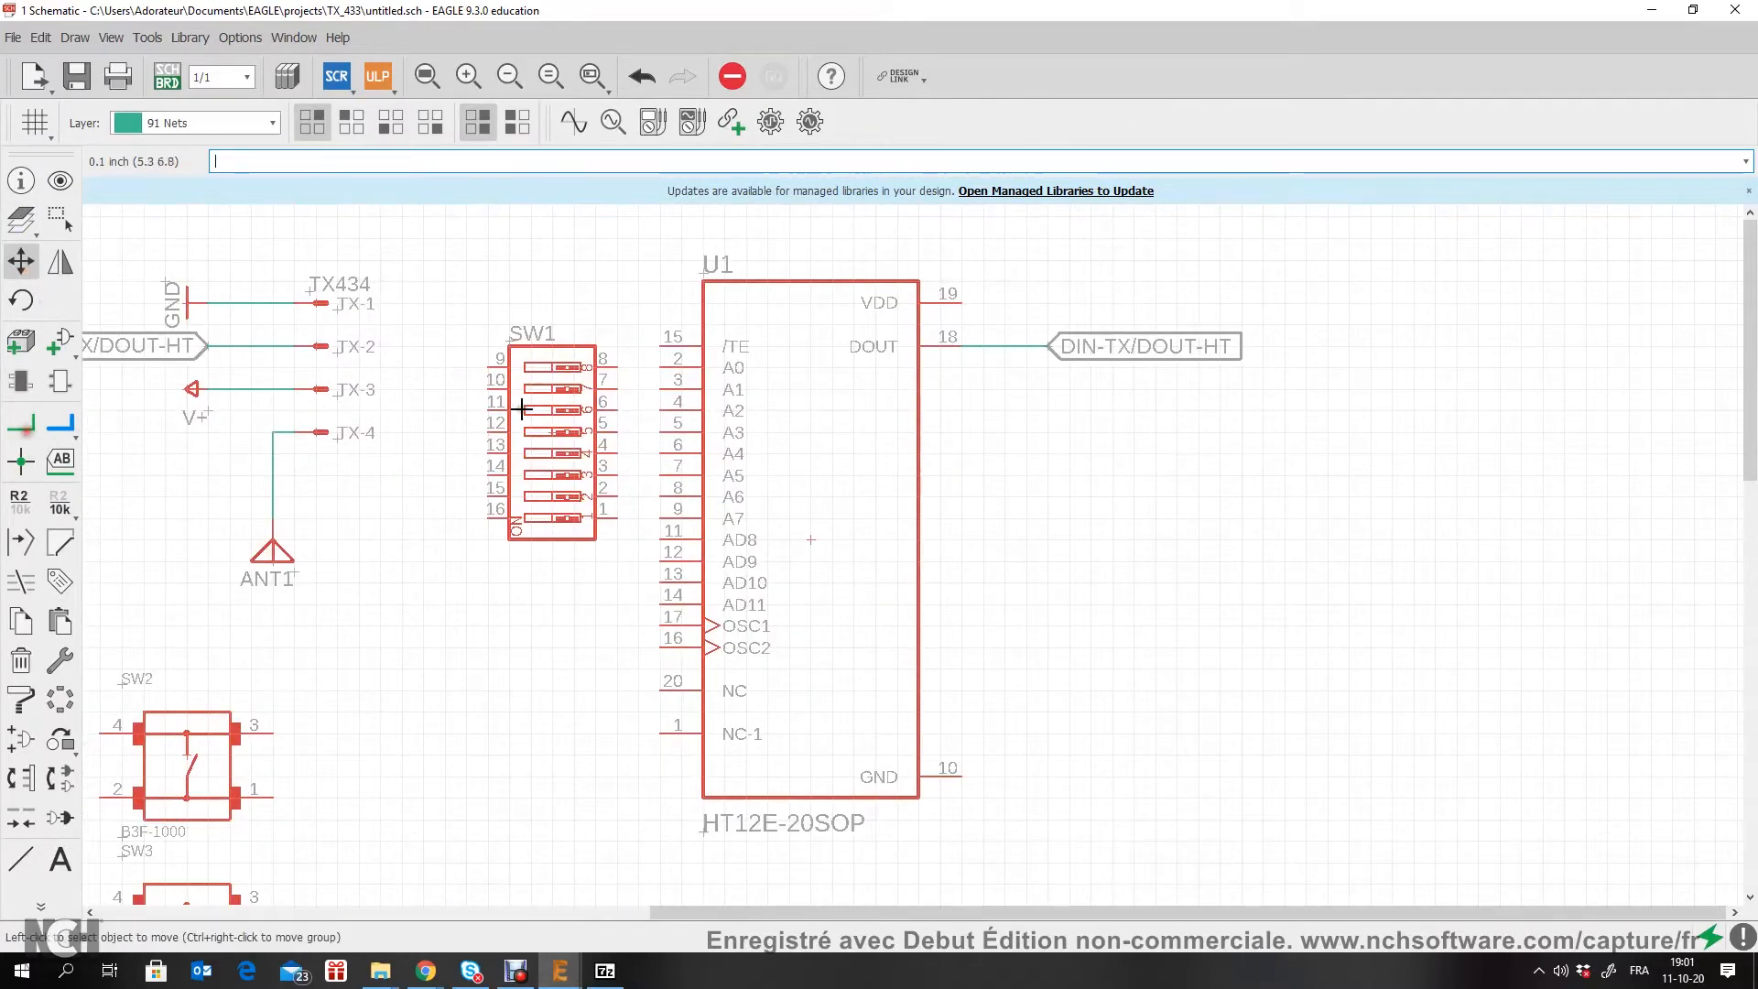
{"action": "scroll", "coordinate": [621, 370], "scroll_direction": "up", "scroll_amount": 2}
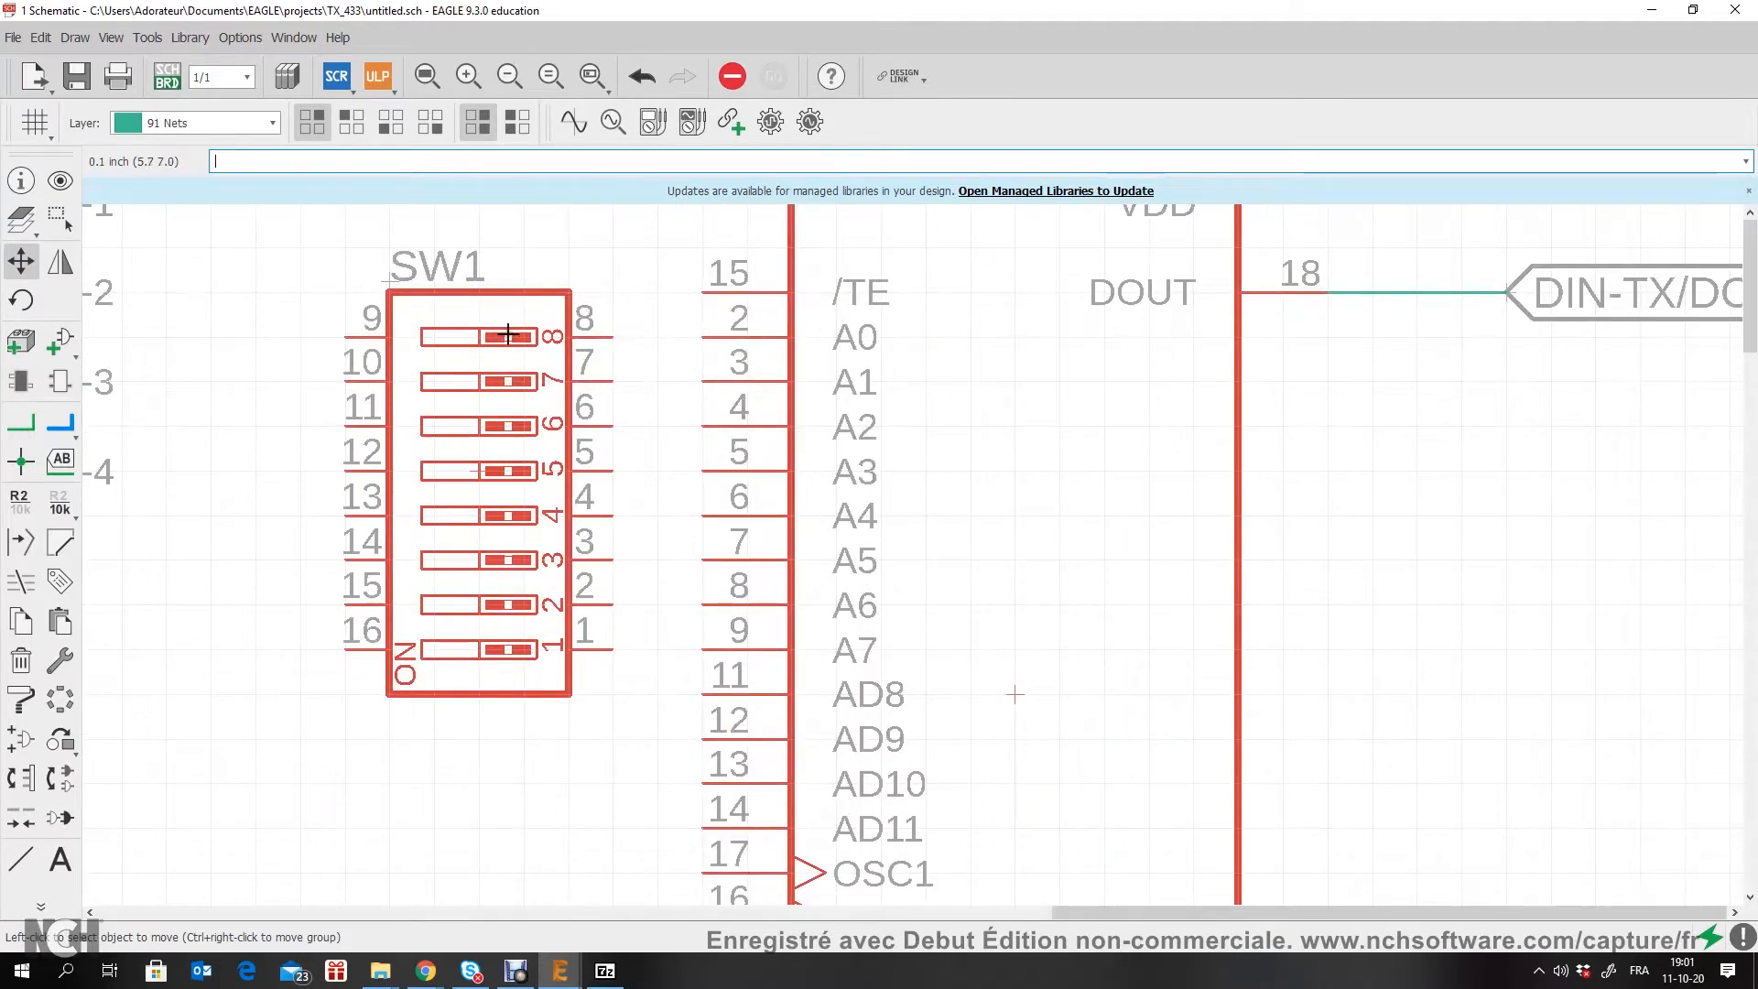
{"action": "left_click", "coordinate": [20, 422]}
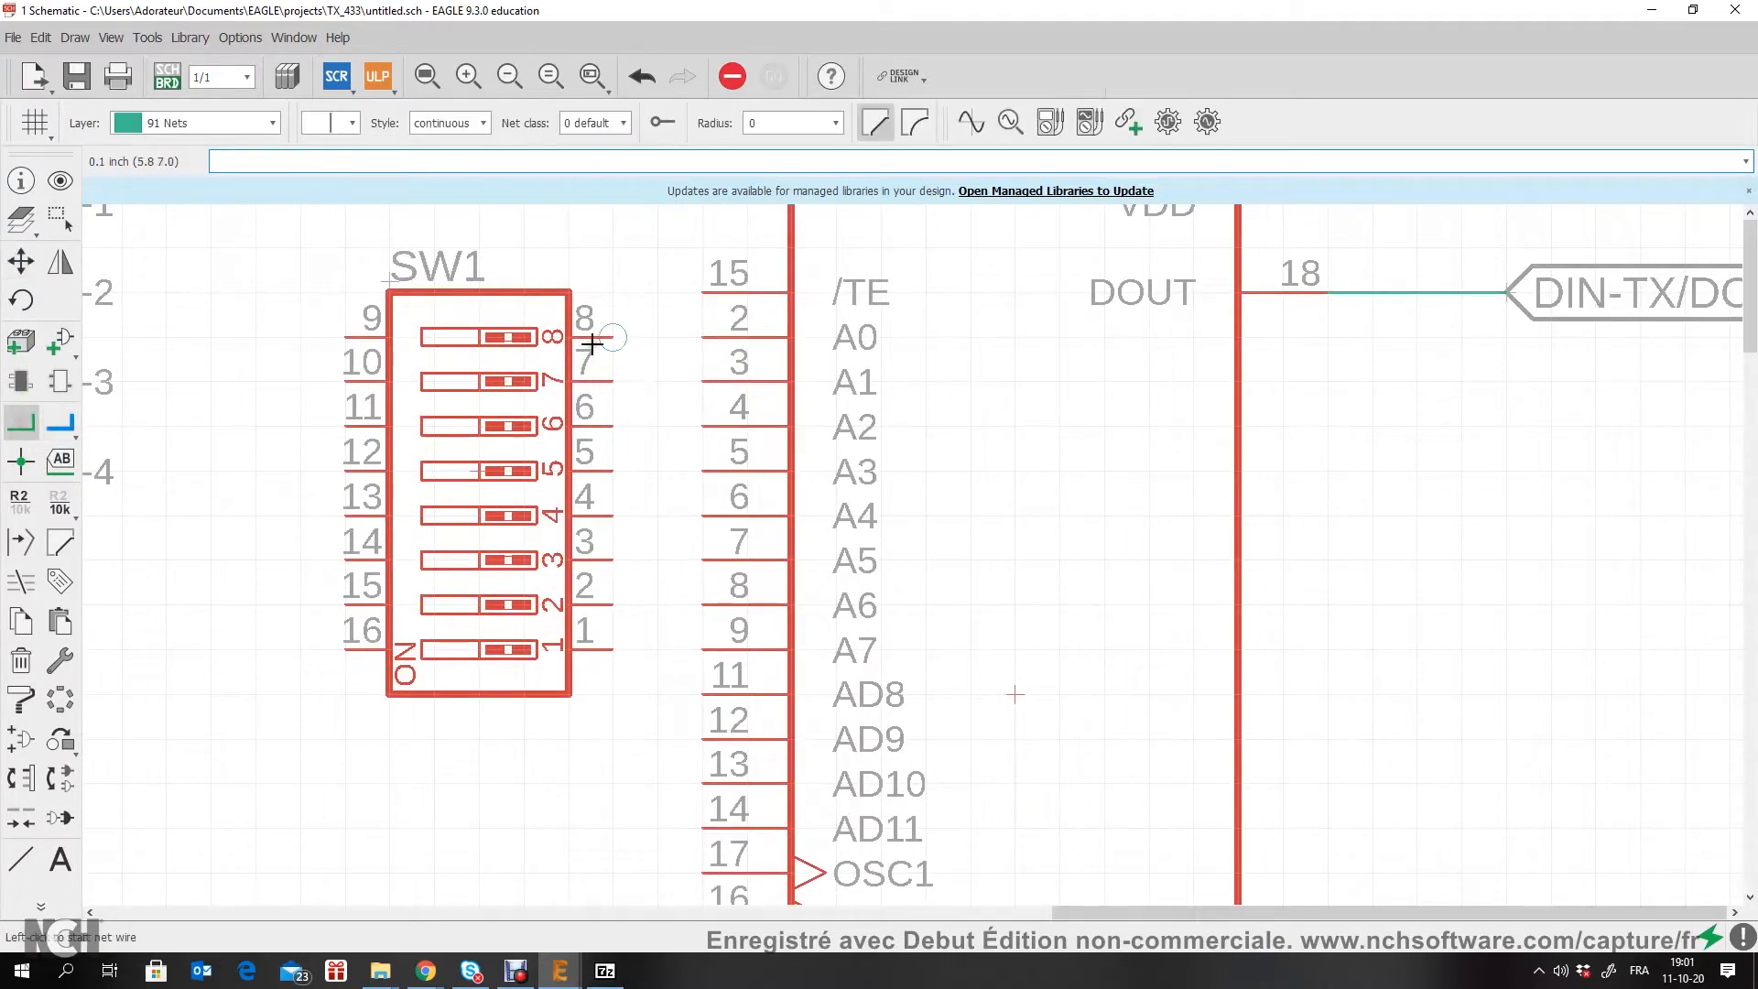
{"action": "left_click", "coordinate": [666, 330]}
{"action": "left_click", "coordinate": [611, 381]}
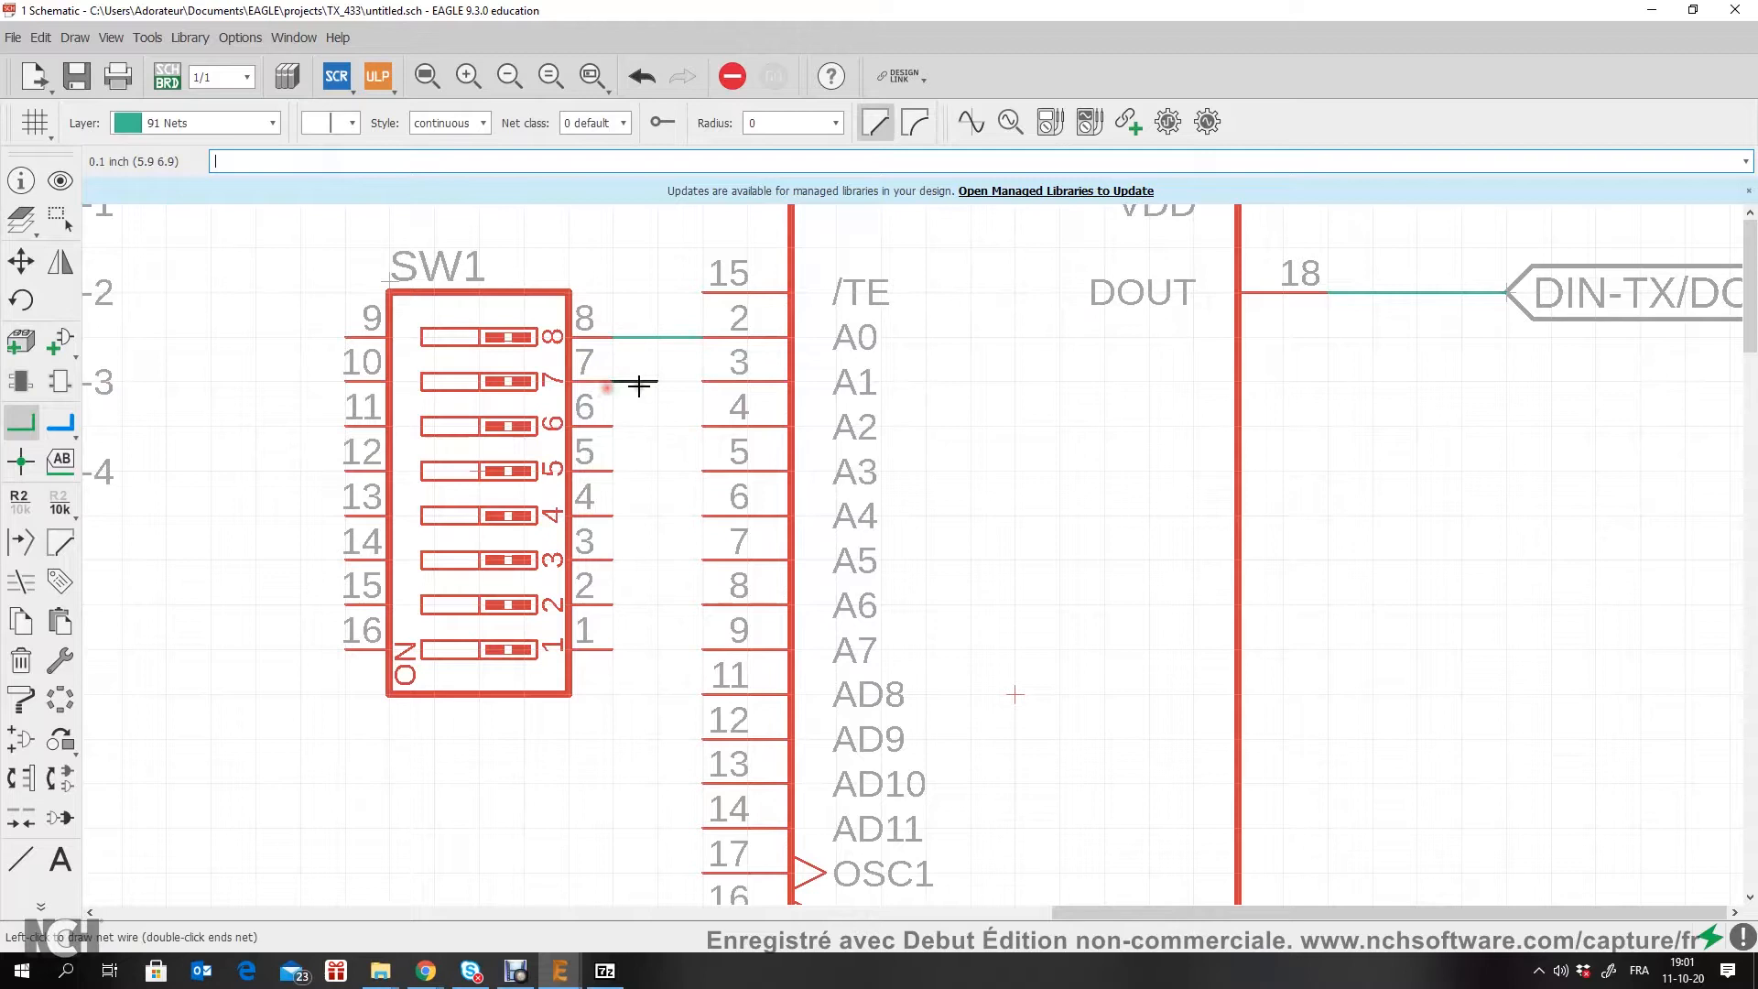
{"action": "left_click", "coordinate": [698, 381]}
{"action": "left_click", "coordinate": [612, 426]}
{"action": "left_click", "coordinate": [702, 426]}
{"action": "left_click", "coordinate": [612, 470]}
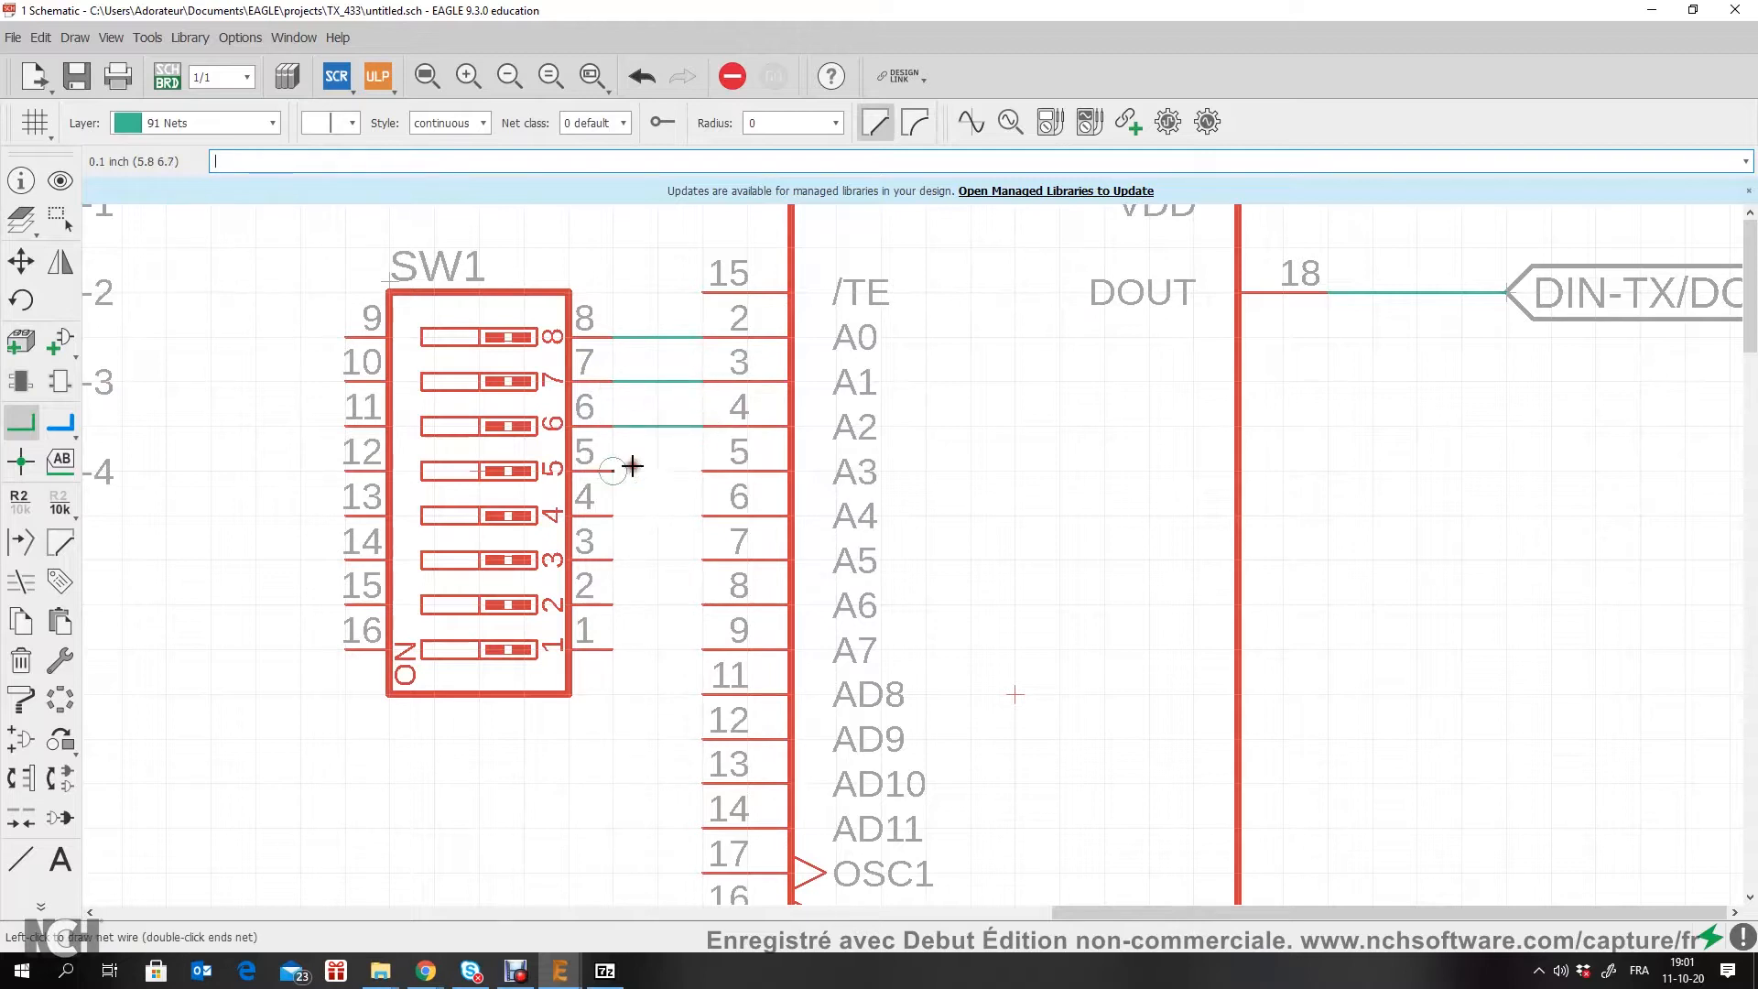
{"action": "left_click", "coordinate": [701, 470]}
Step: Draw nets from SW1 pins 4, 3, 2 and 1 to U1 inputs A4, A5, A6 and A7
{"action": "left_click", "coordinate": [603, 511]}
{"action": "left_click", "coordinate": [702, 517]}
{"action": "left_click", "coordinate": [612, 560]}
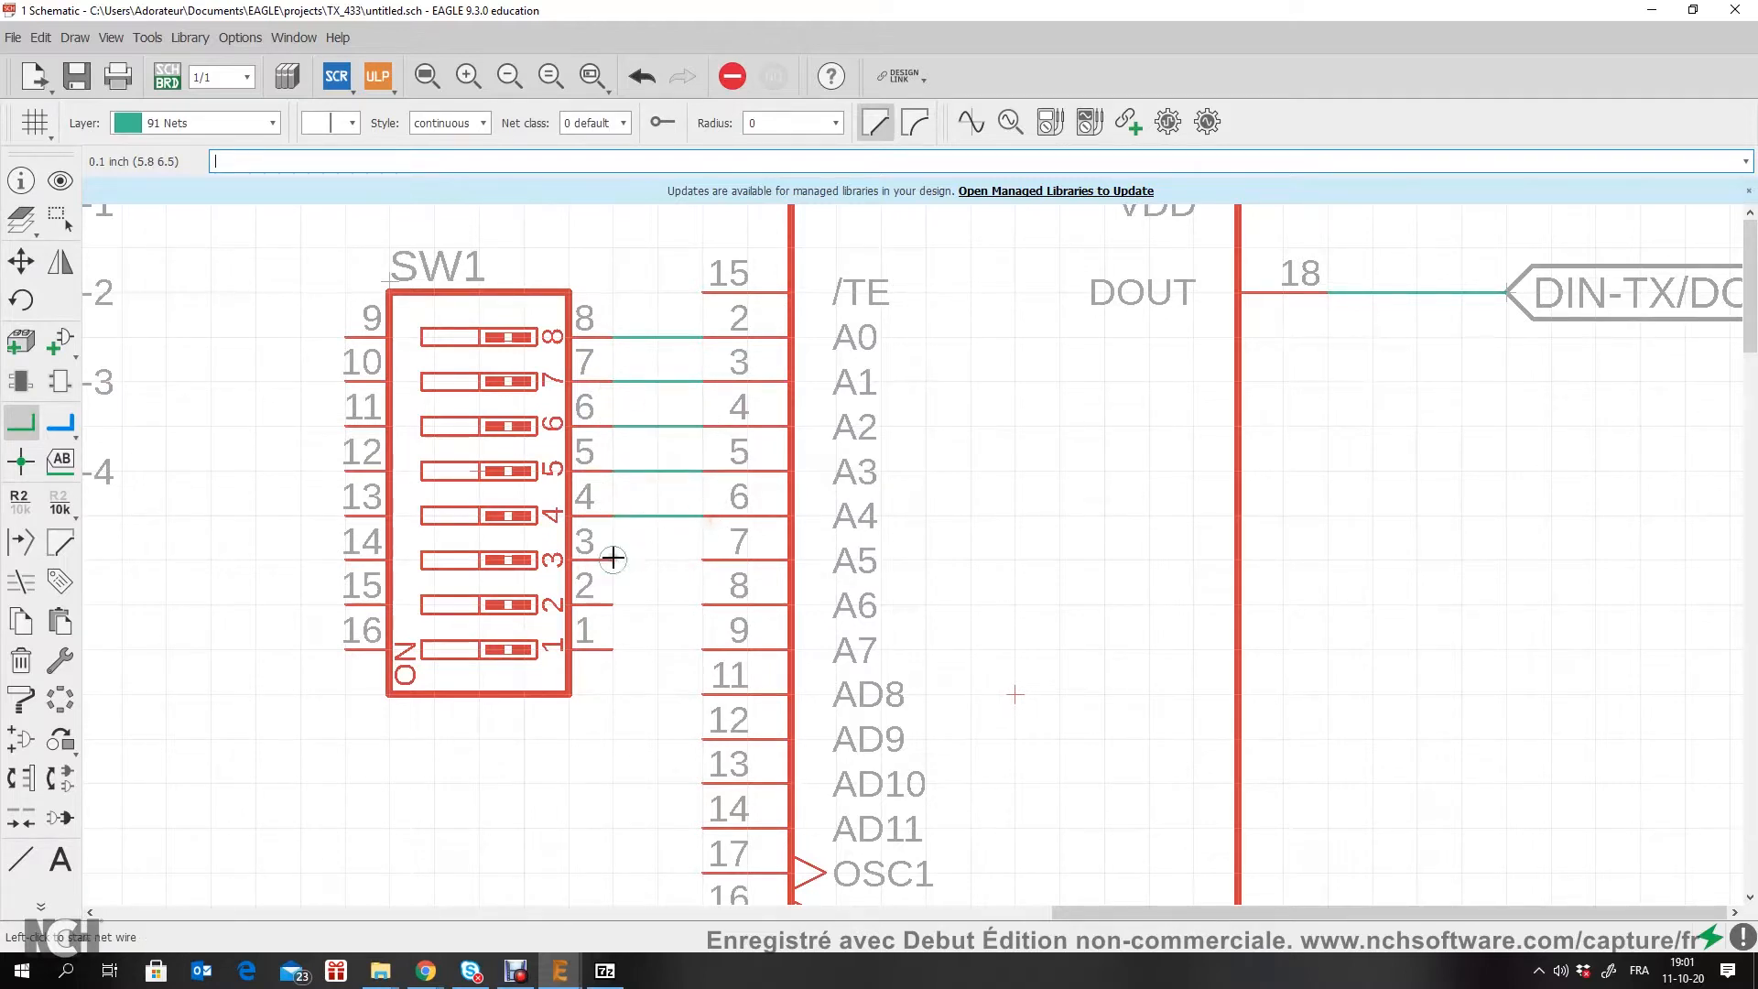
{"action": "left_click", "coordinate": [701, 560]}
{"action": "left_click", "coordinate": [612, 605]}
{"action": "left_click", "coordinate": [702, 604]}
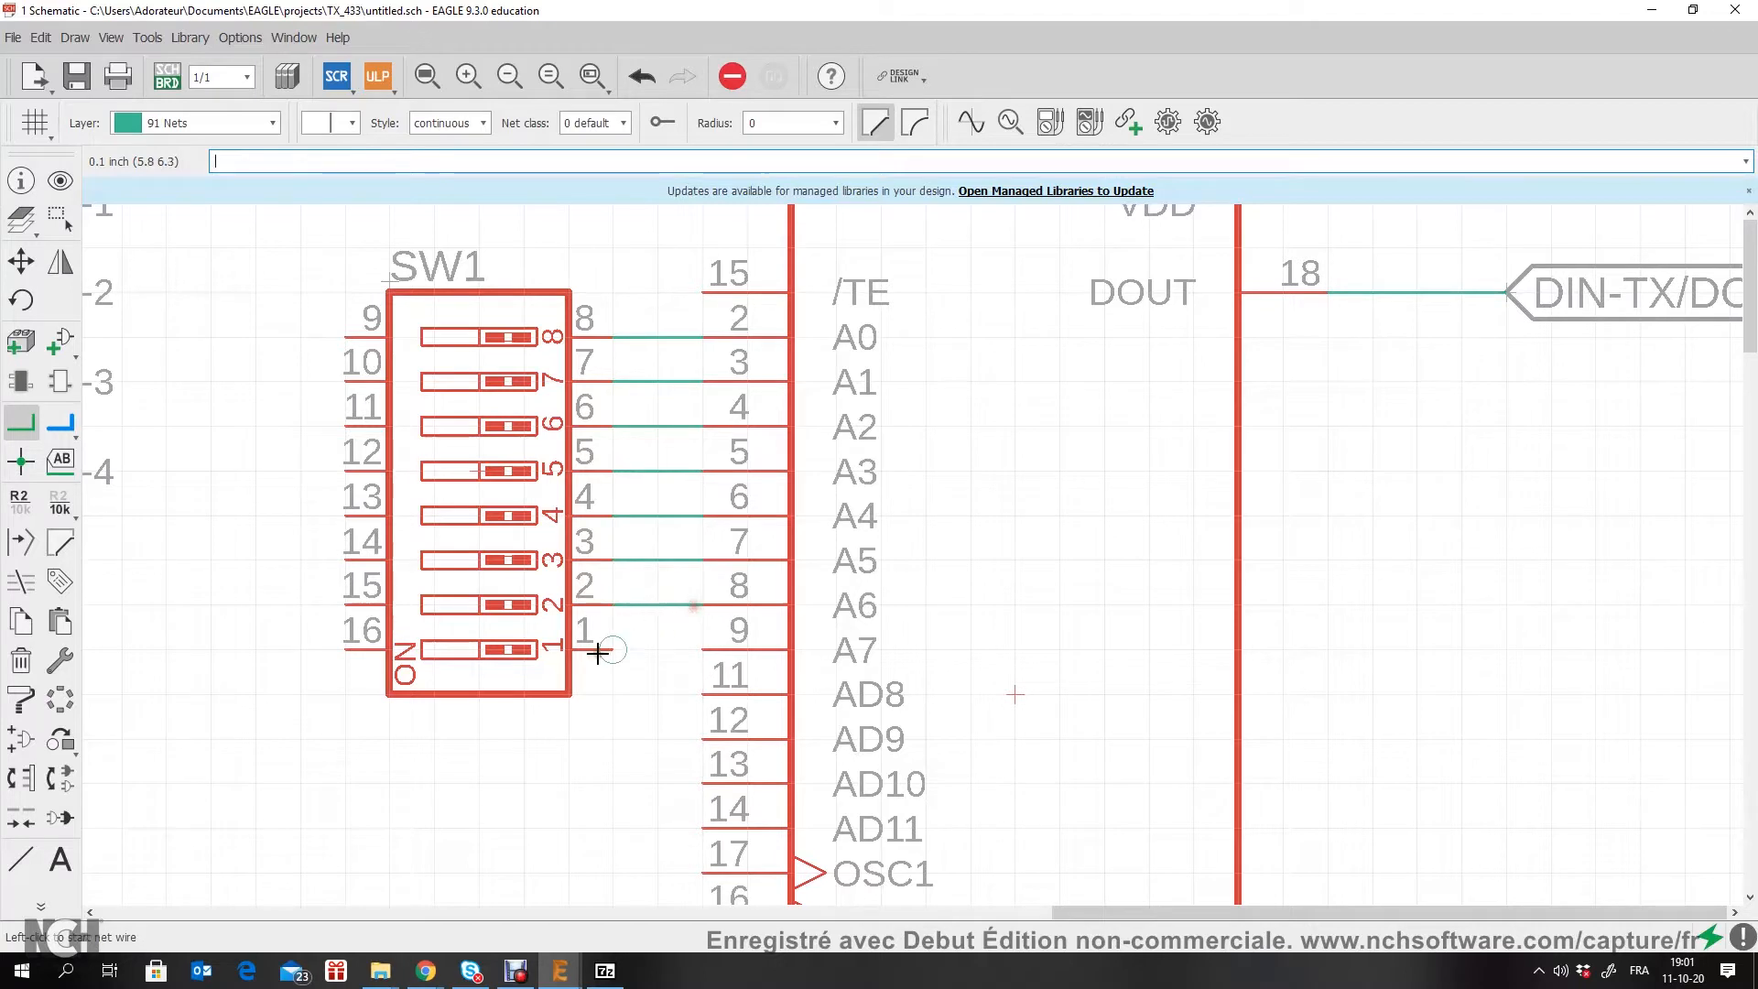
{"action": "left_click", "coordinate": [612, 648]}
{"action": "left_click", "coordinate": [702, 648]}
Step: Draw a common net from SW1 pin 9 outward and straight down past pin 16, leaving its end open
{"action": "left_click", "coordinate": [343, 339]}
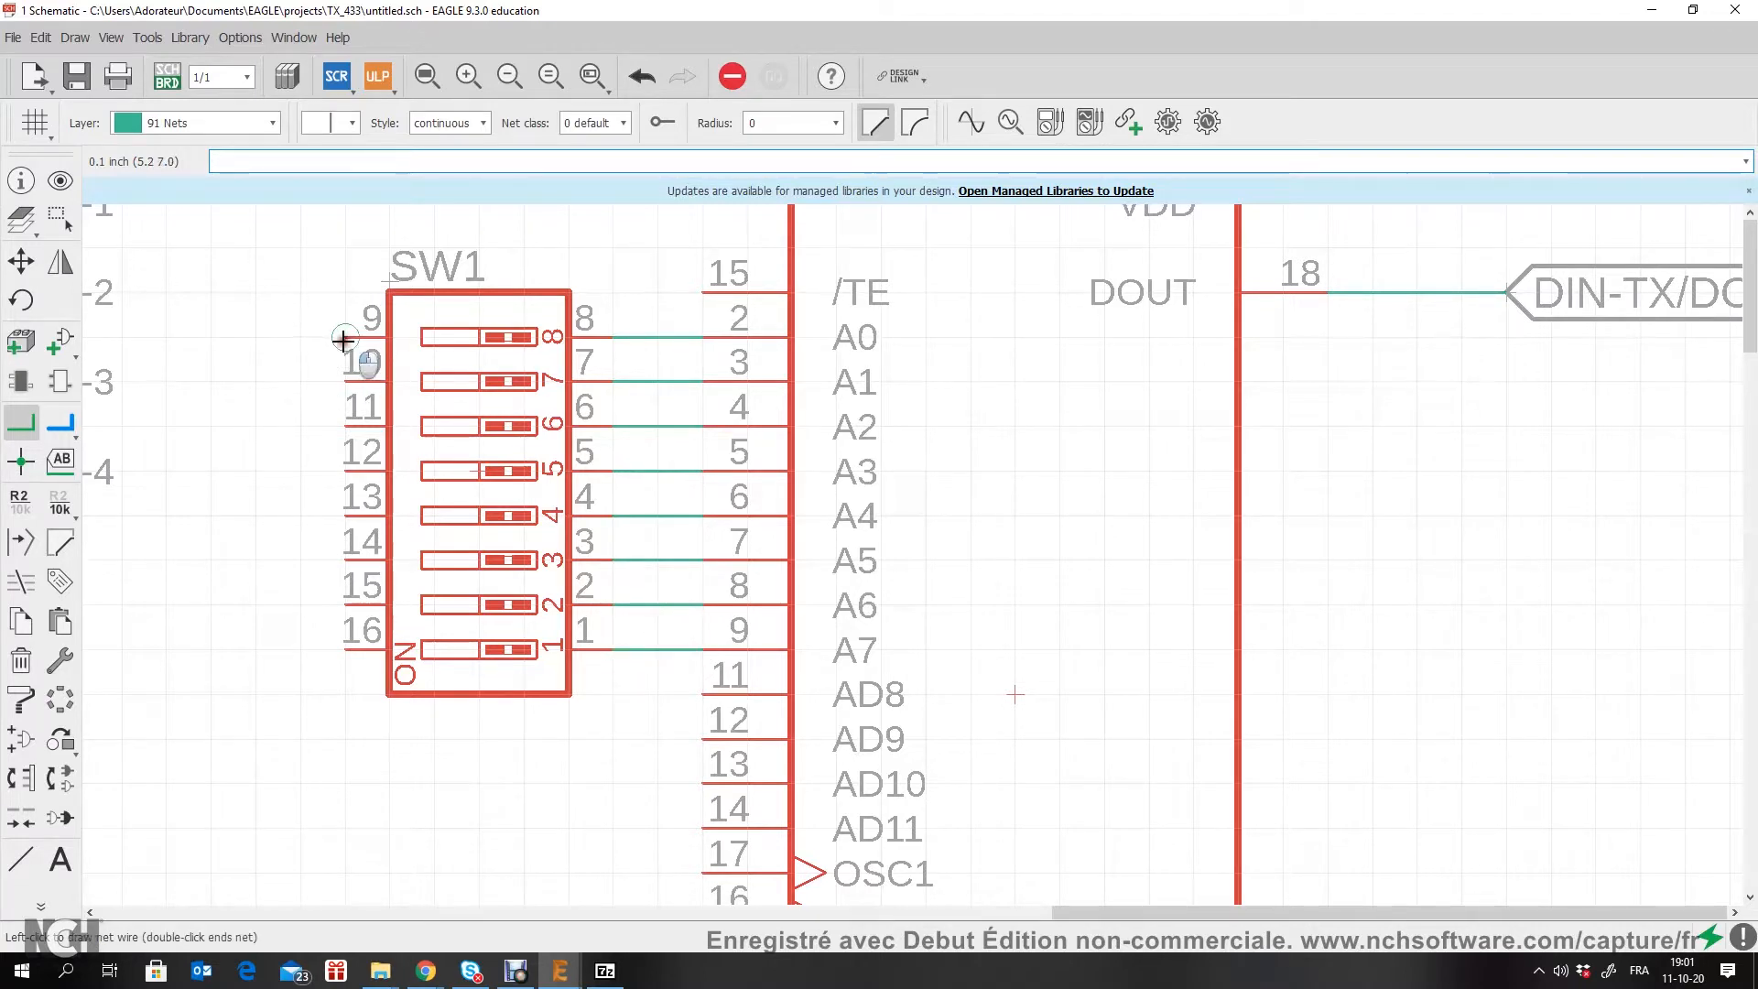
{"action": "left_click", "coordinate": [255, 767]}
{"action": "double_click", "coordinate": [238, 792]}
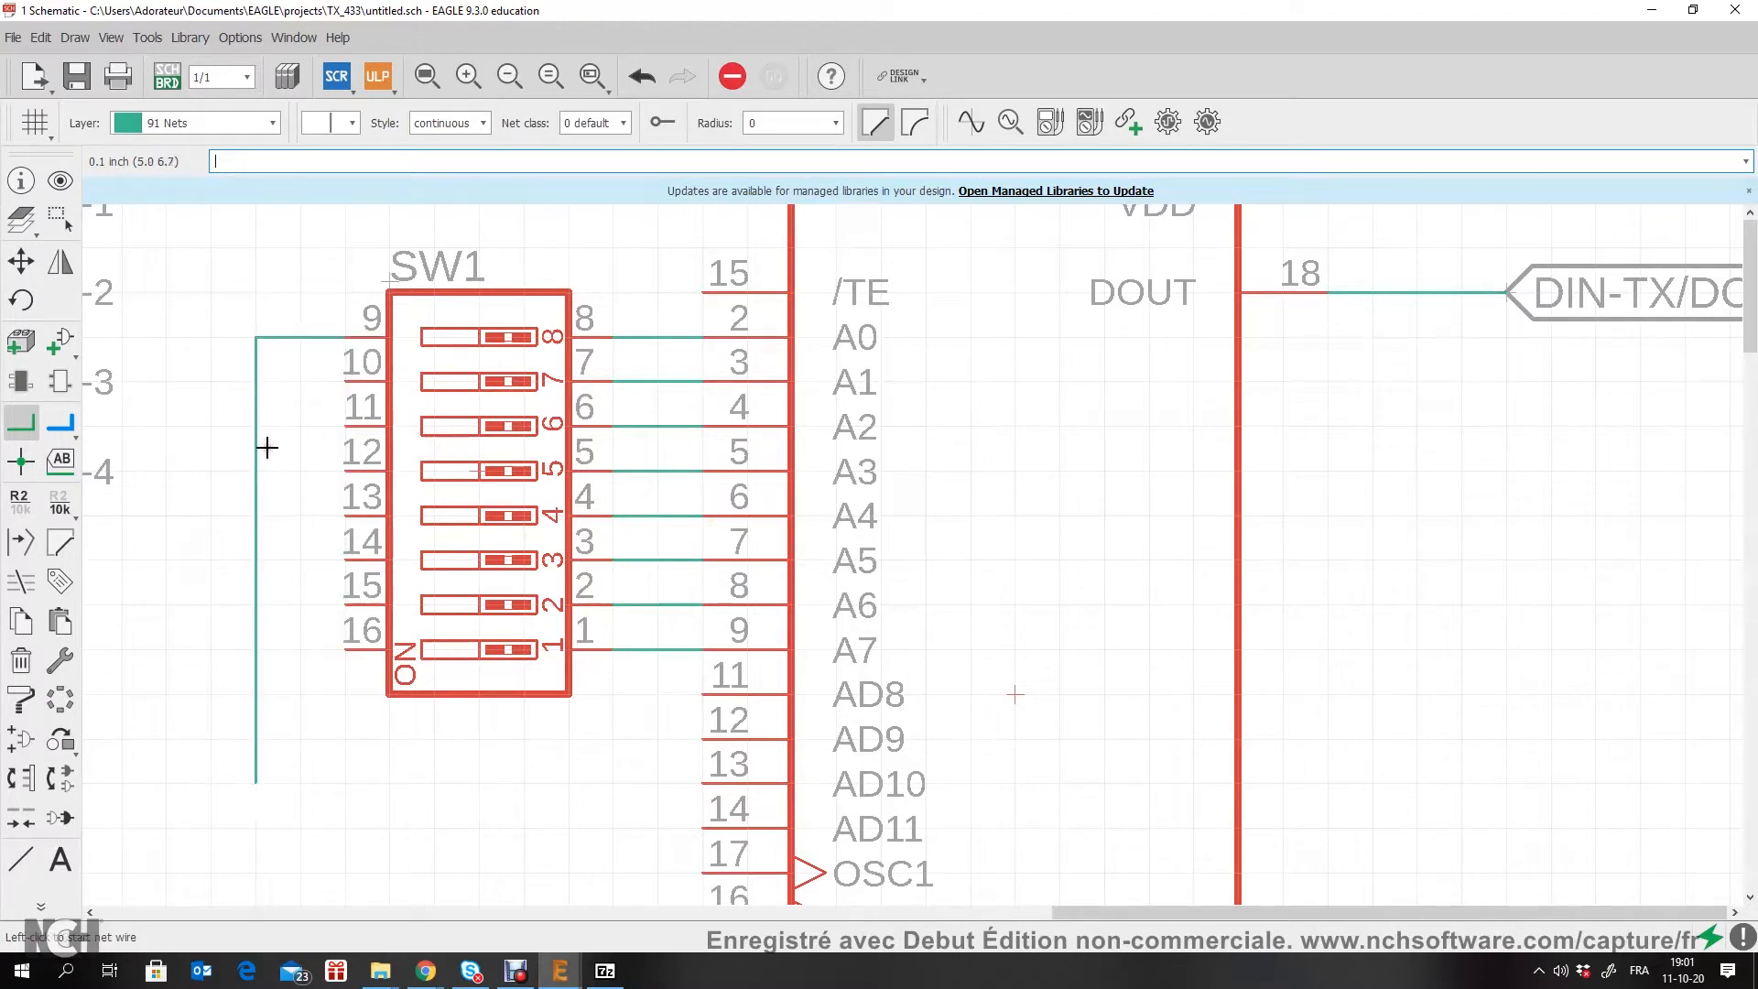
Step: Connect SW1 pins 10, 11, 12 and 13 to the vertical common net
{"action": "left_click", "coordinate": [255, 381]}
{"action": "left_click", "coordinate": [340, 420]}
{"action": "left_click", "coordinate": [256, 426]}
{"action": "left_click", "coordinate": [345, 470]}
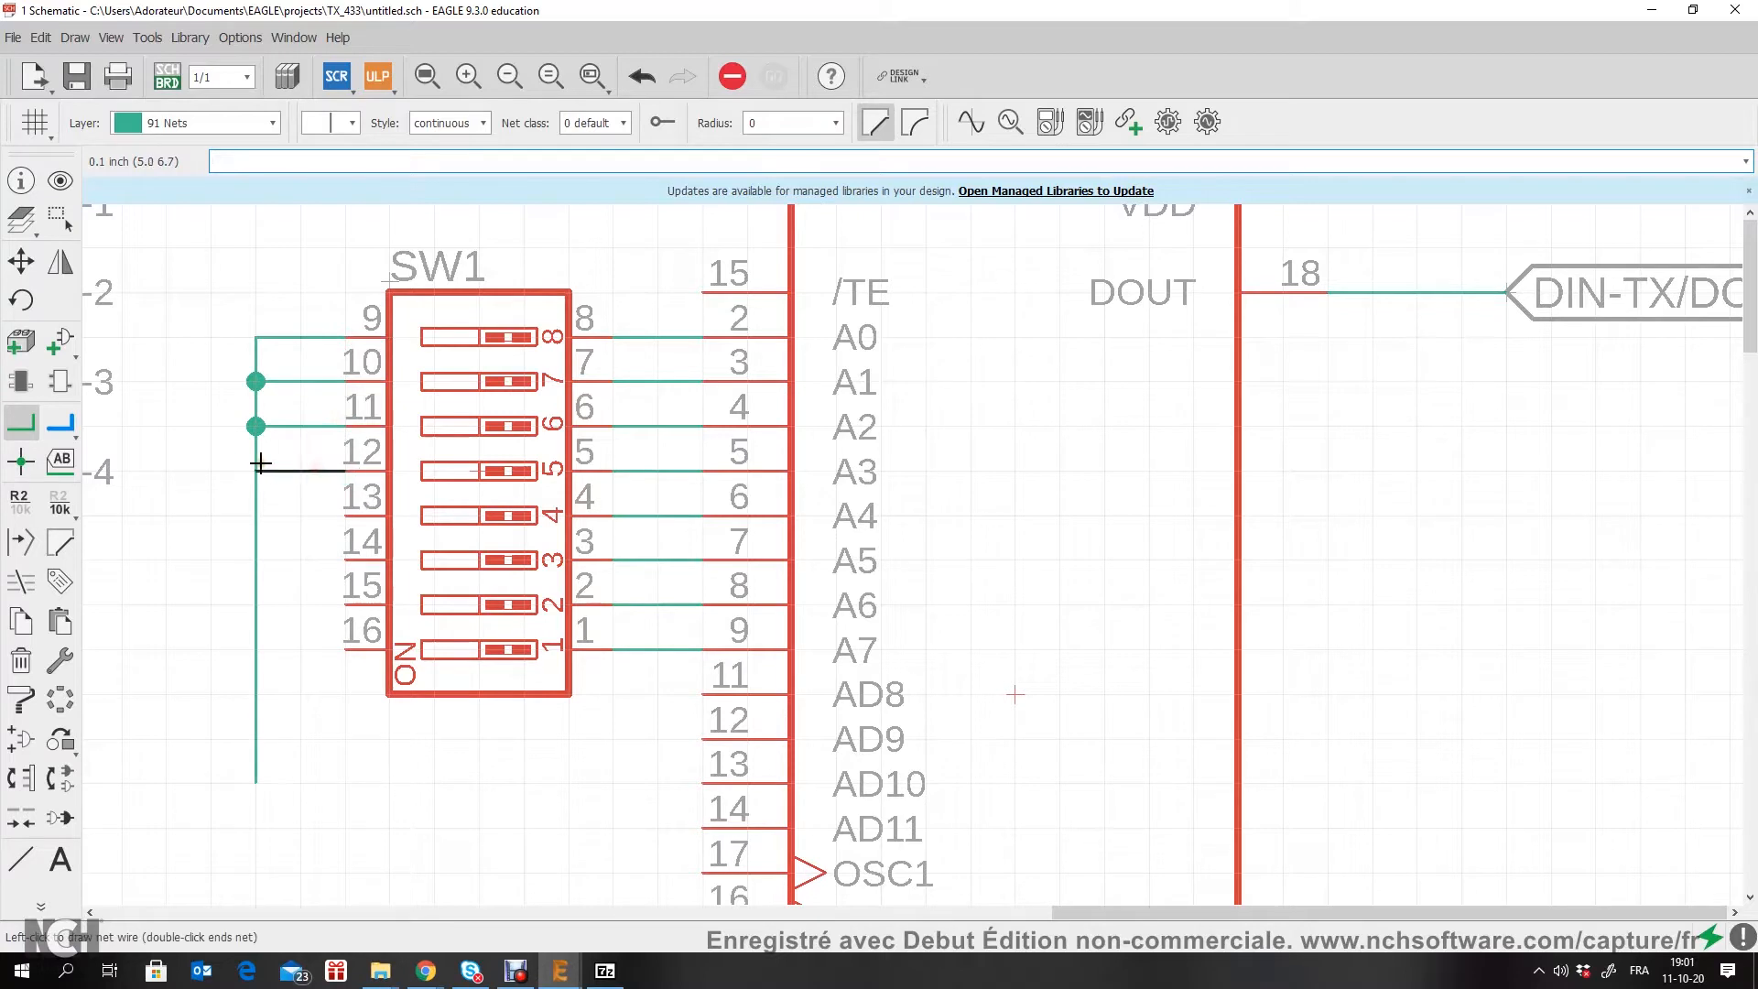
{"action": "left_click", "coordinate": [255, 470]}
{"action": "left_click", "coordinate": [345, 516]}
{"action": "left_click", "coordinate": [256, 515]}
Step: Connect SW1 pins 14, 15 and 16 to the vertical common net
{"action": "left_click", "coordinate": [344, 559]}
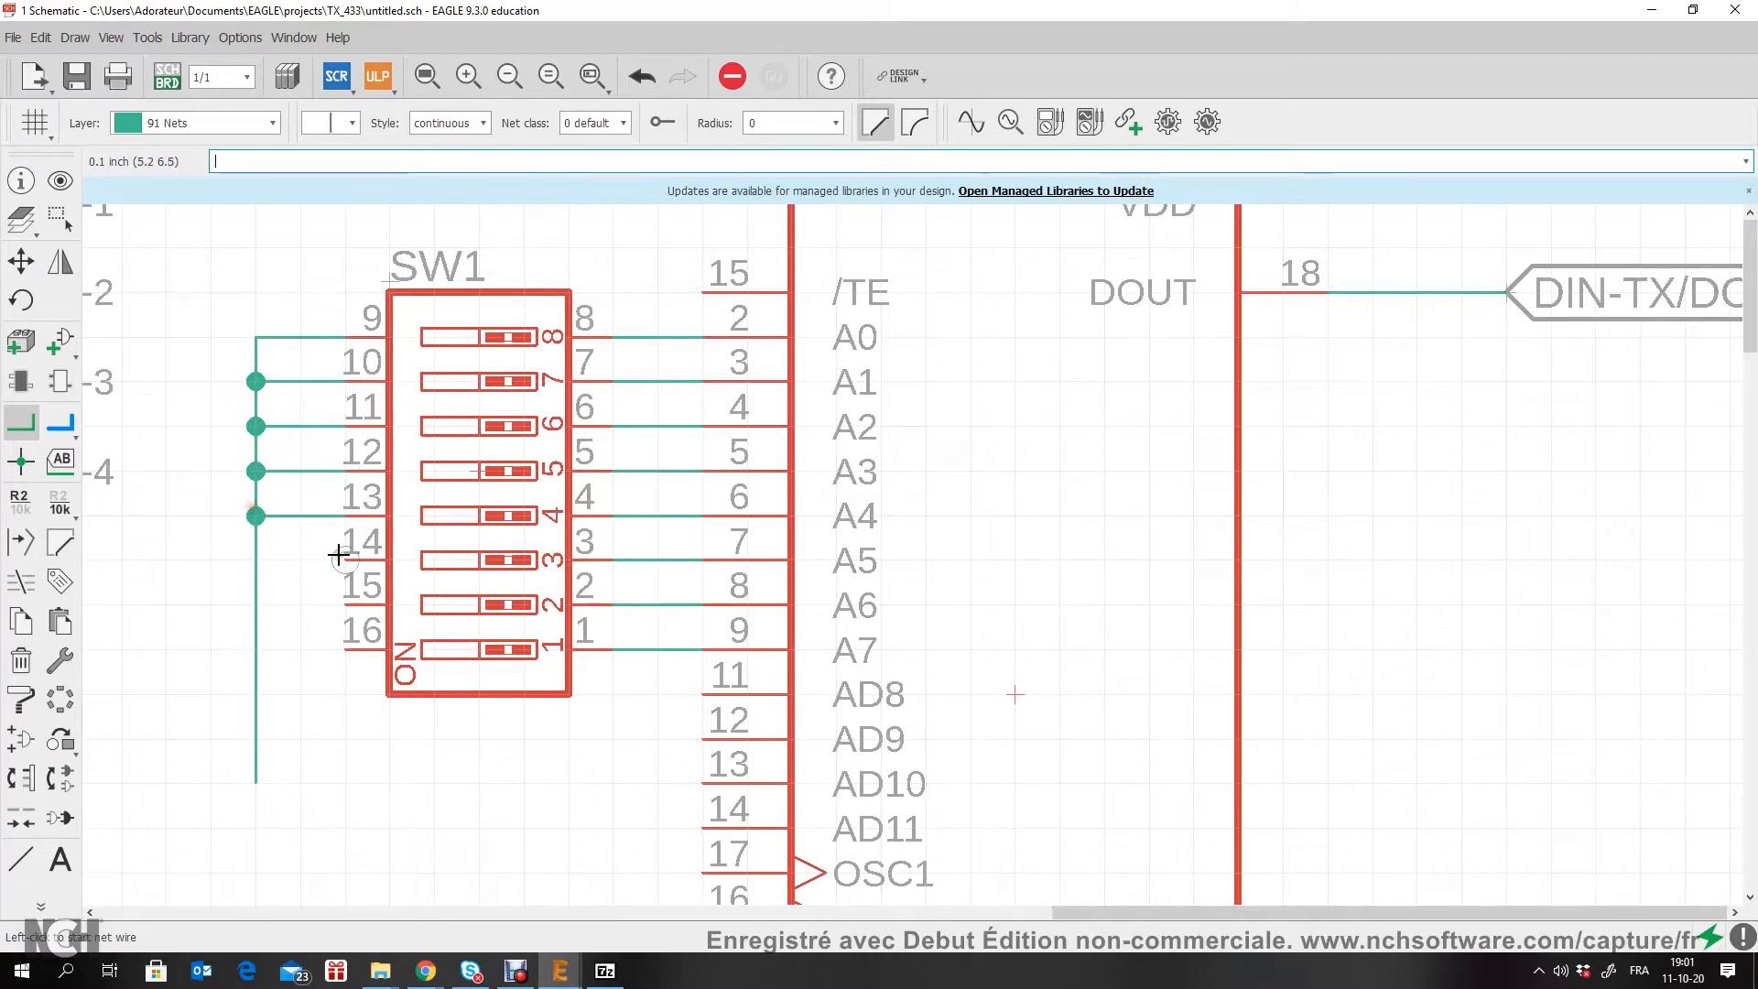
{"action": "left_click", "coordinate": [255, 560]}
{"action": "left_click", "coordinate": [344, 605]}
{"action": "left_click", "coordinate": [256, 604]}
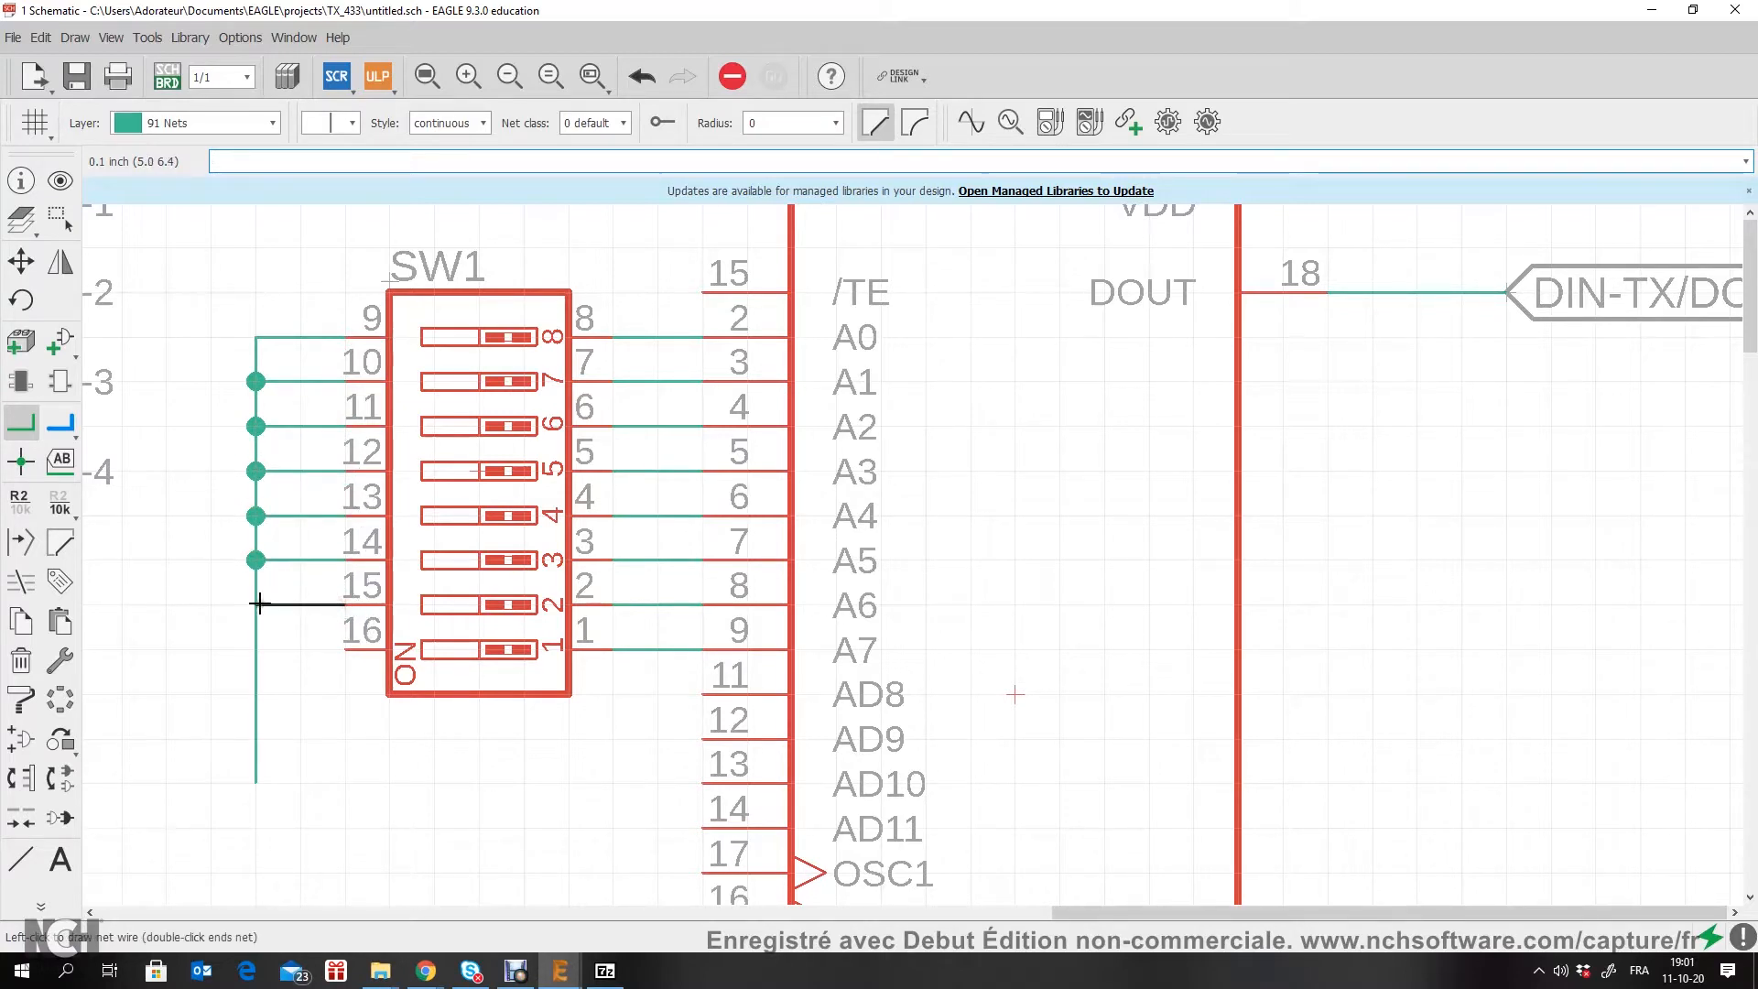
{"action": "left_click", "coordinate": [344, 649]}
{"action": "left_click", "coordinate": [255, 650]}
Step: Copy a GND symbol from the power supply section to the end of SW1's common net and accept renaming the net to GND
{"action": "scroll", "coordinate": [352, 624], "scroll_direction": "down", "scroll_amount": 5}
{"action": "middle_click_drag", "start_coordinate": [373, 667], "coordinate": [475, 508]}
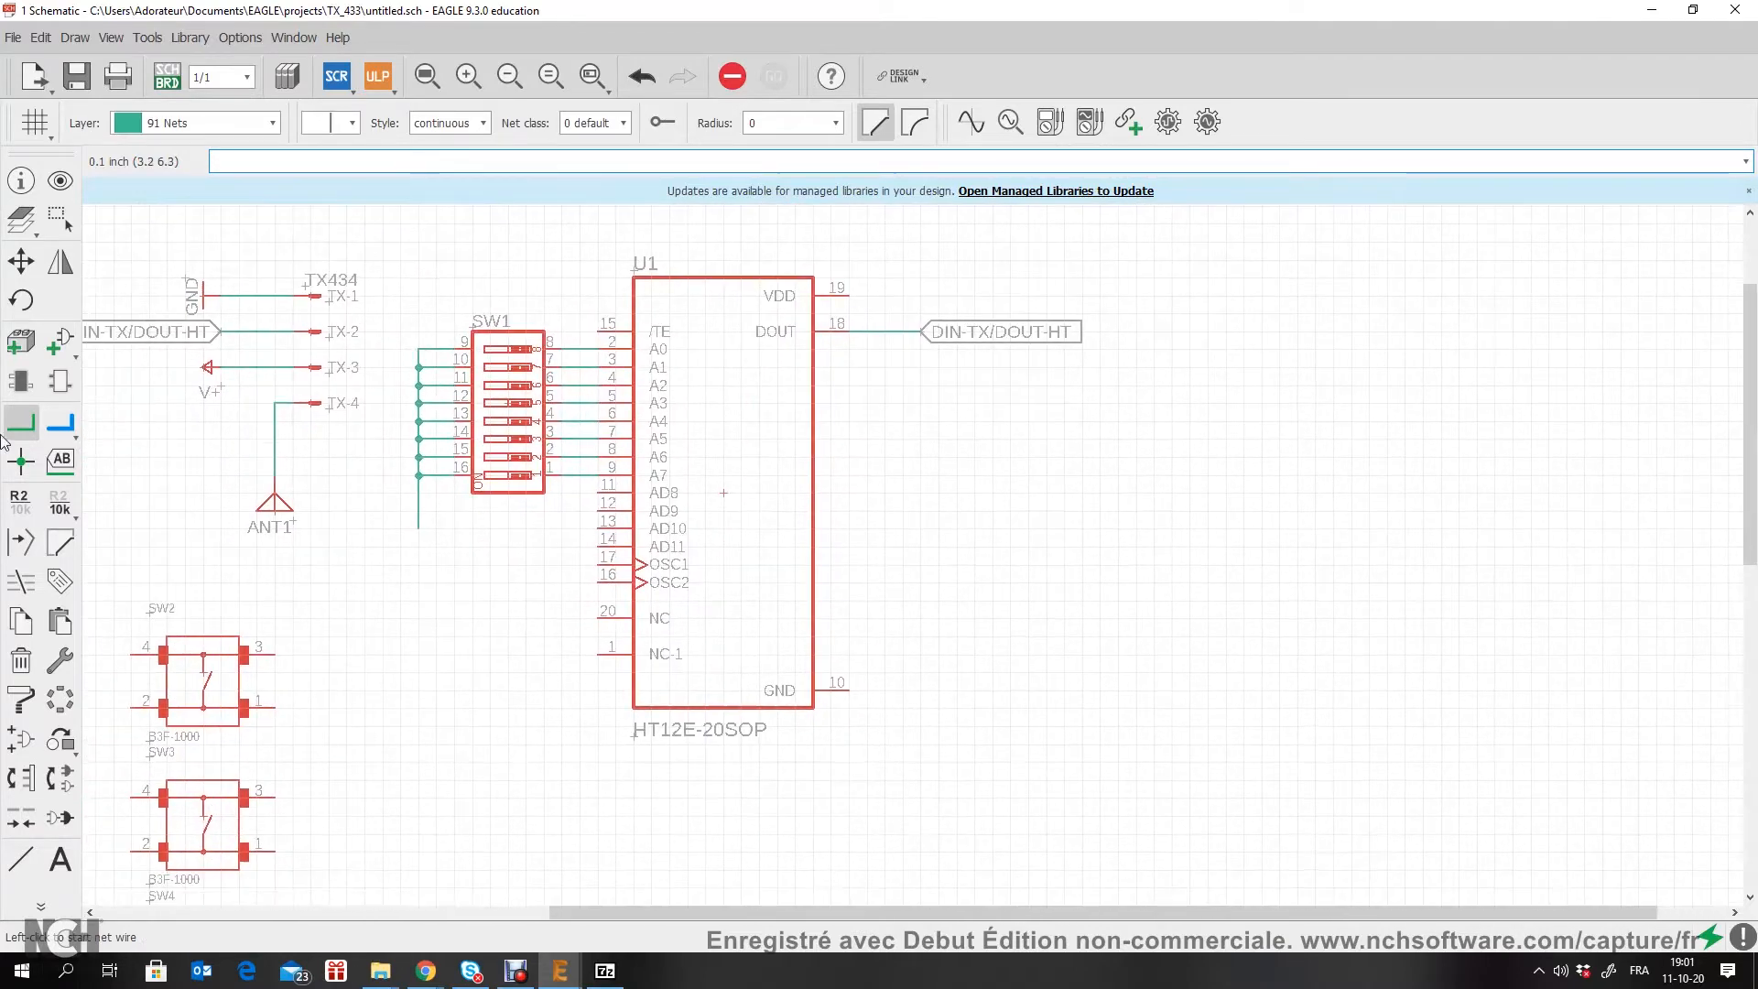
{"action": "left_click", "coordinate": [20, 621]}
{"action": "scroll", "coordinate": [434, 386], "scroll_direction": "down", "scroll_amount": 4}
{"action": "scroll", "coordinate": [489, 268], "scroll_direction": "up", "scroll_amount": 2}
{"action": "left_click", "coordinate": [491, 249]}
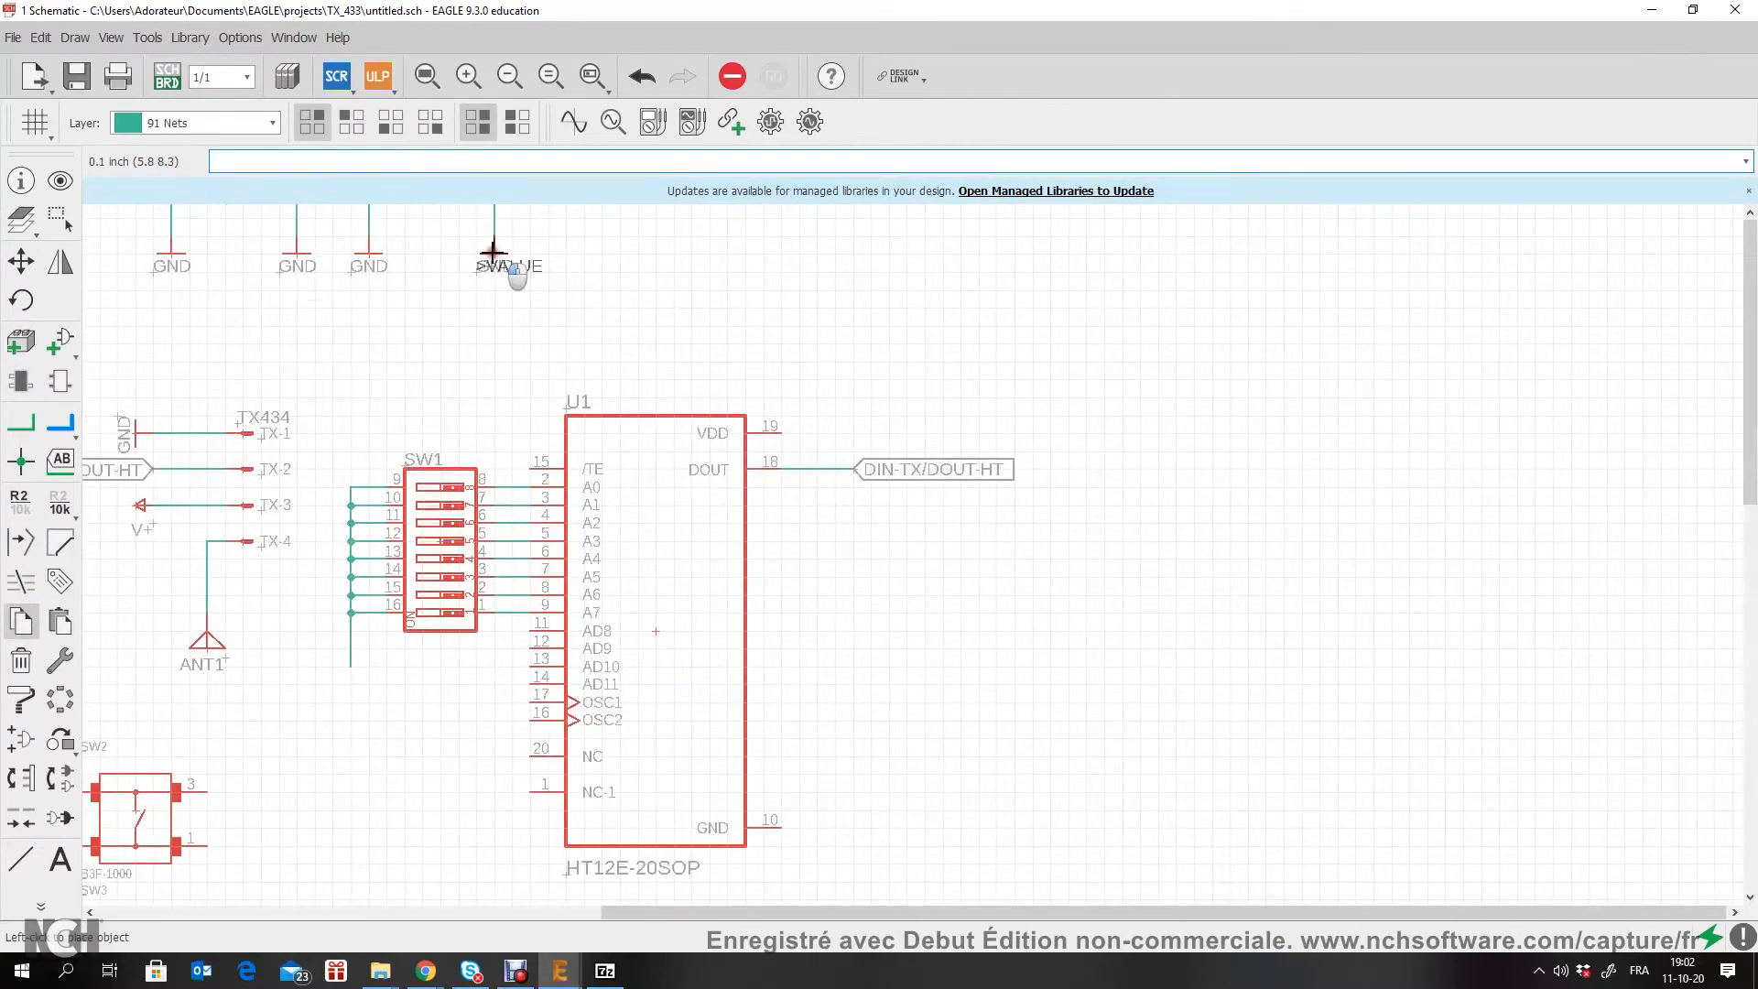
{"action": "scroll", "coordinate": [321, 678], "scroll_direction": "up", "scroll_amount": 3}
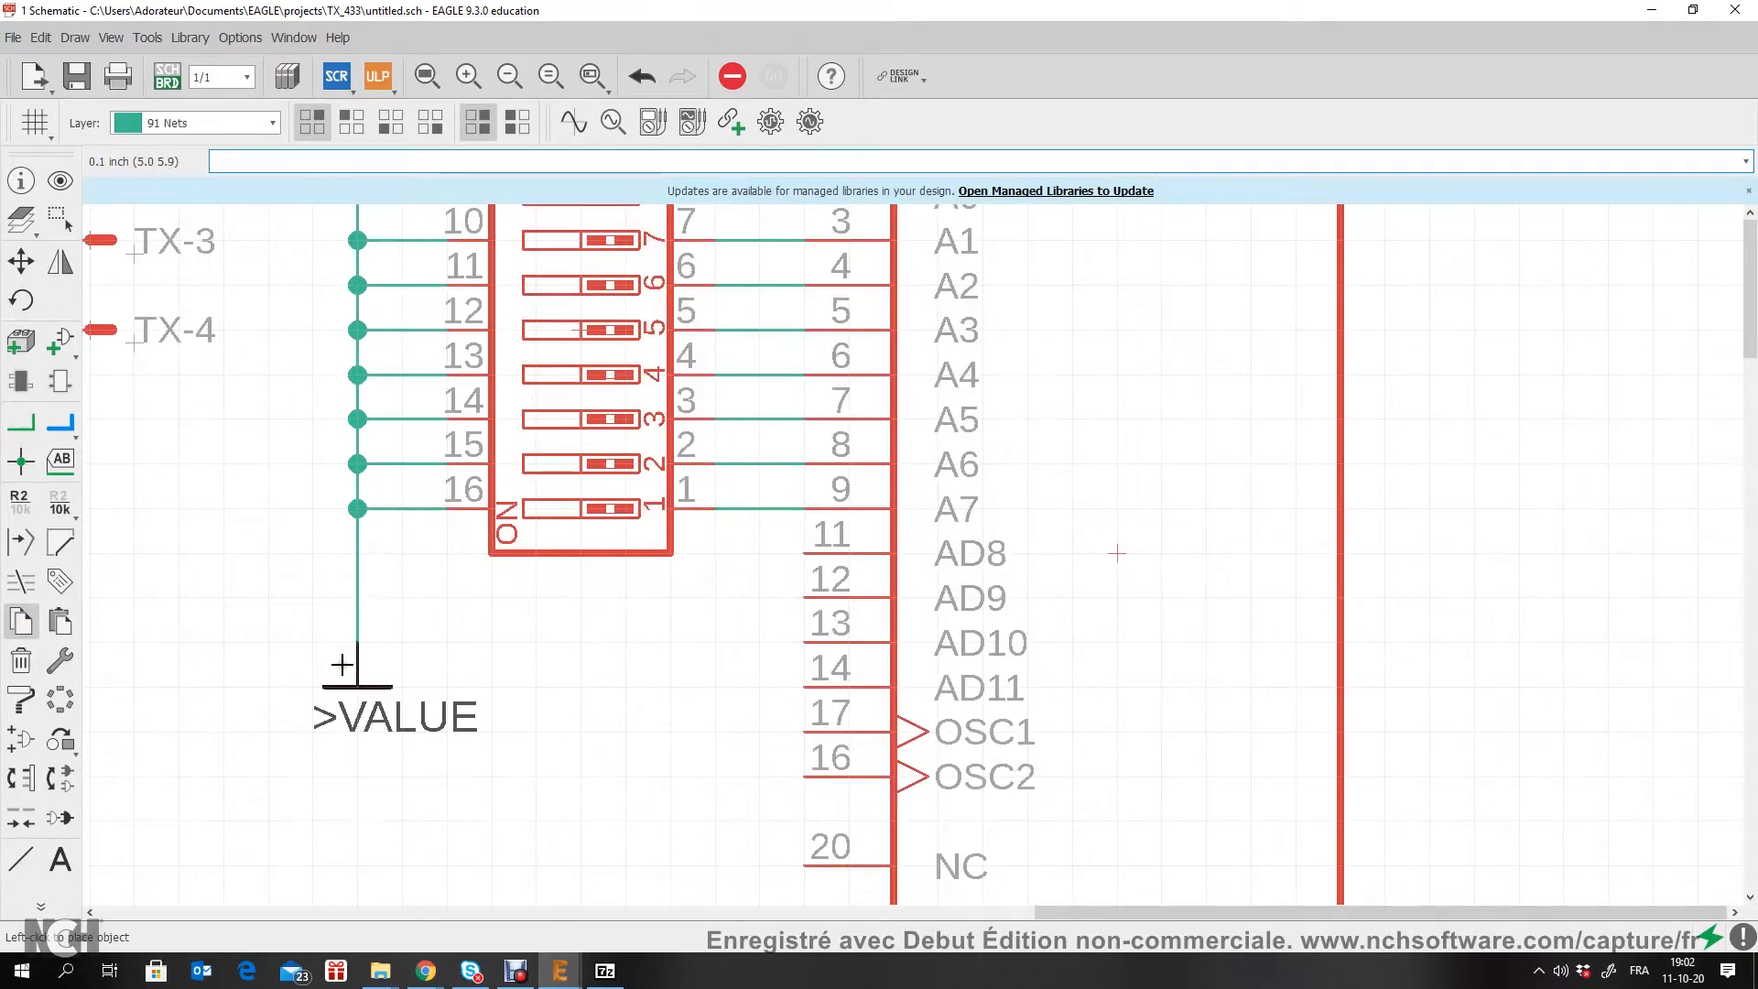
{"action": "left_click", "coordinate": [350, 699]}
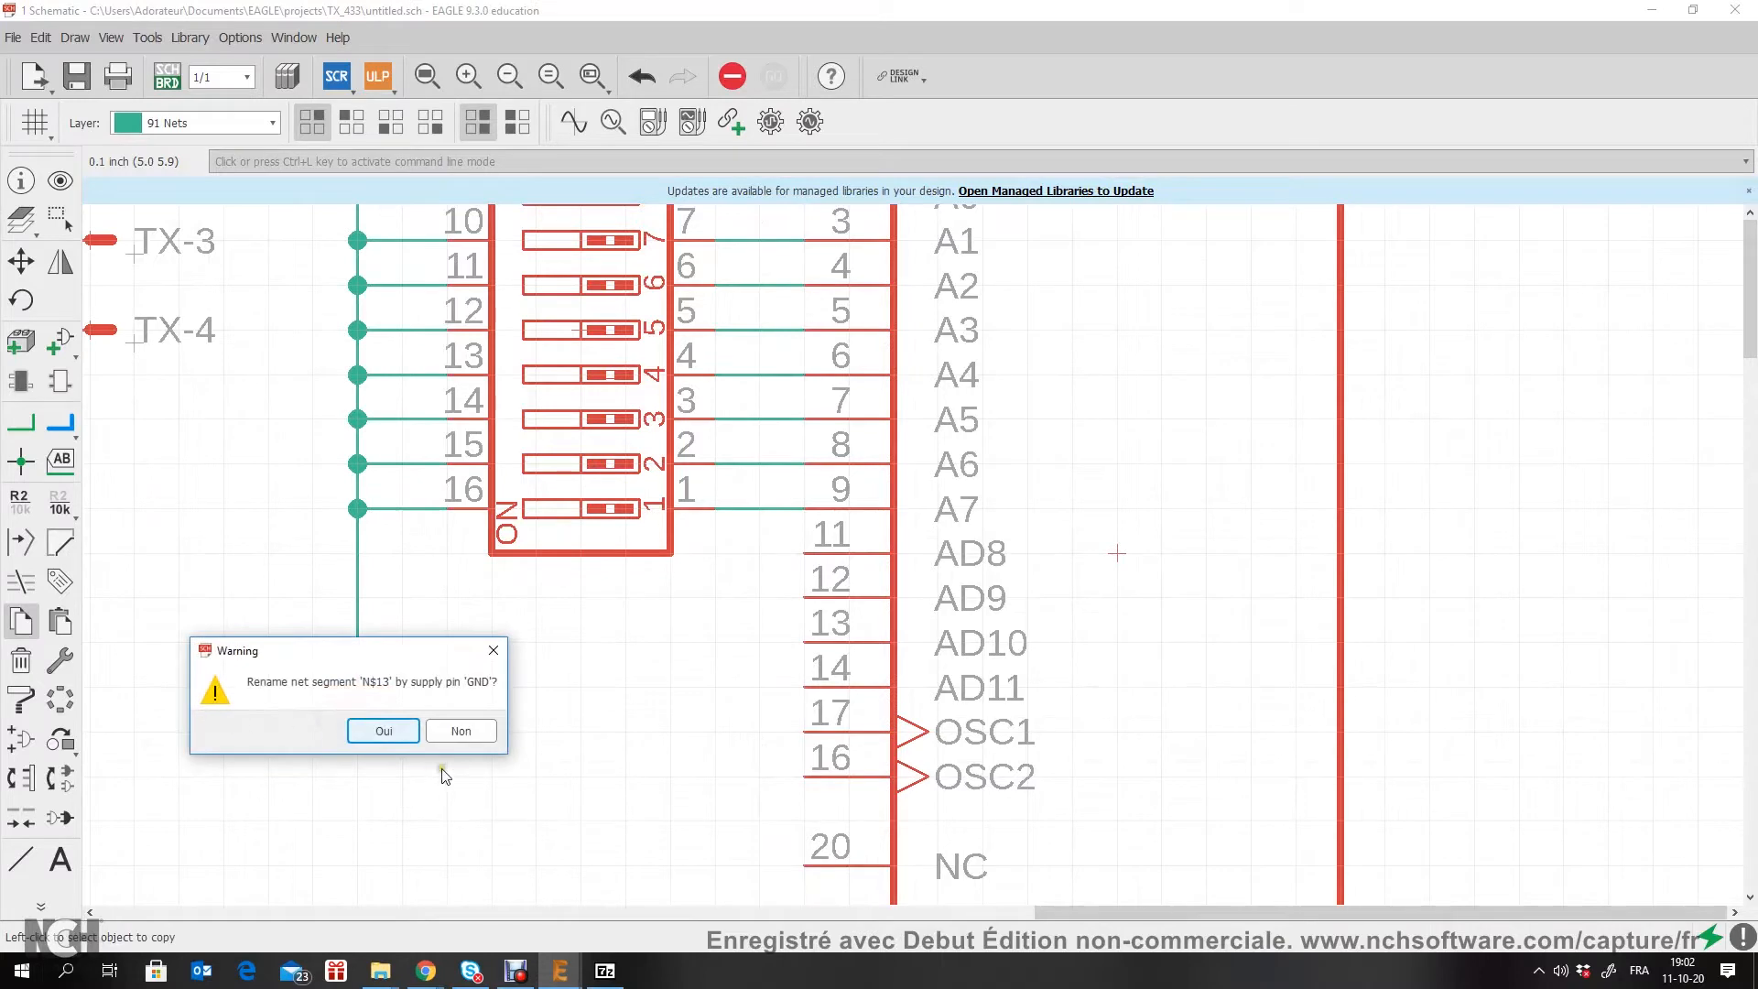
{"action": "left_click", "coordinate": [384, 731]}
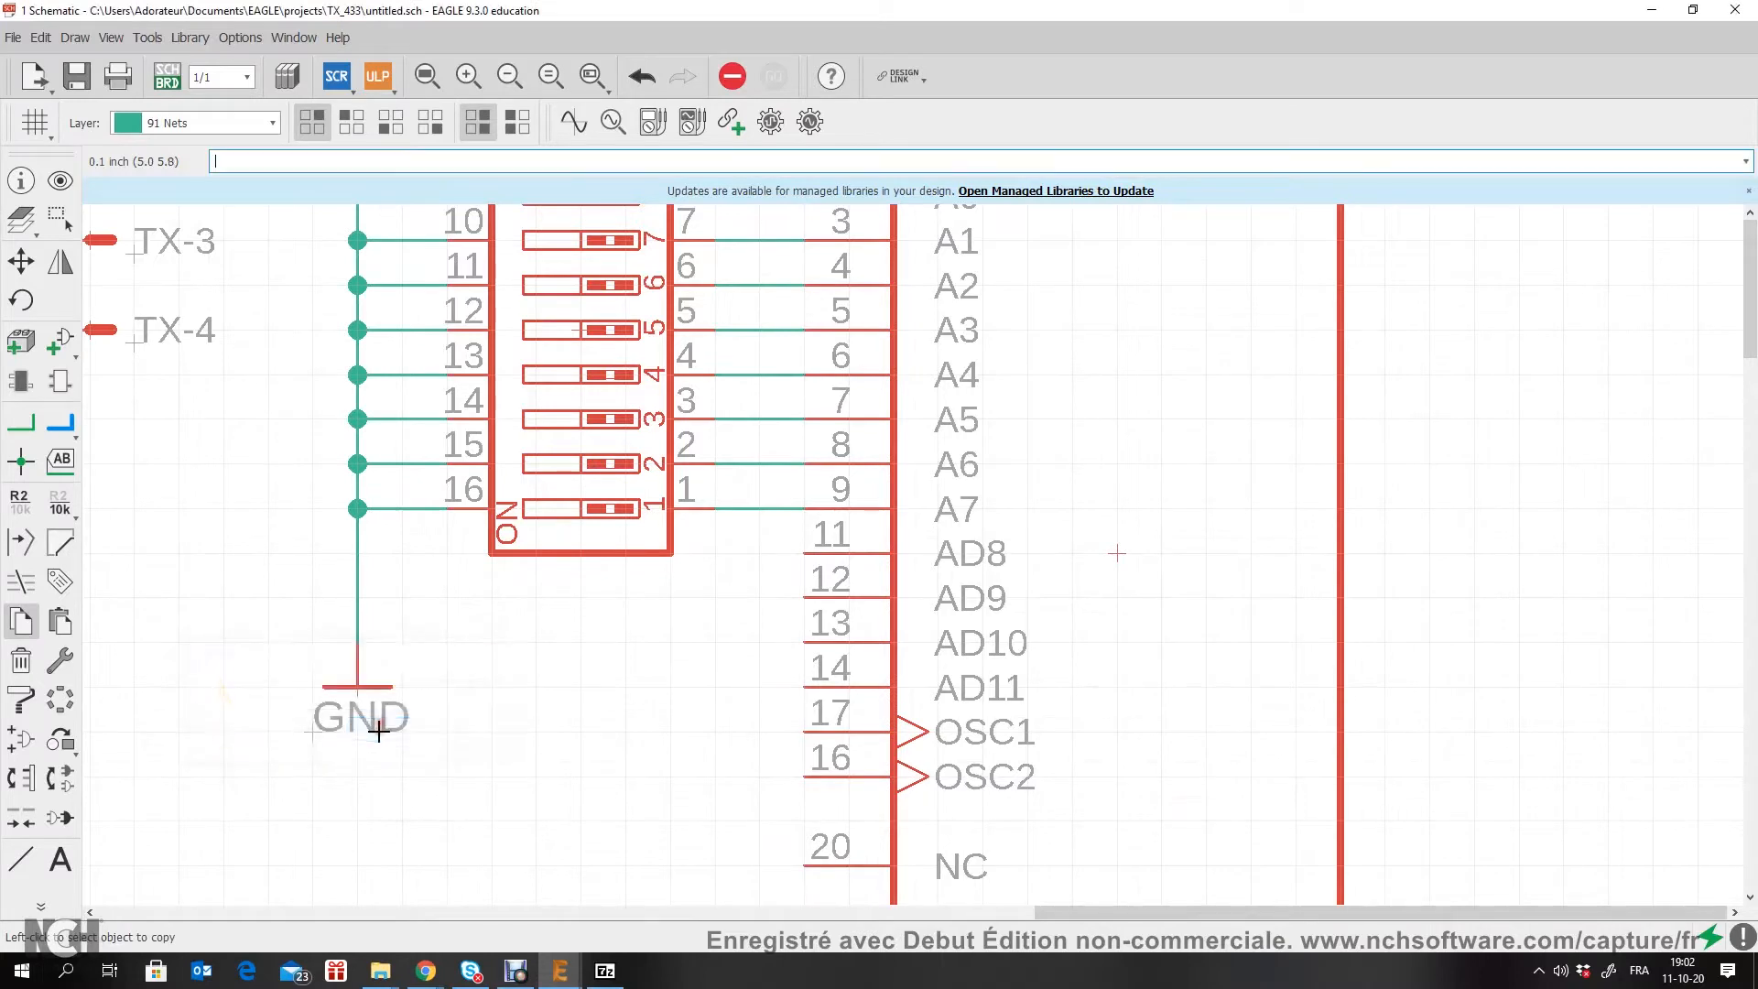
Step: Move SW1's GND symbol up 0.1 inch to shorten its net
{"action": "left_click", "coordinate": [20, 261]}
{"action": "left_click", "coordinate": [349, 689]}
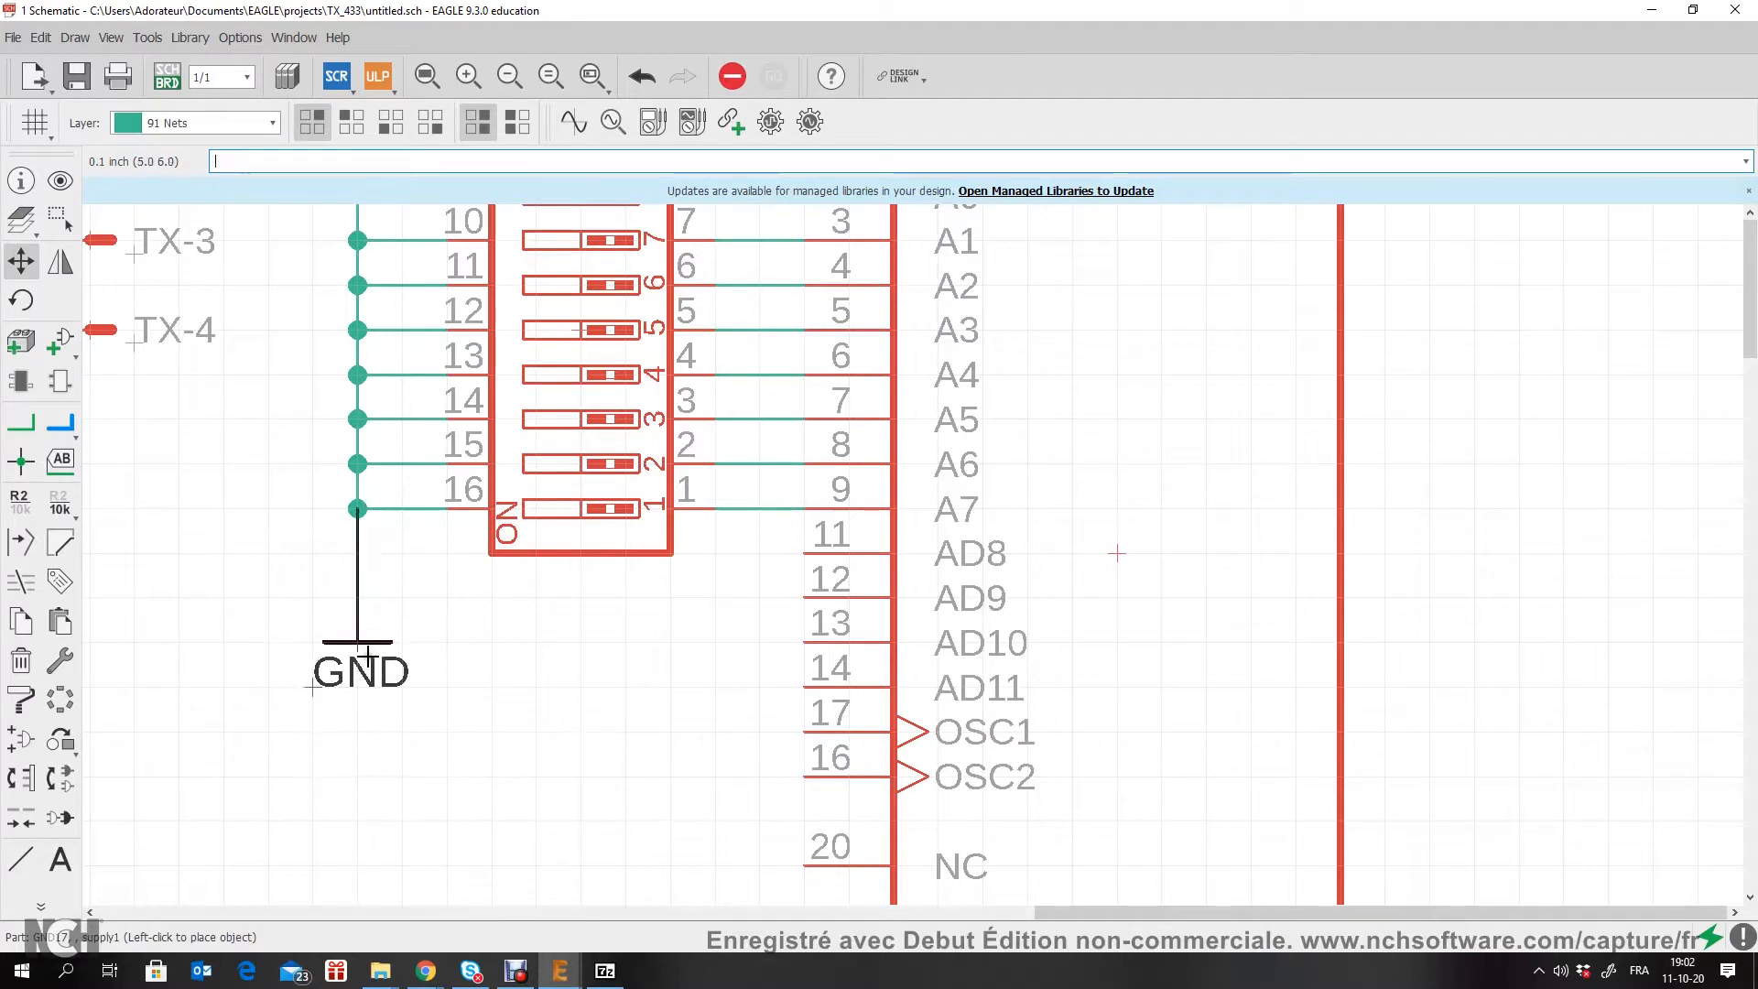
{"action": "left_click", "coordinate": [367, 655]}
Step: Examine U1's unconnected pins and the supply symbols used in the 7805 regulator circuit
{"action": "scroll", "coordinate": [653, 657], "scroll_direction": "down", "scroll_amount": 5}
{"action": "scroll", "coordinate": [668, 671], "scroll_direction": "up", "scroll_amount": 1}
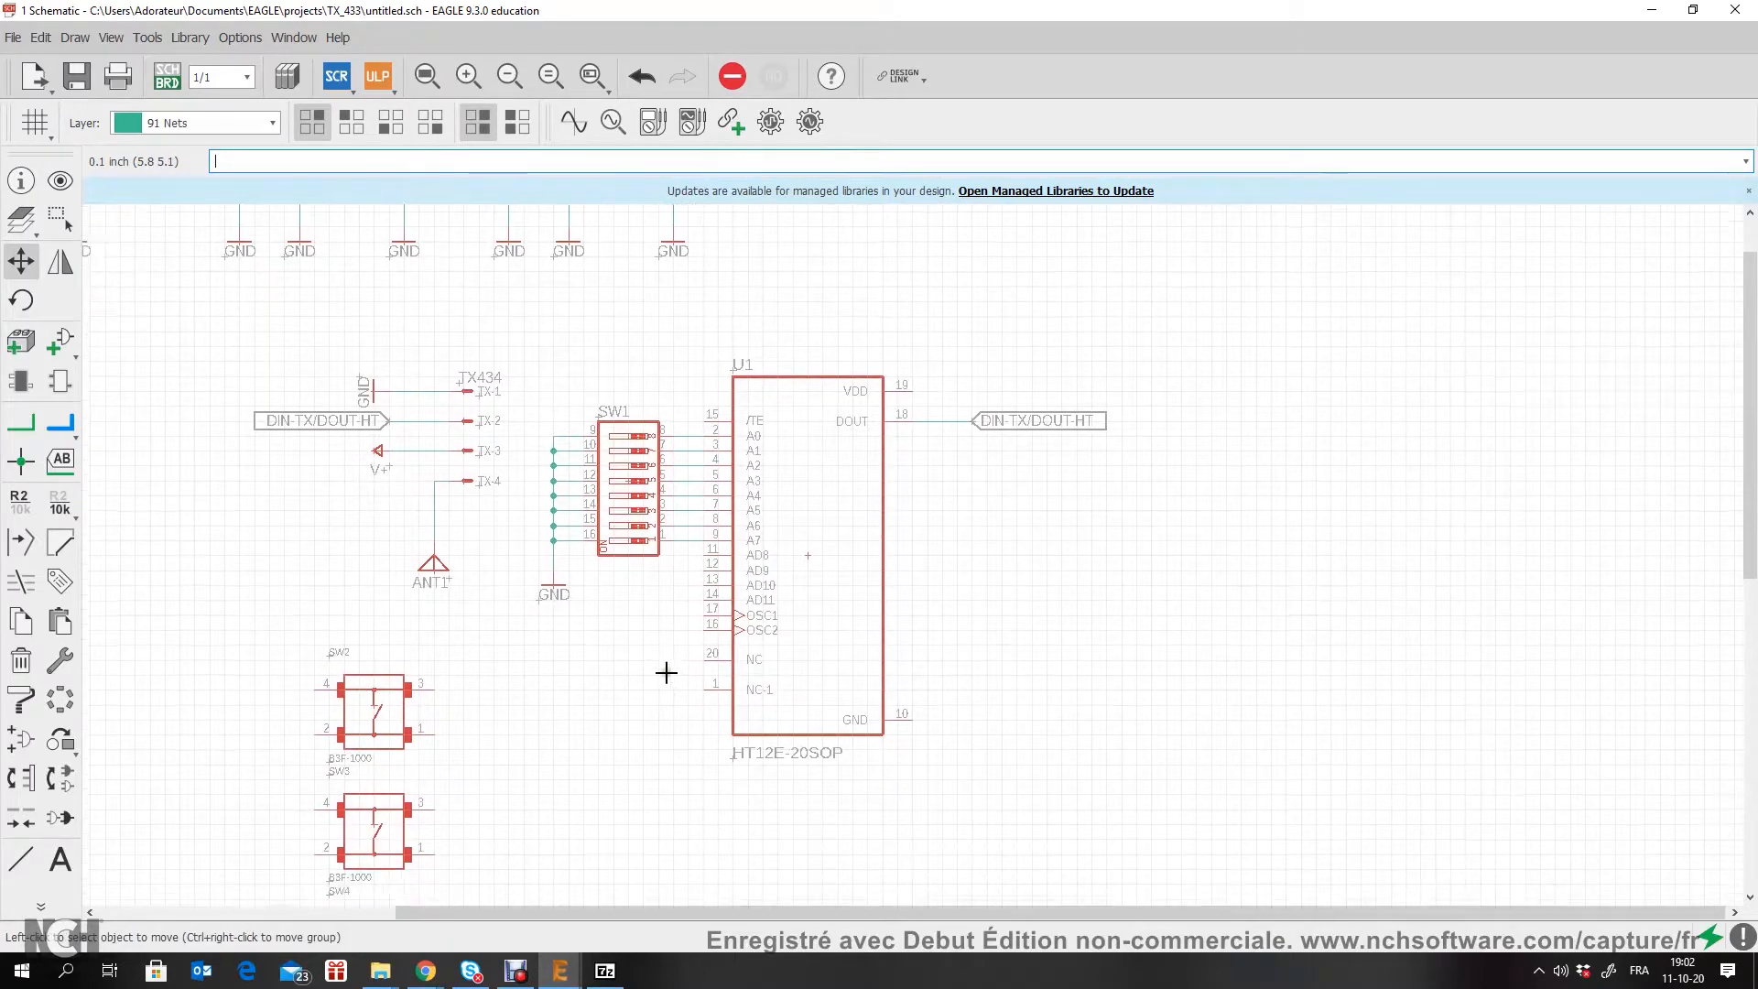
{"action": "scroll", "coordinate": [926, 326], "scroll_direction": "up", "scroll_amount": 2}
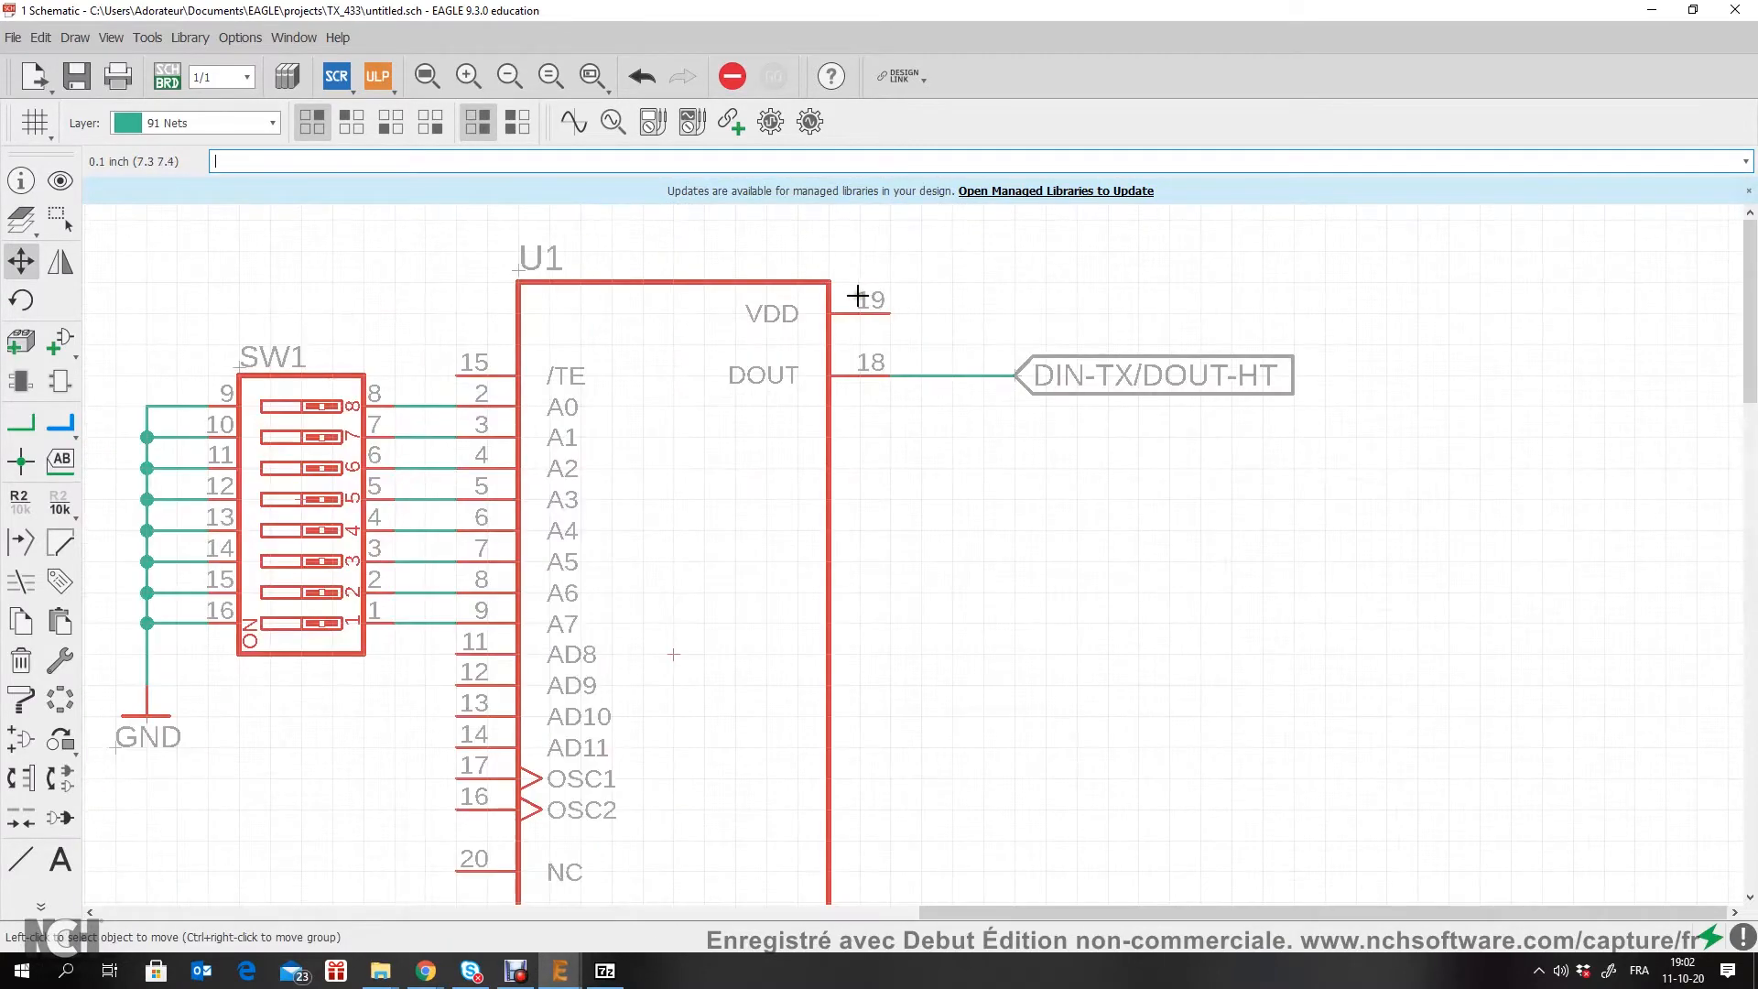
{"action": "scroll", "coordinate": [577, 321], "scroll_direction": "down", "scroll_amount": 4}
{"action": "scroll", "coordinate": [599, 404], "scroll_direction": "up", "scroll_amount": 2}
{"action": "scroll", "coordinate": [730, 440], "scroll_direction": "up", "scroll_amount": 3}
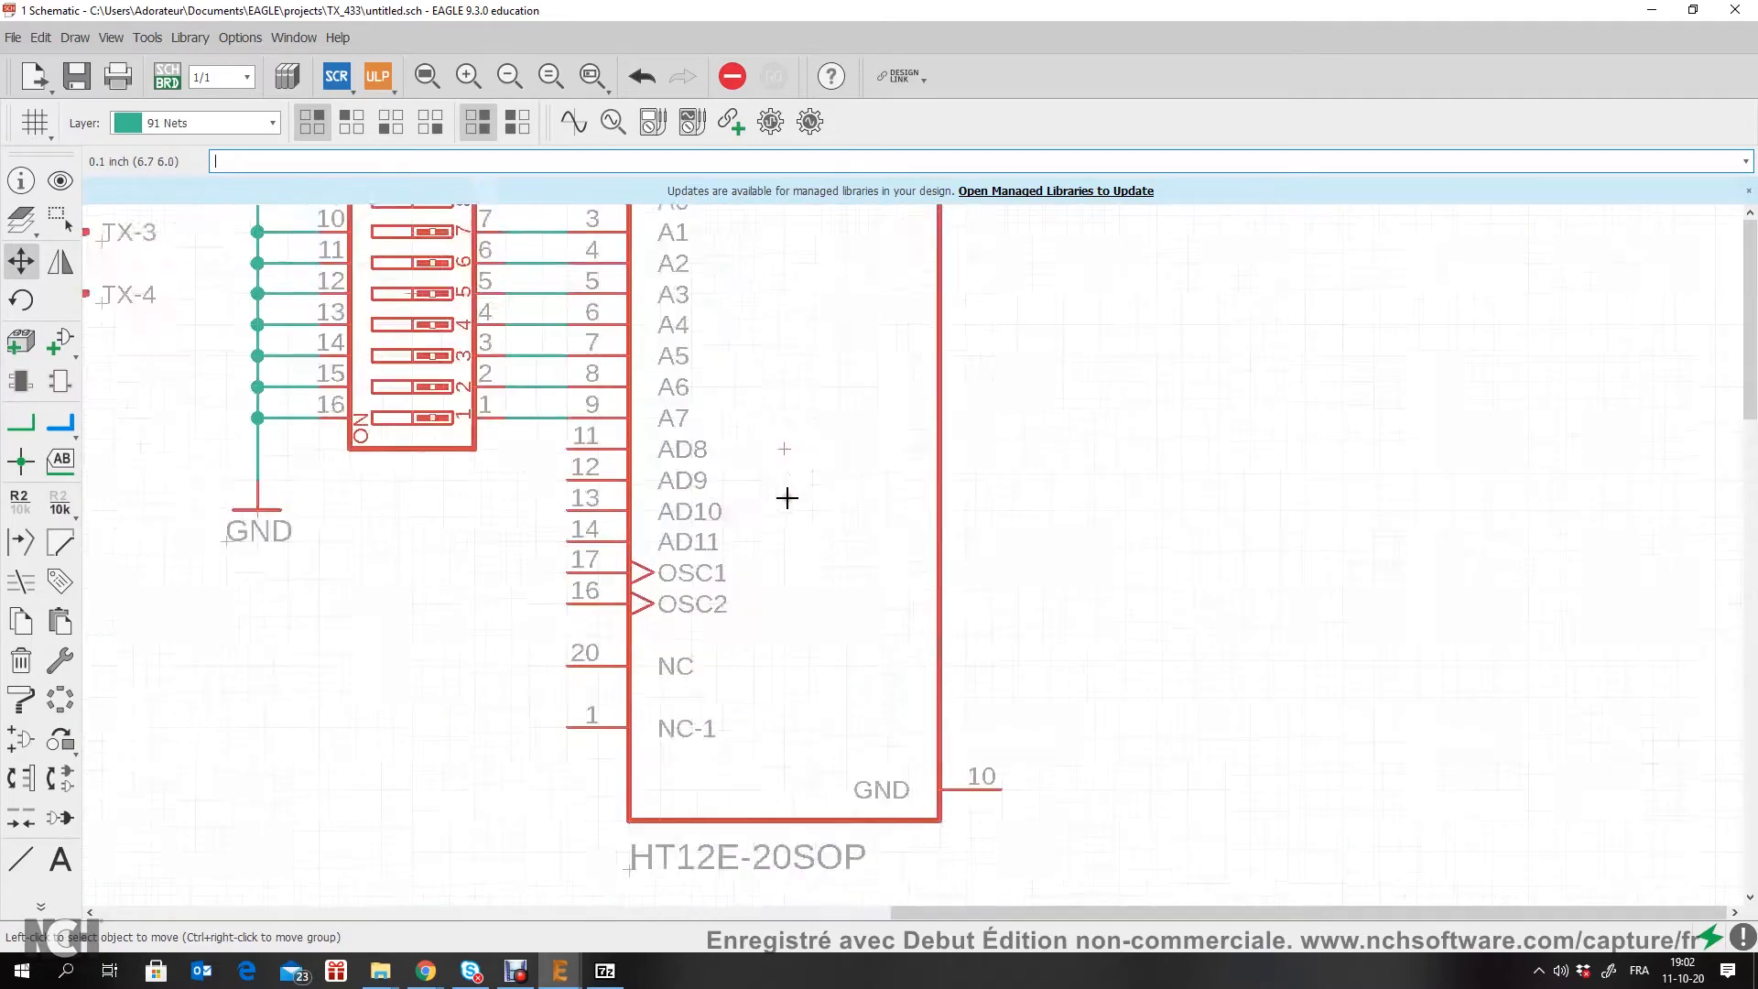
{"action": "scroll", "coordinate": [785, 498], "scroll_direction": "down", "scroll_amount": 2}
{"action": "scroll", "coordinate": [815, 386], "scroll_direction": "up", "scroll_amount": 1}
{"action": "scroll", "coordinate": [235, 248], "scroll_direction": "down", "scroll_amount": 3}
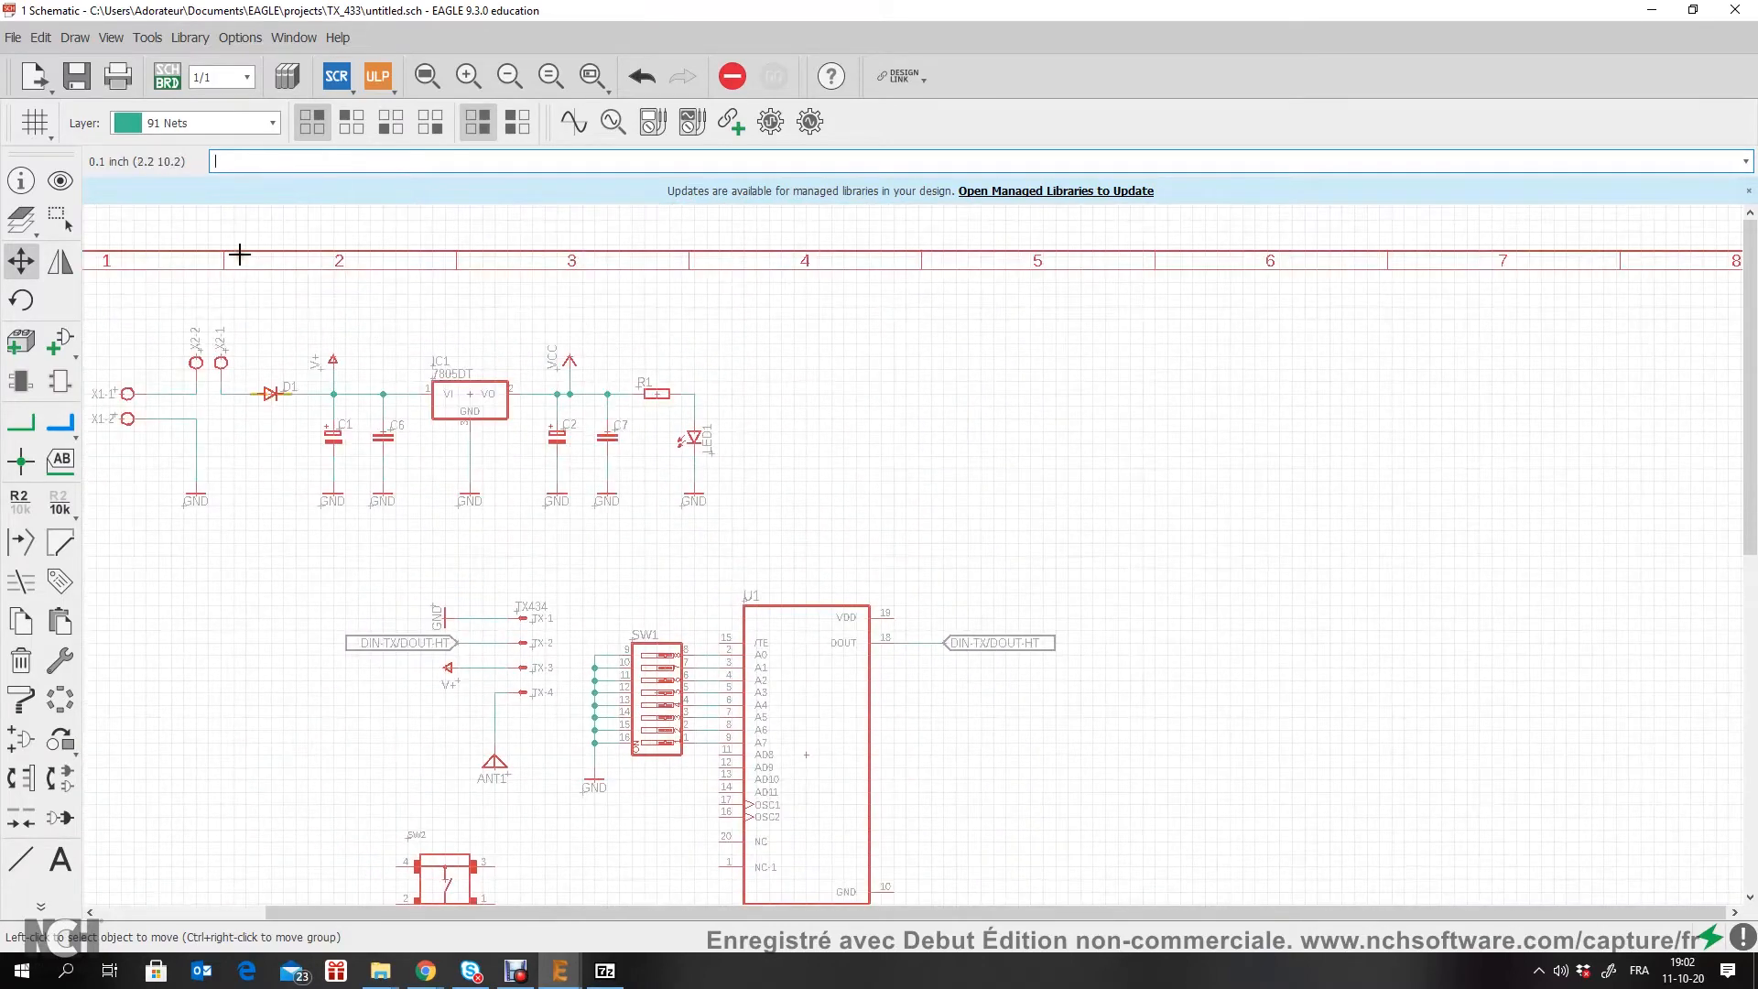
{"action": "scroll", "coordinate": [334, 348], "scroll_direction": "up", "scroll_amount": 3}
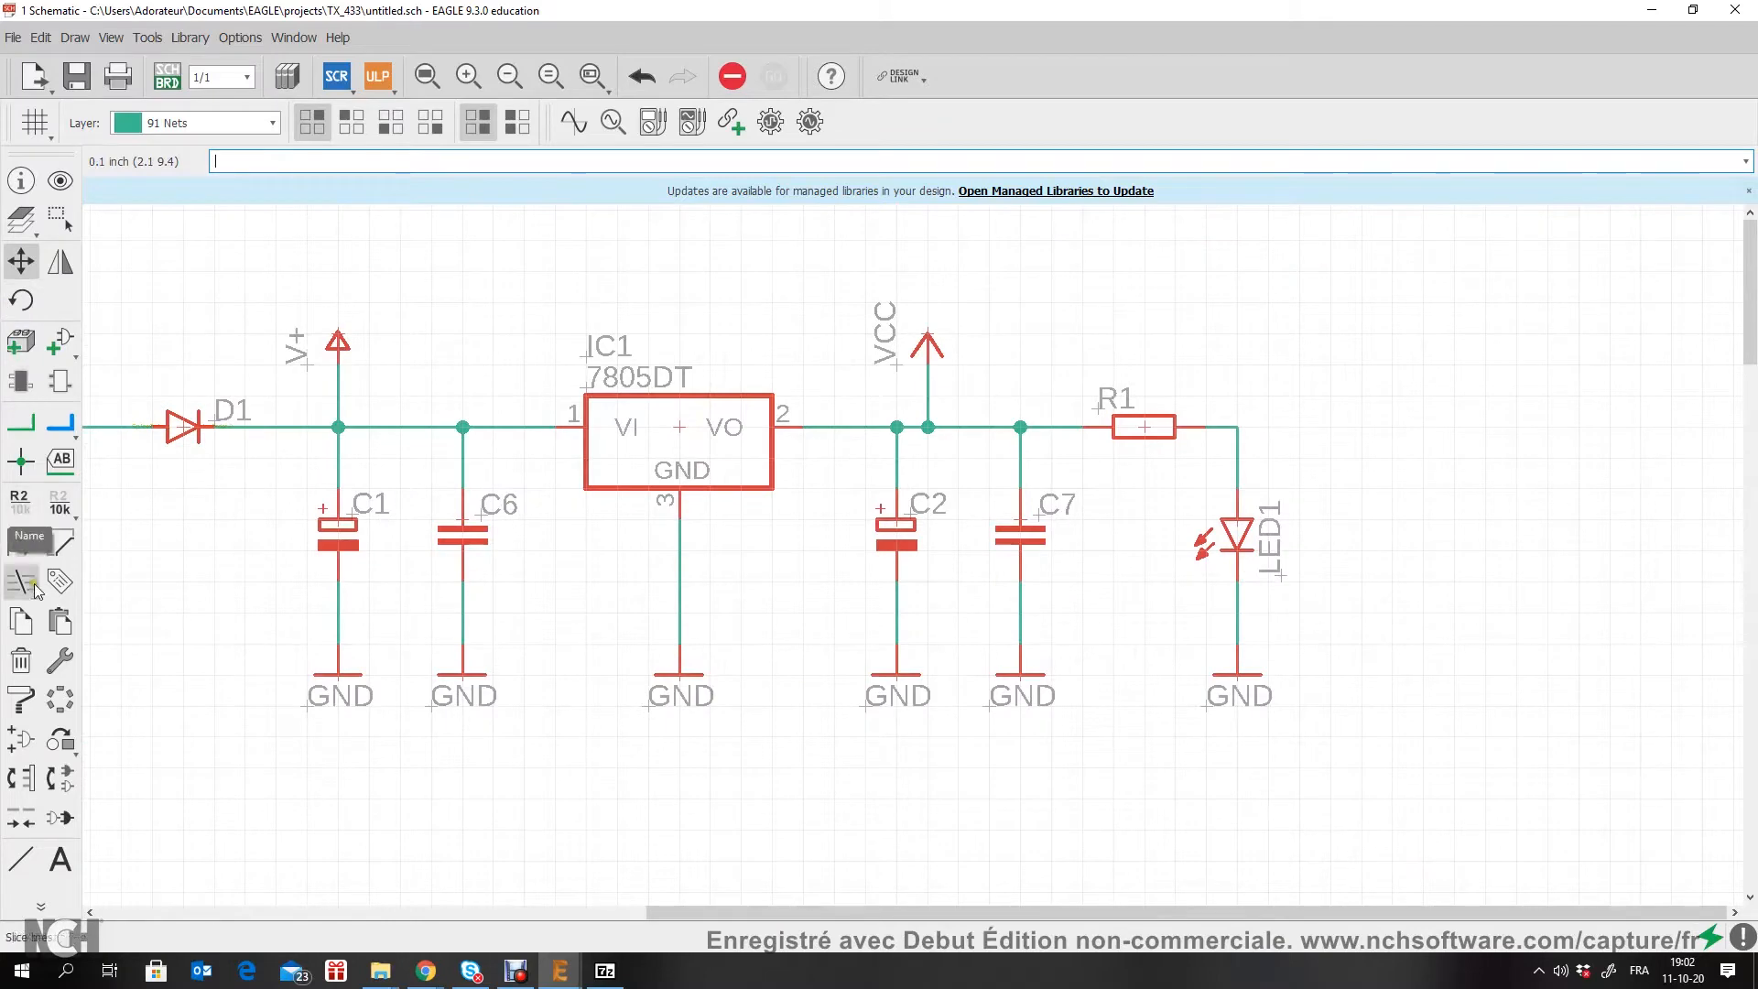
Step: Move a spare V+ symbol from above the sheet frame to just above and beyond U1's VDD pin
{"action": "scroll", "coordinate": [472, 348], "scroll_direction": "down", "scroll_amount": 4}
{"action": "middle_click_drag", "start_coordinate": [508, 257], "coordinate": [592, 663]}
{"action": "scroll", "coordinate": [593, 662], "scroll_direction": "down", "scroll_amount": 1}
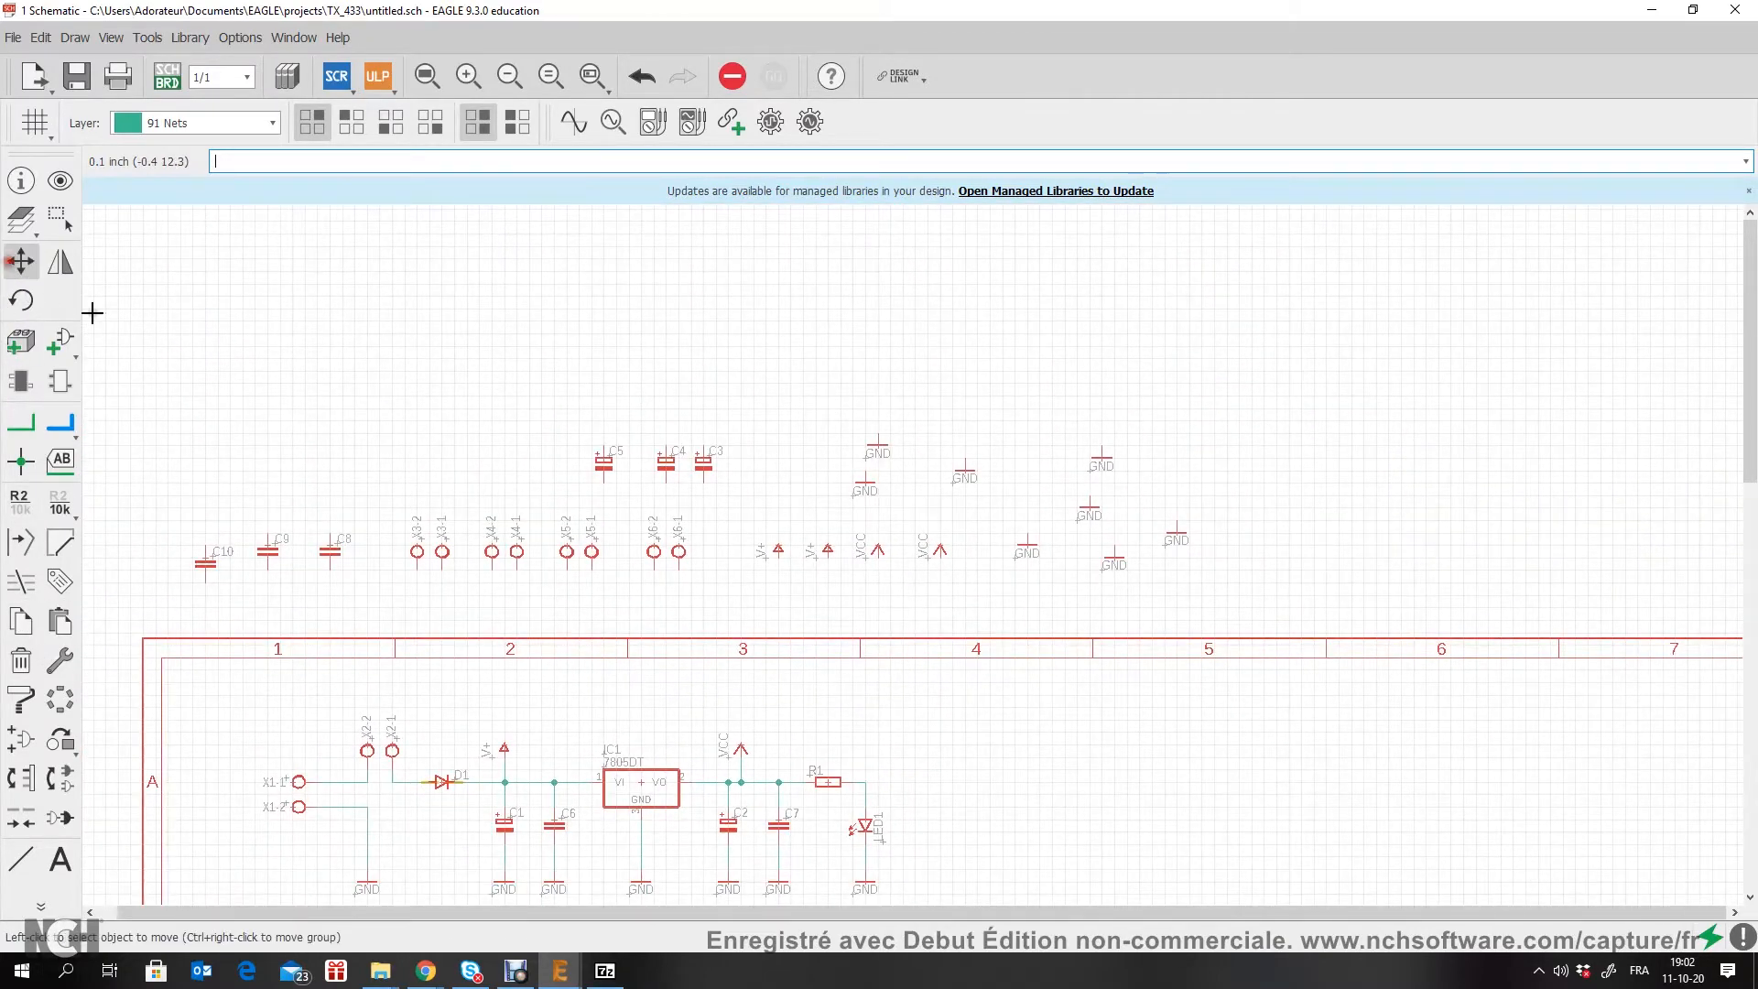
{"action": "left_click", "coordinate": [781, 553]}
{"action": "scroll", "coordinate": [738, 769], "scroll_direction": "down", "scroll_amount": 1}
{"action": "middle_click_drag", "start_coordinate": [737, 769], "coordinate": [636, 251]}
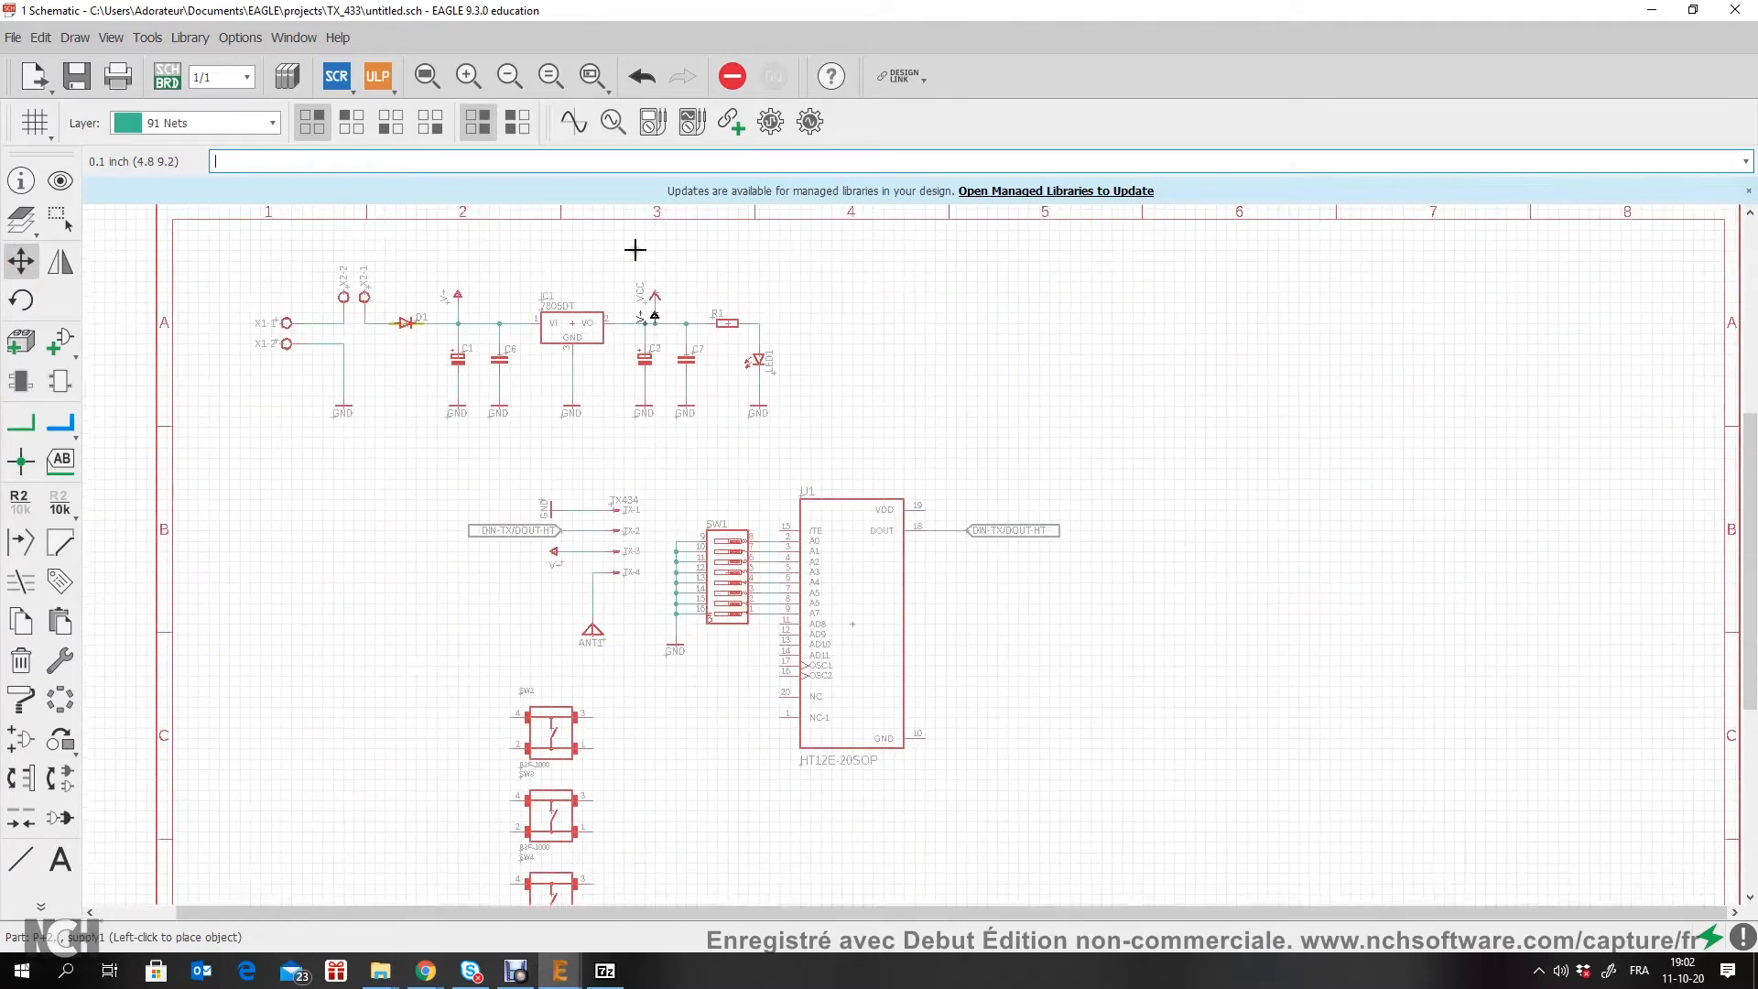
{"action": "scroll", "coordinate": [959, 427], "scroll_direction": "up", "scroll_amount": 3}
{"action": "left_click", "coordinate": [870, 419]}
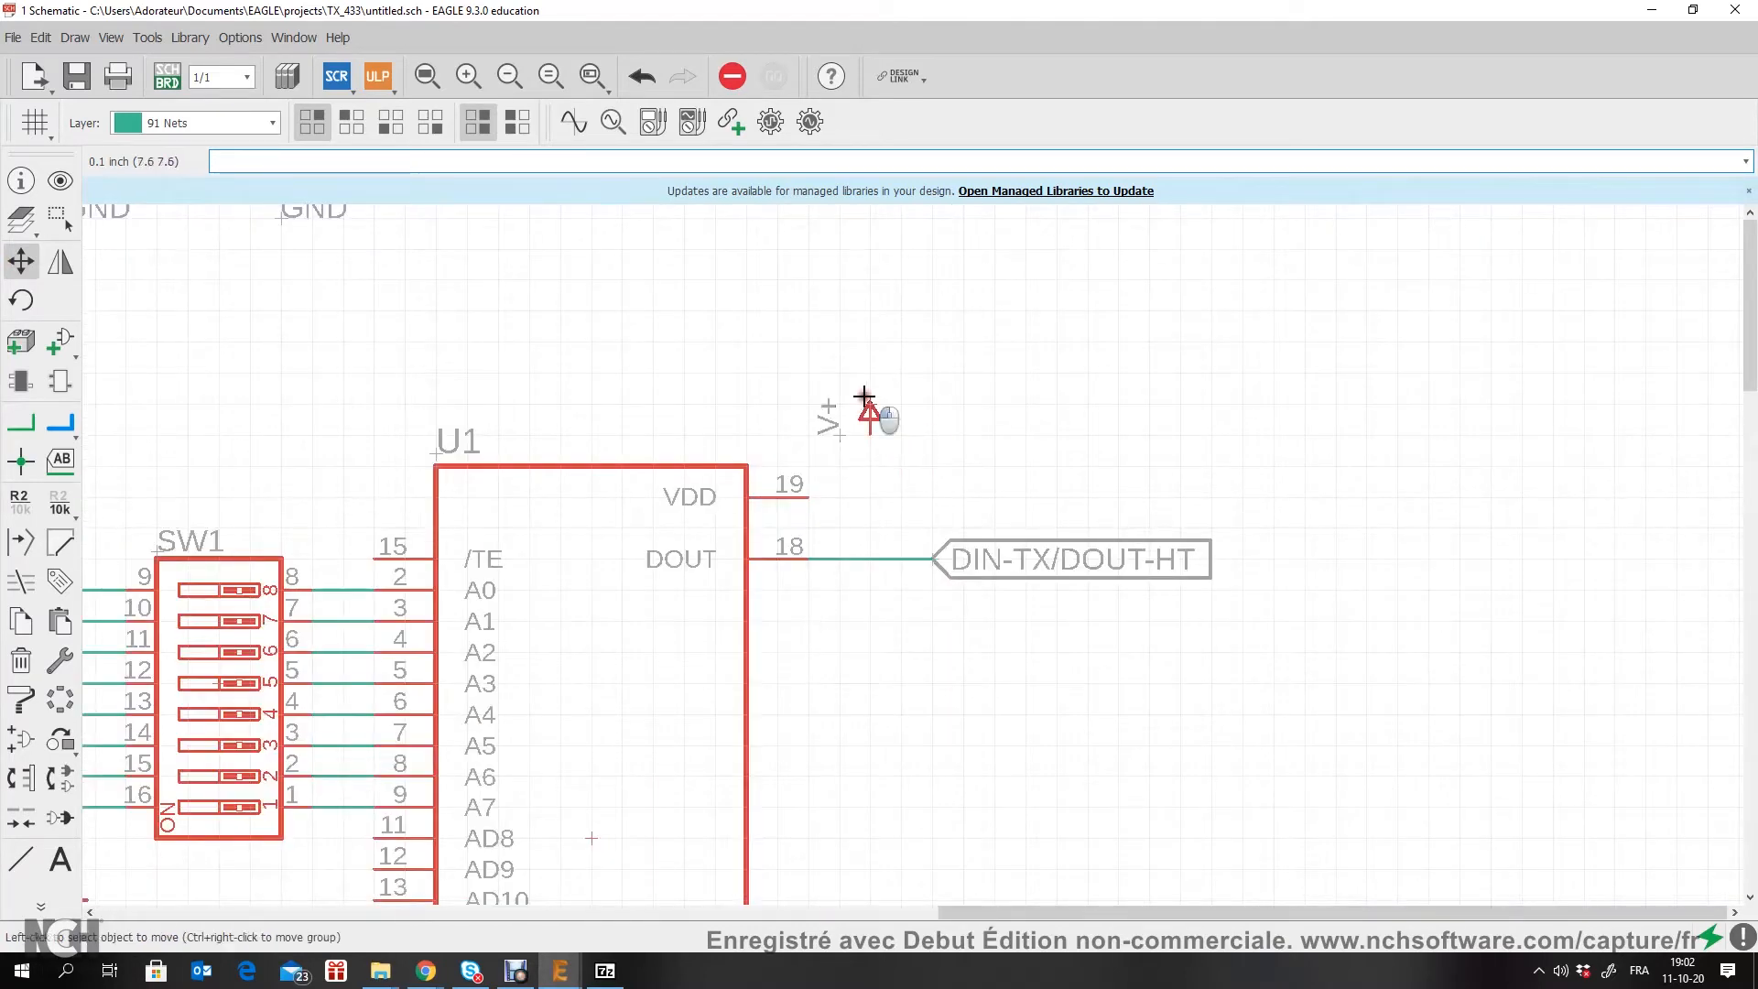
Step: Wire U1's VDD pin 19 to the V+ symbol with a net
{"action": "left_click", "coordinate": [20, 423]}
{"action": "scroll", "coordinate": [839, 563], "scroll_direction": "up", "scroll_amount": 2}
{"action": "left_click", "coordinate": [787, 516]}
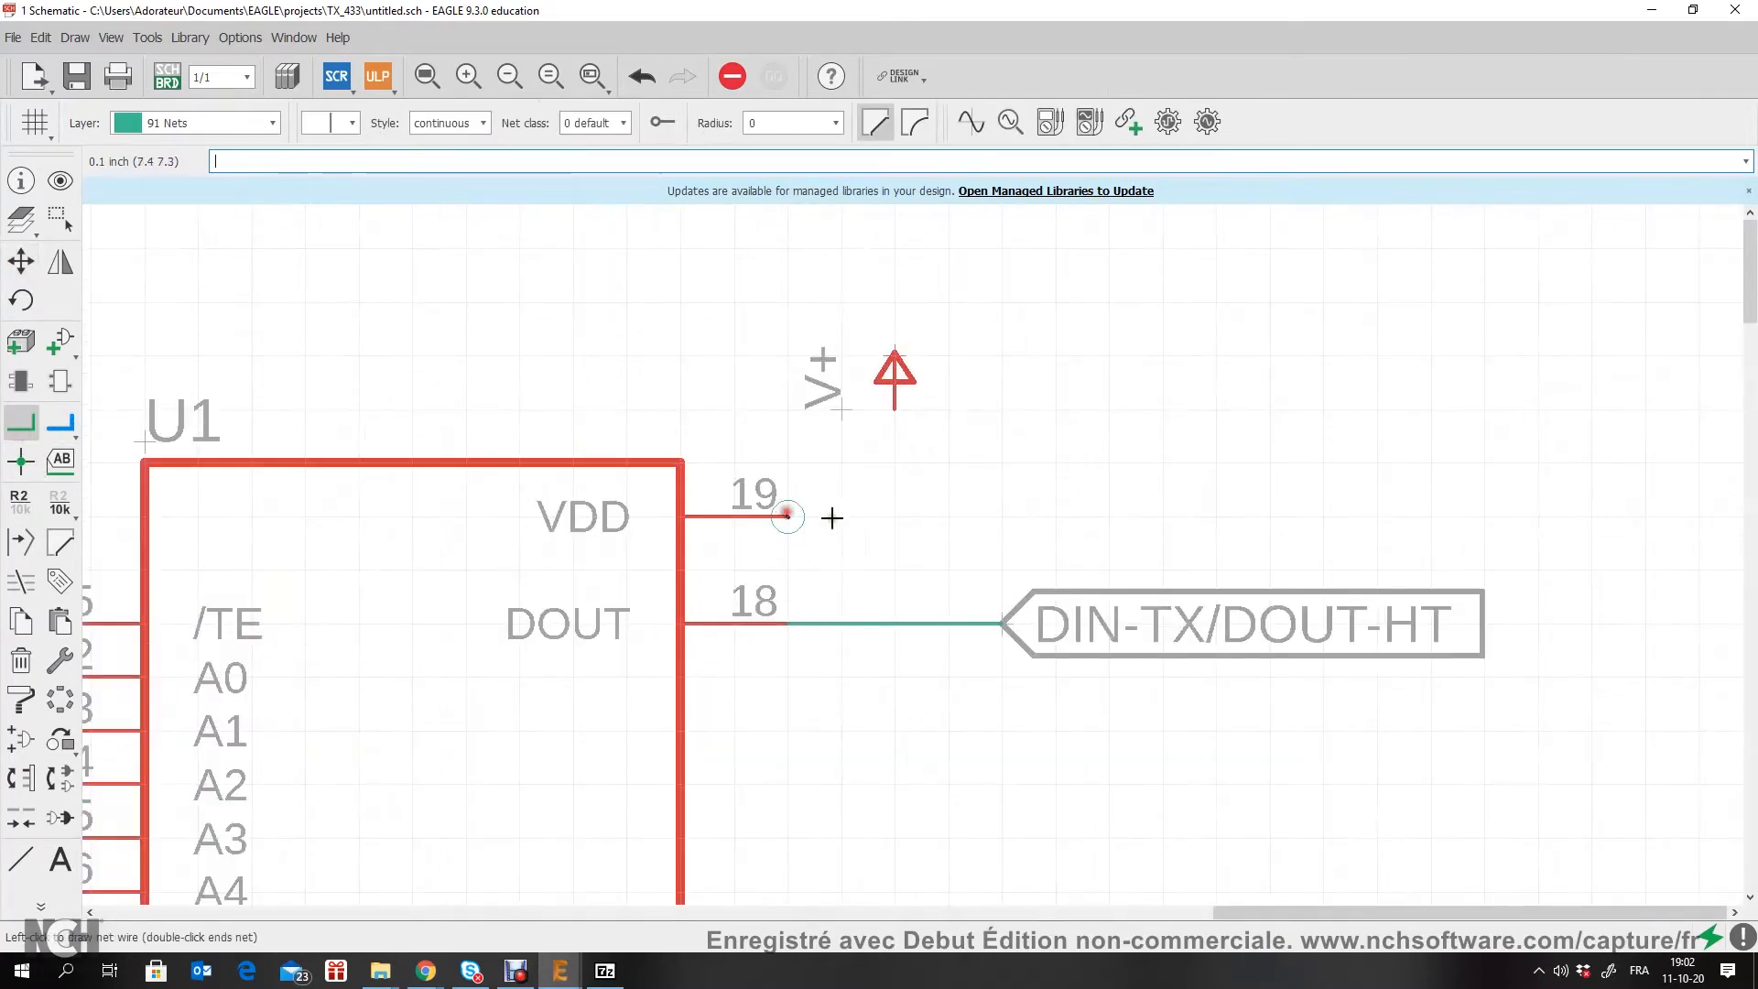
{"action": "left_click", "coordinate": [895, 414]}
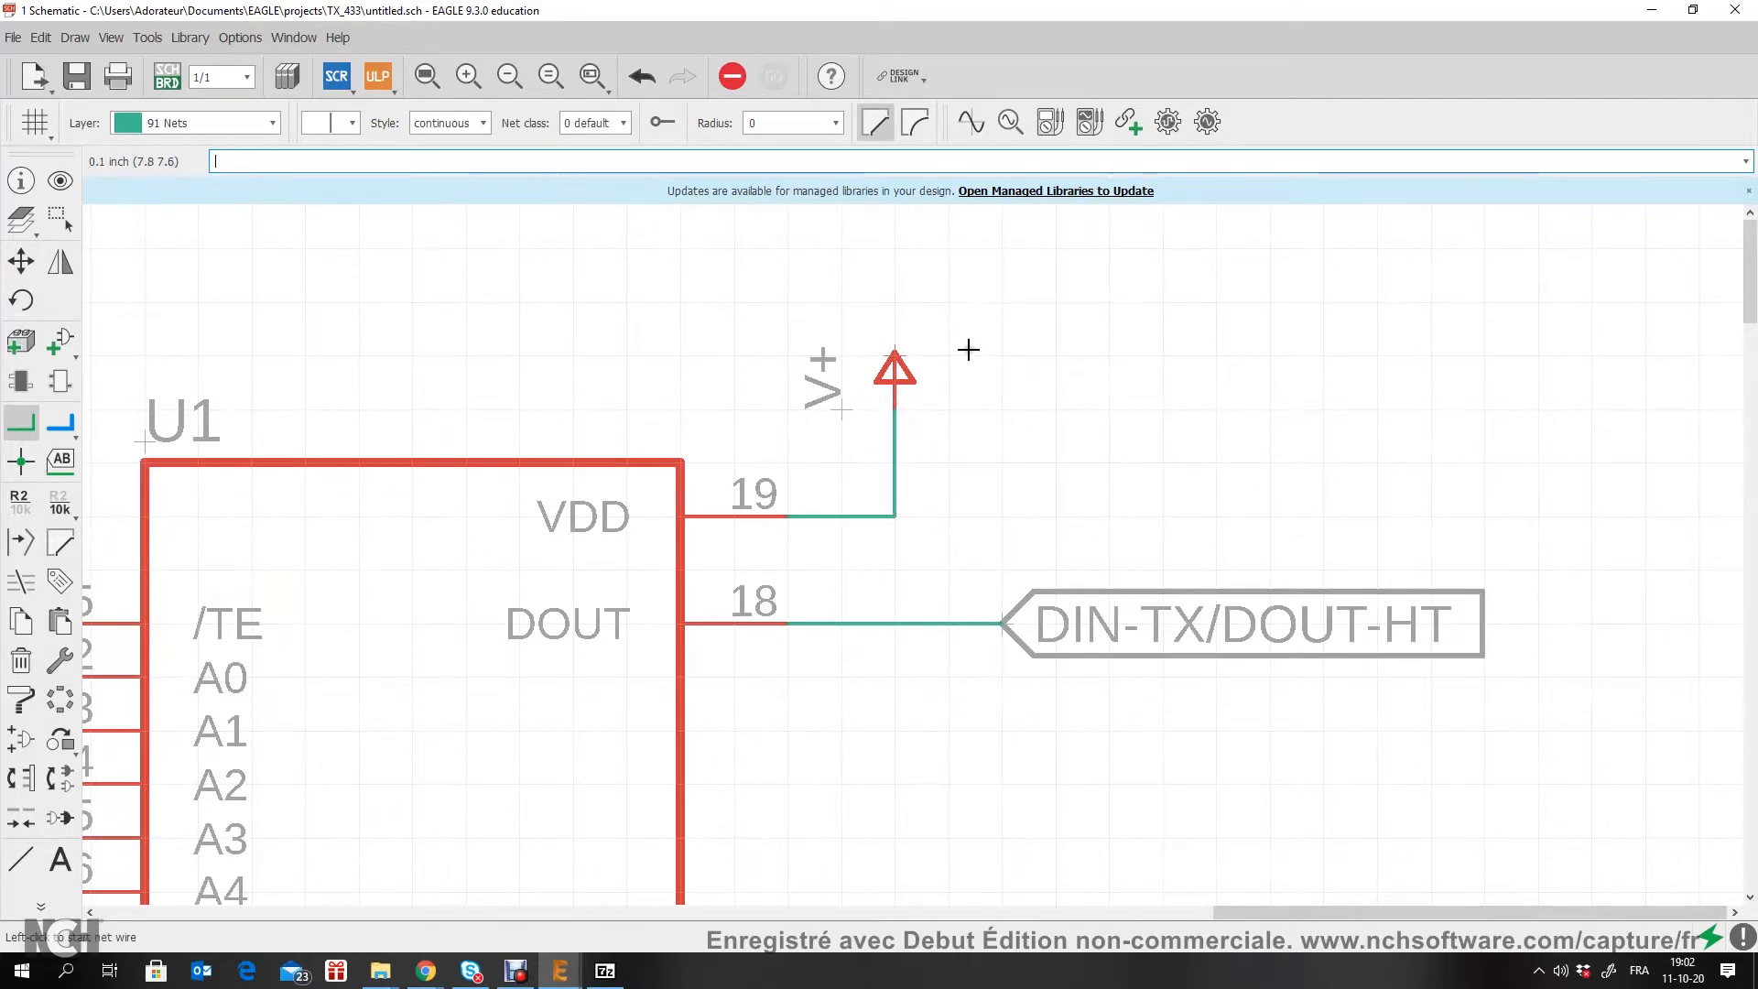
Step: Copy SW1's GND symbol to a spot just below and beyond U1's GND pin 10
{"action": "scroll", "coordinate": [909, 457], "scroll_direction": "down", "scroll_amount": 3}
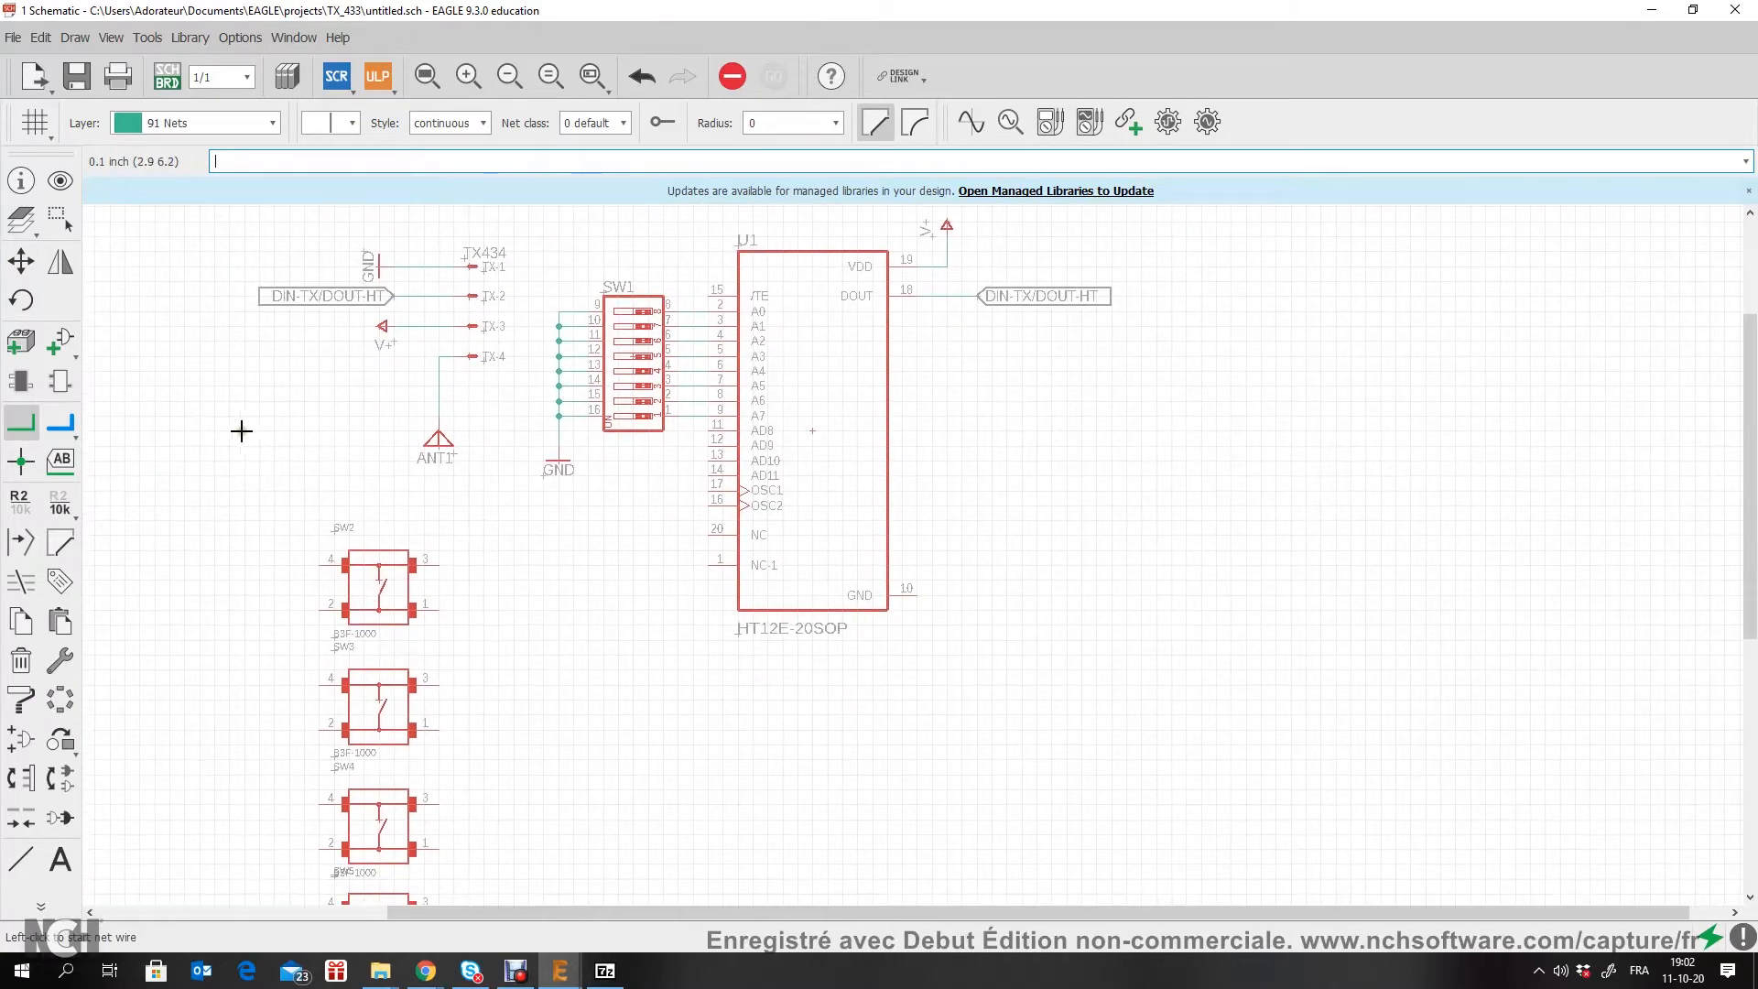
{"action": "left_click", "coordinate": [20, 621]}
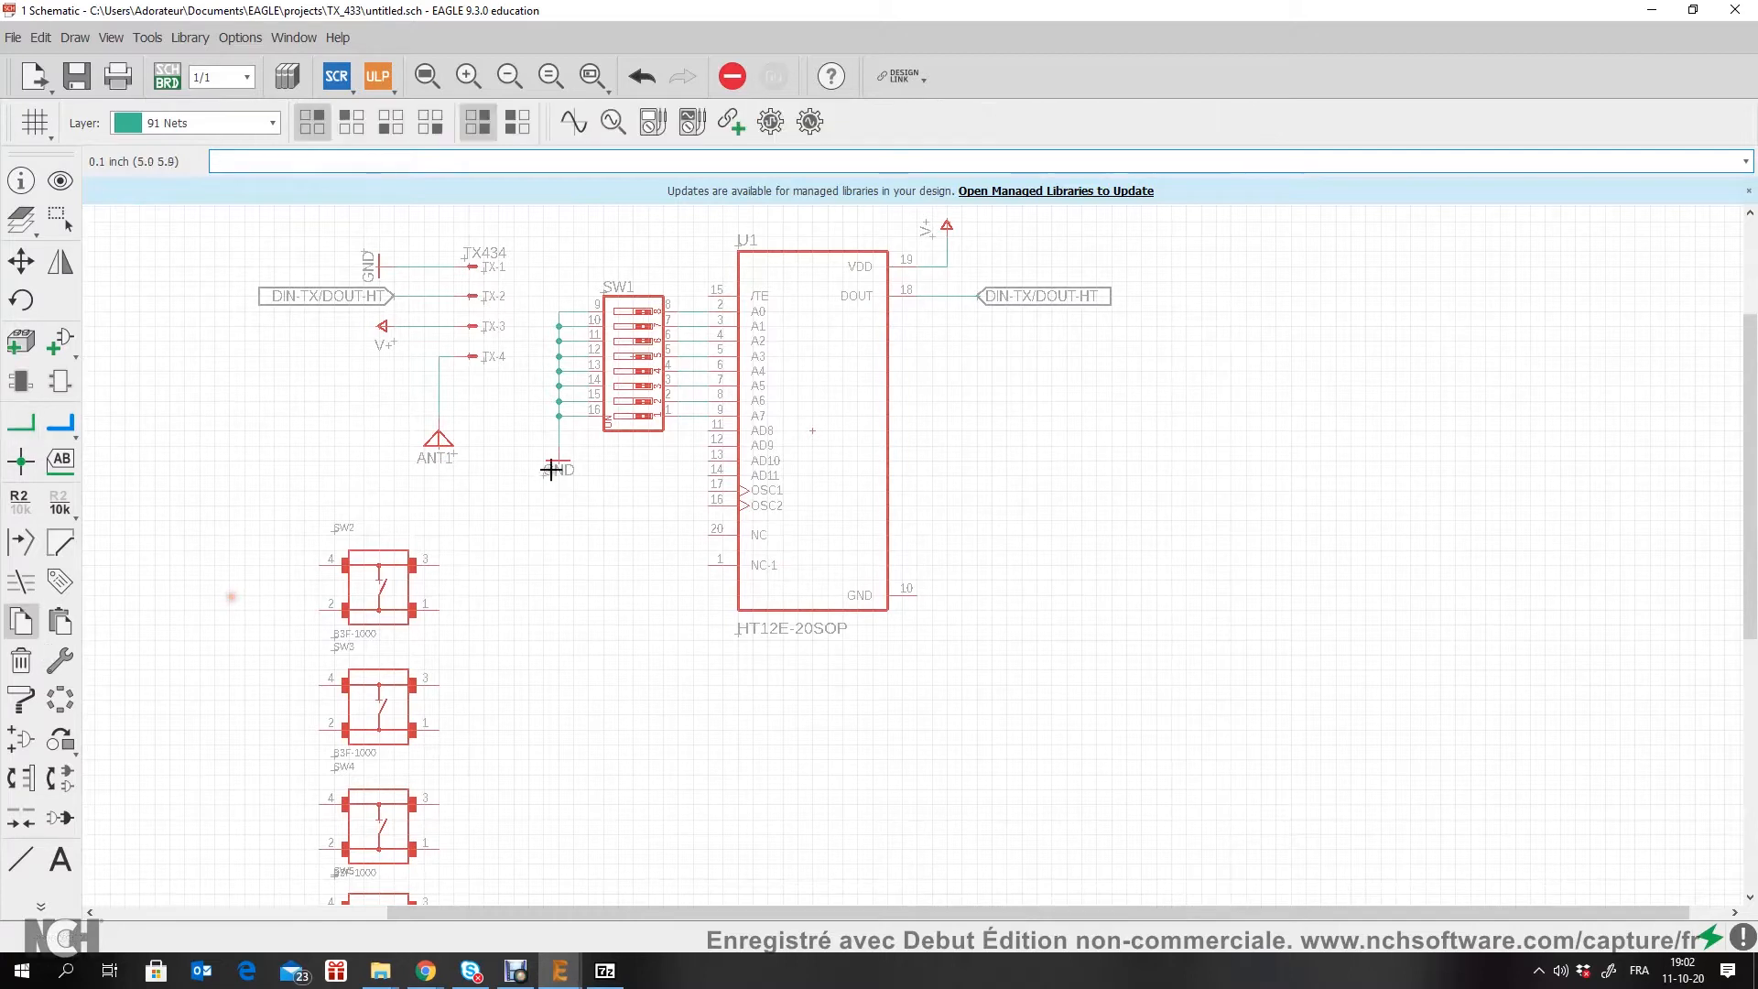
{"action": "left_click", "coordinate": [556, 465]}
{"action": "scroll", "coordinate": [928, 648], "scroll_direction": "up", "scroll_amount": 5}
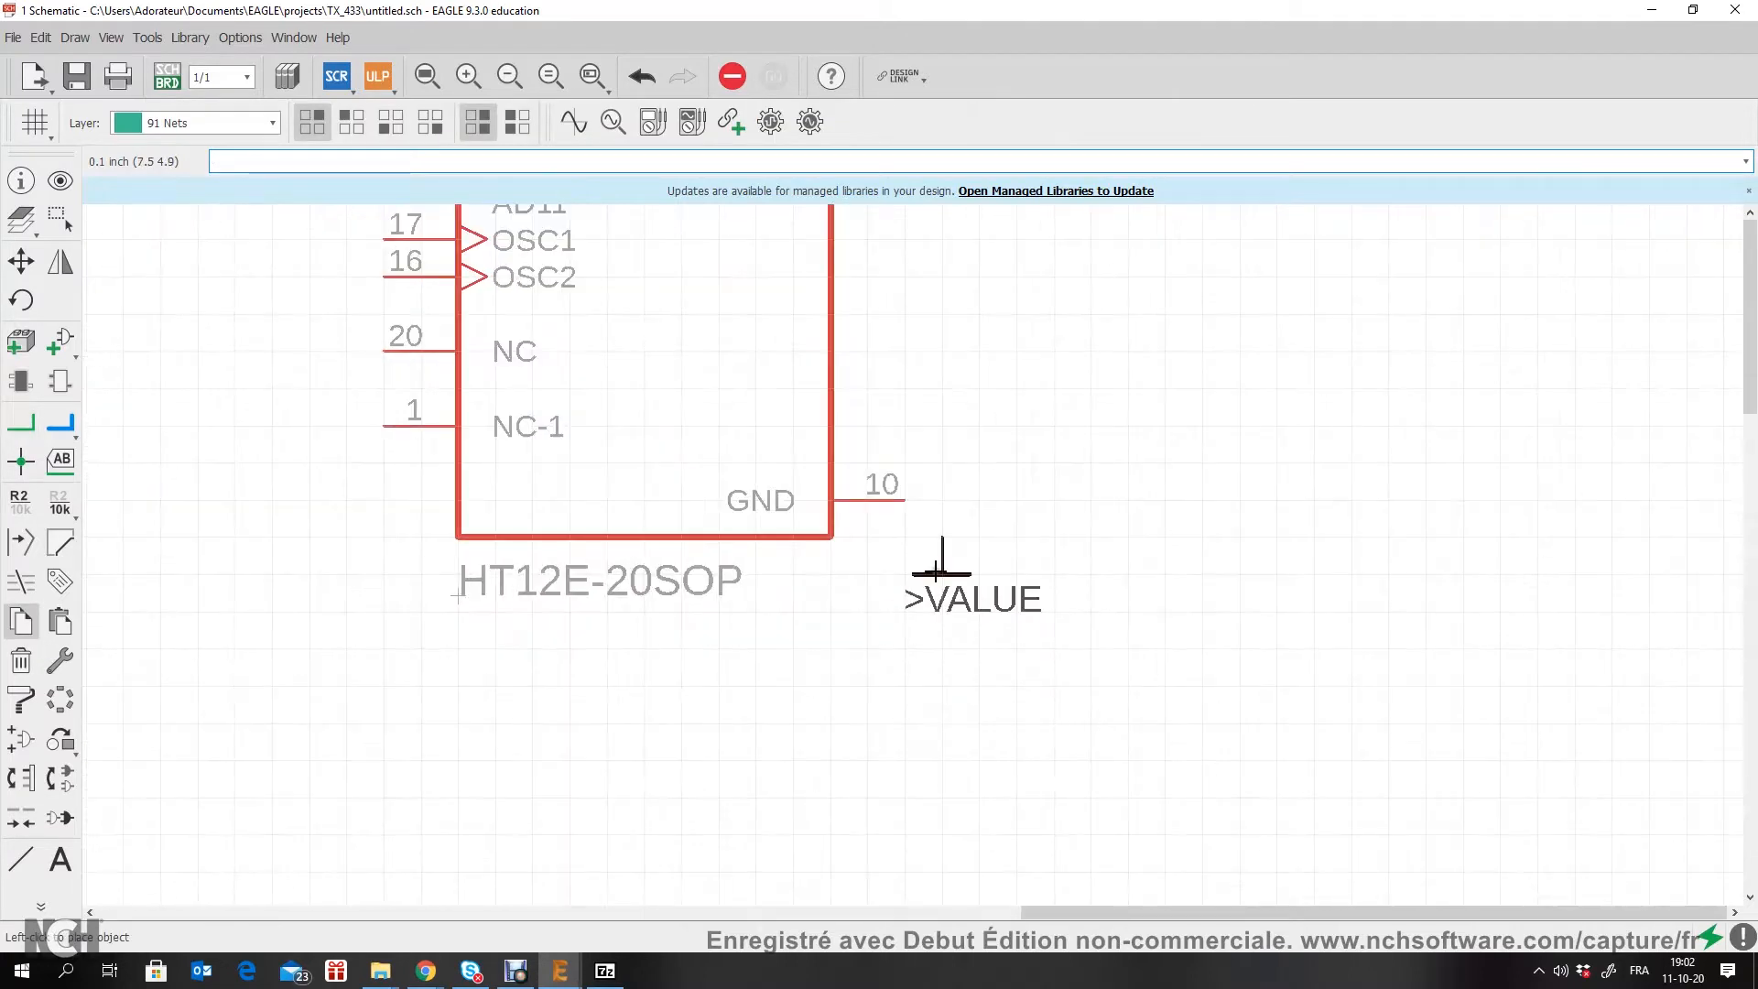
{"action": "left_click", "coordinate": [936, 574]}
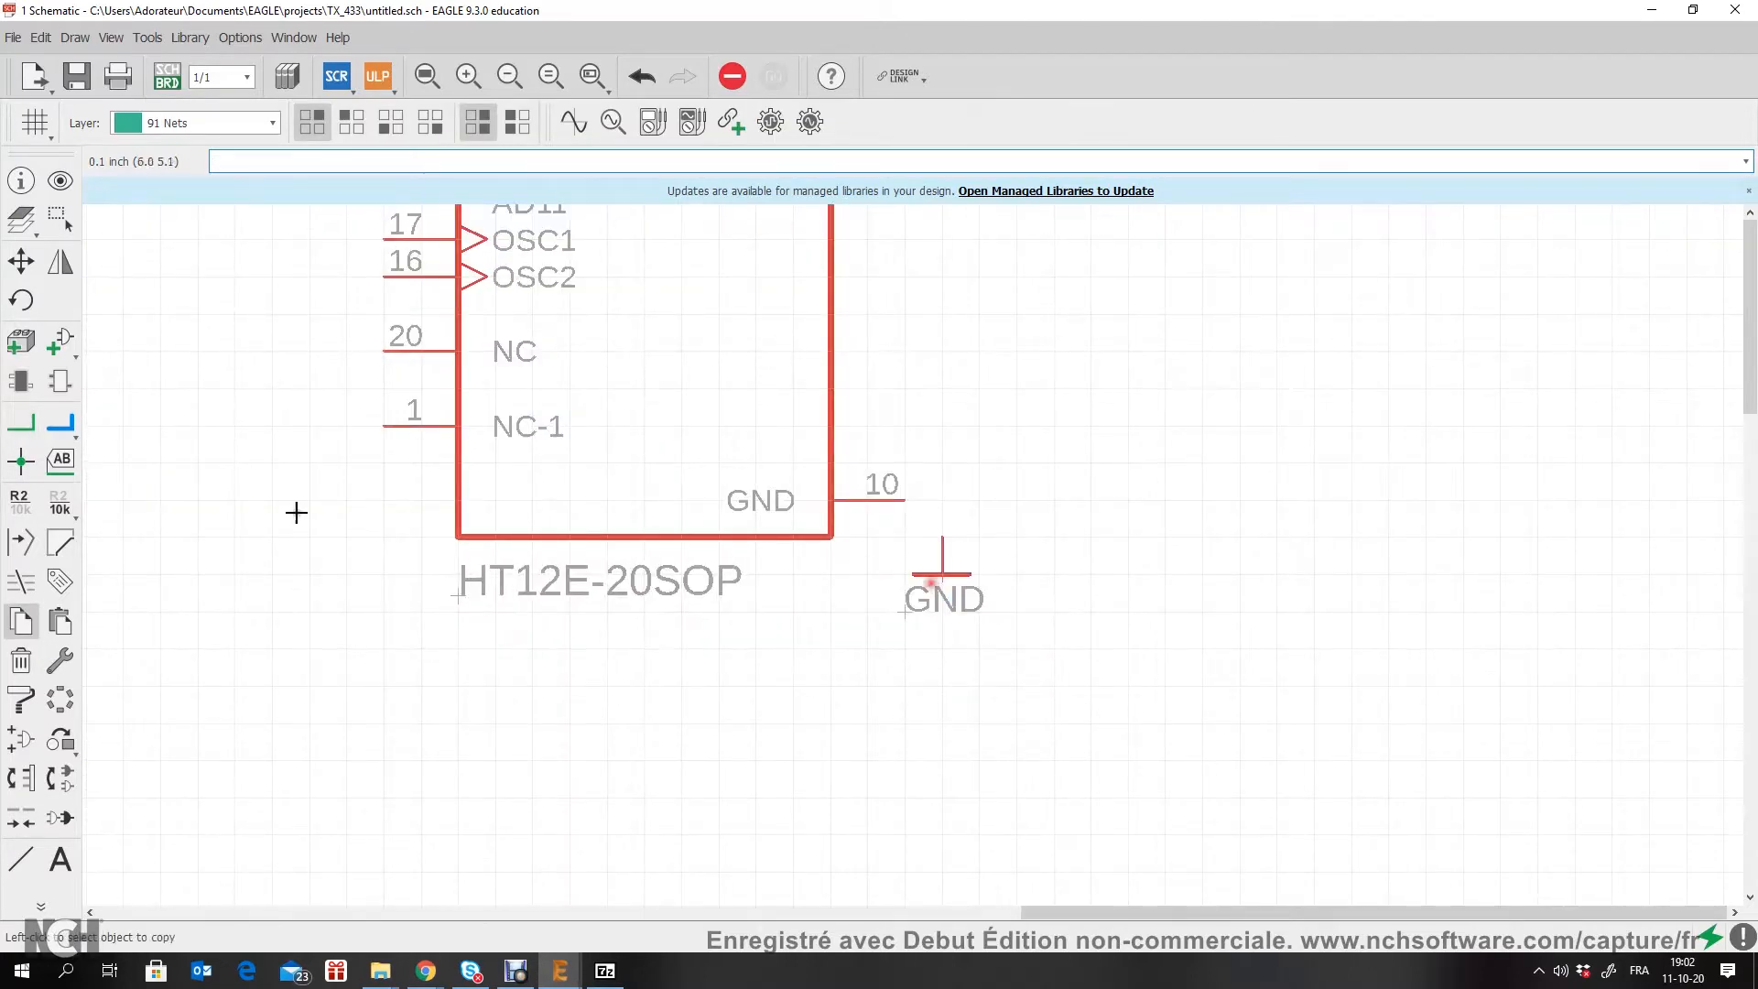
Step: Wire U1's GND pin 10 to the copied GND symbol with a net
{"action": "left_click", "coordinate": [20, 421]}
{"action": "left_click", "coordinate": [905, 500]}
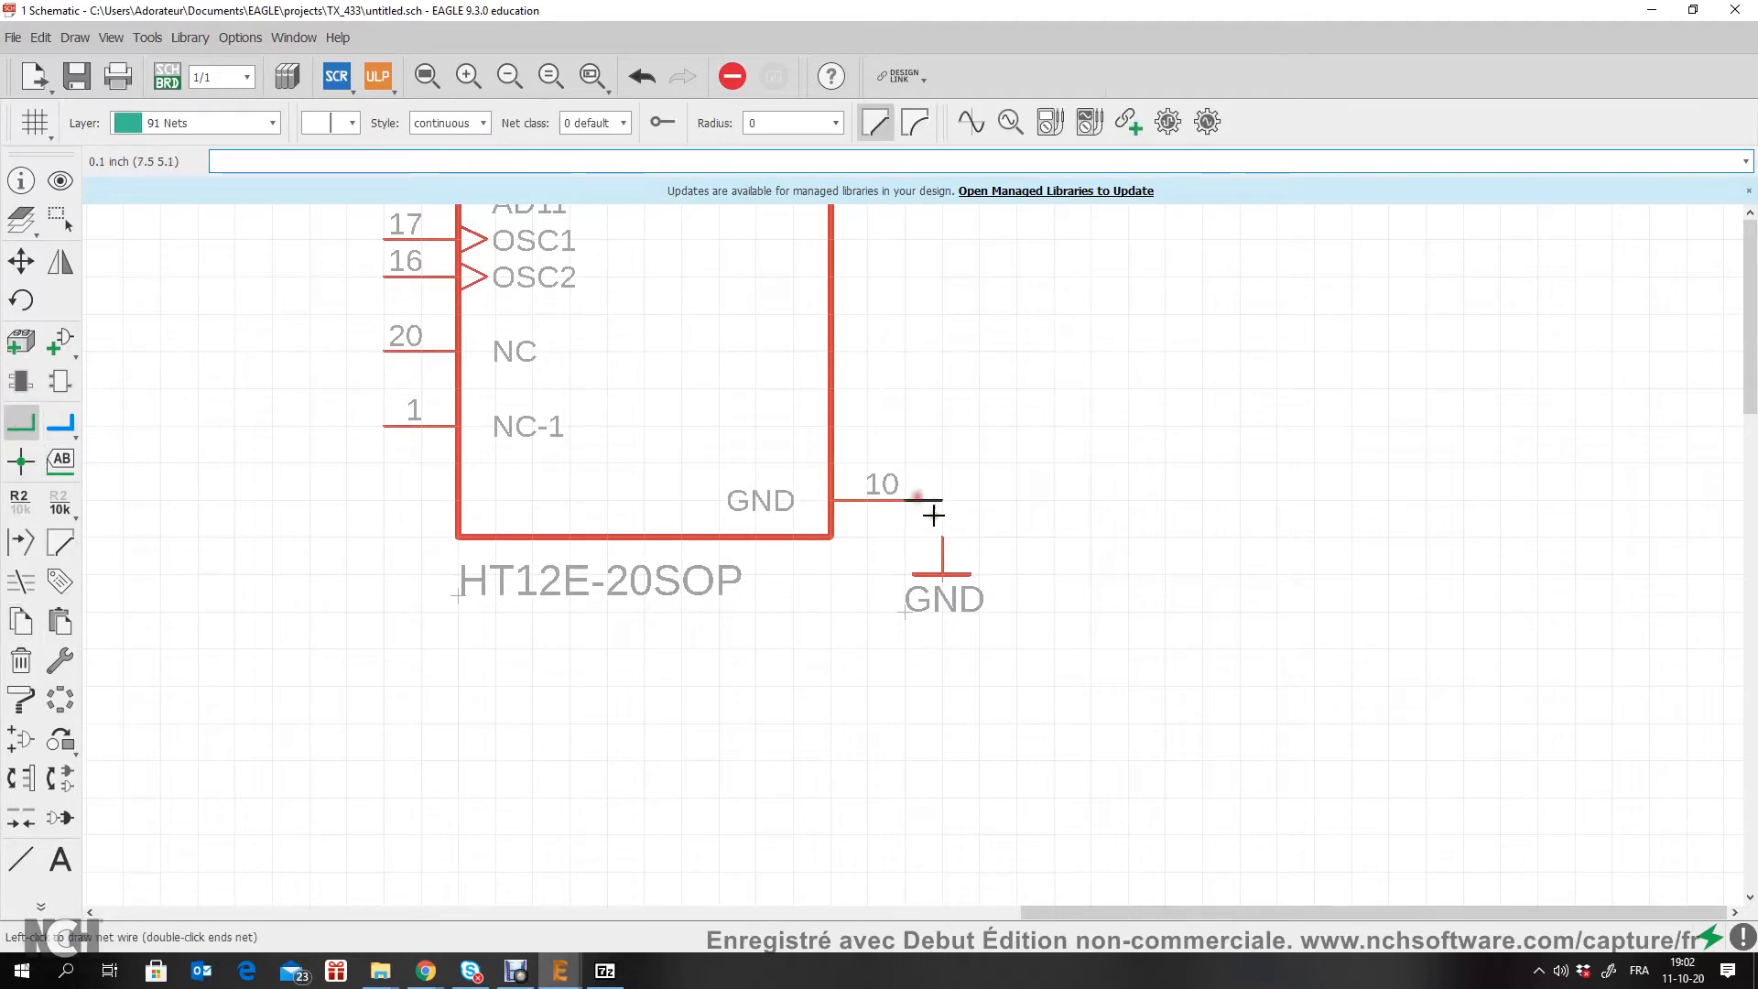
{"action": "left_click", "coordinate": [940, 540]}
Step: Copy resistor R1 from the power supply section and place it beside U1, level with OSC1 pin 17
{"action": "scroll", "coordinate": [435, 414], "scroll_direction": "down", "scroll_amount": 3}
{"action": "middle_click_drag", "start_coordinate": [436, 414], "coordinate": [635, 487]}
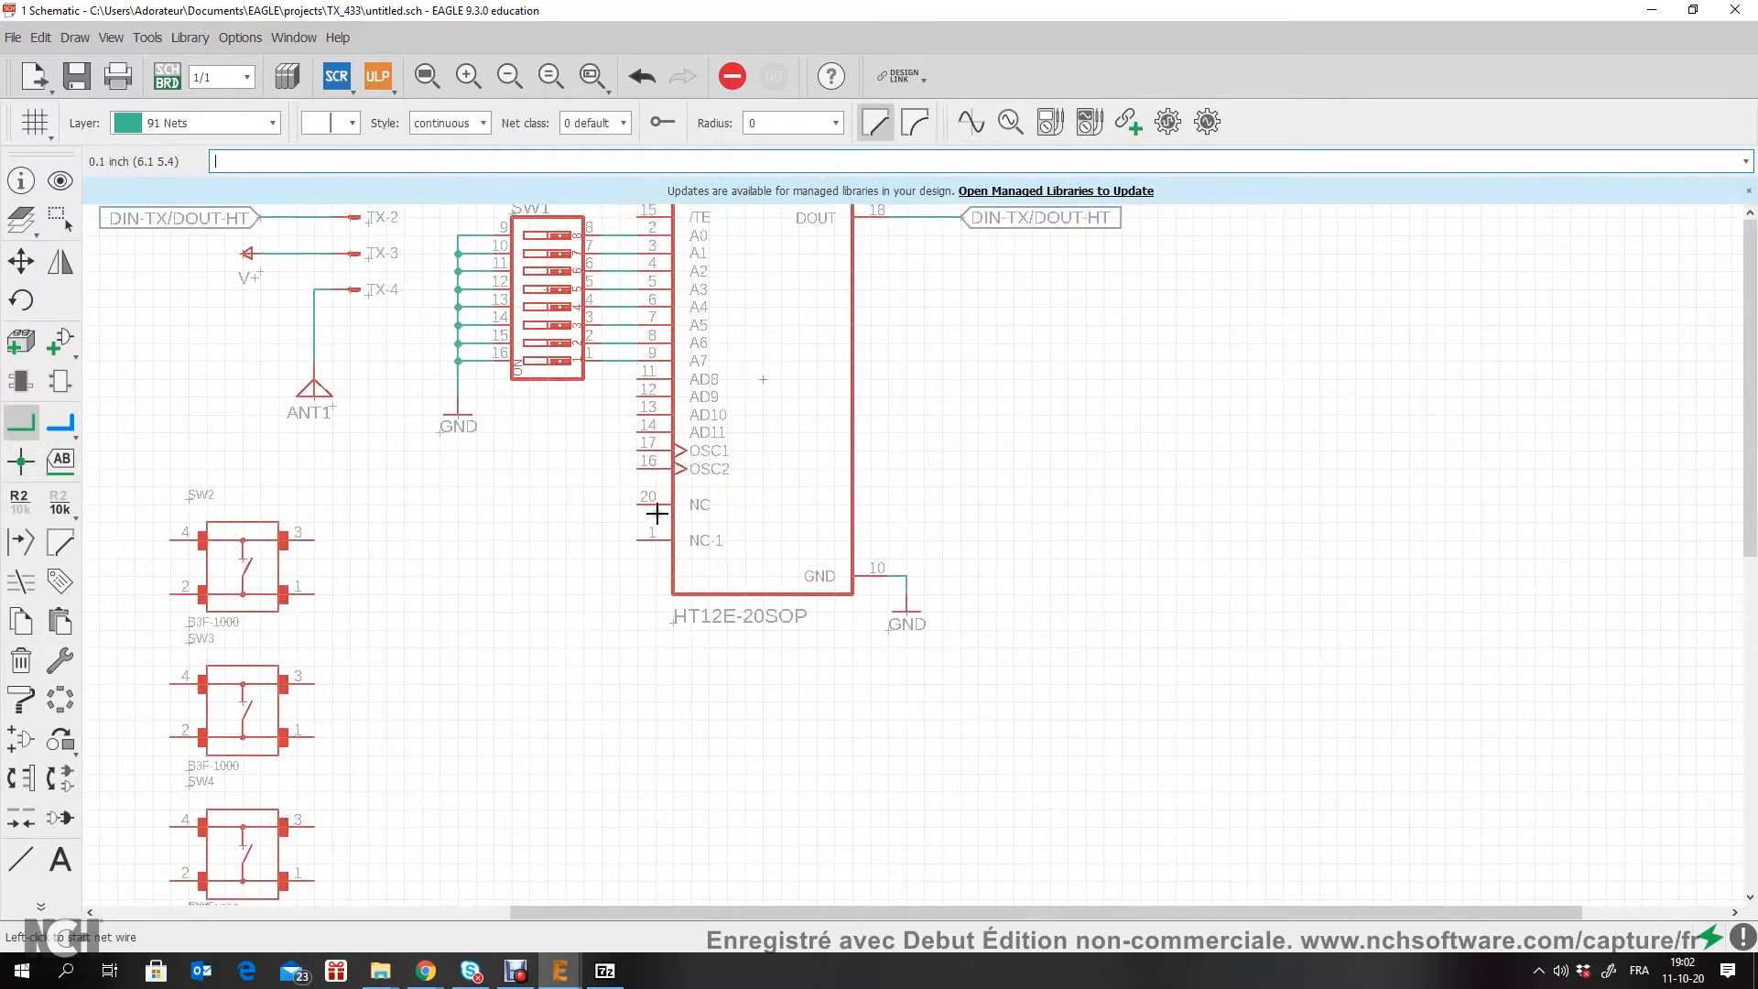
{"action": "scroll", "coordinate": [626, 484], "scroll_direction": "up", "scroll_amount": 3}
{"action": "scroll", "coordinate": [627, 485], "scroll_direction": "up", "scroll_amount": 2}
{"action": "scroll", "coordinate": [887, 424], "scroll_direction": "down", "scroll_amount": 6}
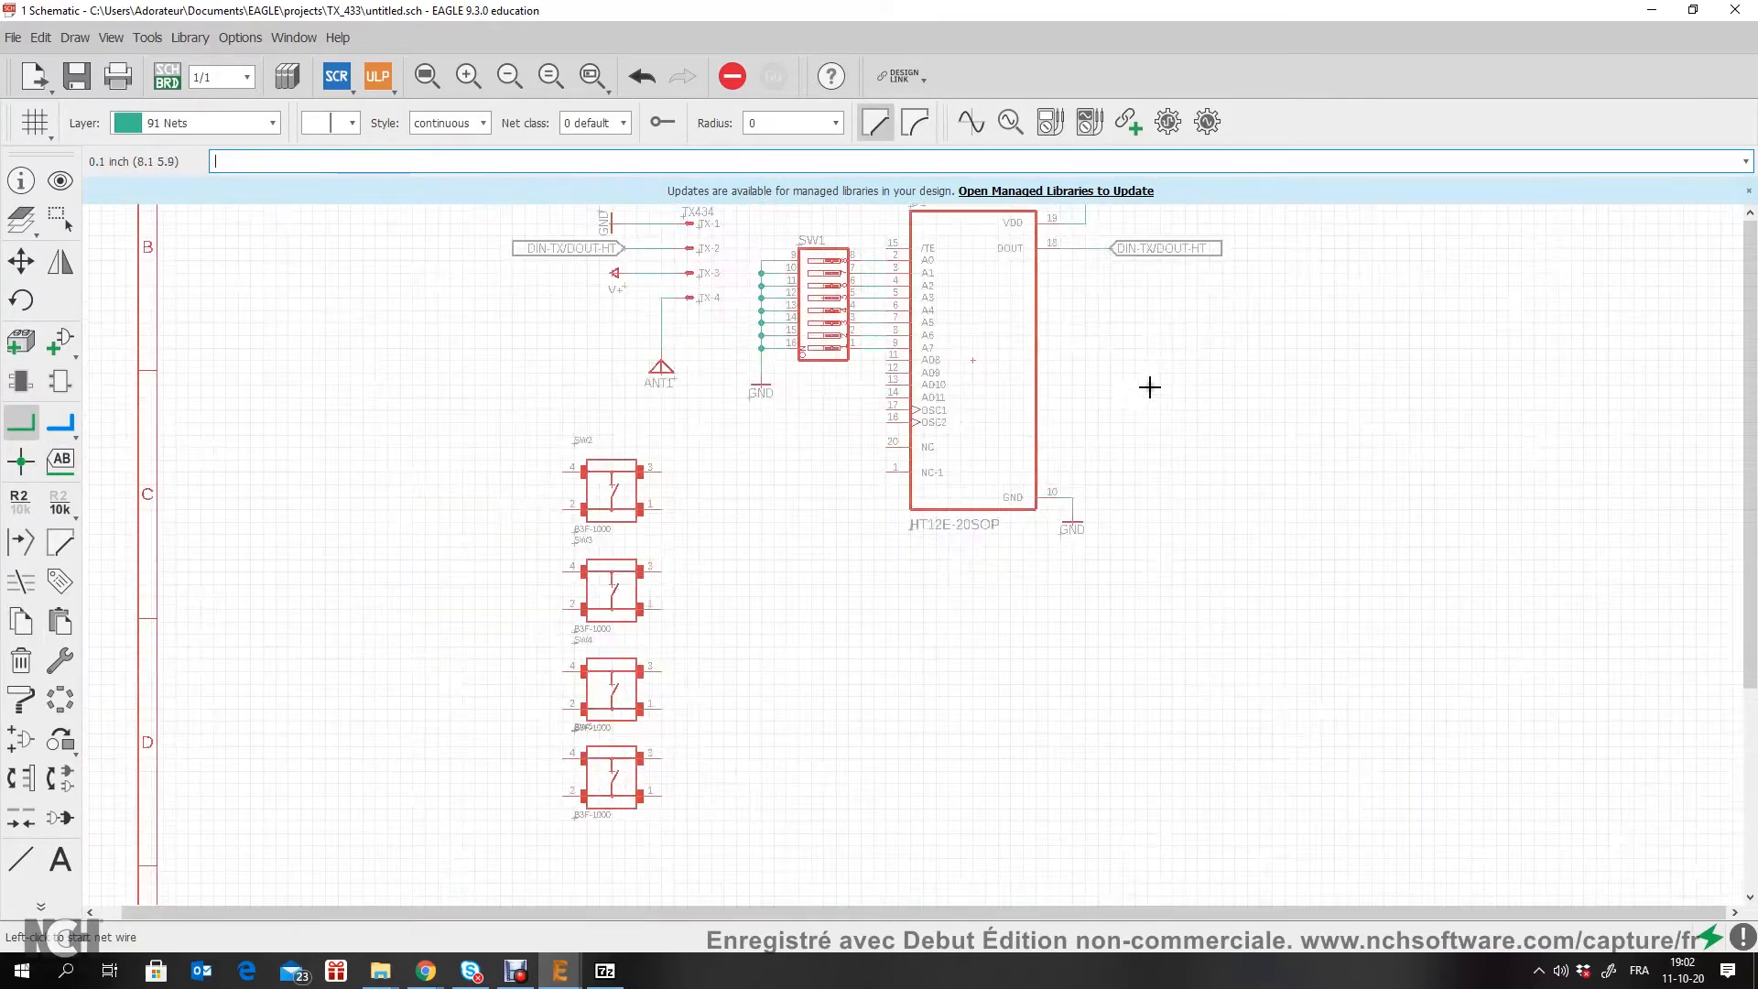
{"action": "middle_click_drag", "start_coordinate": [1150, 386], "coordinate": [766, 613]}
{"action": "middle_click_drag", "start_coordinate": [399, 239], "coordinate": [483, 376]}
{"action": "scroll", "coordinate": [483, 376], "scroll_direction": "up", "scroll_amount": 4}
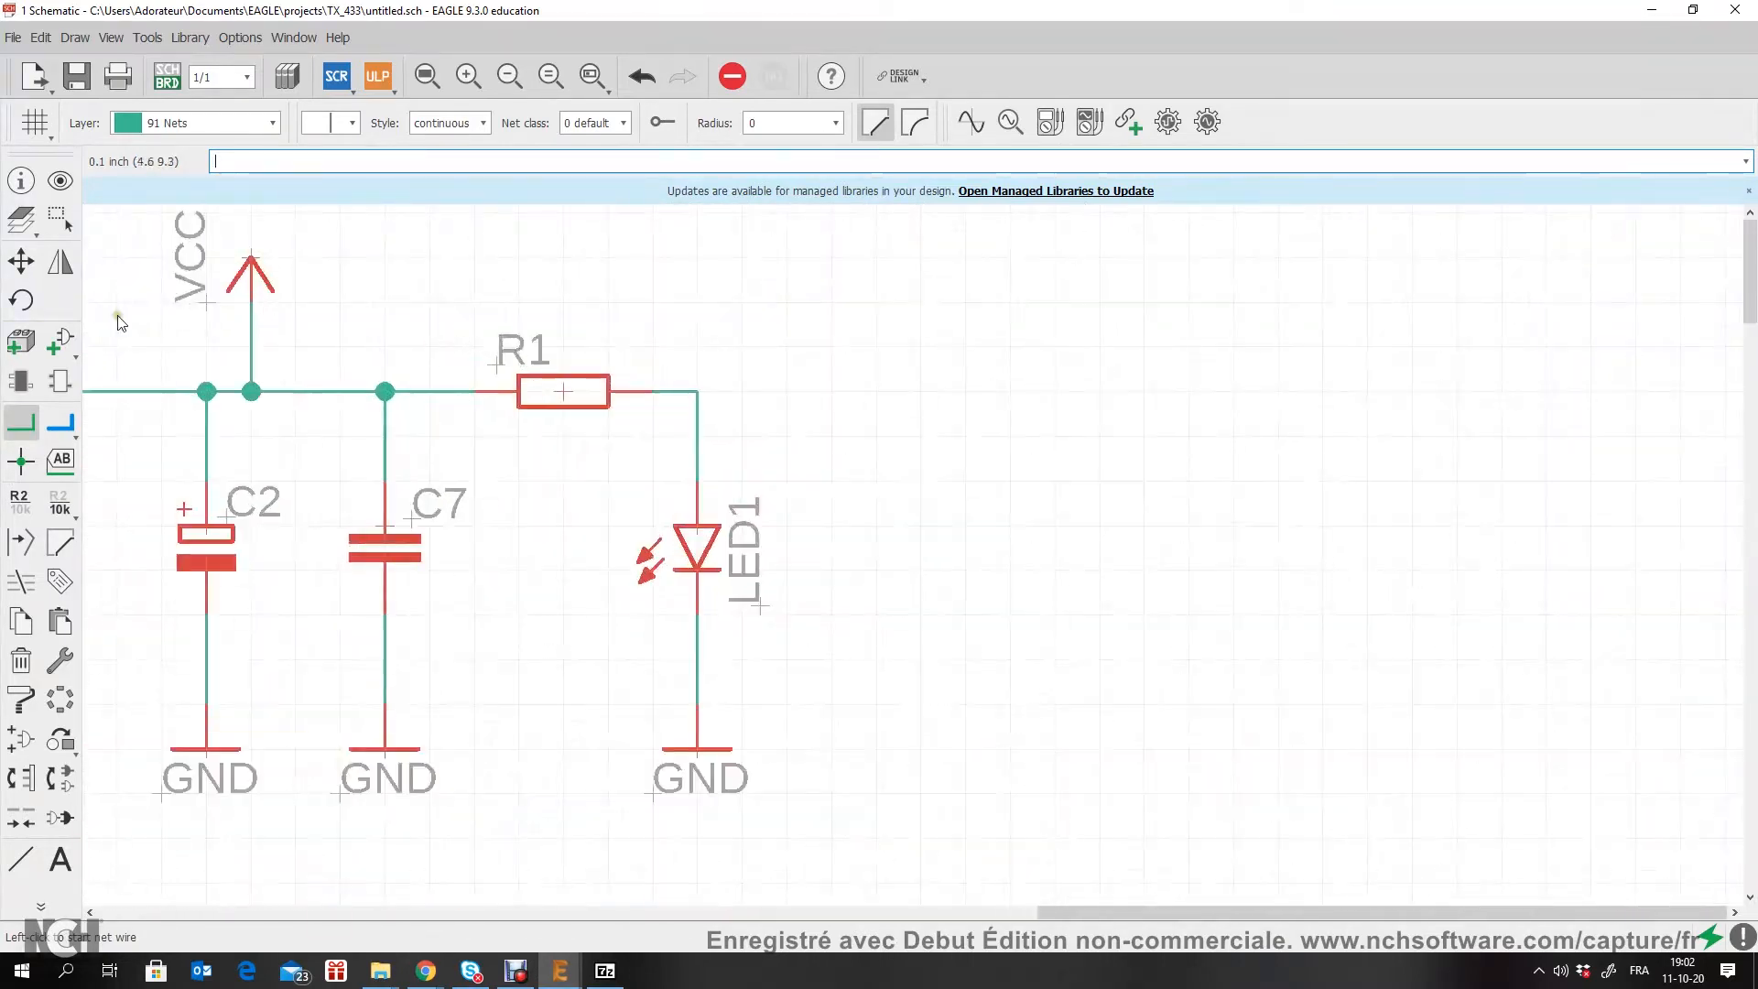
{"action": "left_click", "coordinate": [21, 621]}
{"action": "left_click", "coordinate": [573, 397]}
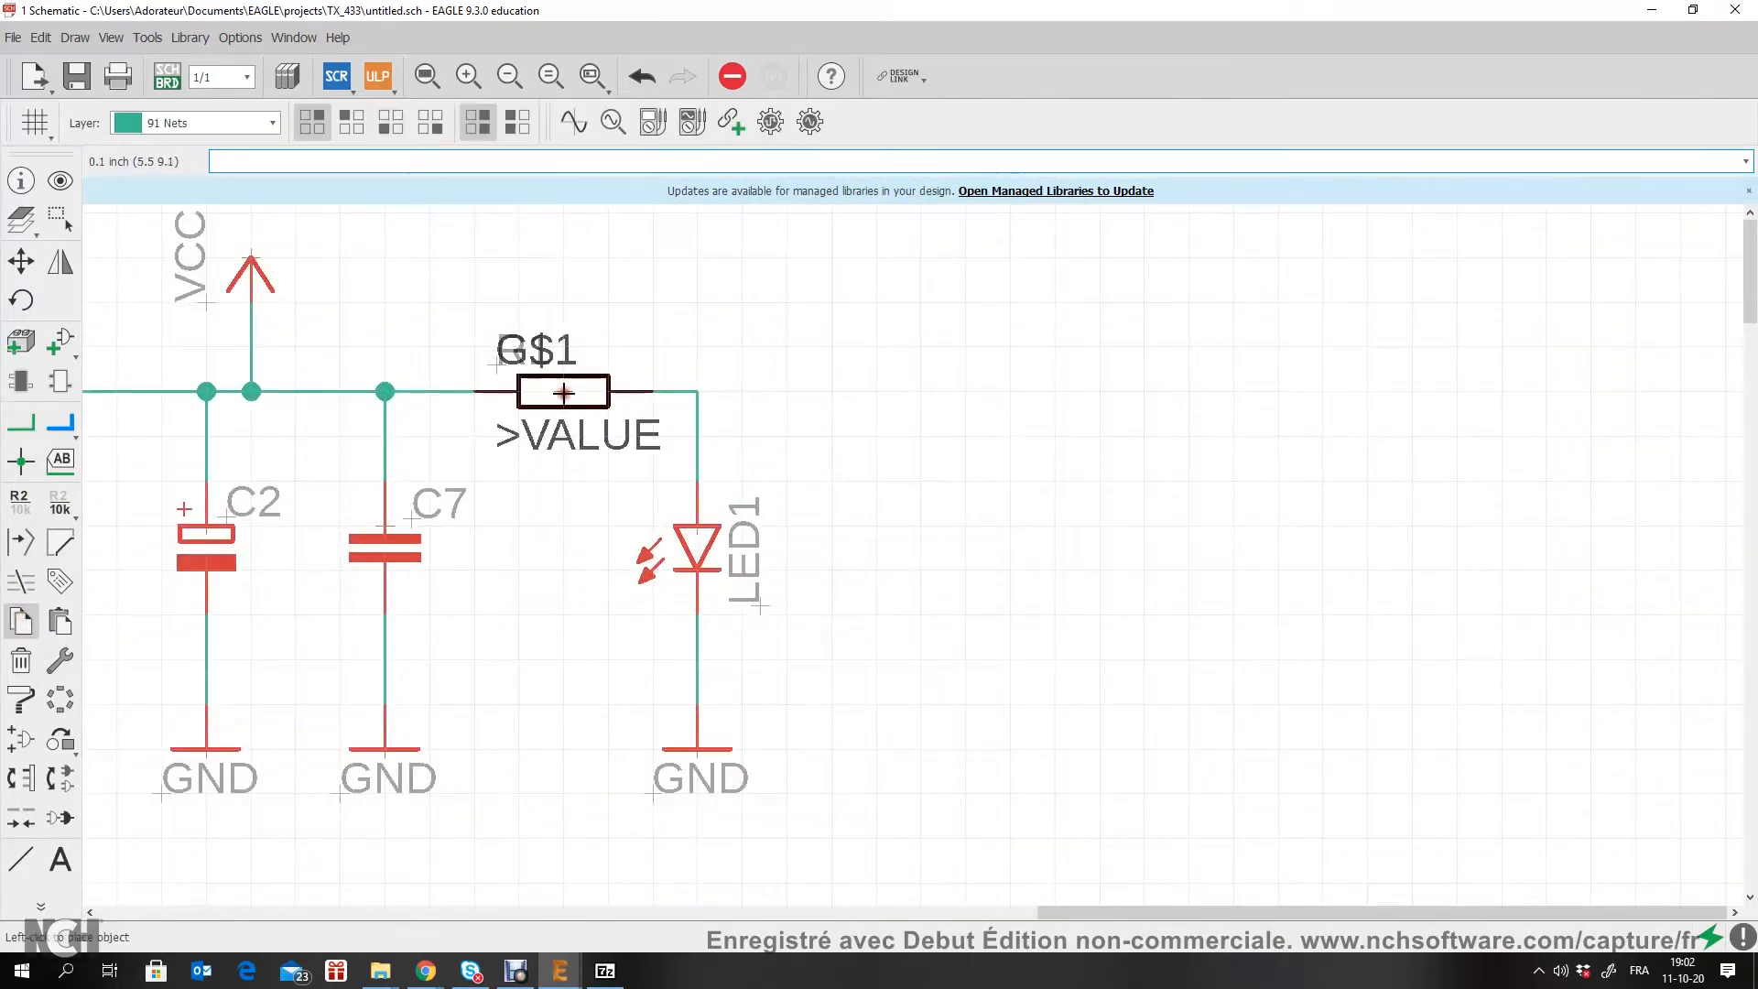
{"action": "scroll", "coordinate": [545, 522], "scroll_direction": "down", "scroll_amount": 4}
{"action": "middle_click_drag", "start_coordinate": [508, 745], "coordinate": [686, 384]}
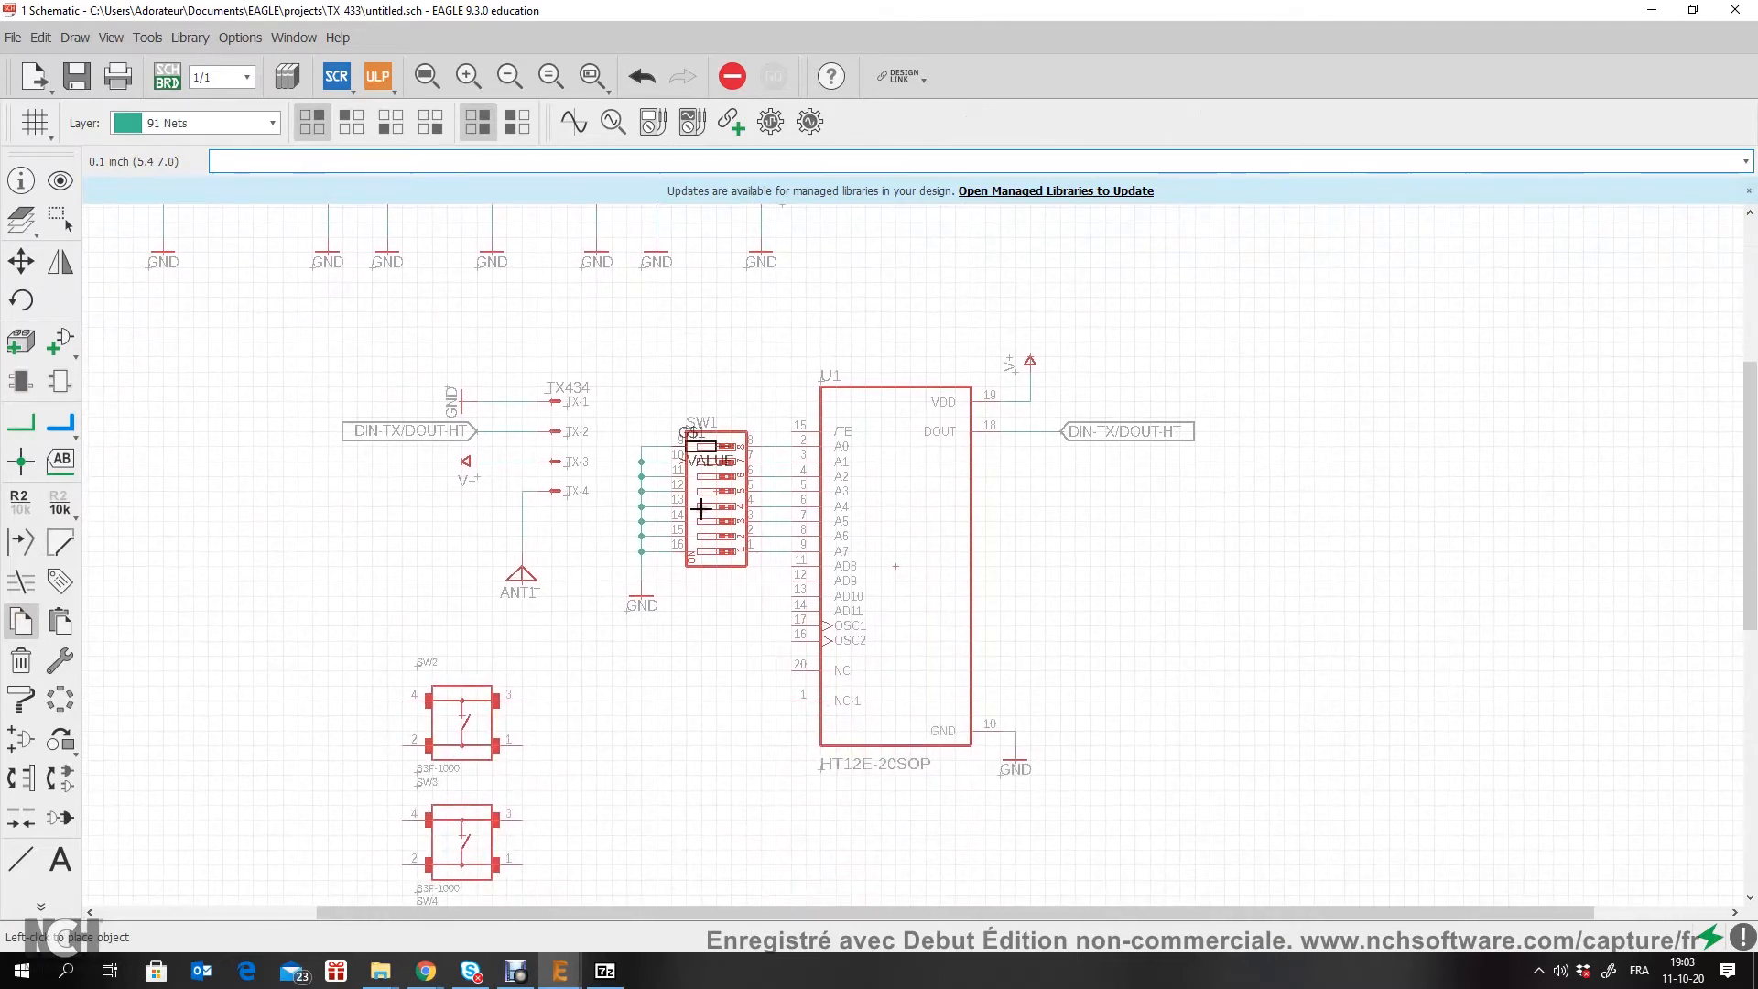
{"action": "scroll", "coordinate": [733, 651], "scroll_direction": "up", "scroll_amount": 6}
{"action": "left_click", "coordinate": [739, 574]}
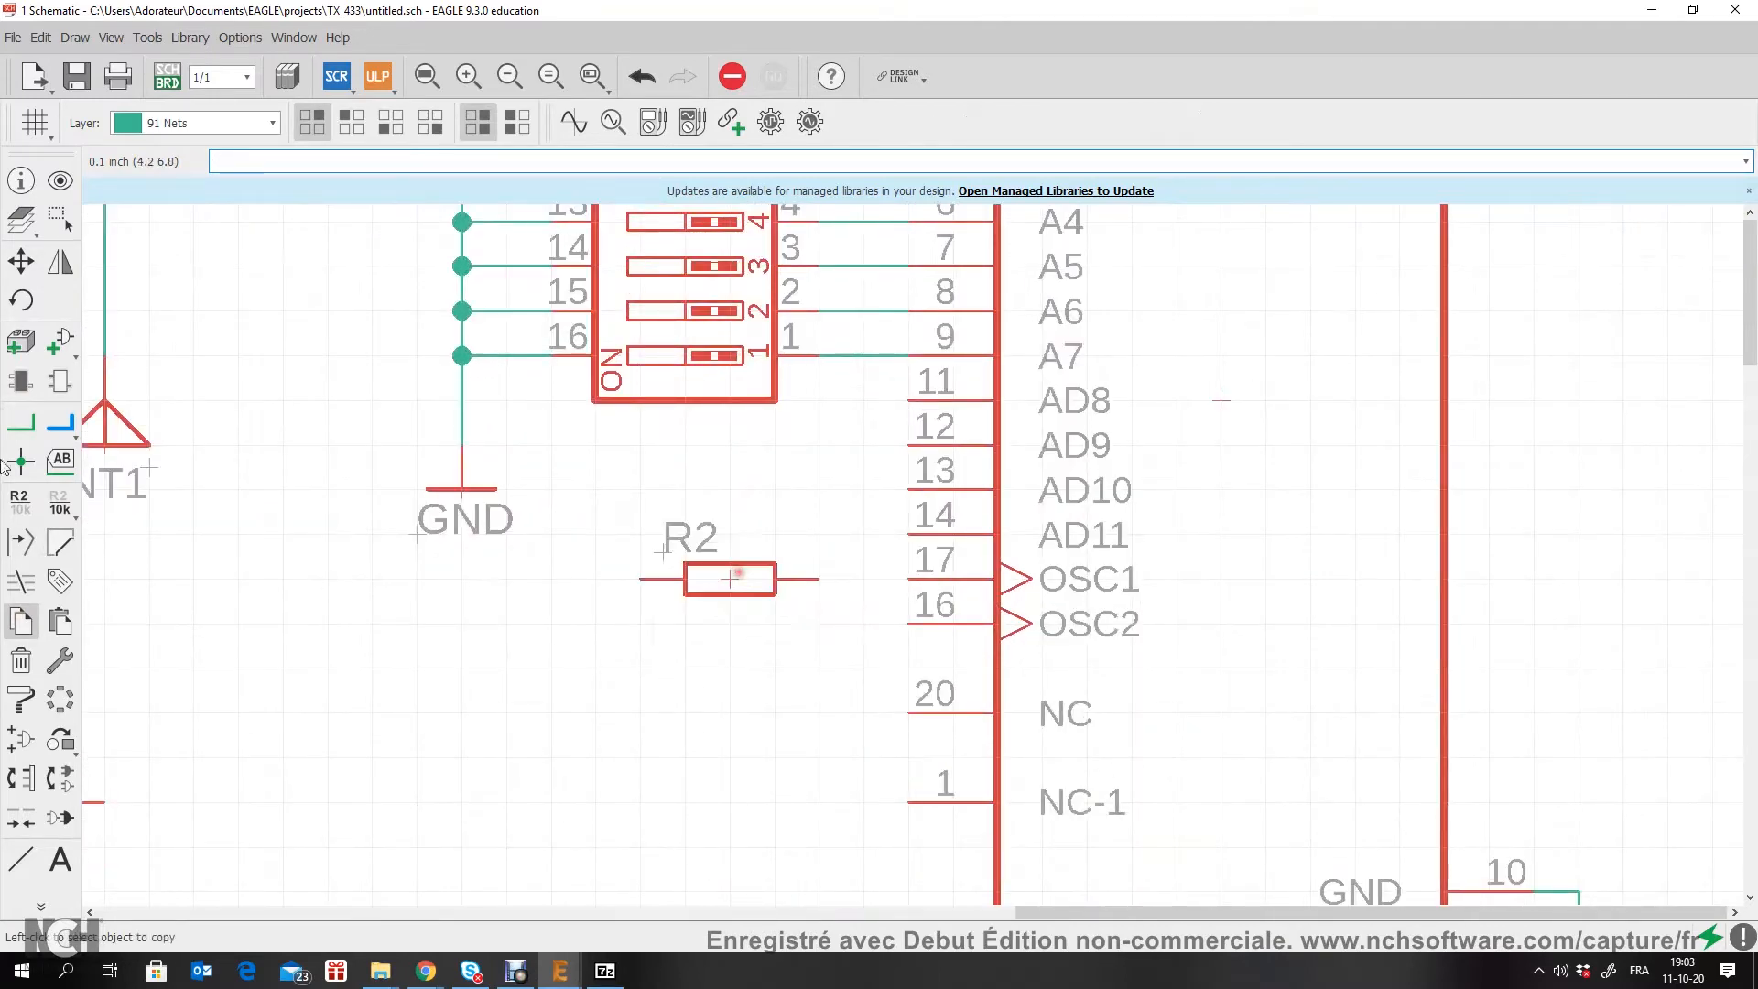
Step: Connect R2 between U1's OSC1 pin 17 and OSC2 pin 16, looping the far-end net beneath the resistor
{"action": "left_click", "coordinate": [22, 423]}
{"action": "left_click", "coordinate": [906, 578]}
{"action": "left_click", "coordinate": [811, 579]}
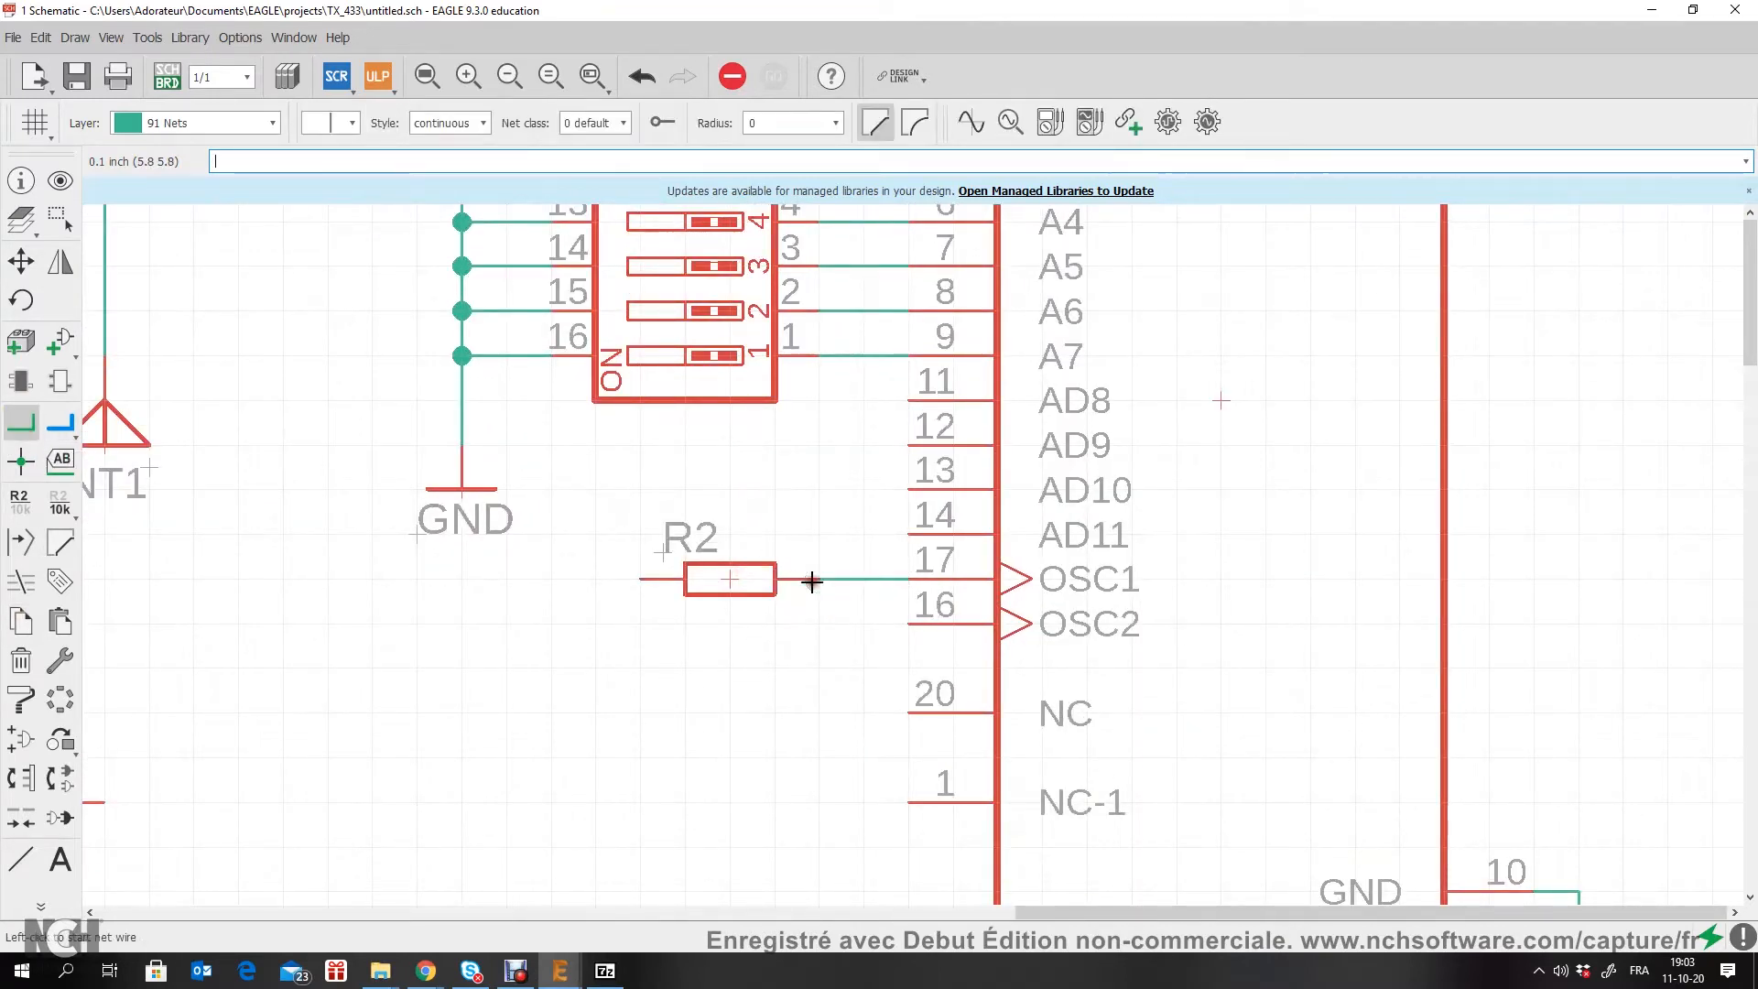
{"action": "left_click", "coordinate": [638, 579]}
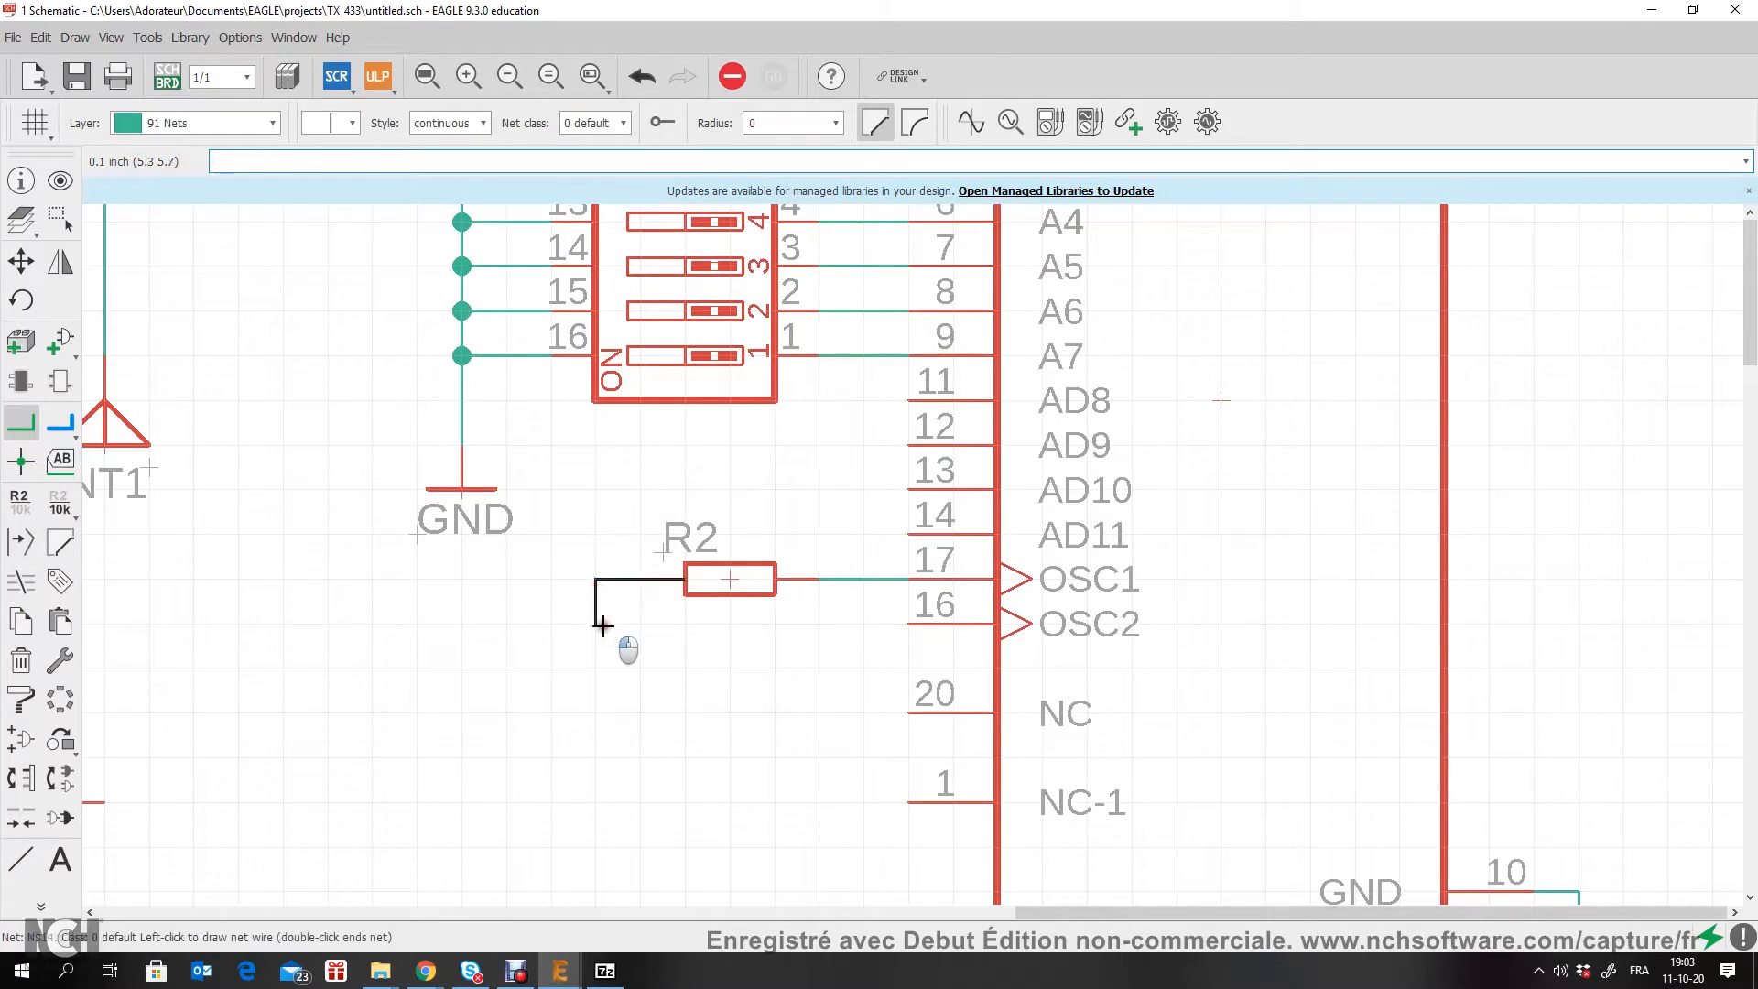
{"action": "left_click", "coordinate": [601, 626]}
{"action": "left_click", "coordinate": [909, 624]}
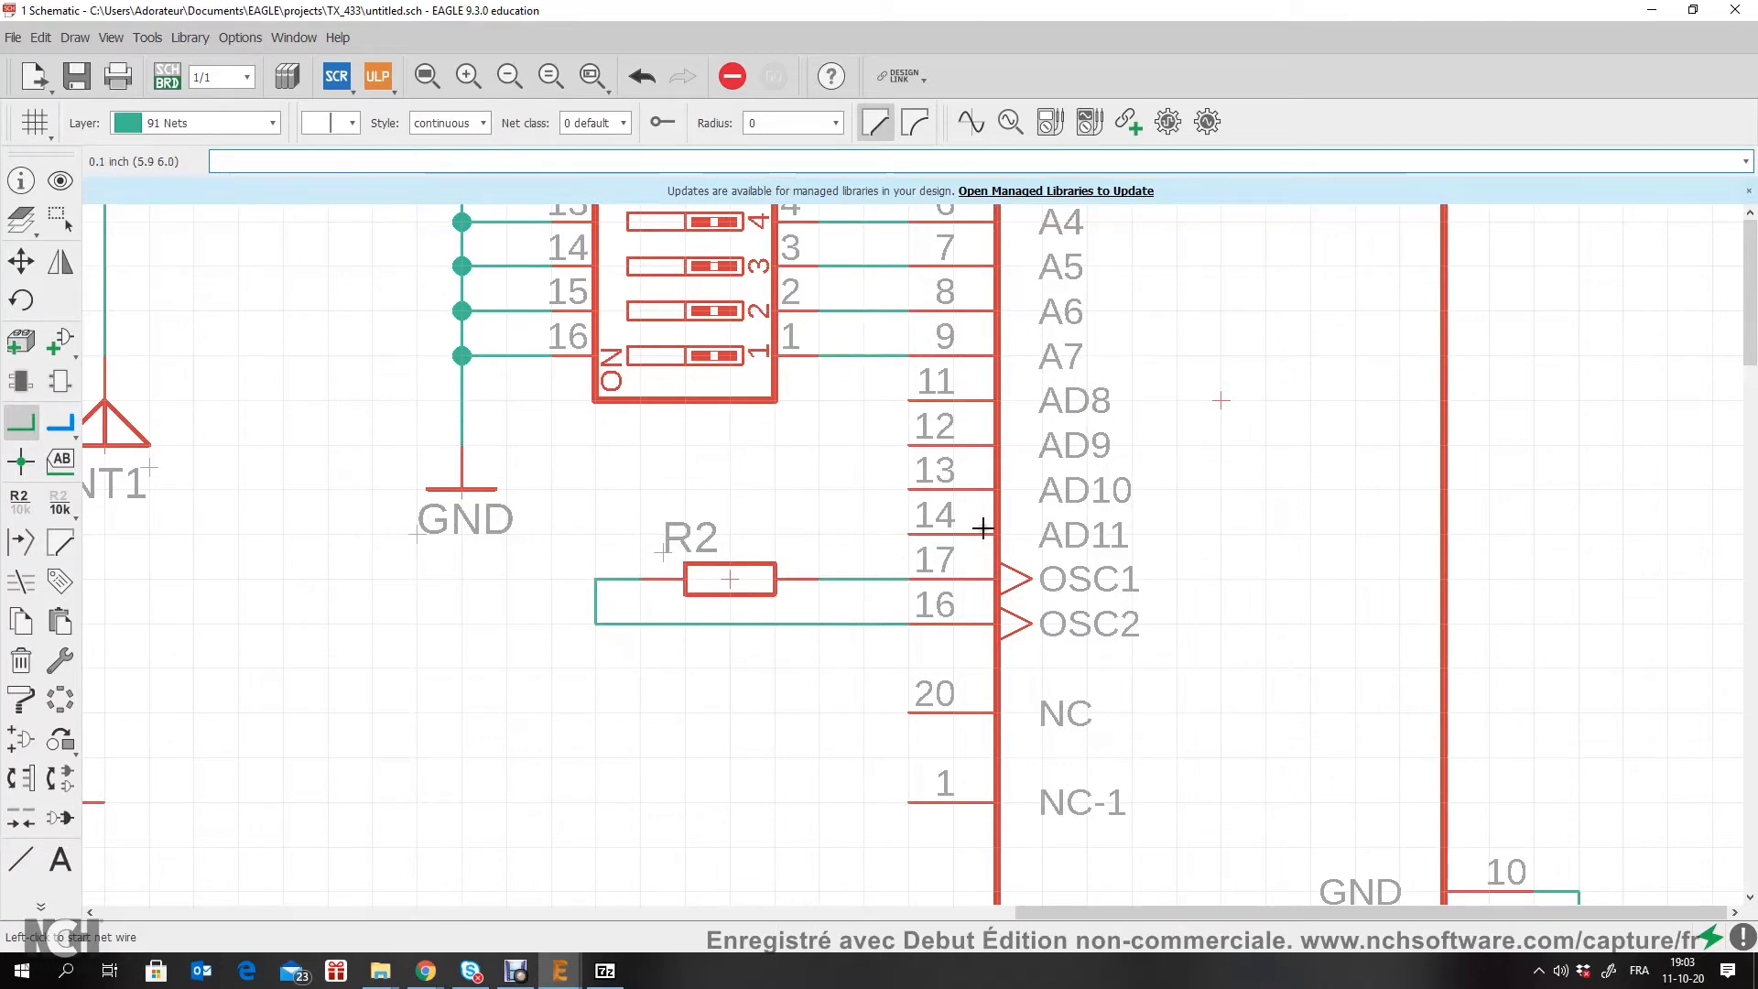
Step: Draw a common net from SW2 pin 2 outward and straight down to just below SW5
{"action": "scroll", "coordinate": [926, 471], "scroll_direction": "down", "scroll_amount": 3}
{"action": "middle_click_drag", "start_coordinate": [742, 759], "coordinate": [692, 566]}
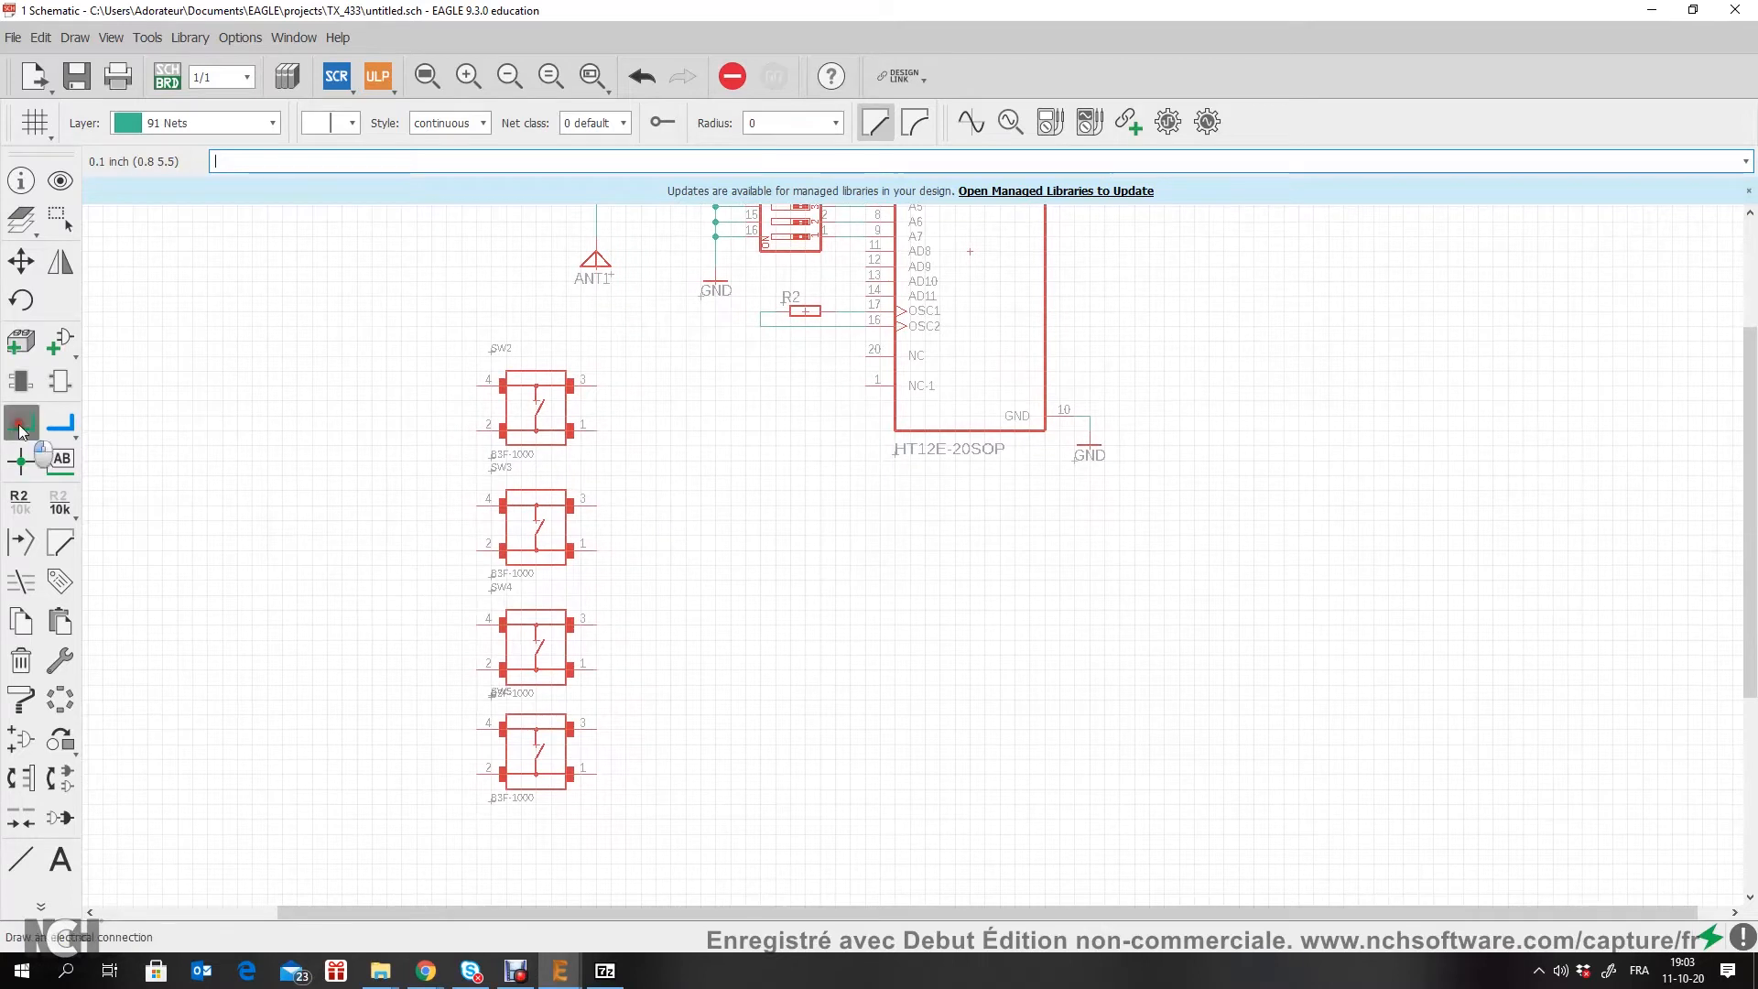
{"action": "scroll", "coordinate": [440, 456], "scroll_direction": "up", "scroll_amount": 2}
{"action": "left_click", "coordinate": [520, 403]}
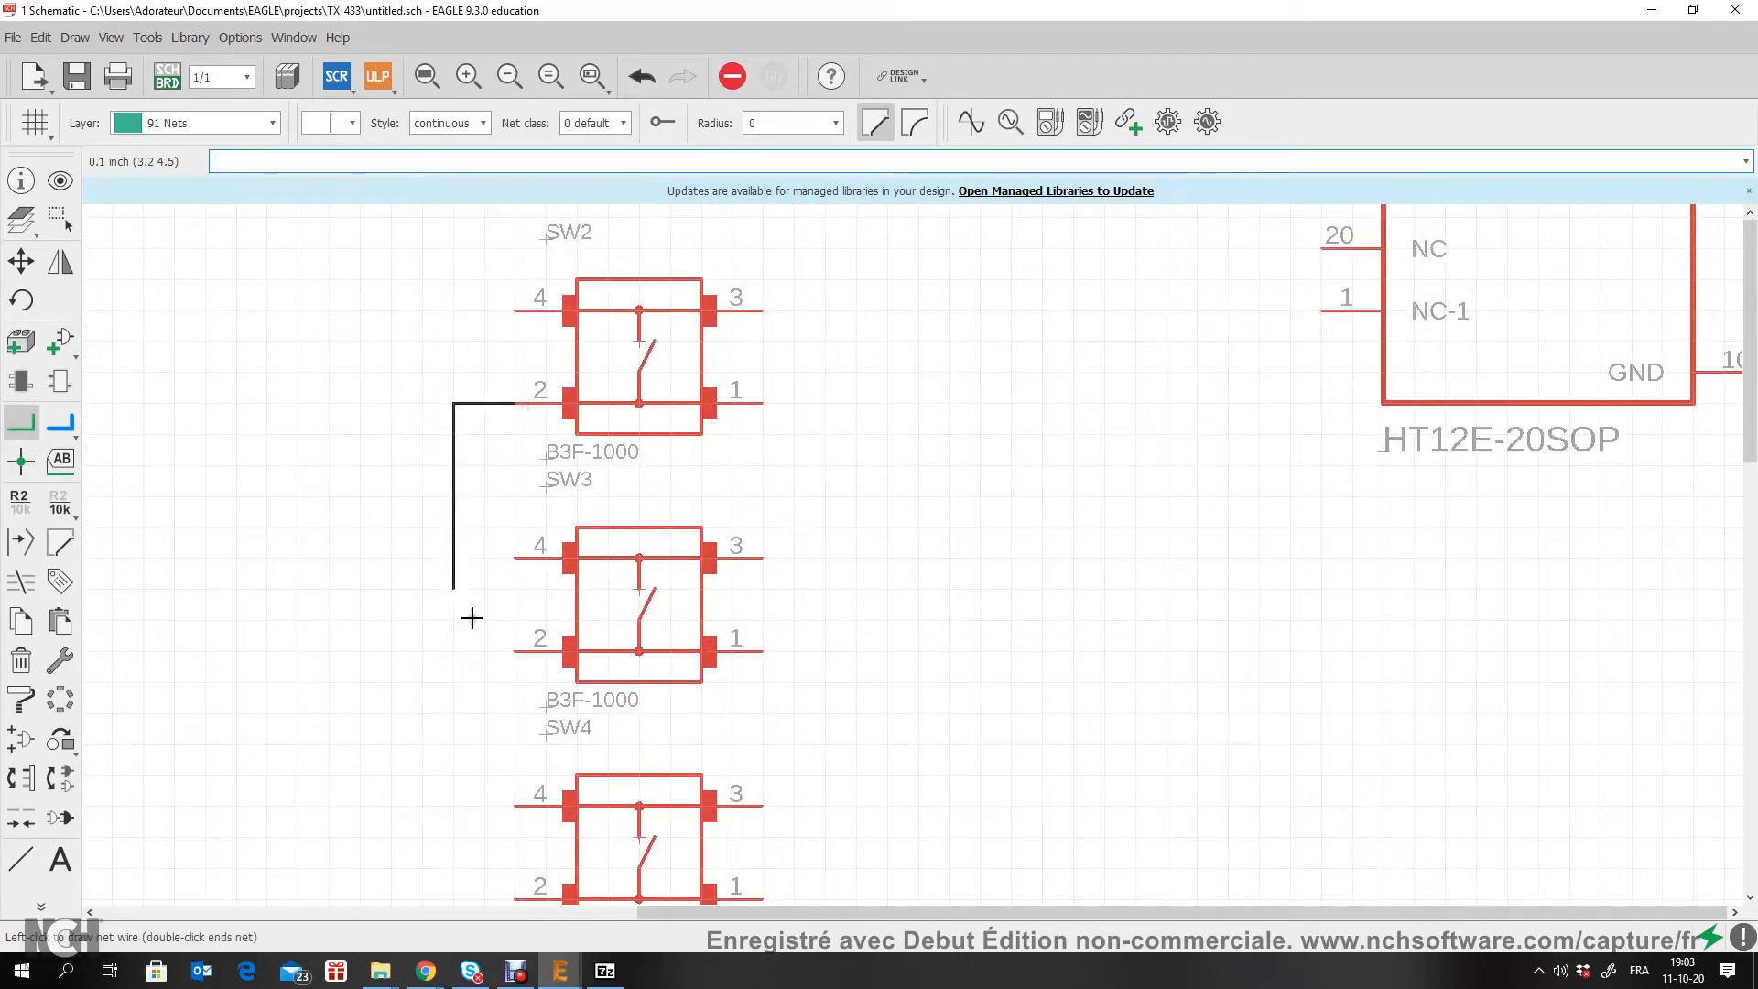
{"action": "middle_click_drag", "start_coordinate": [482, 733], "coordinate": [408, 397]}
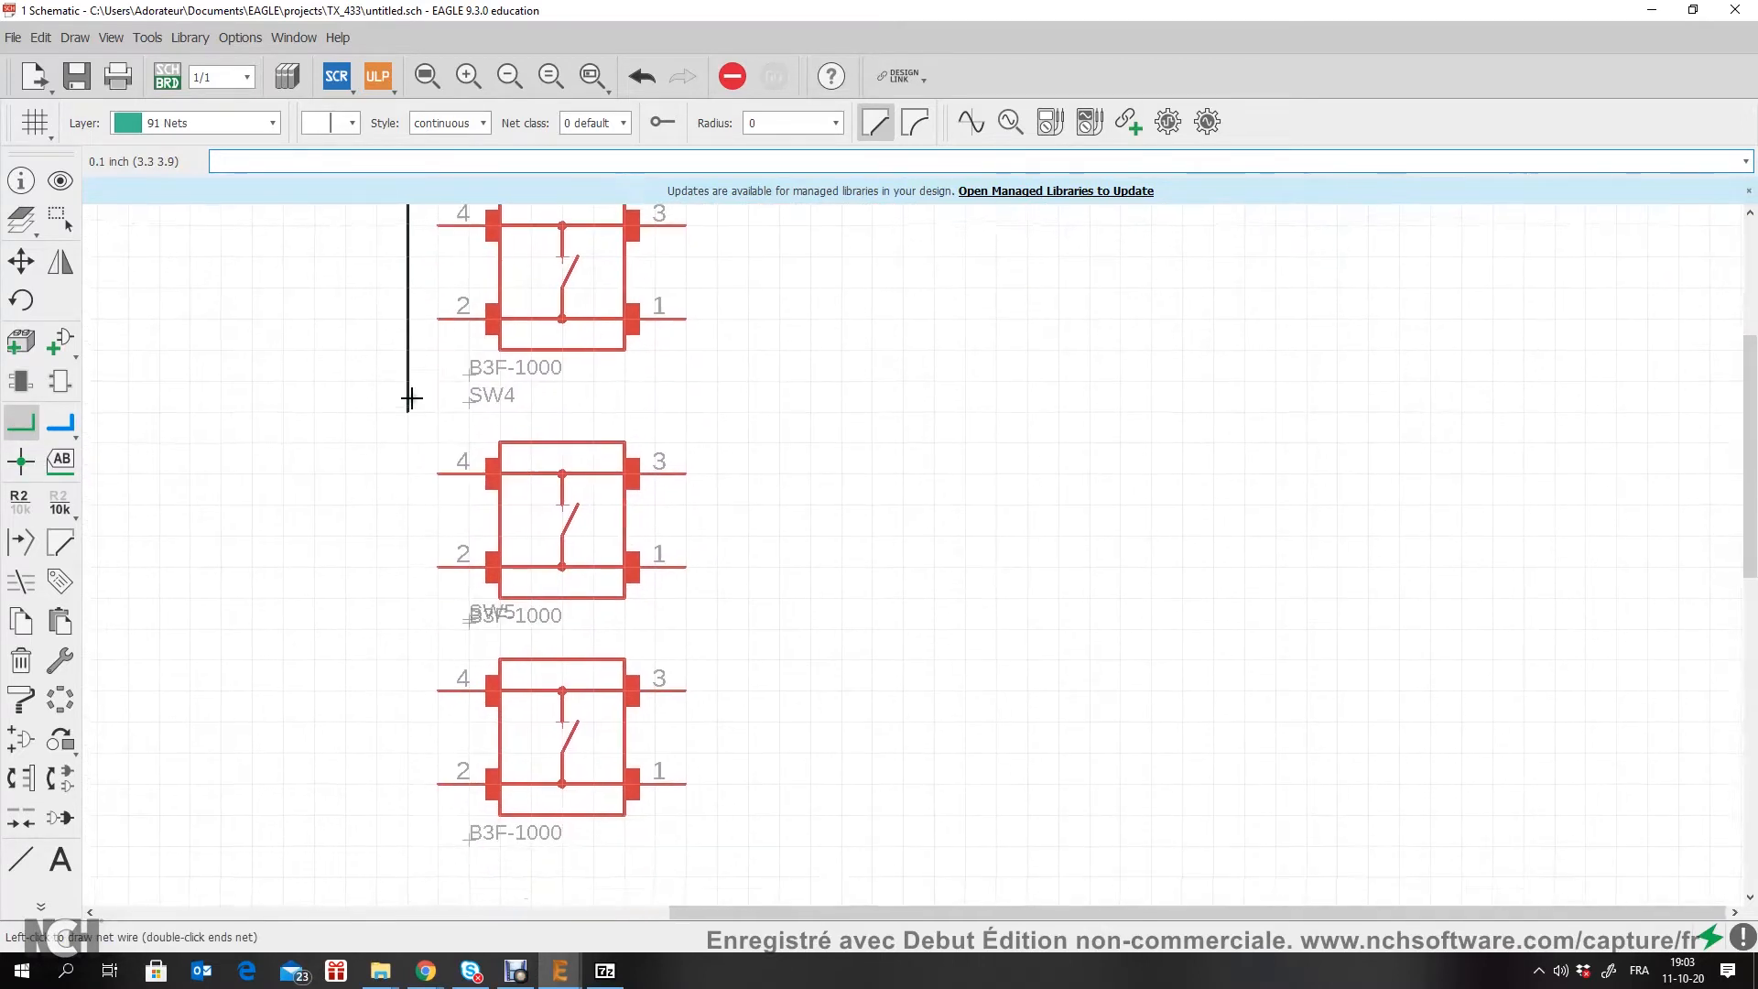
{"action": "double_click", "coordinate": [381, 827]}
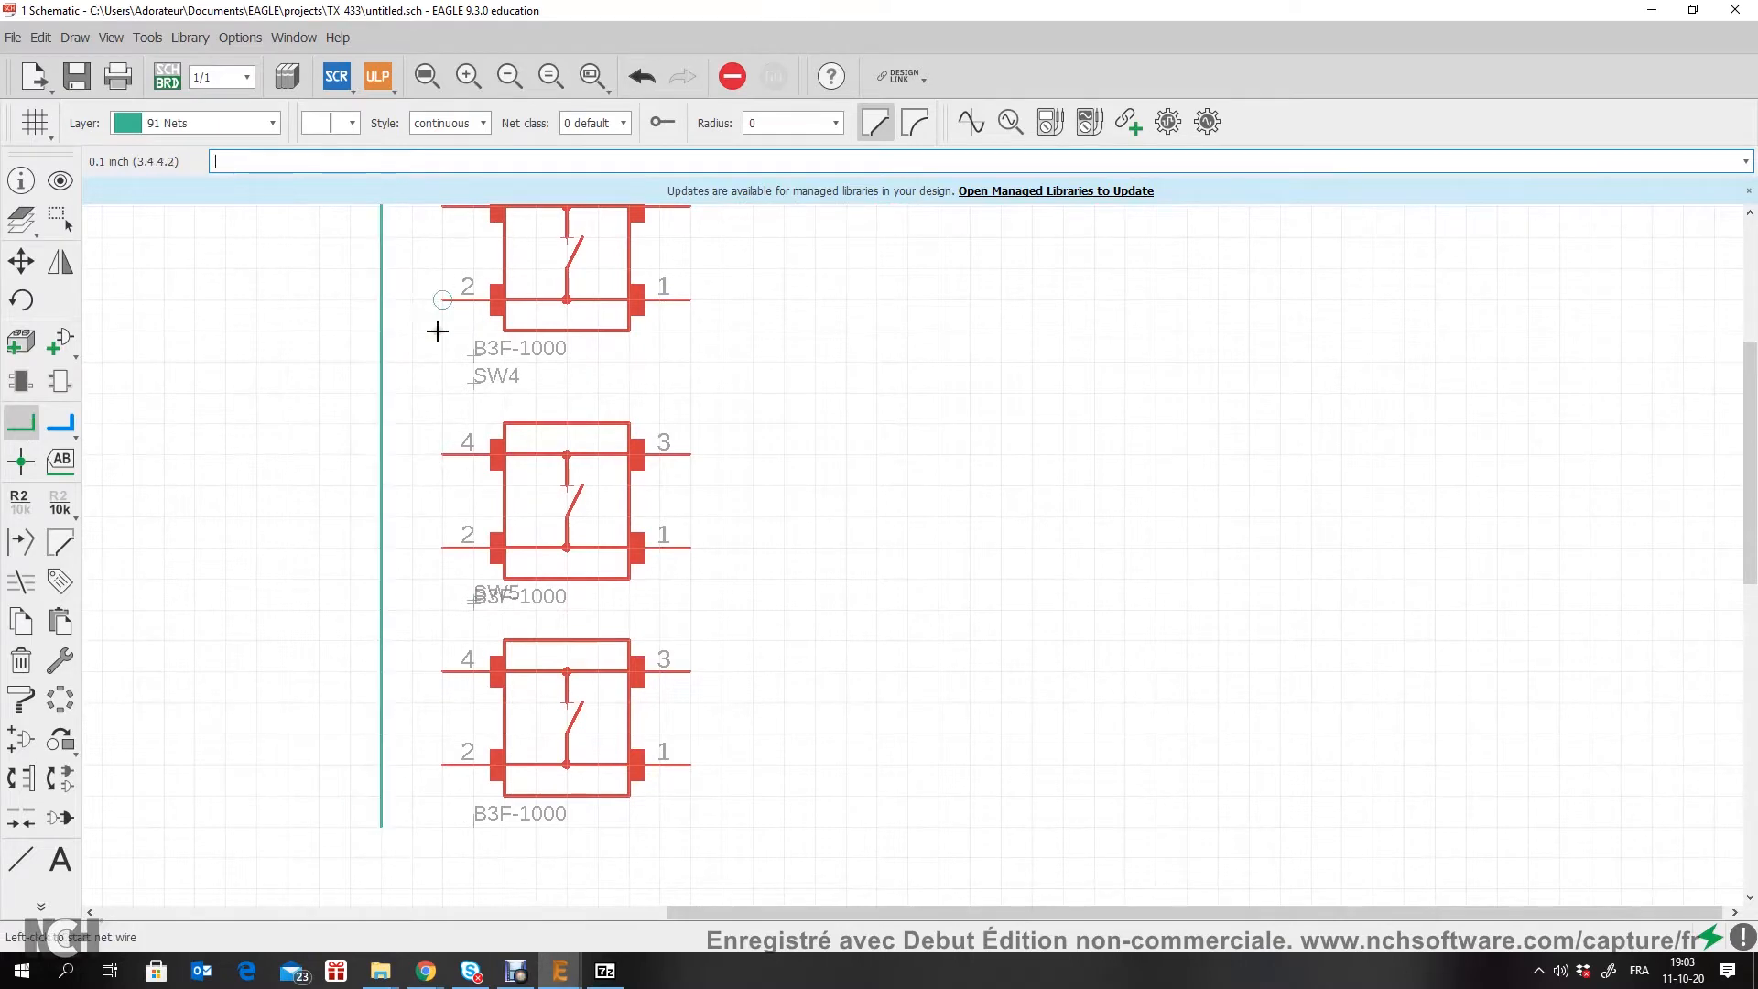
Step: Connect pin 2 of SW3, SW4 and SW5 to the push buttons' vertical common net
{"action": "middle_click_drag", "start_coordinate": [441, 240], "coordinate": [503, 444]}
{"action": "left_click", "coordinate": [502, 503]}
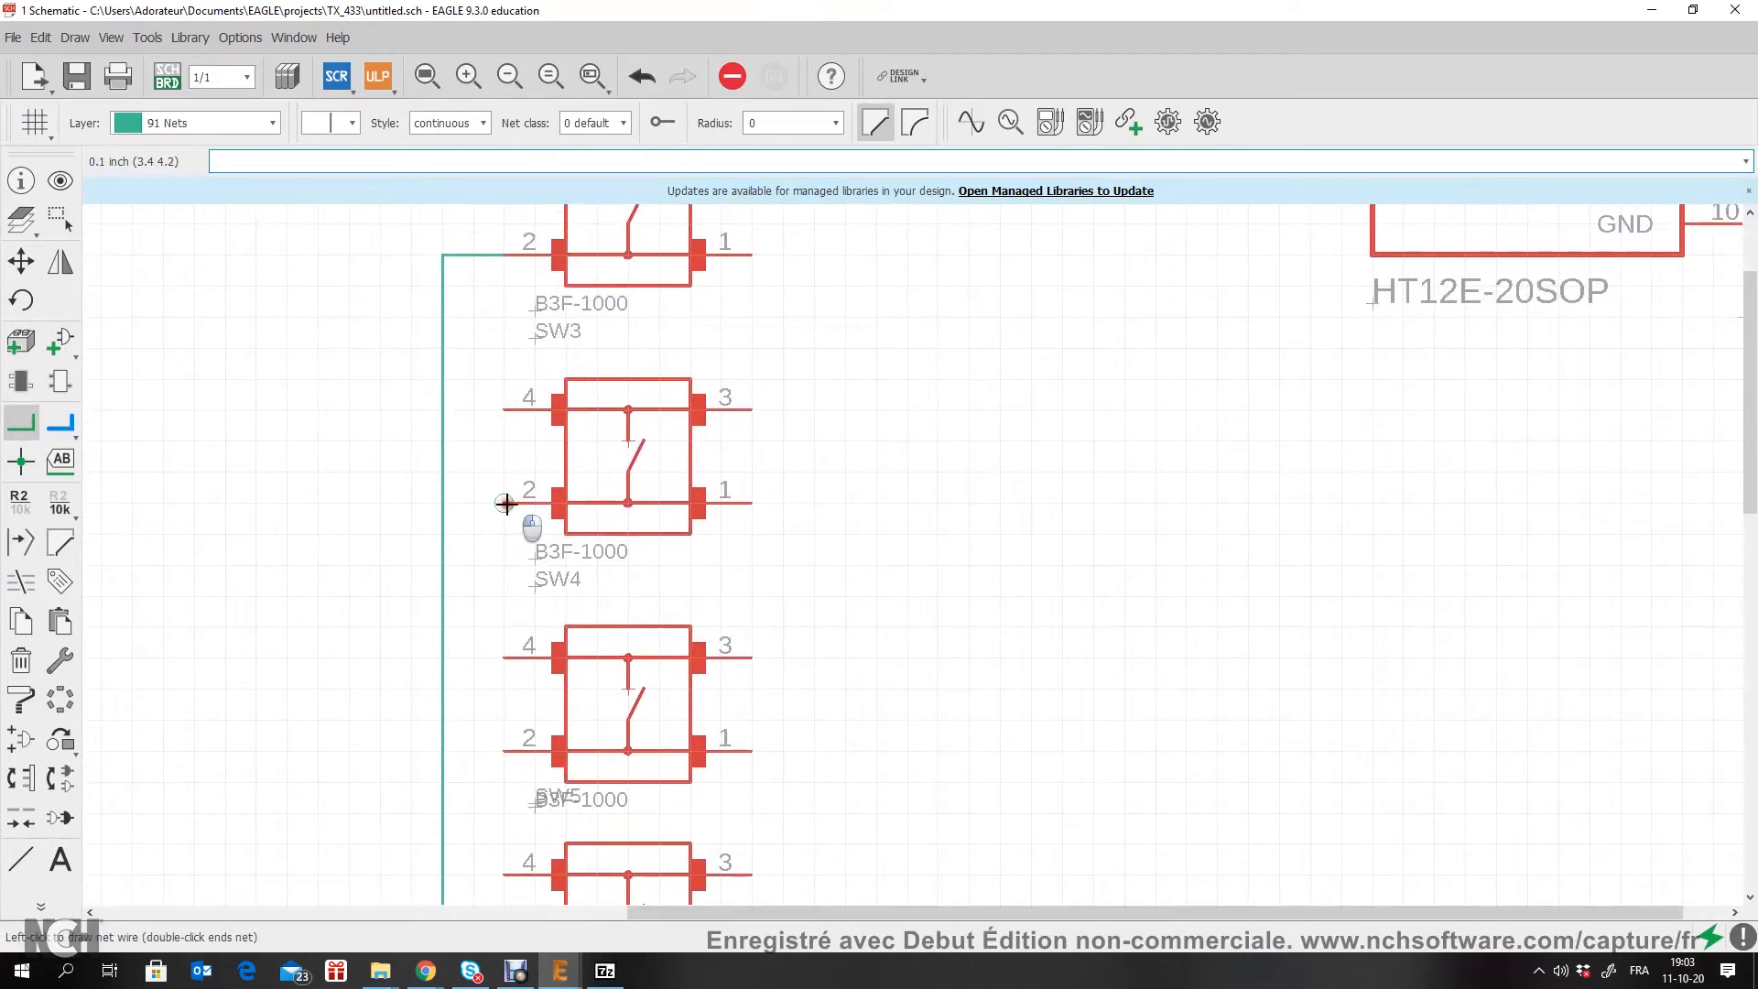
{"action": "left_click", "coordinate": [443, 503]}
{"action": "middle_click_drag", "start_coordinate": [512, 577], "coordinate": [531, 359]}
{"action": "left_click", "coordinate": [522, 532]}
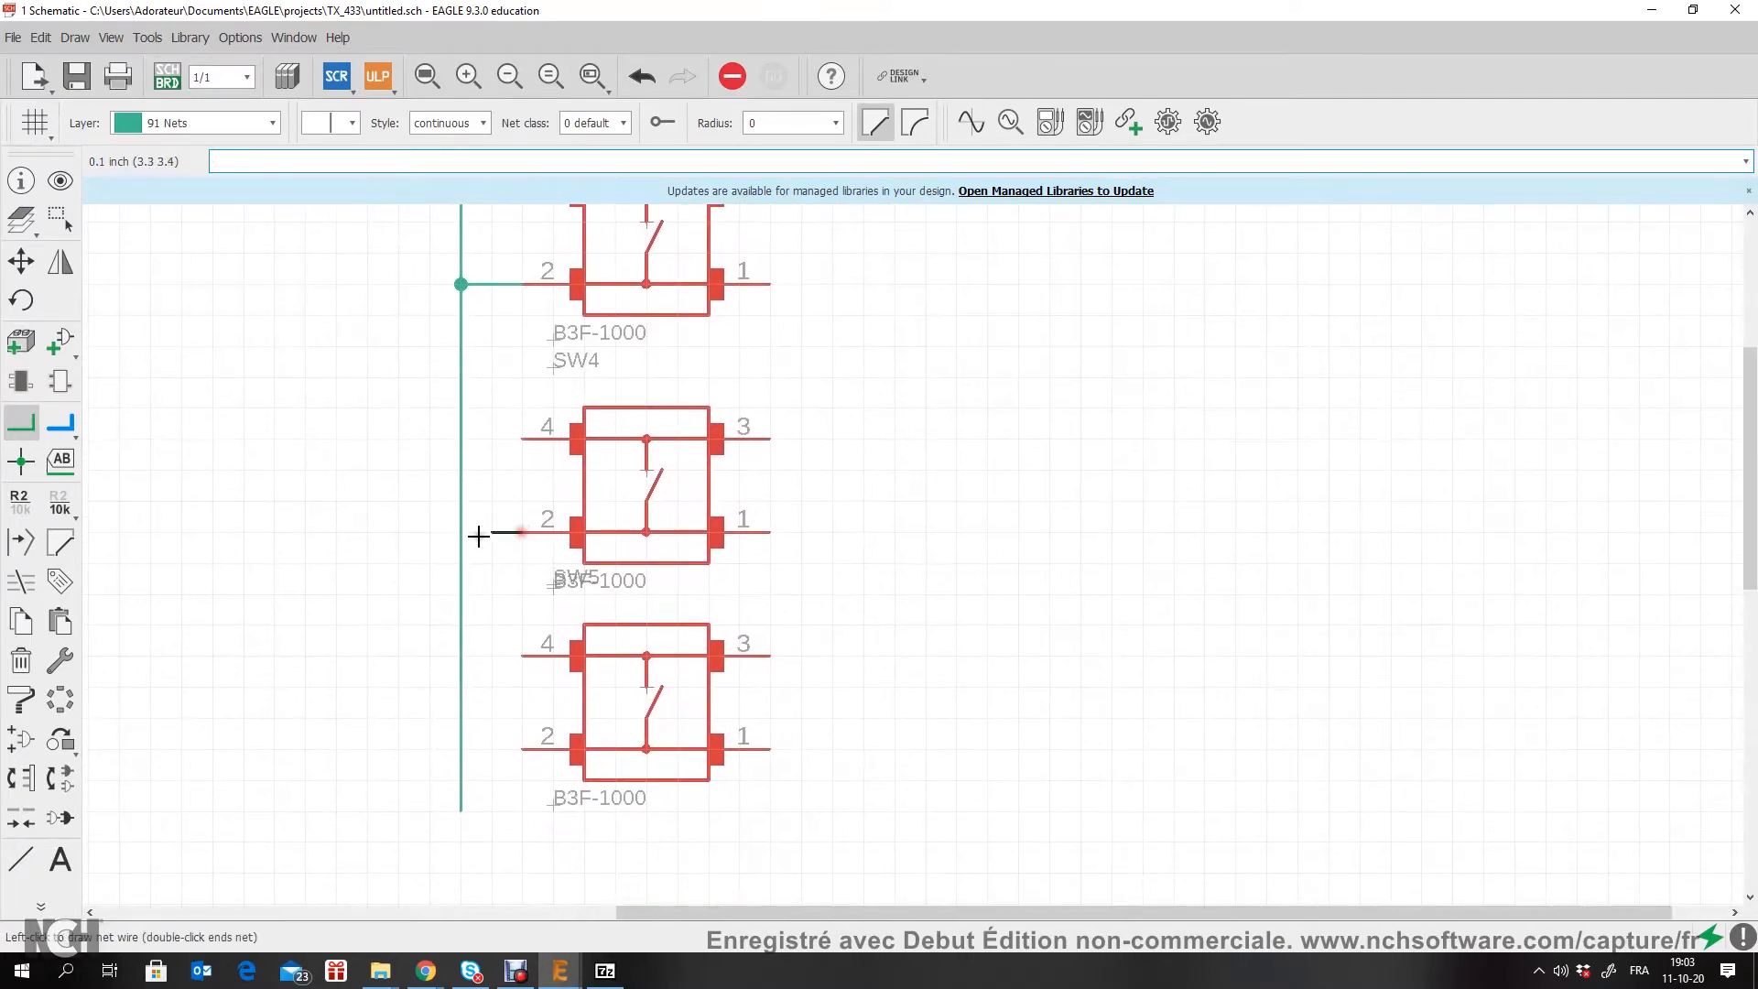
{"action": "left_click", "coordinate": [462, 533]}
{"action": "left_click", "coordinate": [524, 750]}
{"action": "left_click", "coordinate": [462, 747]}
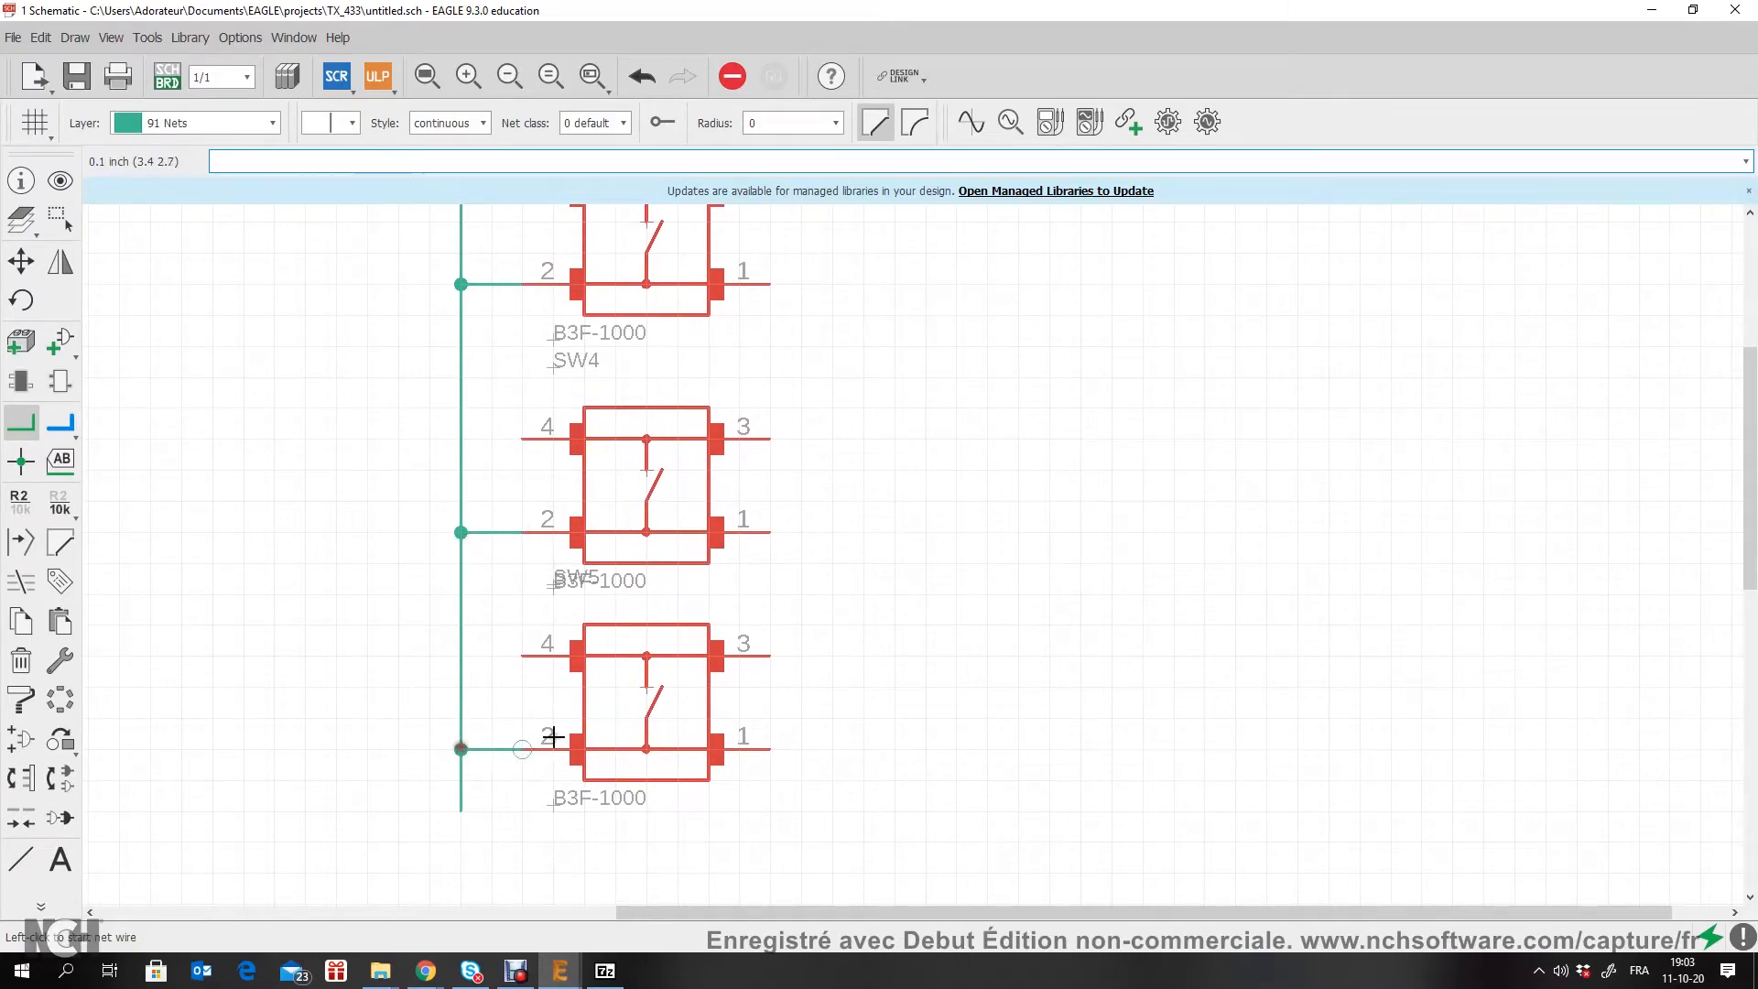
{"action": "scroll", "coordinate": [728, 503], "scroll_direction": "down", "scroll_amount": 6}
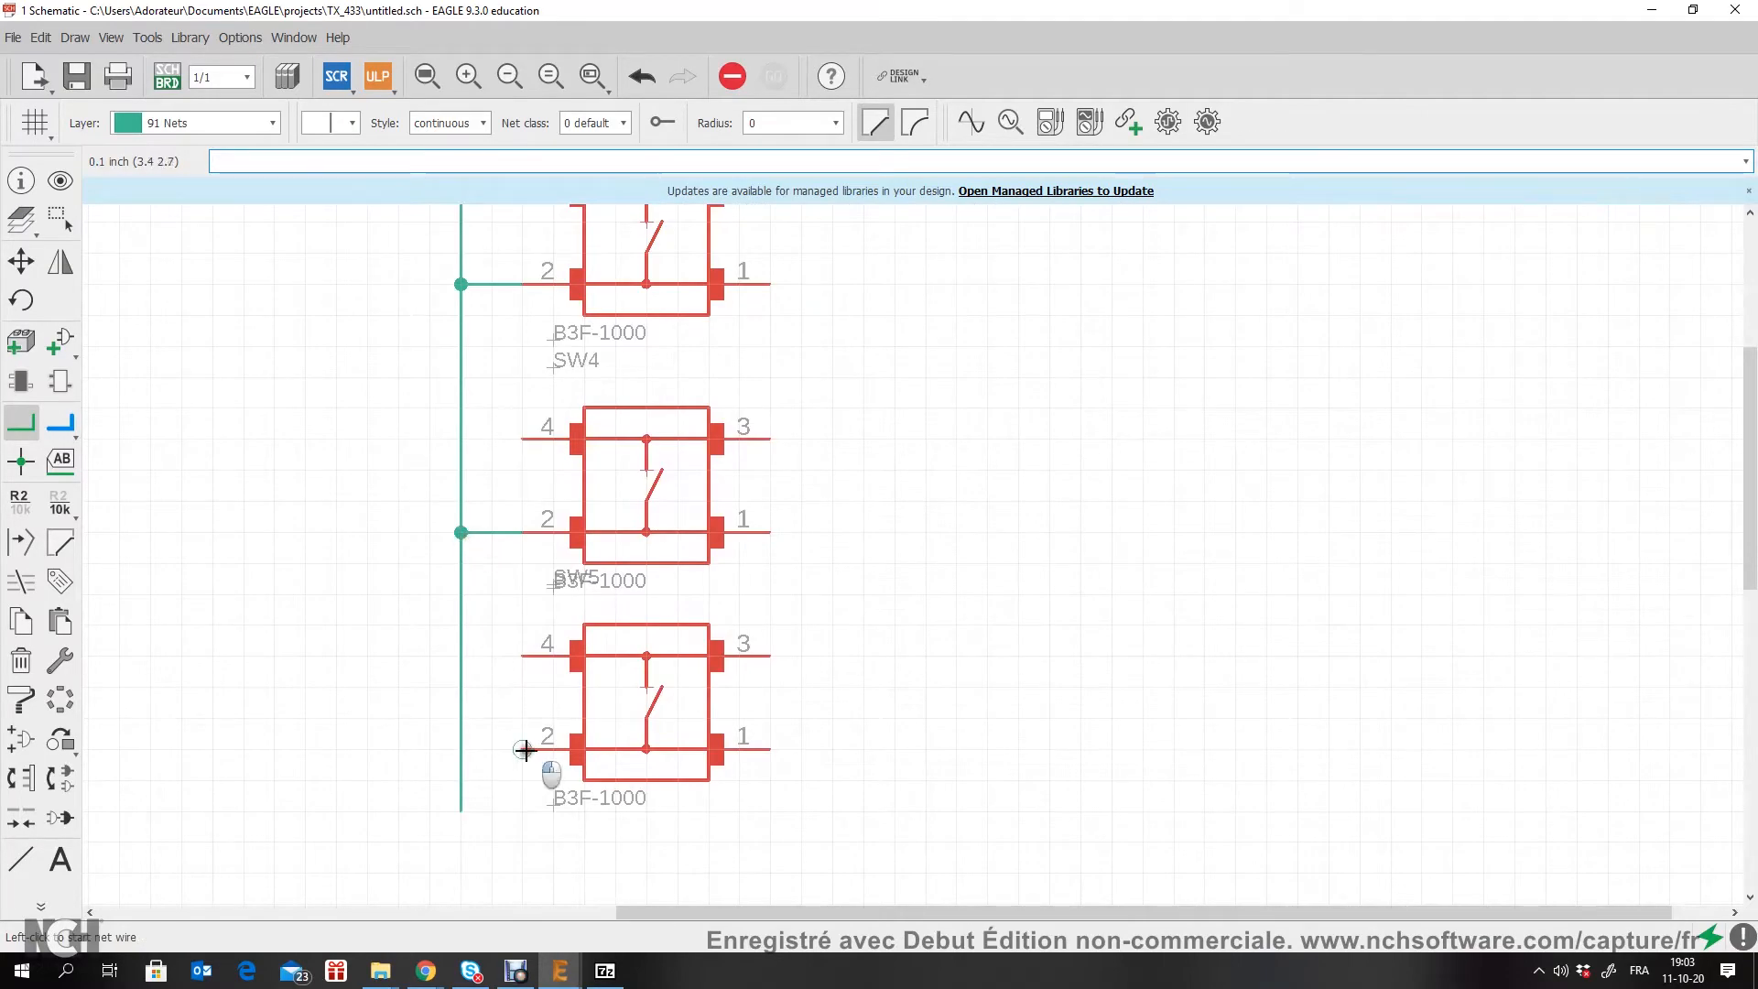
{"action": "left_click", "coordinate": [524, 750]}
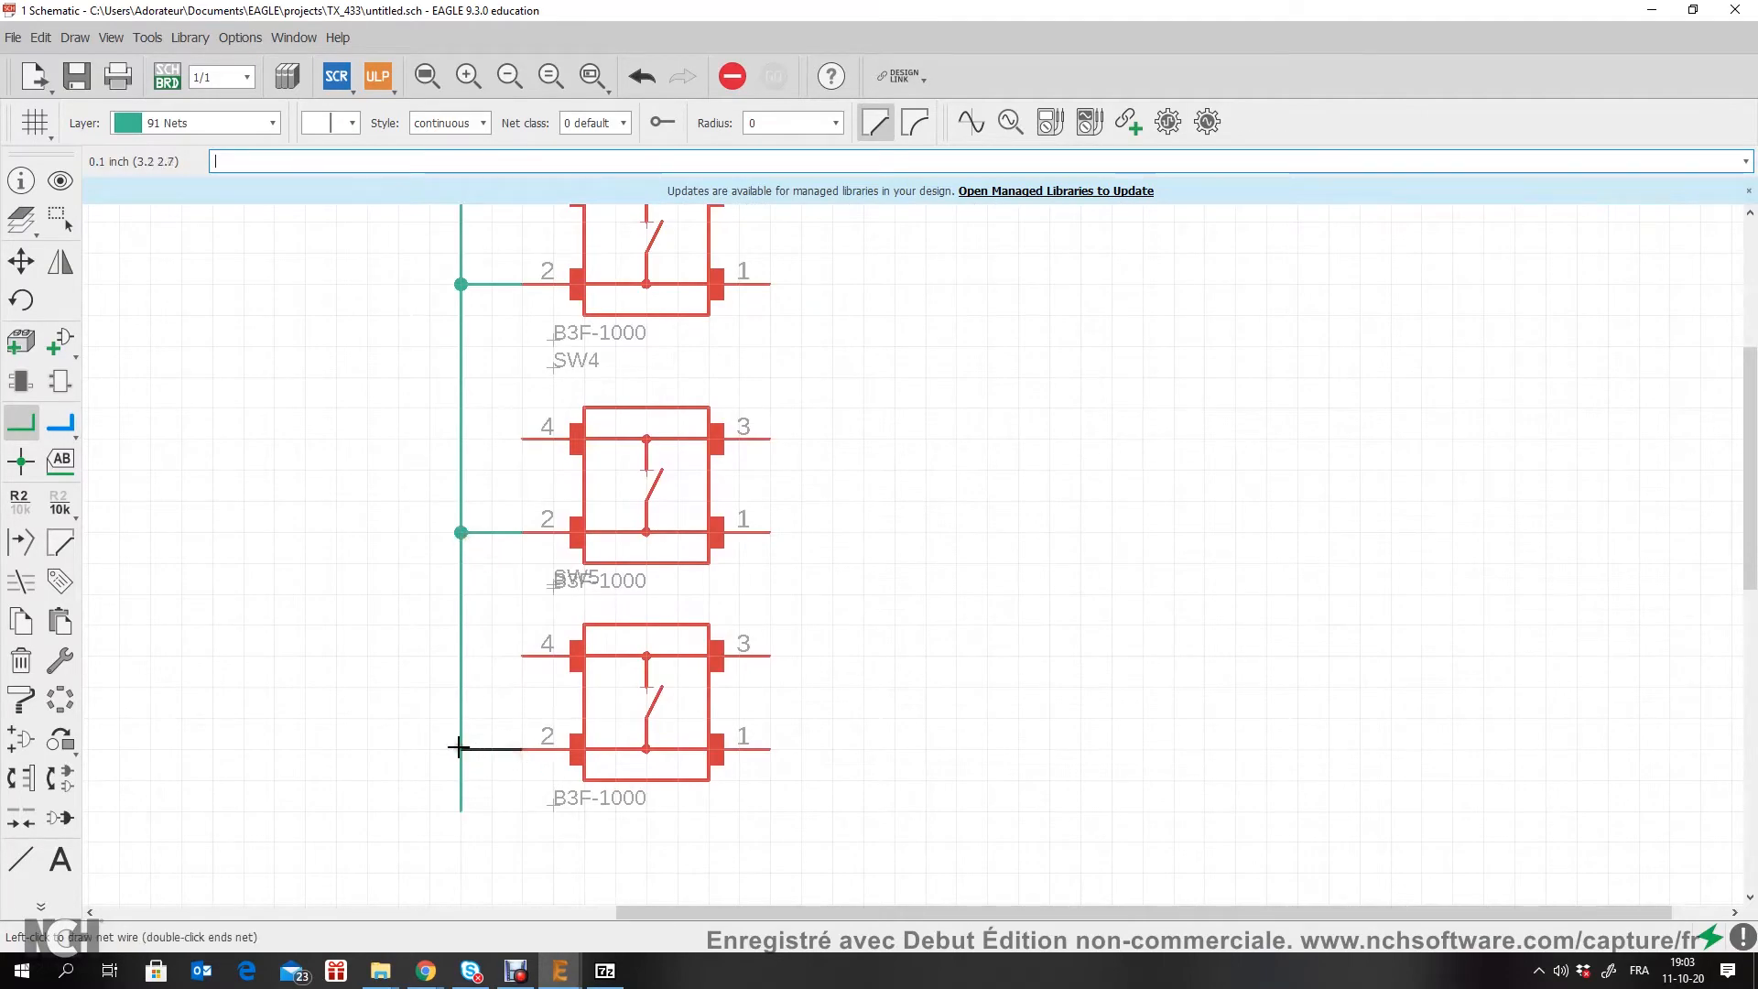
{"action": "left_click", "coordinate": [462, 748]}
Step: Copy U1's GND symbol to just below the open end of the push buttons' common net
{"action": "scroll", "coordinate": [723, 534], "scroll_direction": "down", "scroll_amount": 6}
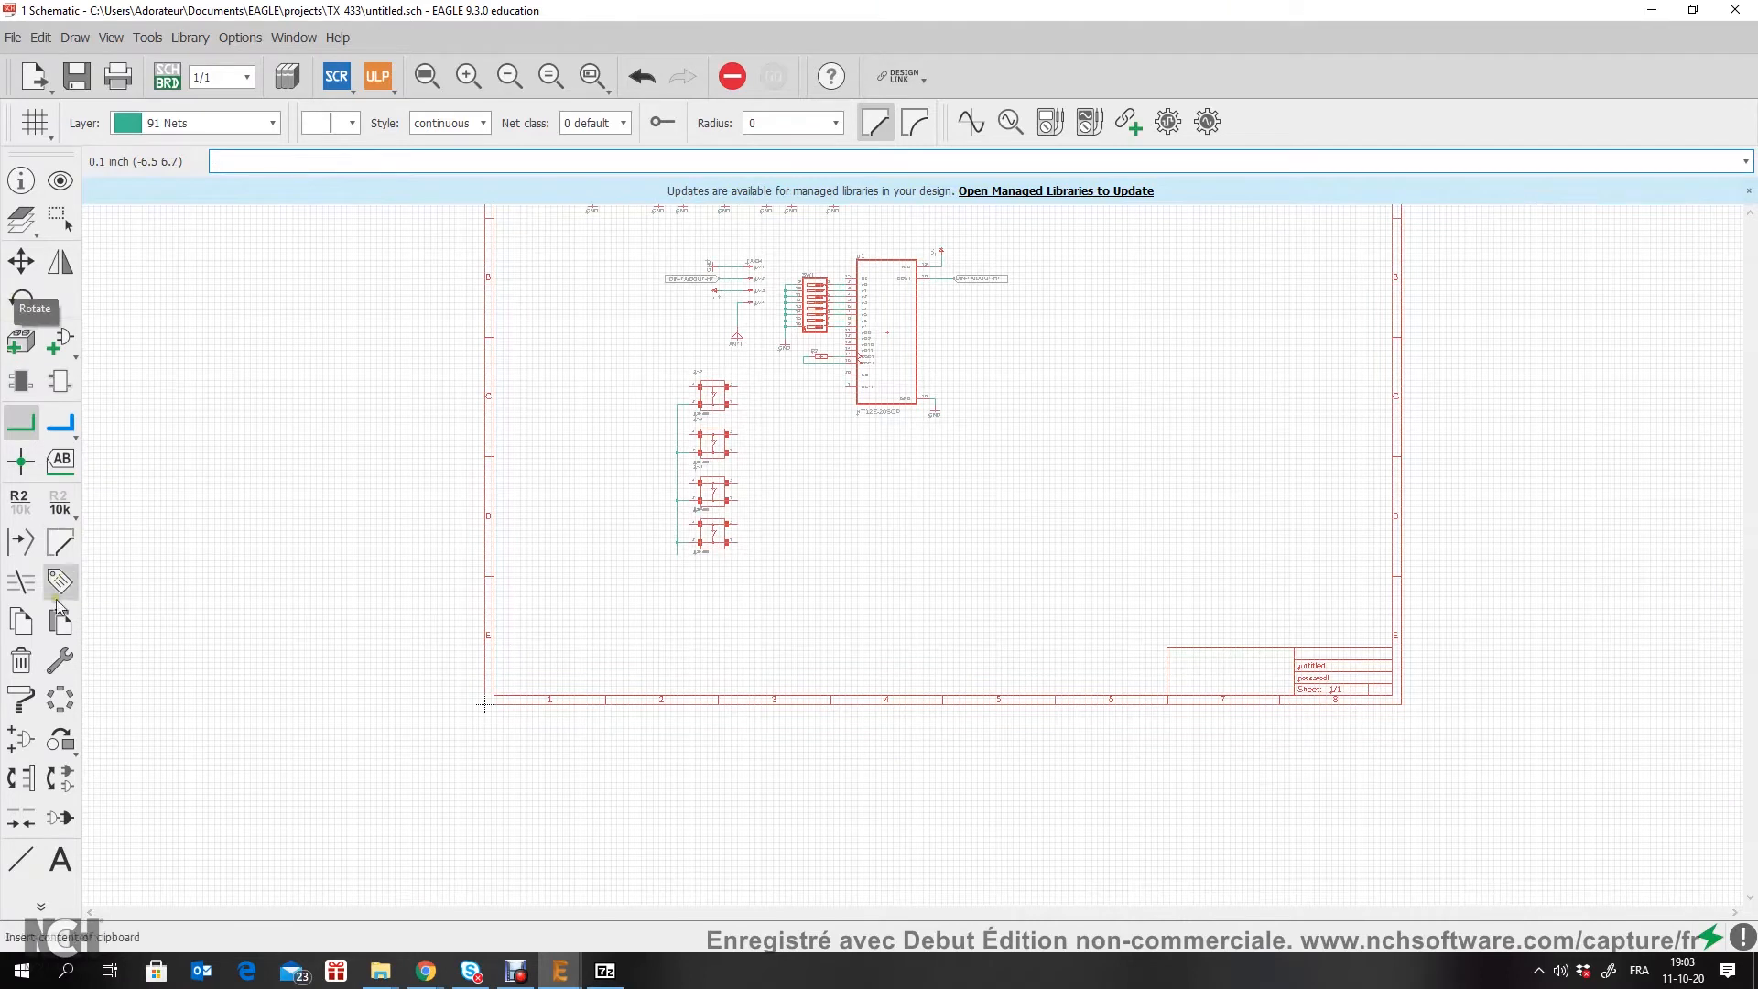
{"action": "left_click", "coordinate": [21, 621]}
{"action": "scroll", "coordinate": [934, 417], "scroll_direction": "up", "scroll_amount": 4}
{"action": "left_click", "coordinate": [936, 380]}
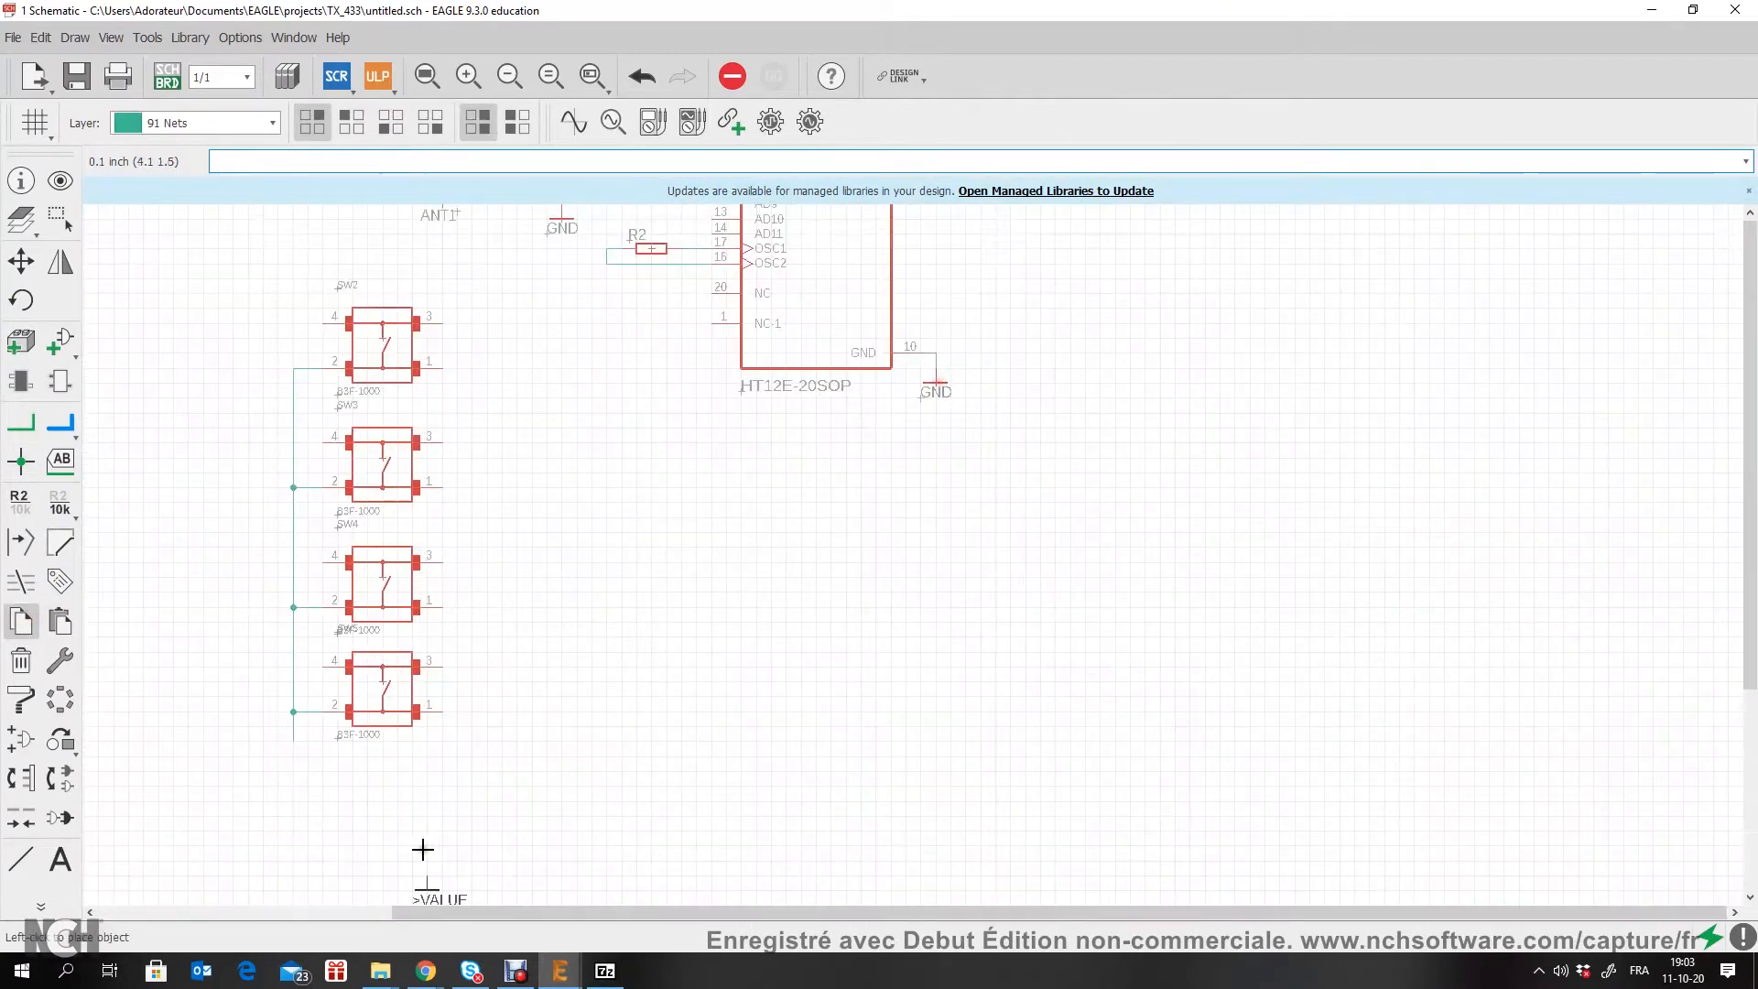
{"action": "scroll", "coordinate": [420, 848], "scroll_direction": "up", "scroll_amount": 4}
{"action": "left_click", "coordinate": [274, 708]}
Step: Wire the push buttons' common net to the GND symbol and accept merging it into supply net GND
{"action": "left_click", "coordinate": [20, 423]}
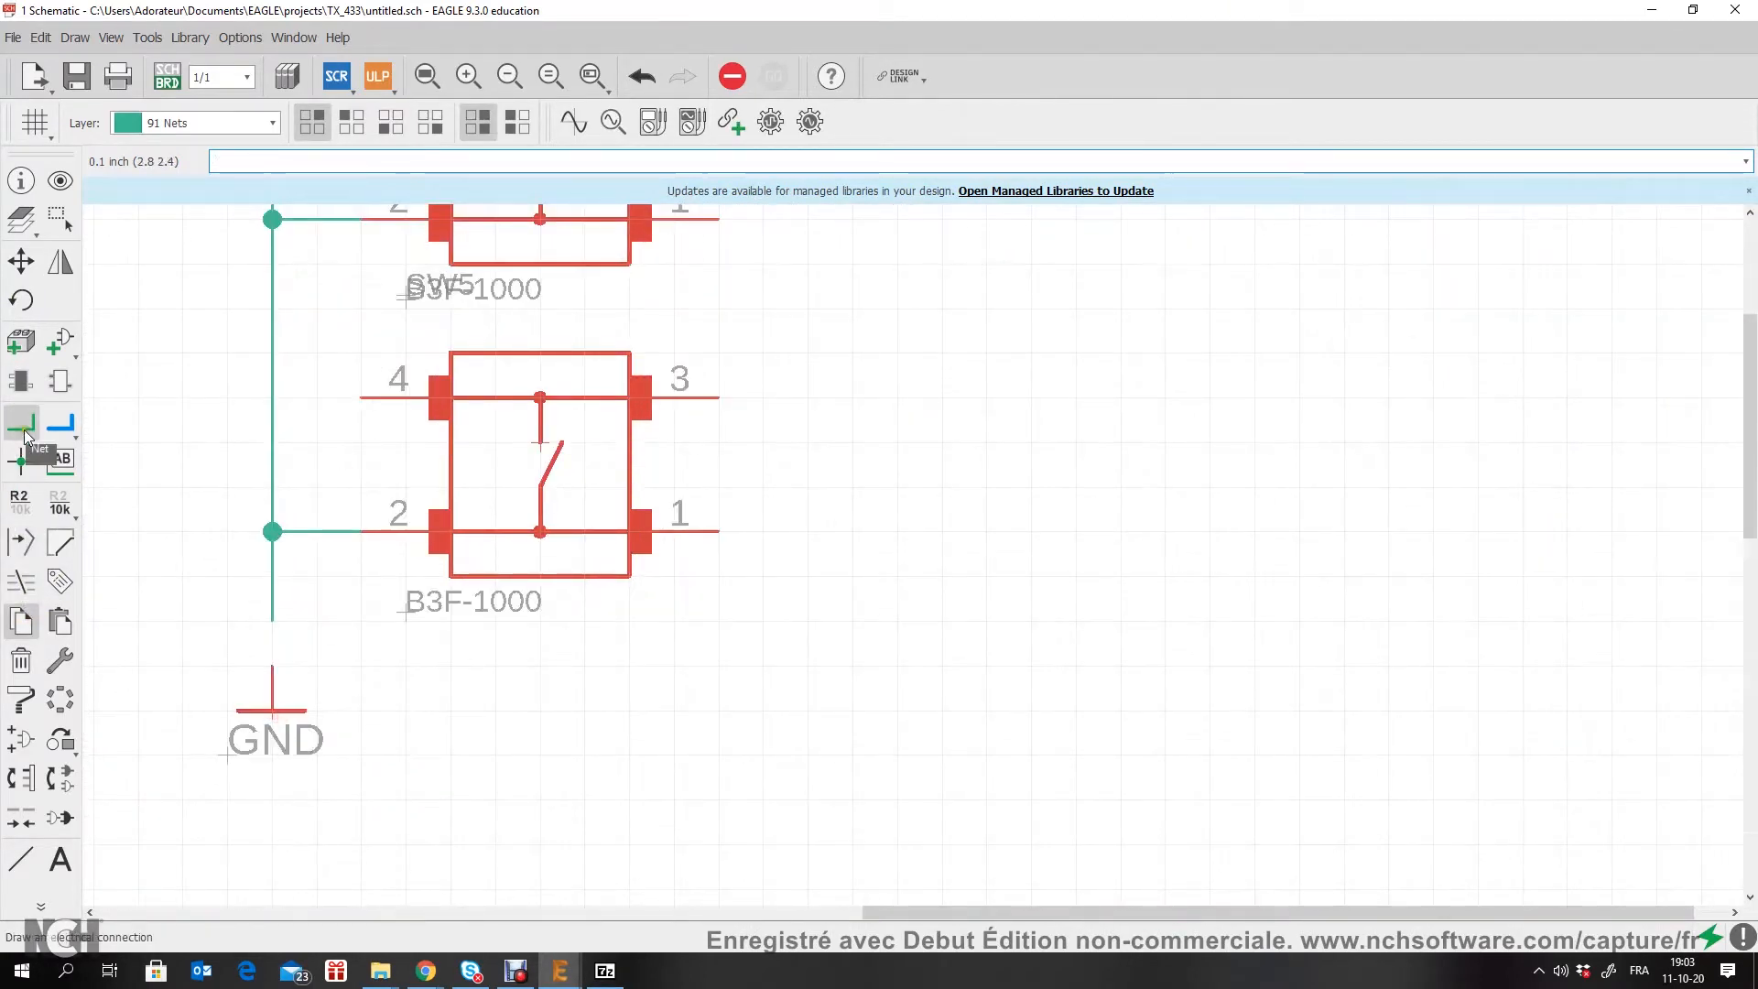
{"action": "left_click", "coordinate": [272, 621]}
{"action": "left_click", "coordinate": [272, 667]}
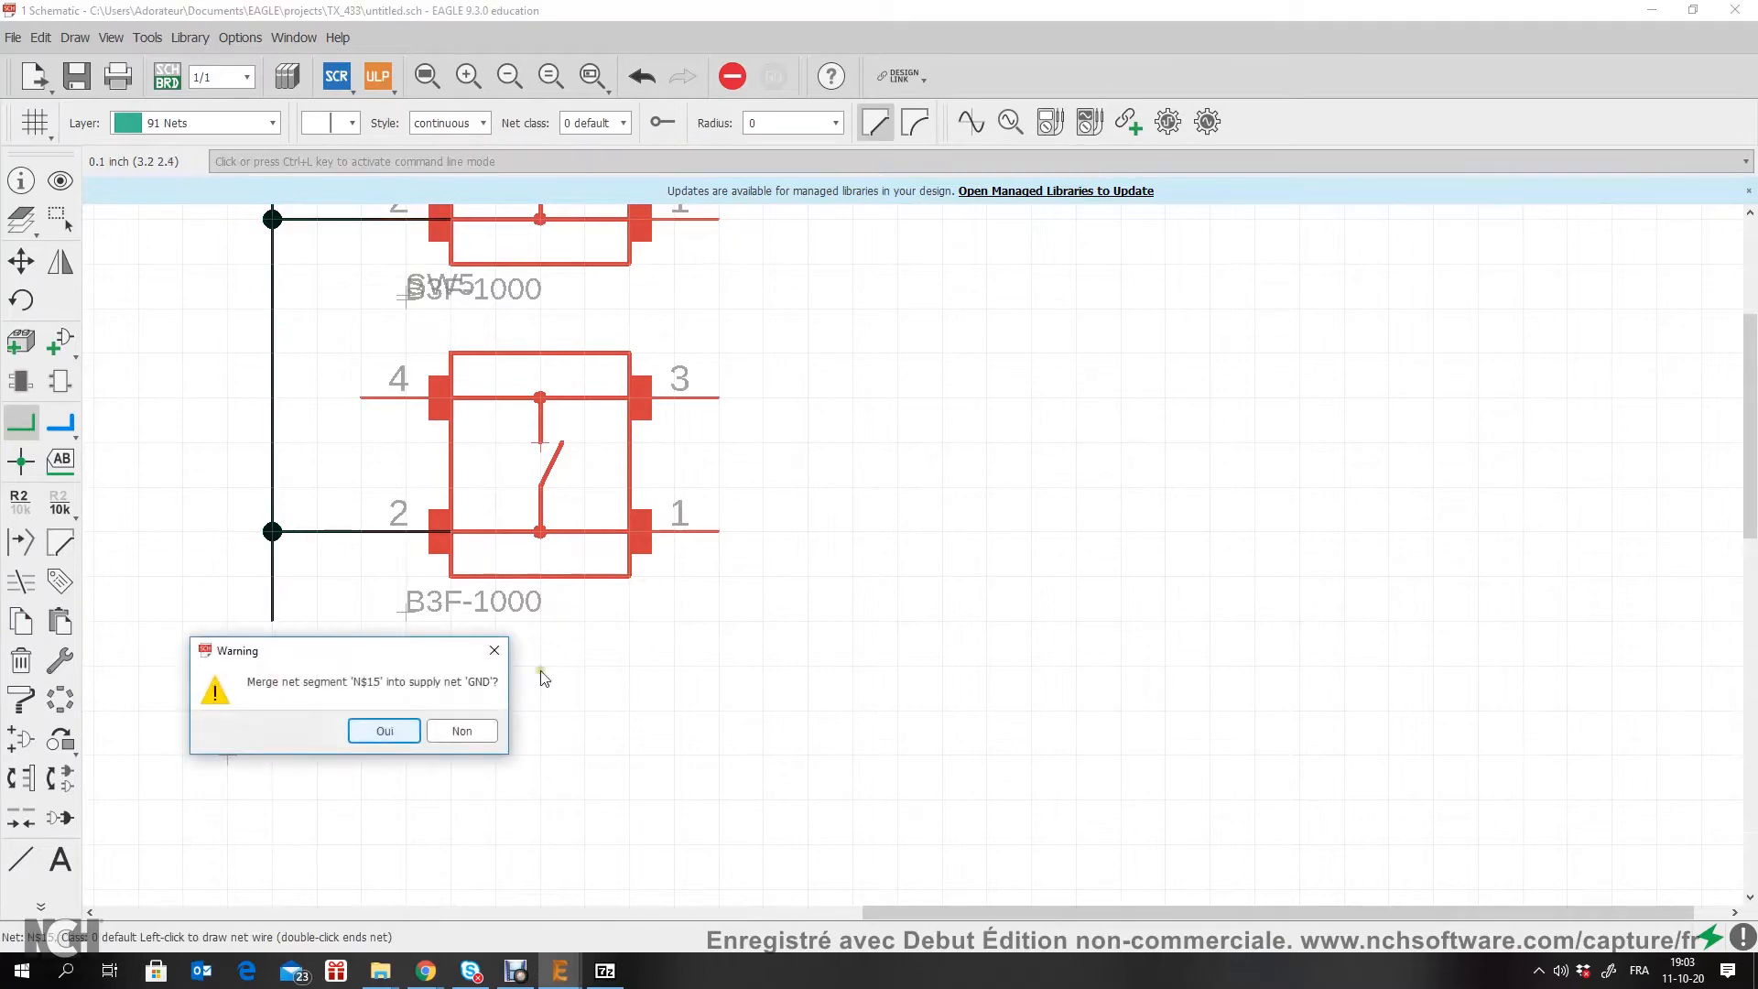
{"action": "left_click", "coordinate": [391, 730]}
Step: Draw a short horizontal net stub outward from SW2 pin 3
{"action": "scroll", "coordinate": [586, 664], "scroll_direction": "down", "scroll_amount": 4}
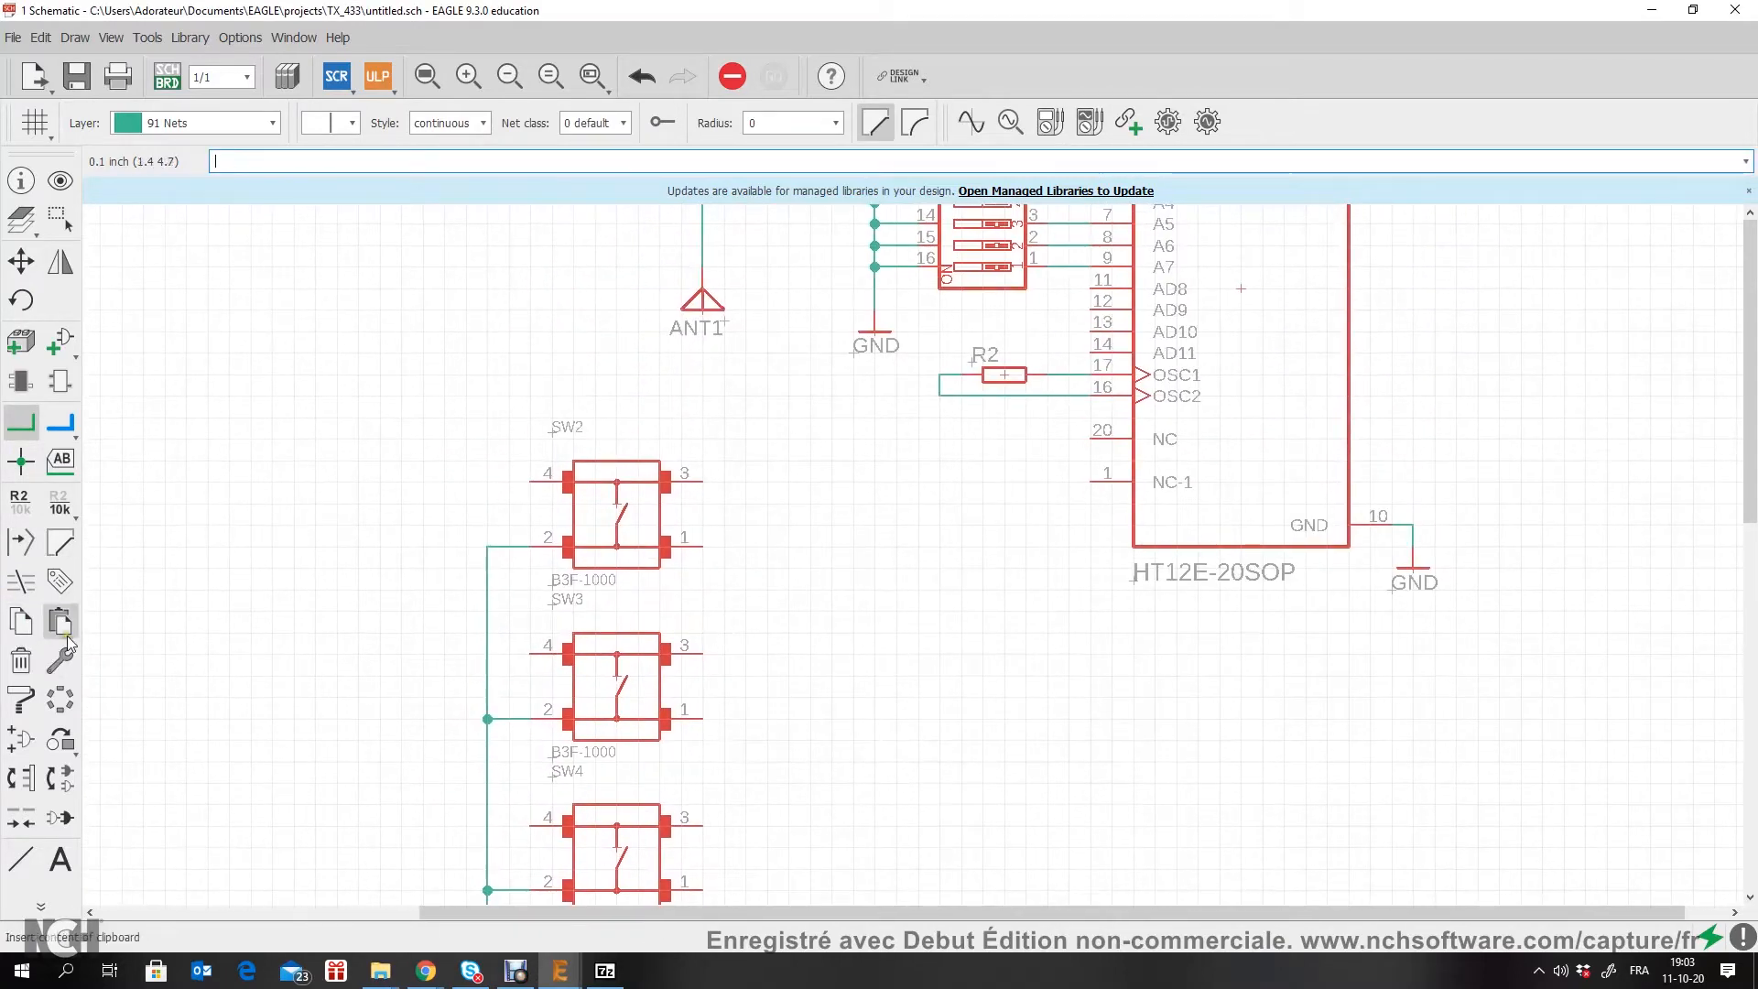
{"action": "scroll", "coordinate": [753, 488], "scroll_direction": "up", "scroll_amount": 2}
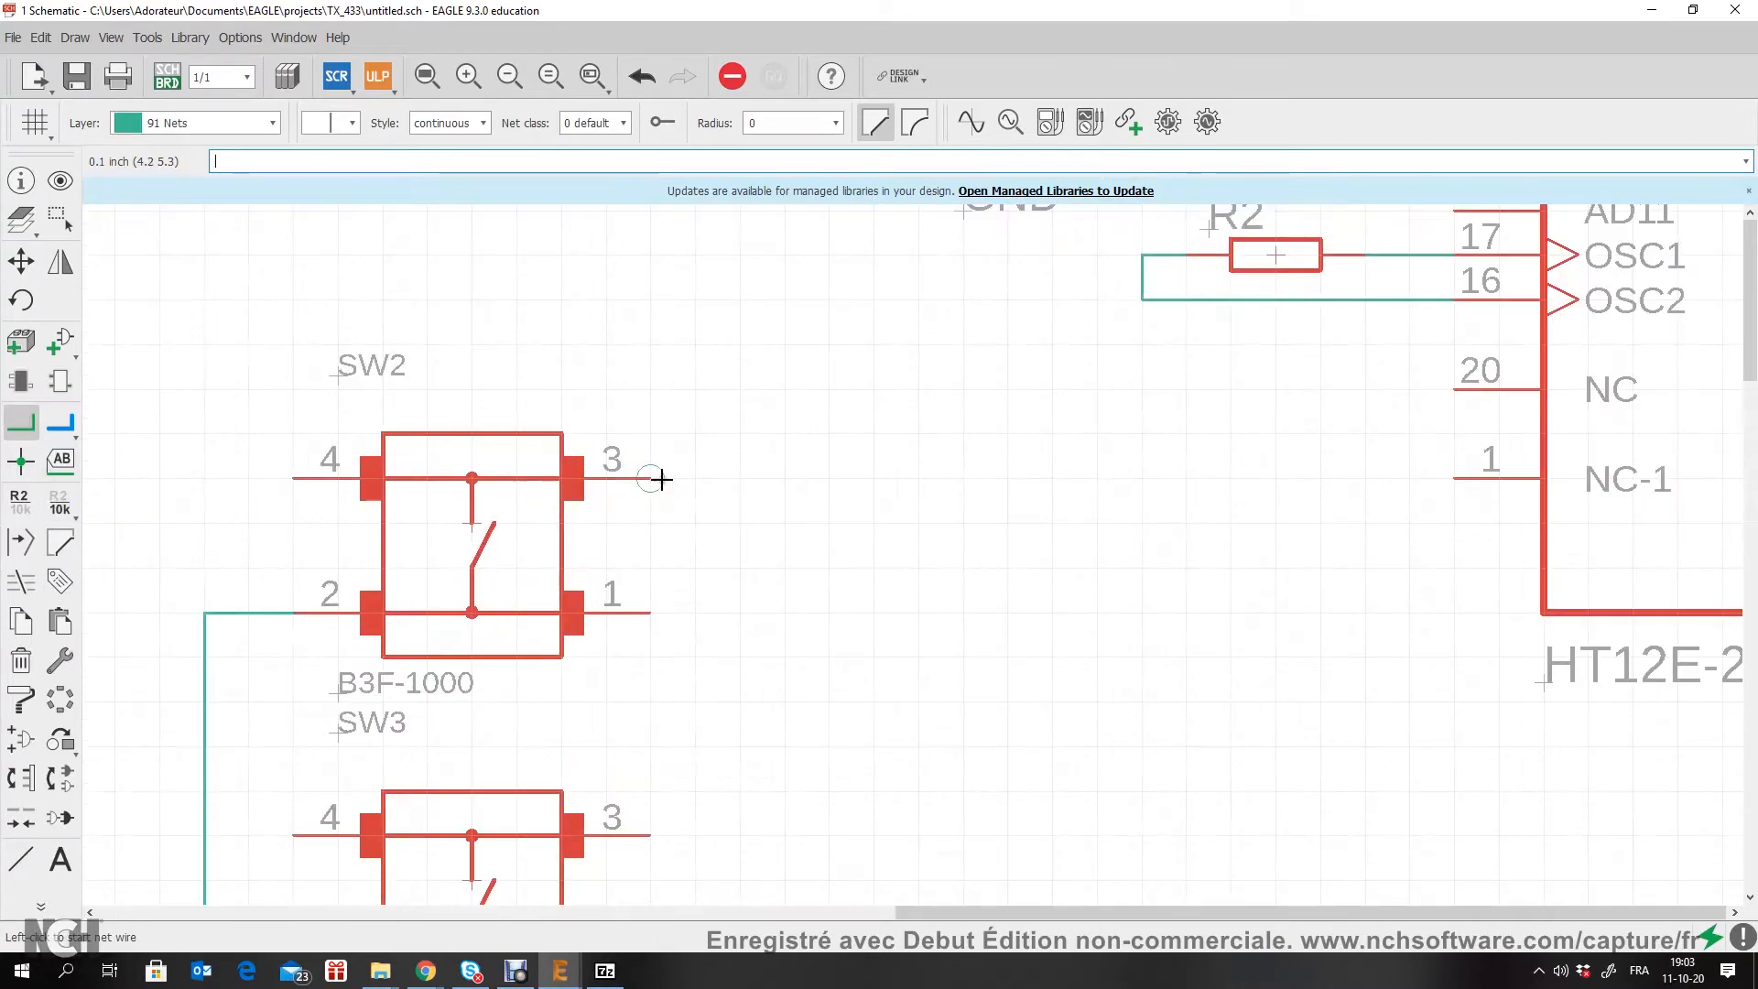
{"action": "left_click", "coordinate": [703, 483]}
{"action": "double_click", "coordinate": [785, 480]}
{"action": "scroll", "coordinate": [837, 722], "scroll_direction": "down", "scroll_amount": 2}
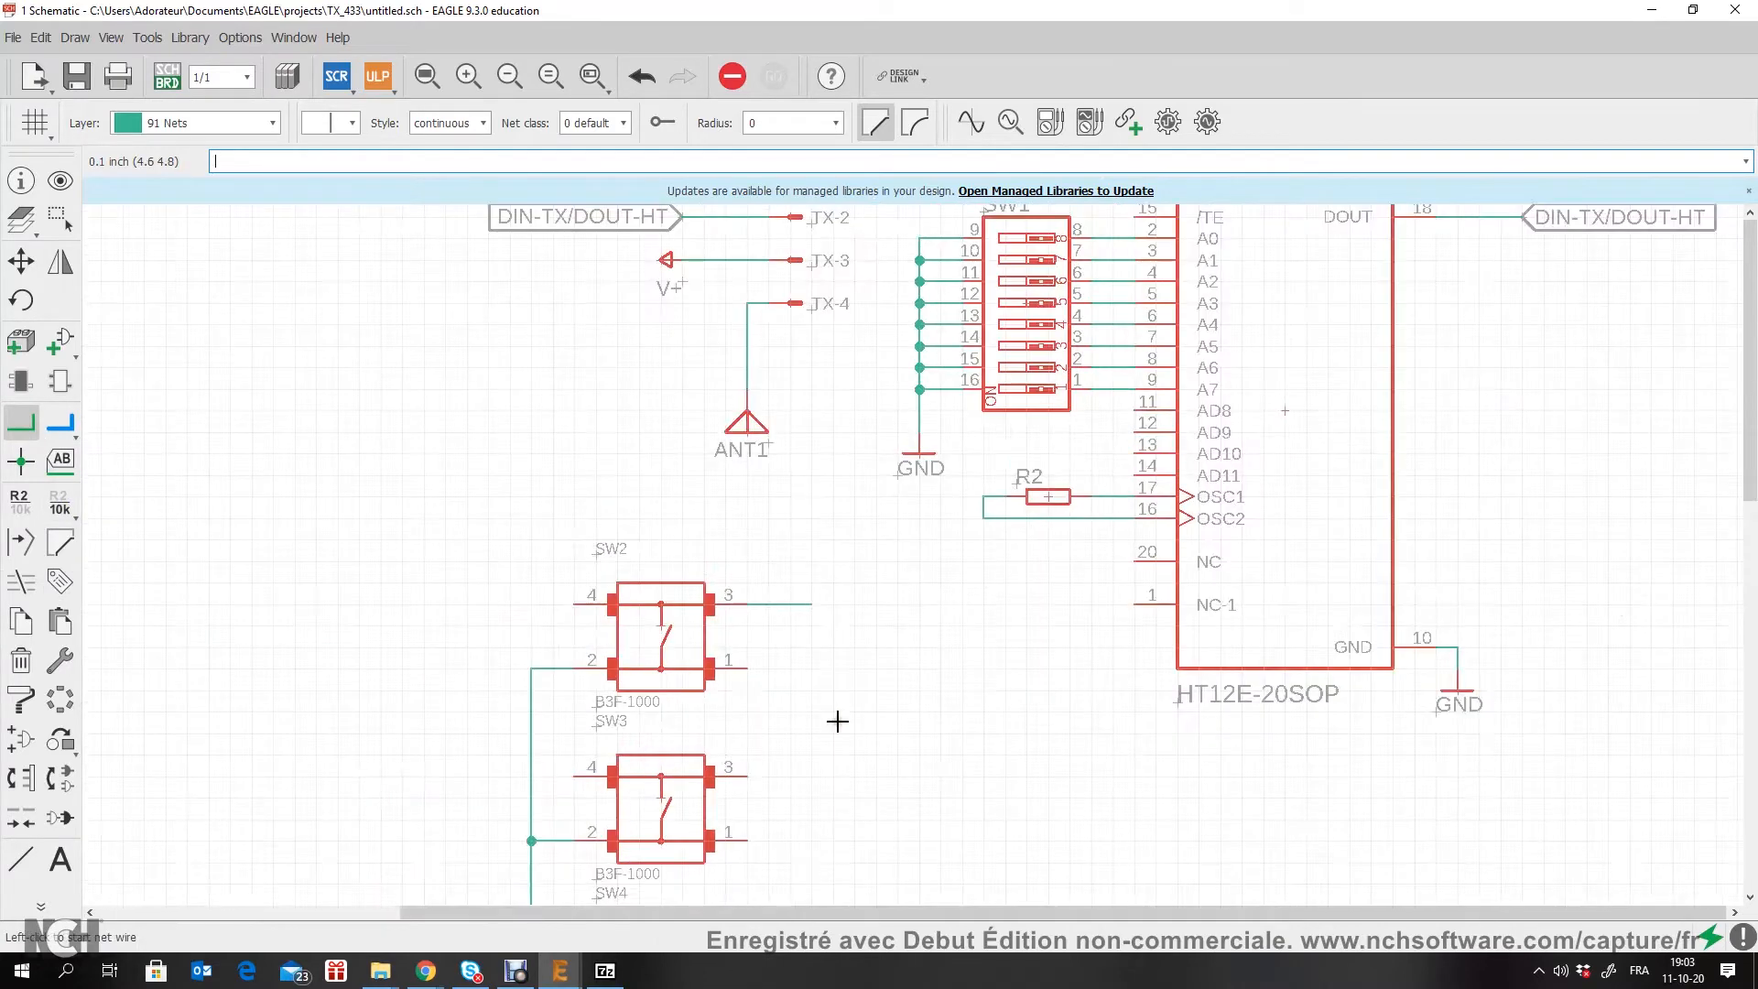
{"action": "middle_click_drag", "start_coordinate": [806, 871], "coordinate": [716, 587]}
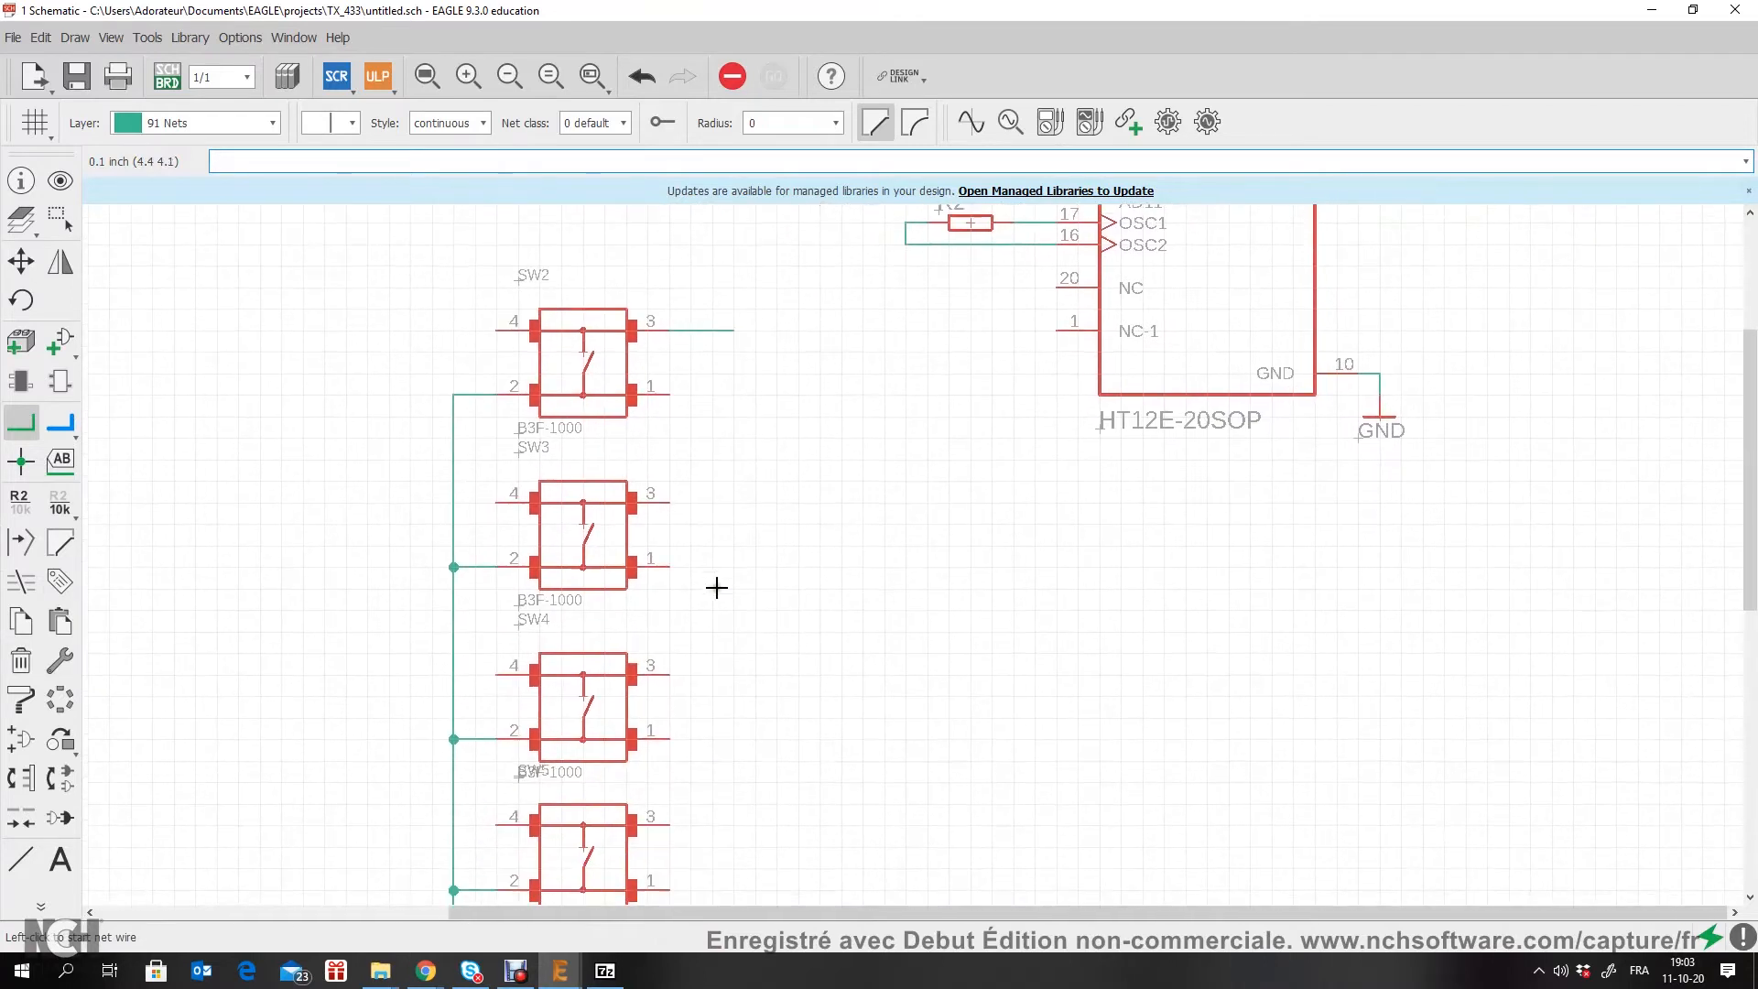
Step: Draw short horizontal net stubs outward from pin 3 of SW3, SW4 and SW5, matching the stub on SW2
{"action": "left_click", "coordinate": [675, 500]}
{"action": "double_click", "coordinate": [734, 502]}
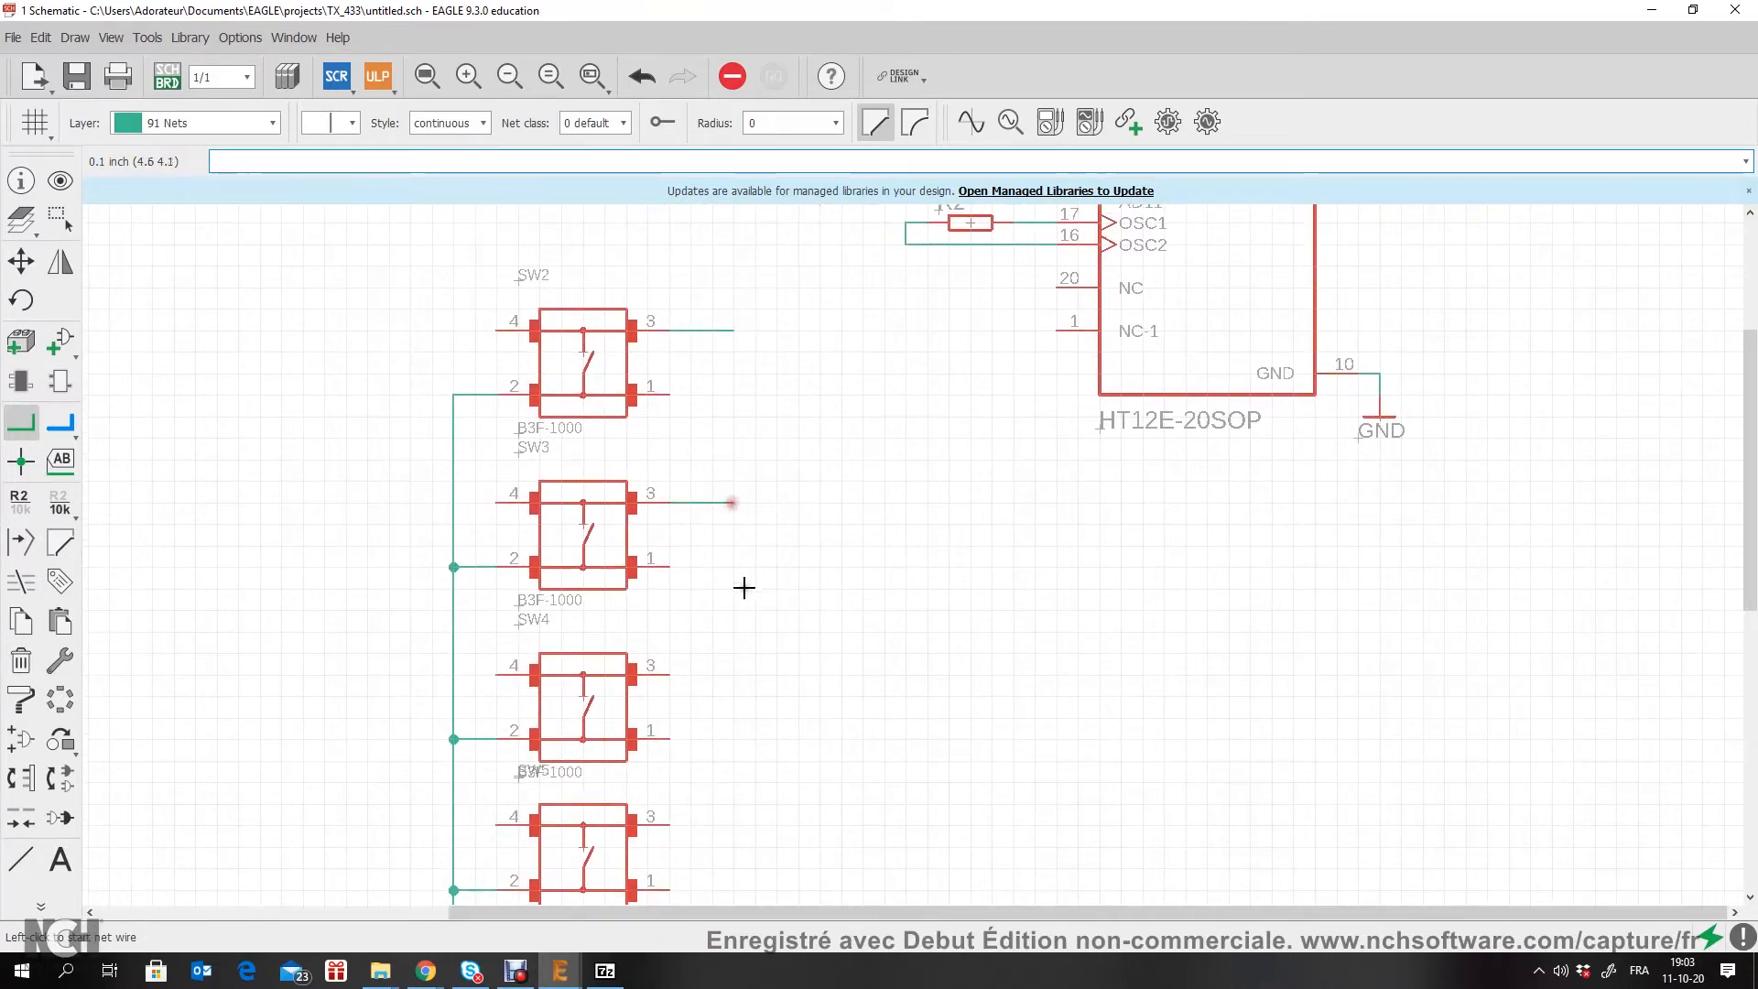
{"action": "left_click", "coordinate": [672, 675]}
{"action": "double_click", "coordinate": [727, 675]}
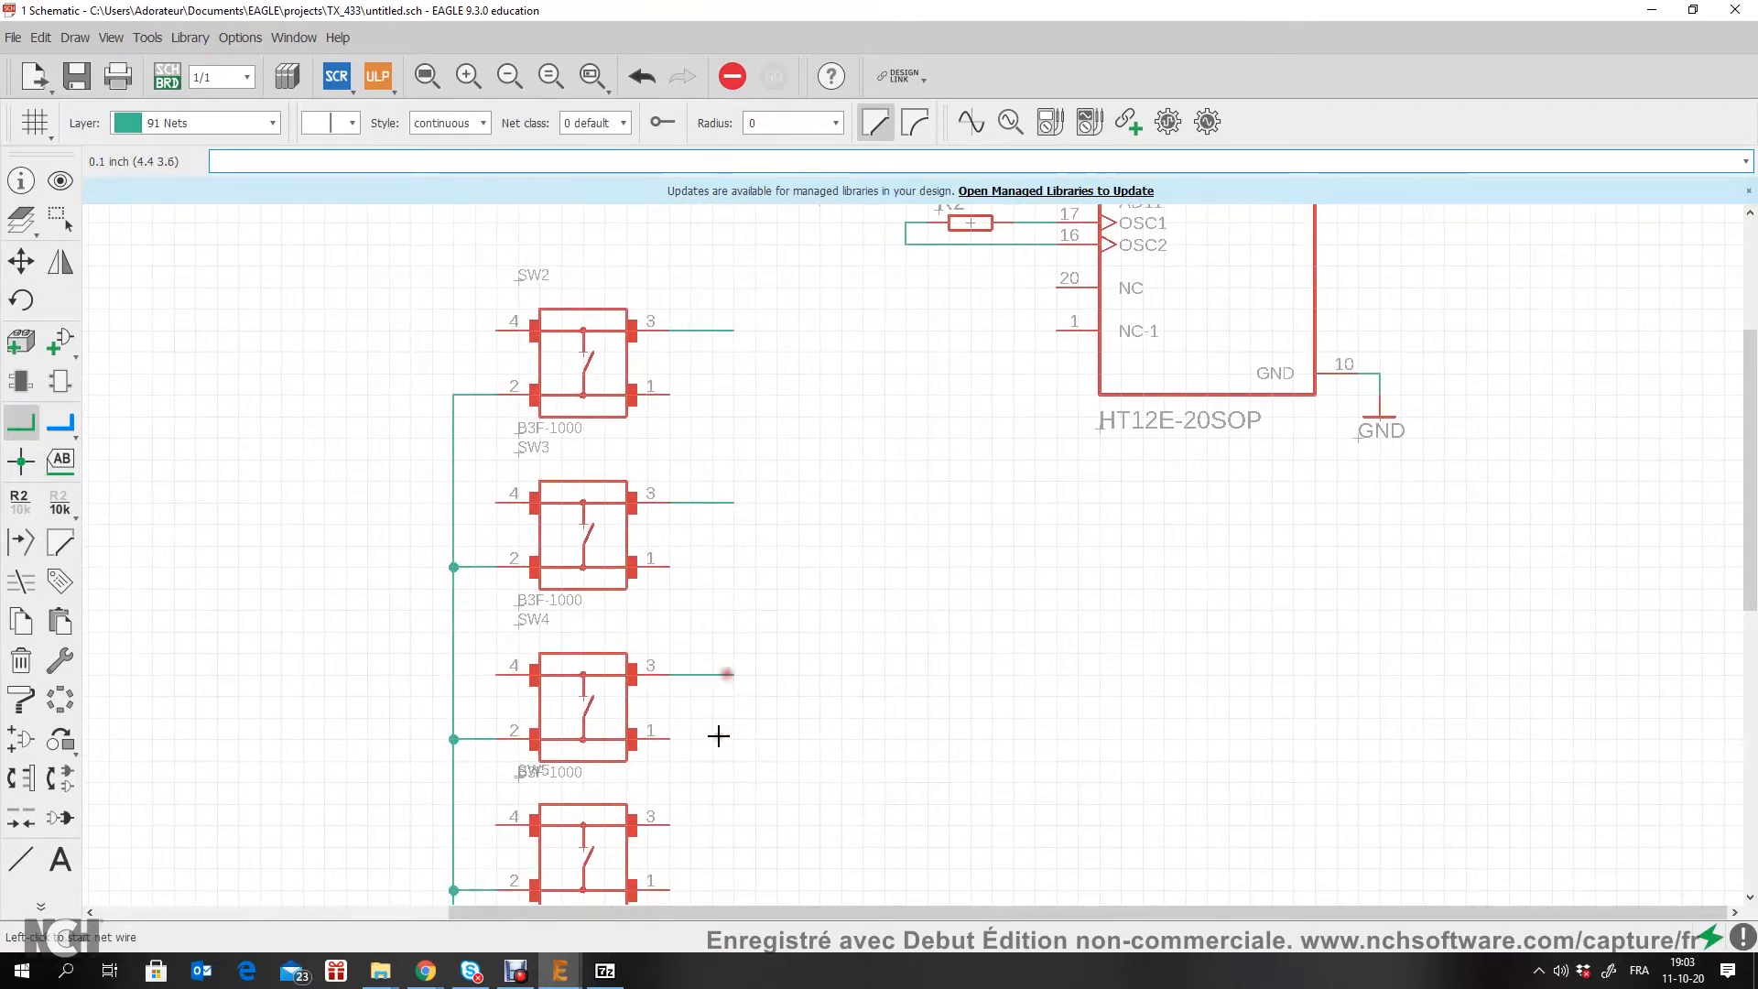
{"action": "left_click", "coordinate": [672, 826]}
{"action": "double_click", "coordinate": [729, 825]}
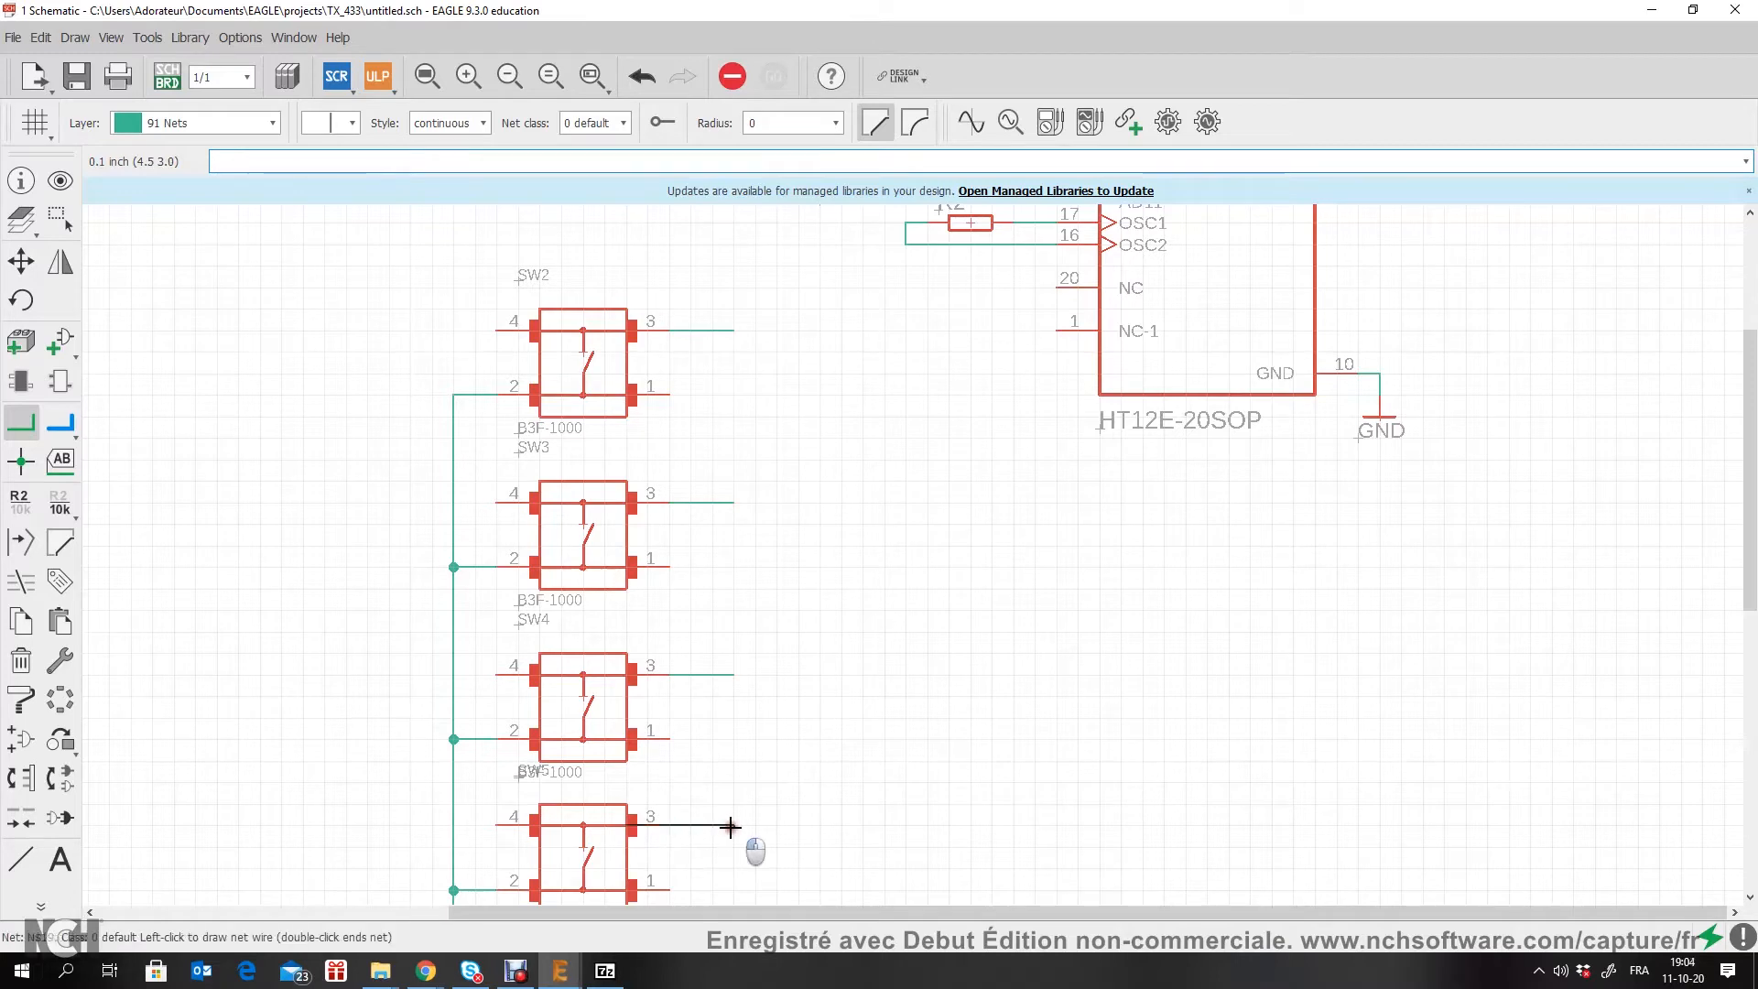
Step: Try naming the SW2 and SW3 pin 3 nets D8 and D9 with labels at the stub ends
{"action": "scroll", "coordinate": [800, 818], "scroll_direction": "down", "scroll_amount": 1}
{"action": "scroll", "coordinate": [799, 817], "scroll_direction": "down", "scroll_amount": 1}
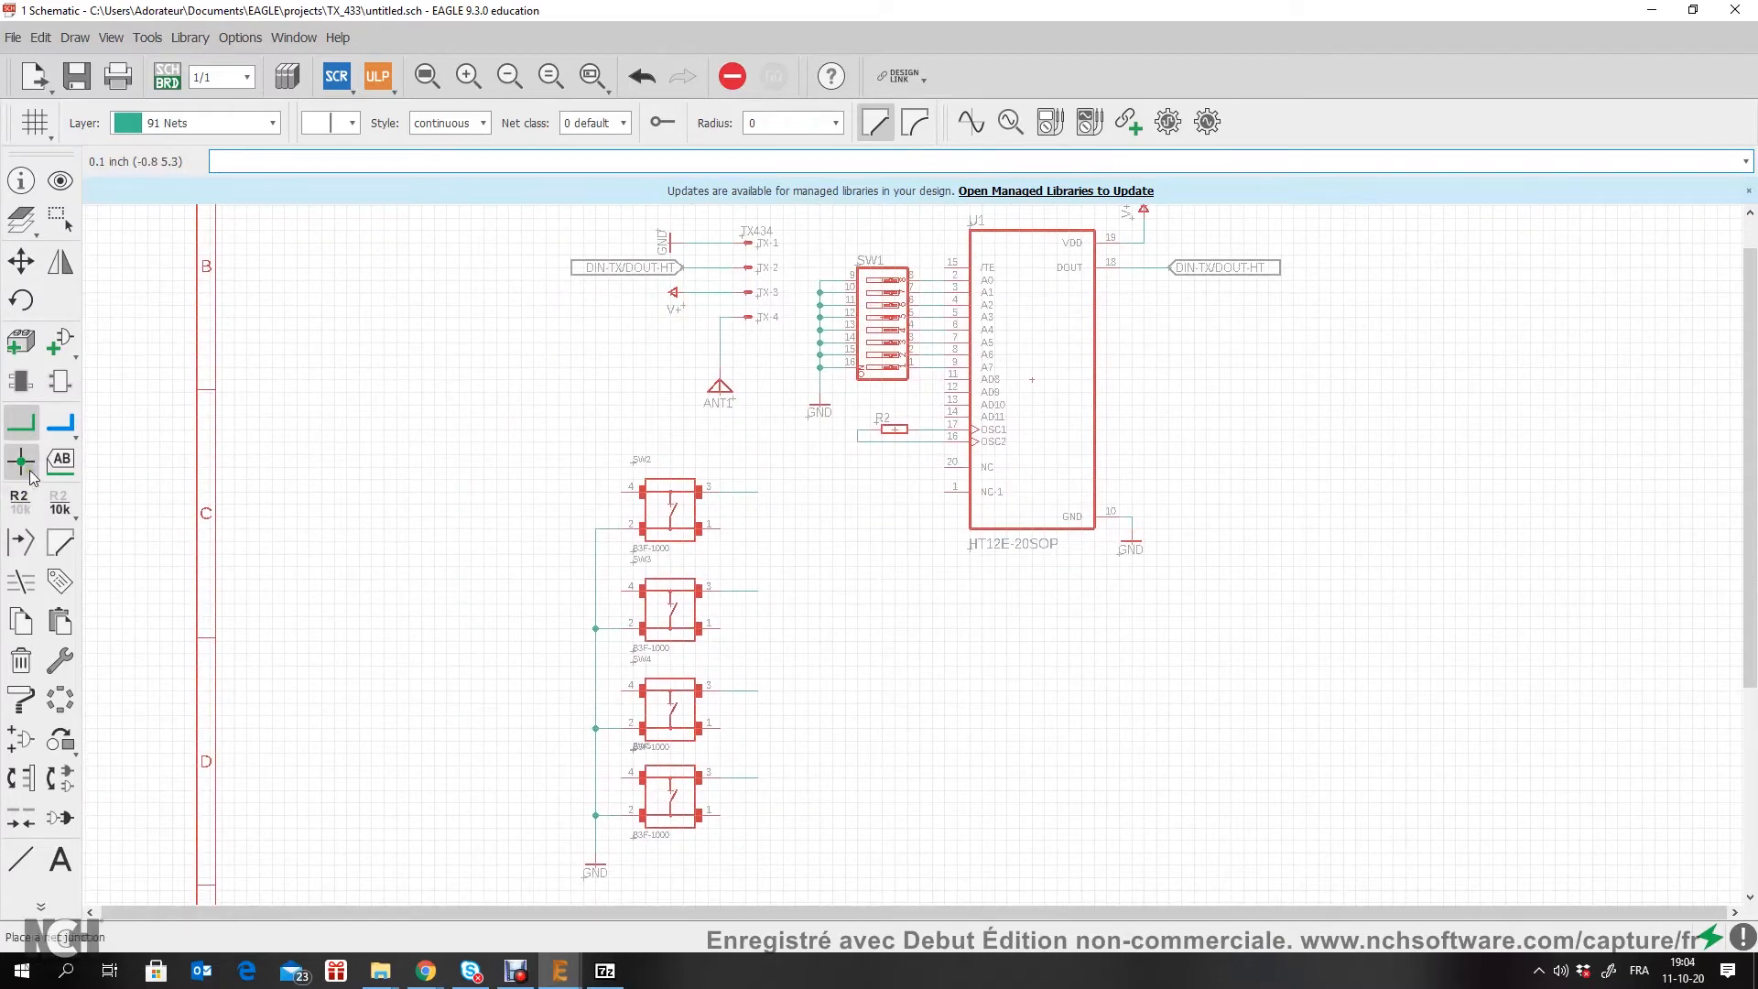
{"action": "left_click", "coordinate": [21, 499]}
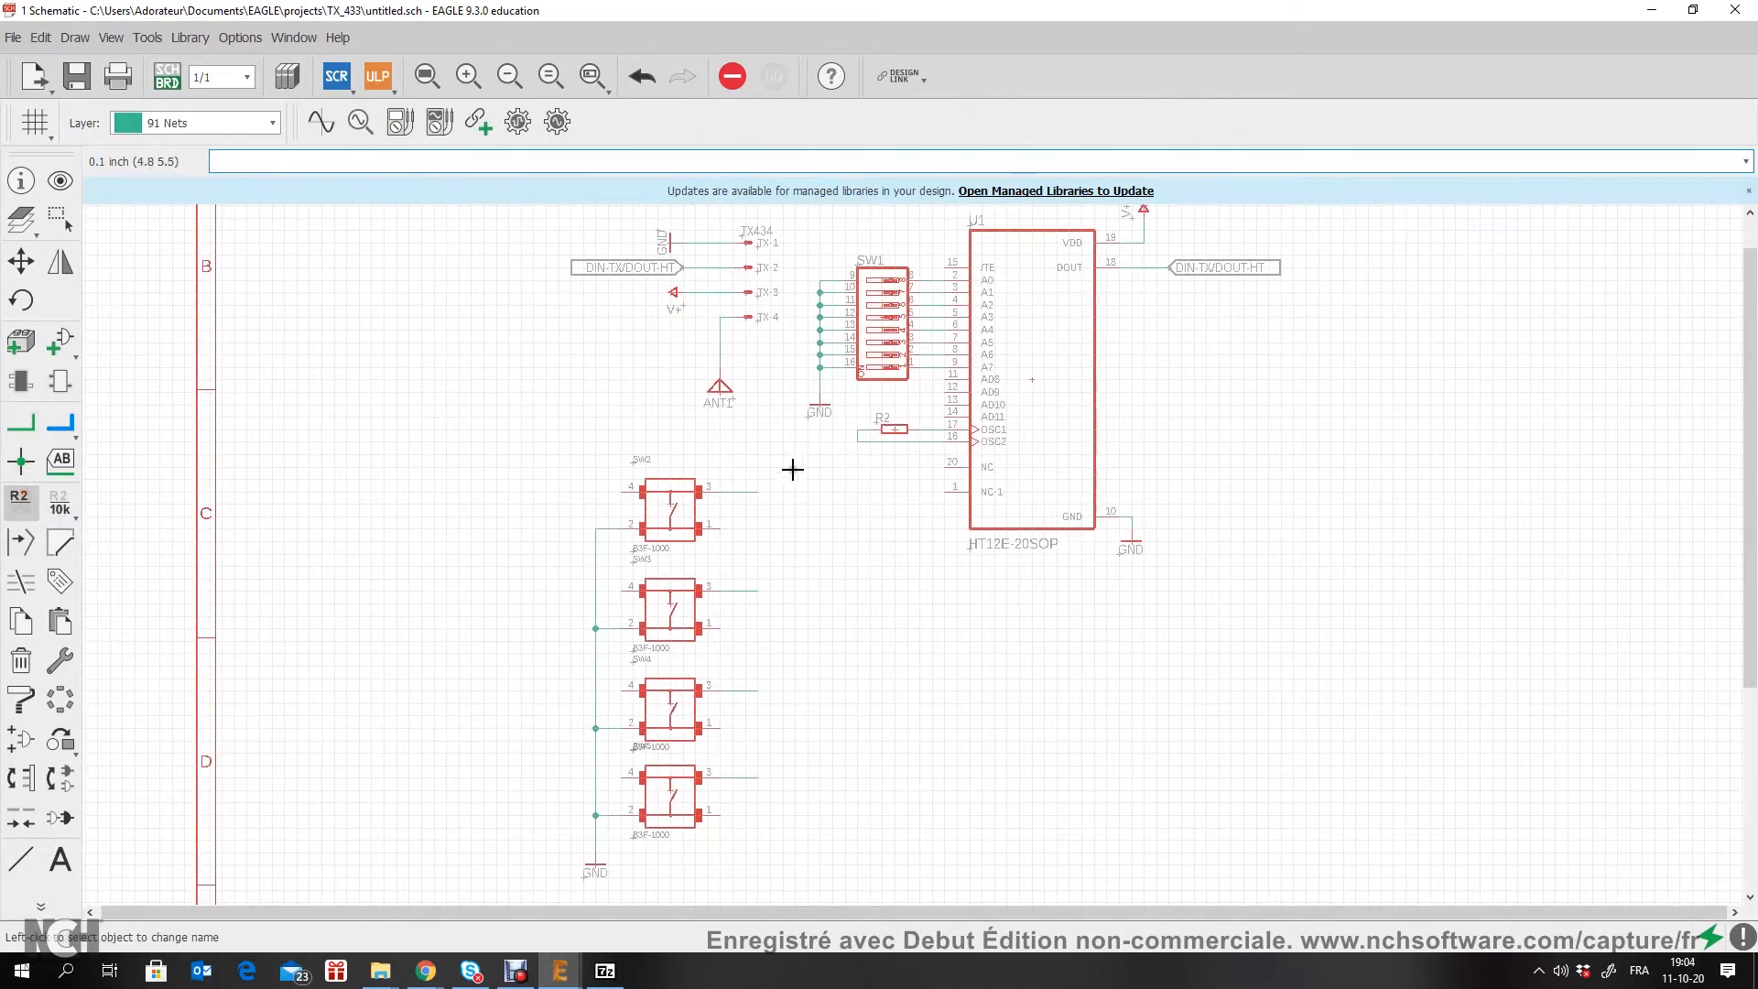
{"action": "scroll", "coordinate": [785, 471], "scroll_direction": "up", "scroll_amount": 2}
{"action": "scroll", "coordinate": [806, 474], "scroll_direction": "down", "scroll_amount": 1}
{"action": "scroll", "coordinate": [1004, 368], "scroll_direction": "up", "scroll_amount": 2}
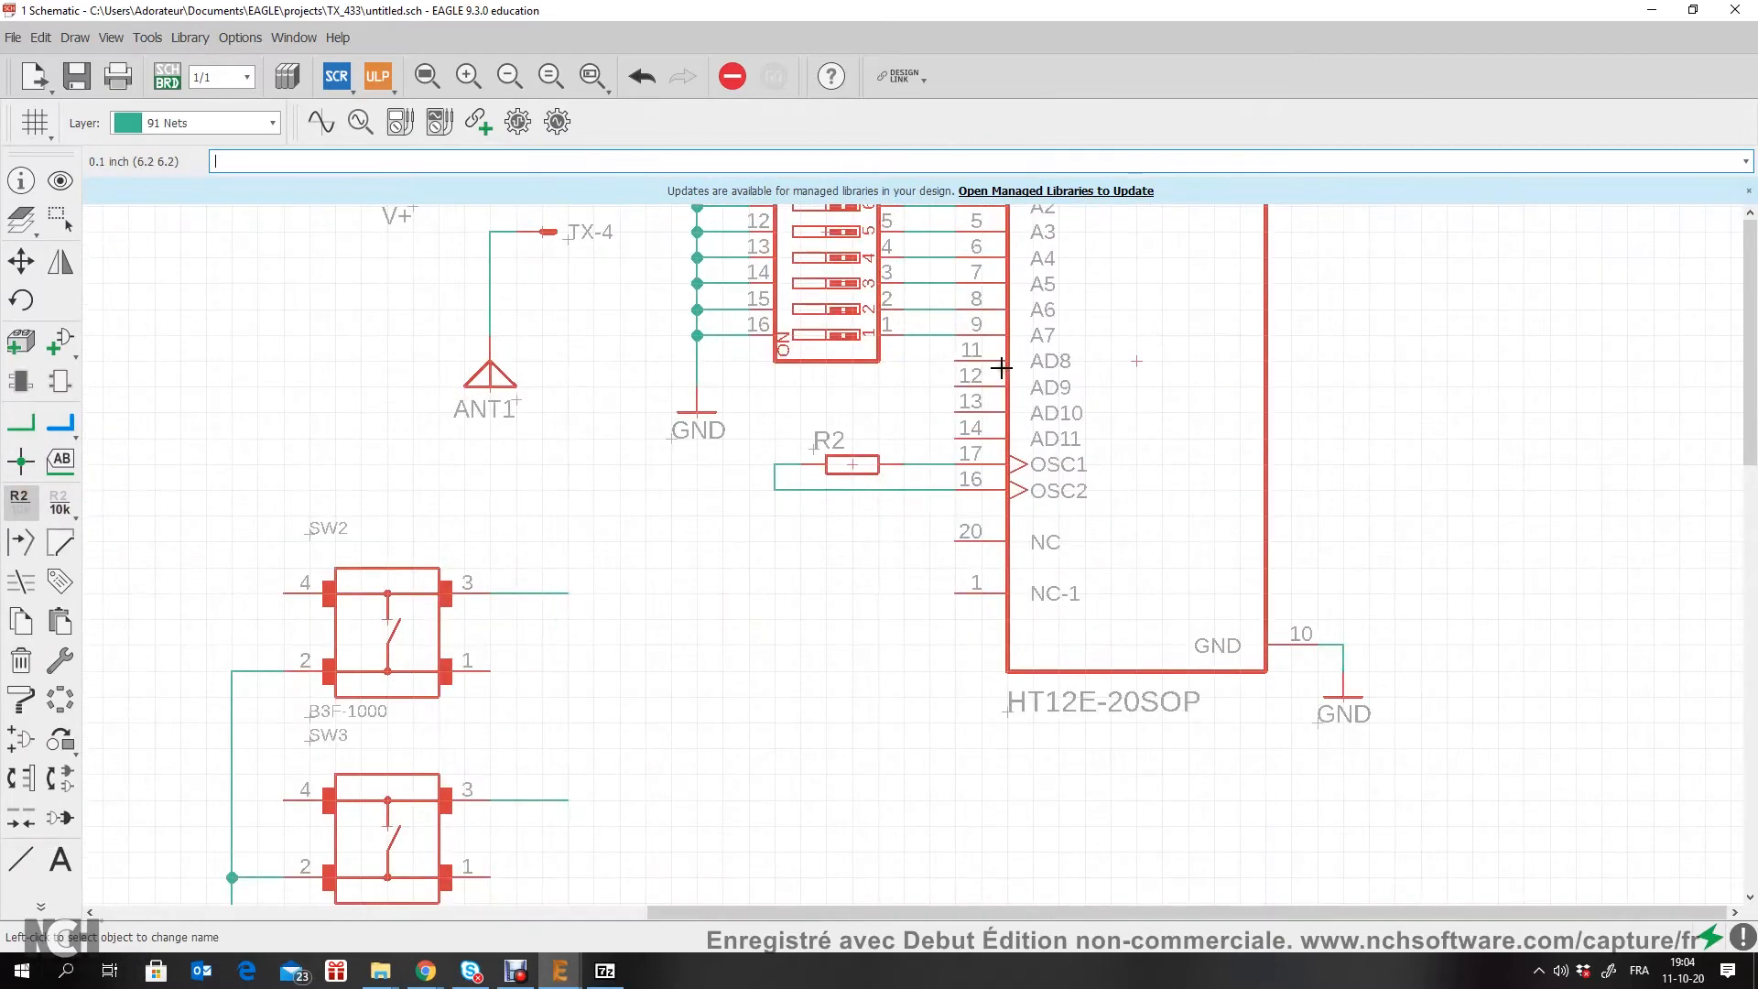
{"action": "left_click", "coordinate": [561, 592]}
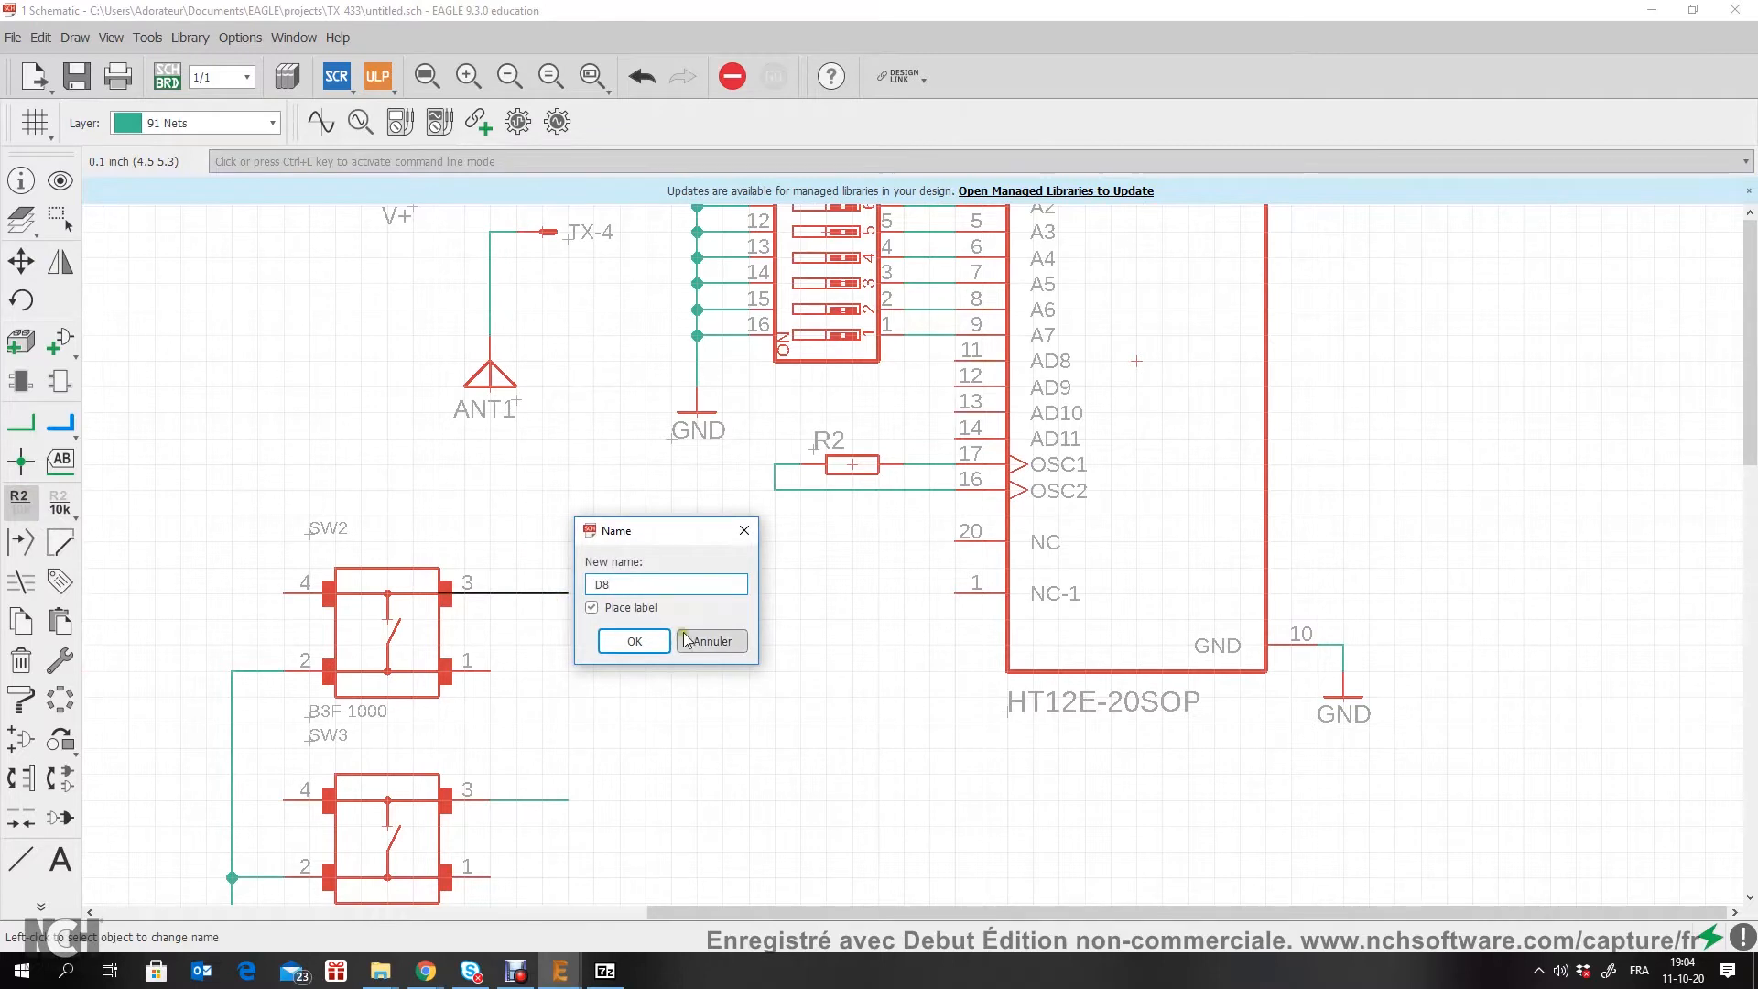
{"action": "left_click", "coordinate": [641, 645]}
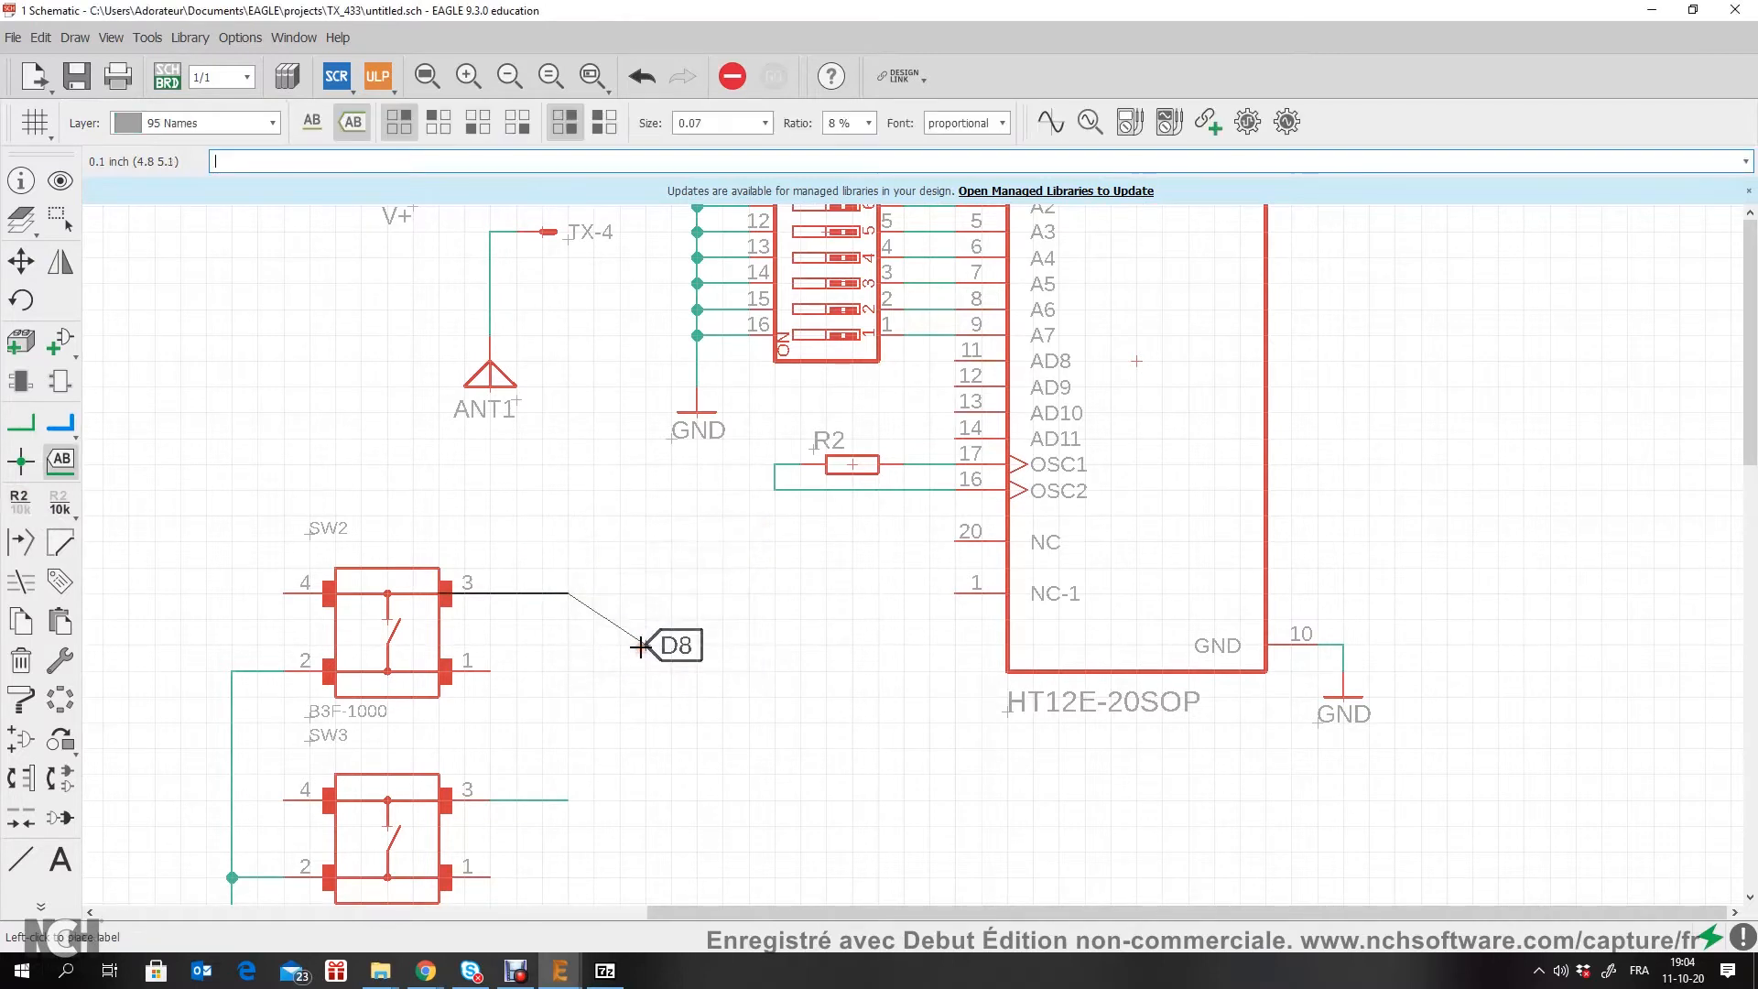
{"action": "left_click", "coordinate": [568, 594]}
{"action": "left_click", "coordinate": [568, 800]}
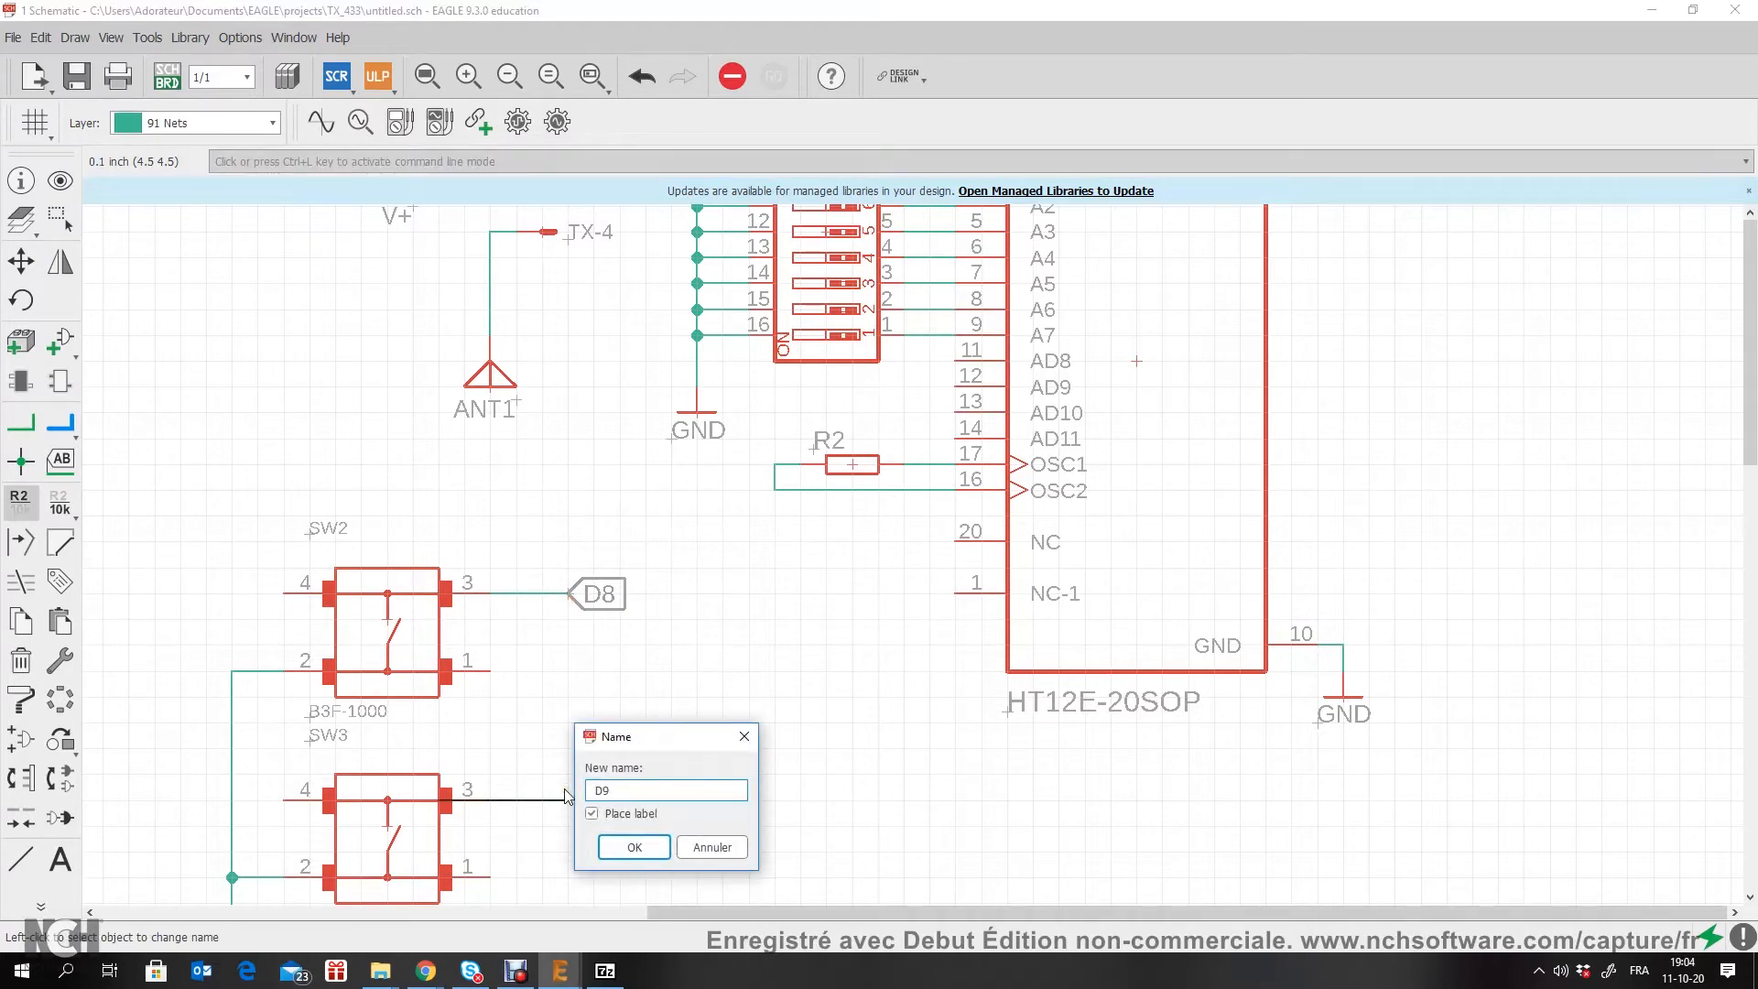
{"action": "key", "text": "Return"}
{"action": "left_click", "coordinate": [568, 800]}
{"action": "scroll", "coordinate": [641, 797], "scroll_direction": "down", "scroll_amount": 5}
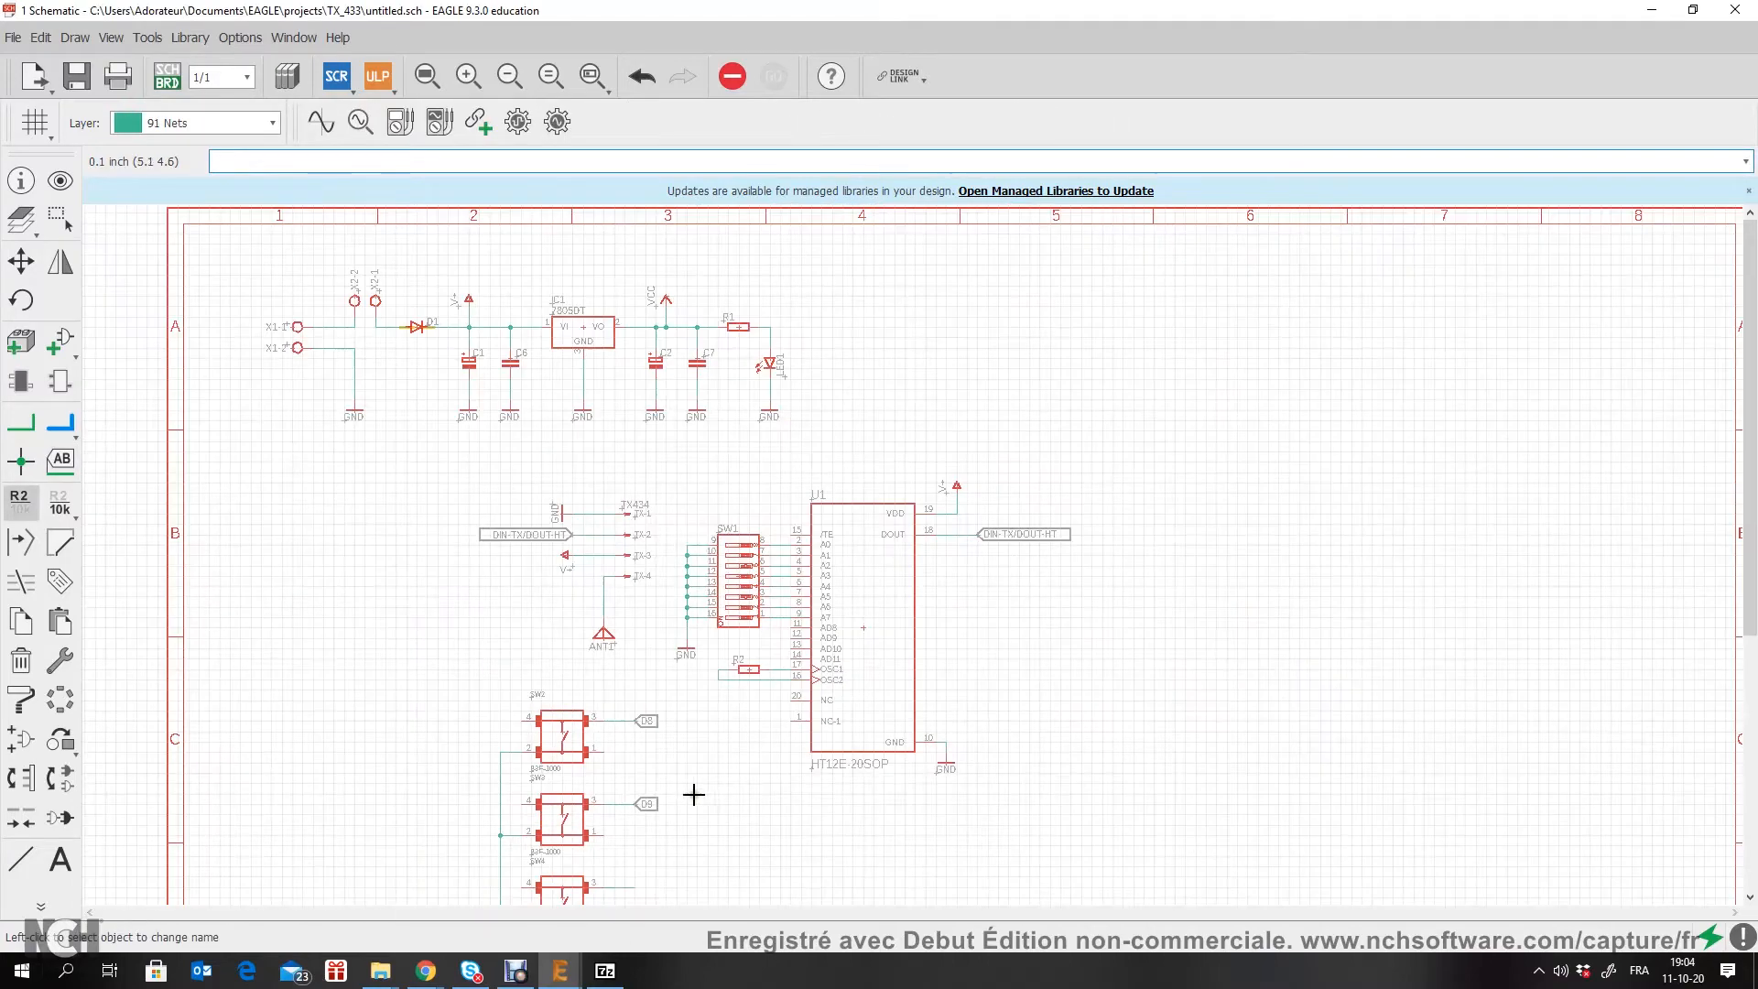
{"action": "scroll", "coordinate": [554, 652], "scroll_direction": "up", "scroll_amount": 5}
{"action": "left_click", "coordinate": [523, 656]}
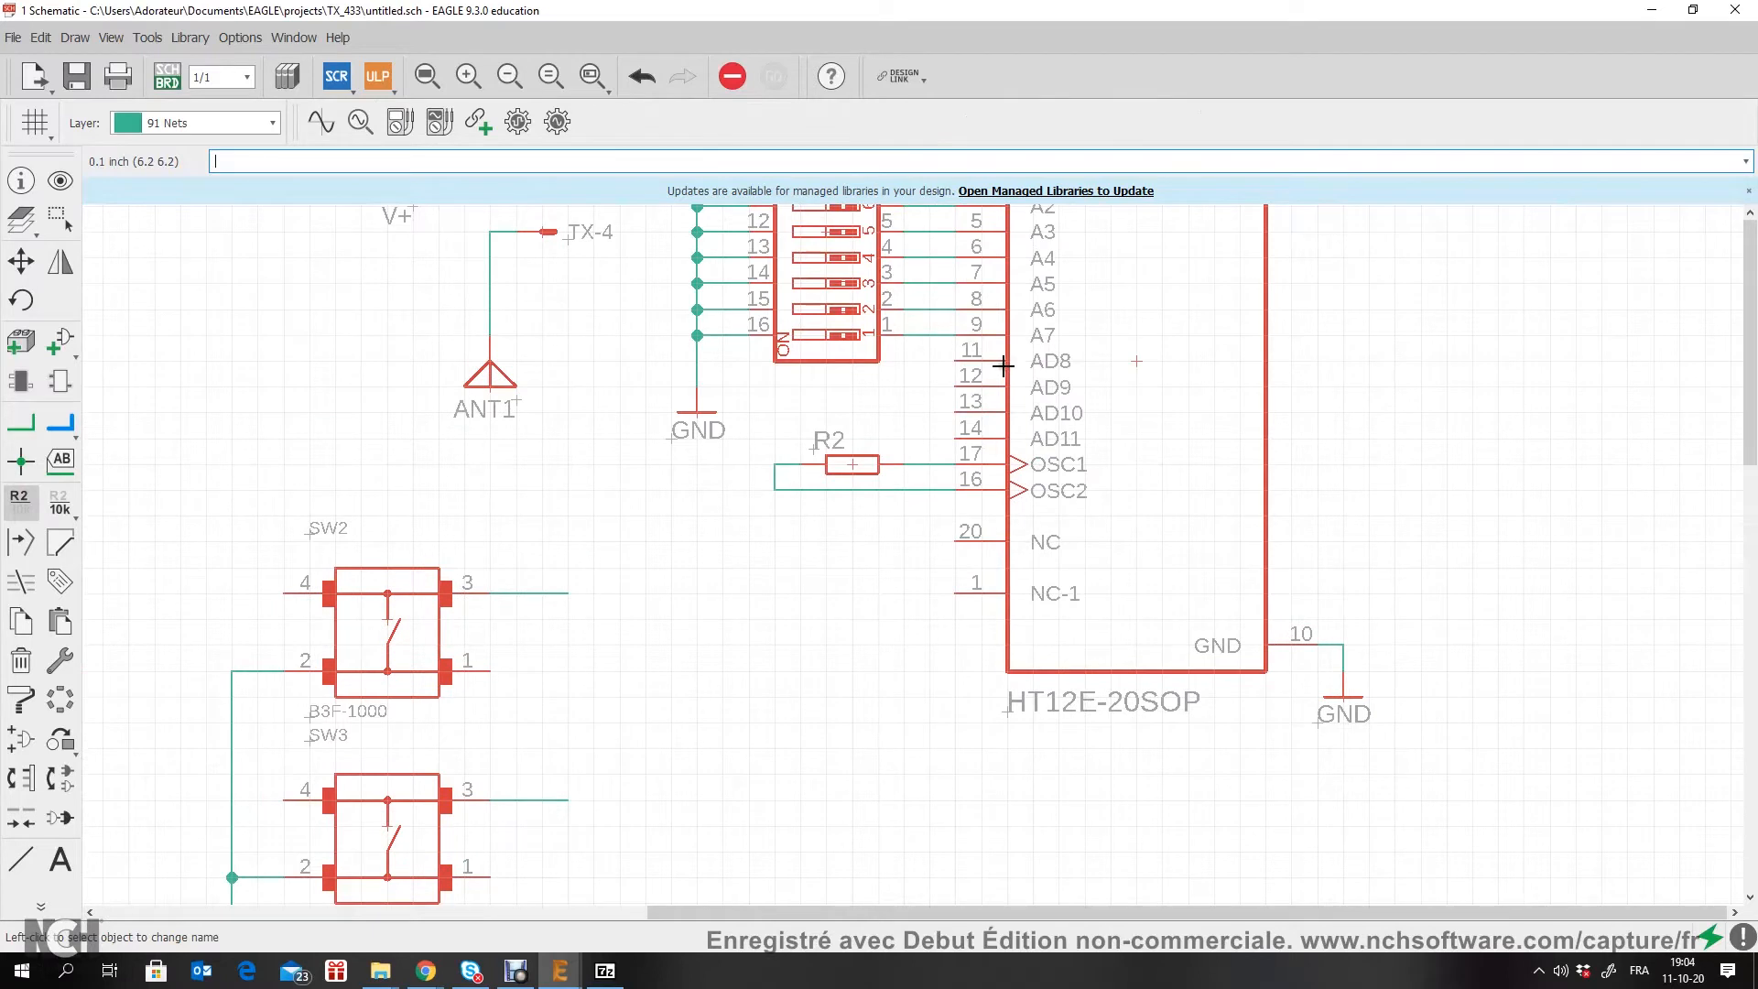
Step: Name SW2's pin 3 net D8 and SW3's pin 3 net D9, placing each label at its stub's open end
{"action": "left_click", "coordinate": [560, 595]}
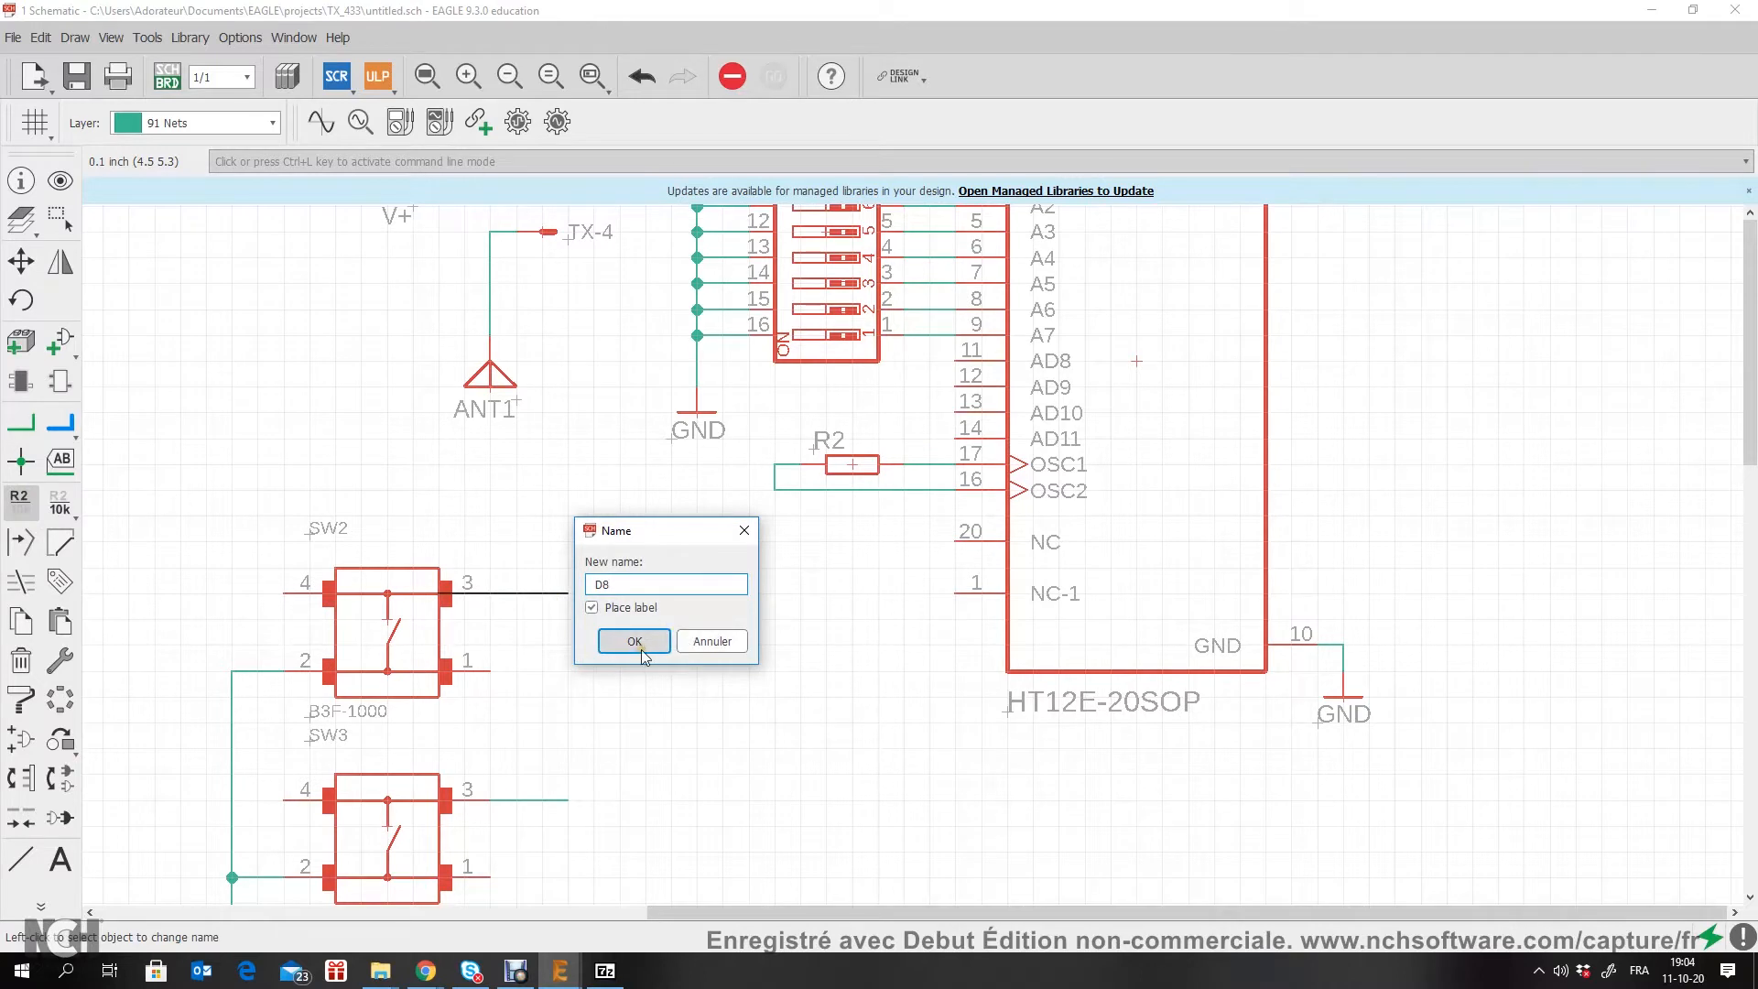
{"action": "left_click", "coordinate": [635, 642]}
{"action": "left_click", "coordinate": [568, 598]}
{"action": "key", "text": "n"}
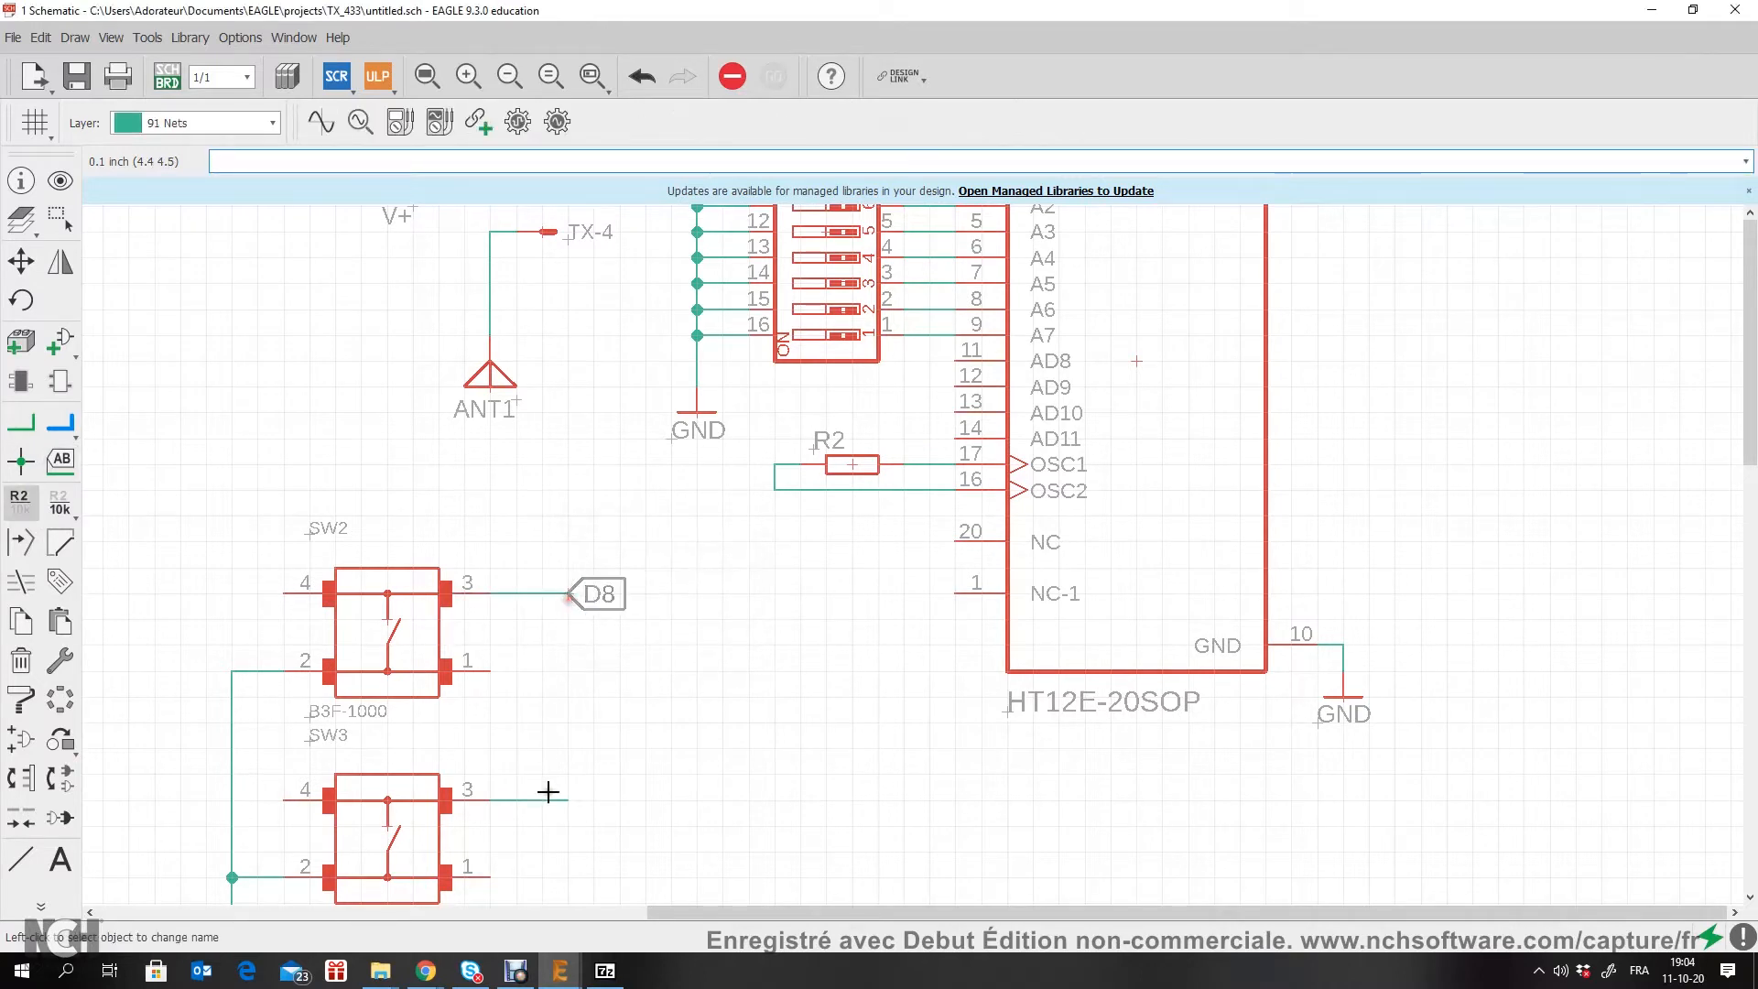
{"action": "left_click", "coordinate": [568, 802]}
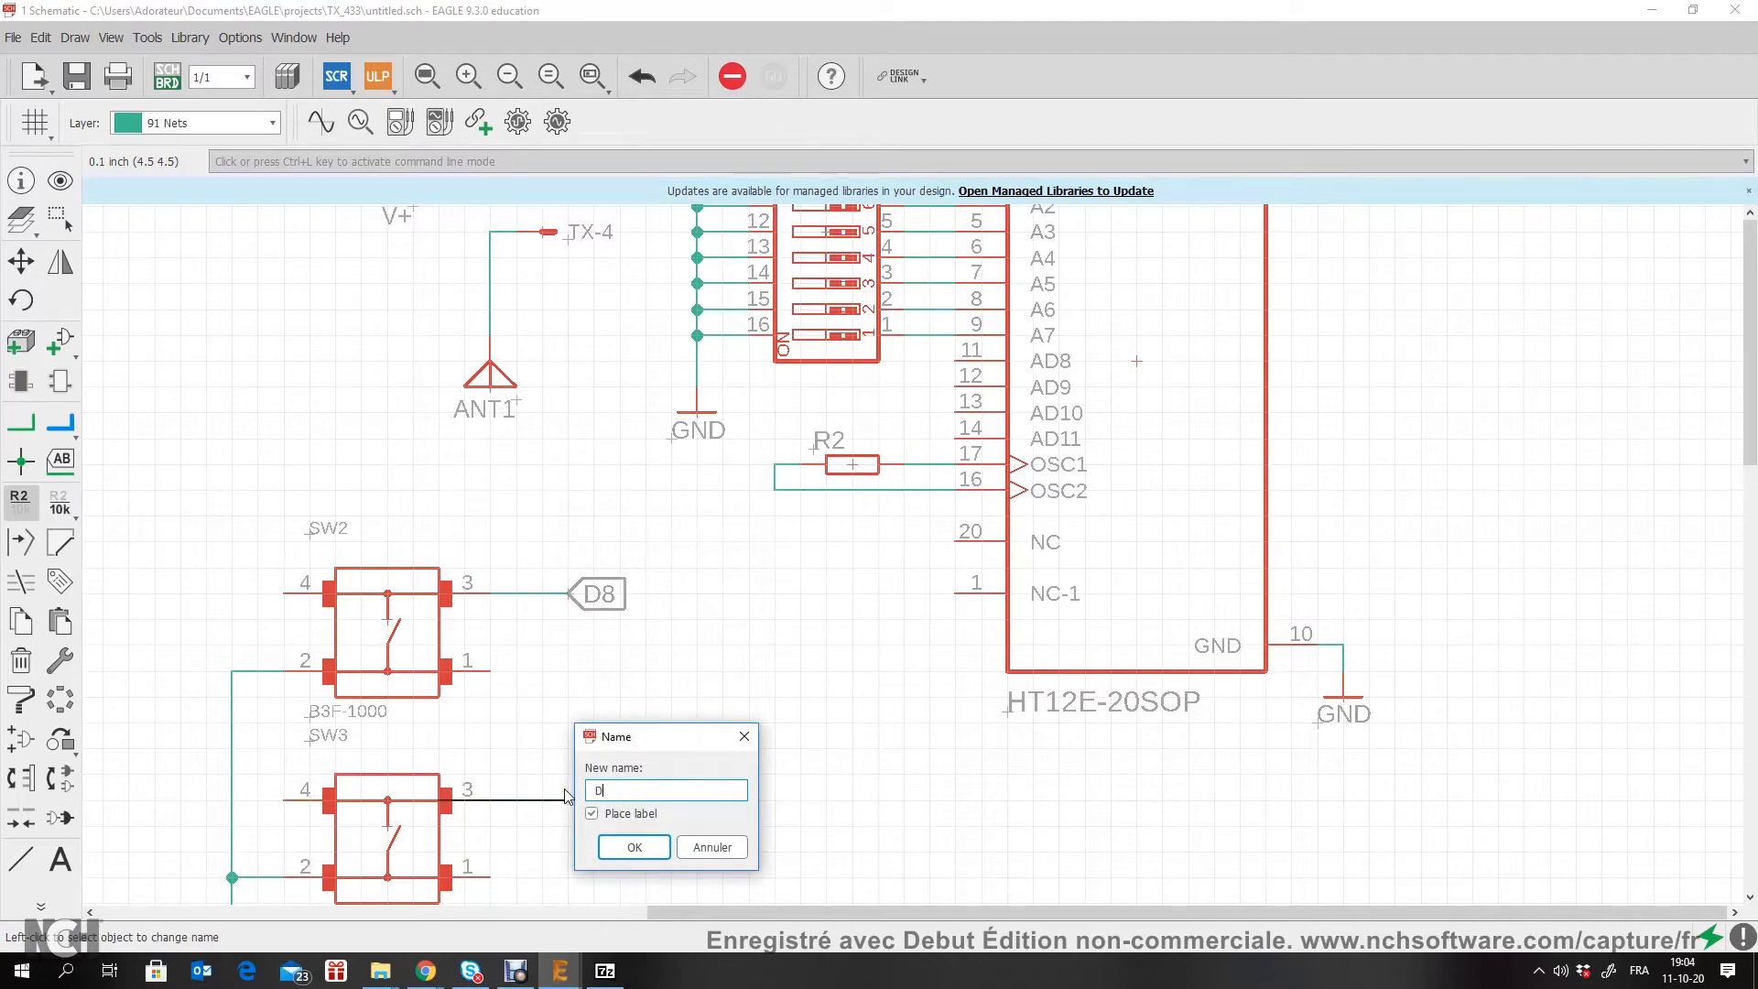
{"action": "key", "text": "Return"}
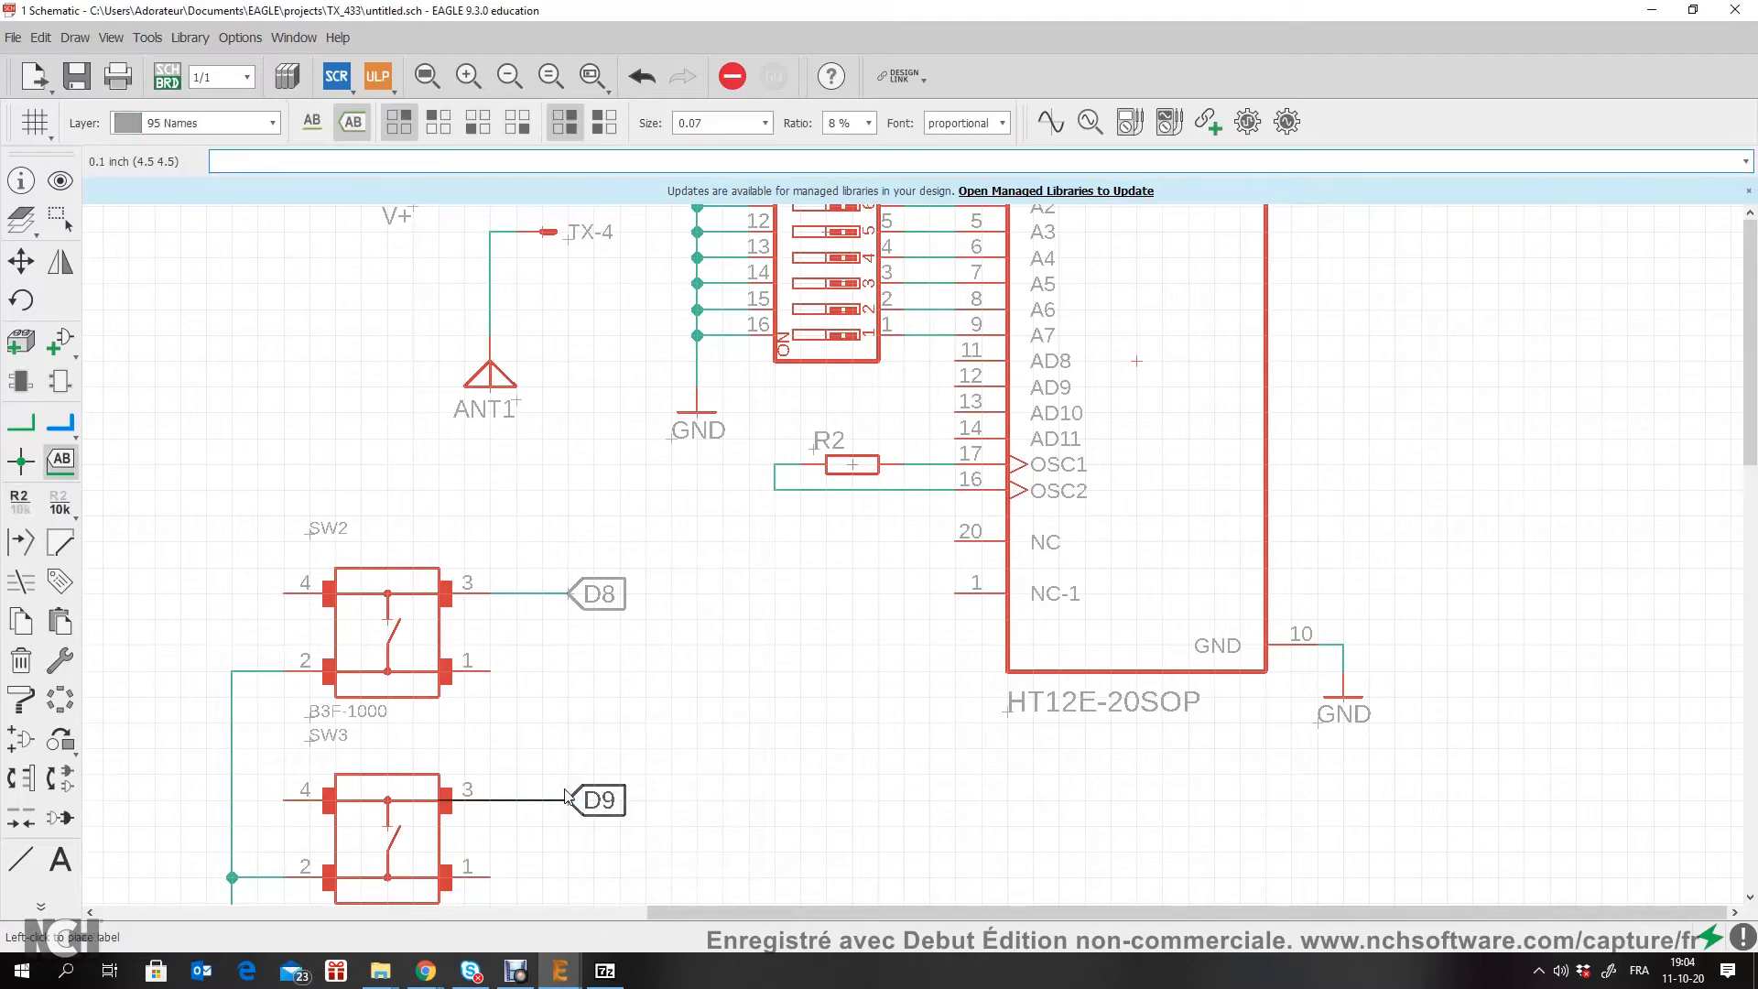
{"action": "left_click", "coordinate": [566, 800]}
Step: Name SW4's pin 3 net D10 and SW5's pin 3 net D11, placing each label at its stub's open end
{"action": "scroll", "coordinate": [706, 785], "scroll_direction": "down", "scroll_amount": 4}
{"action": "scroll", "coordinate": [587, 649], "scroll_direction": "up", "scroll_amount": 4}
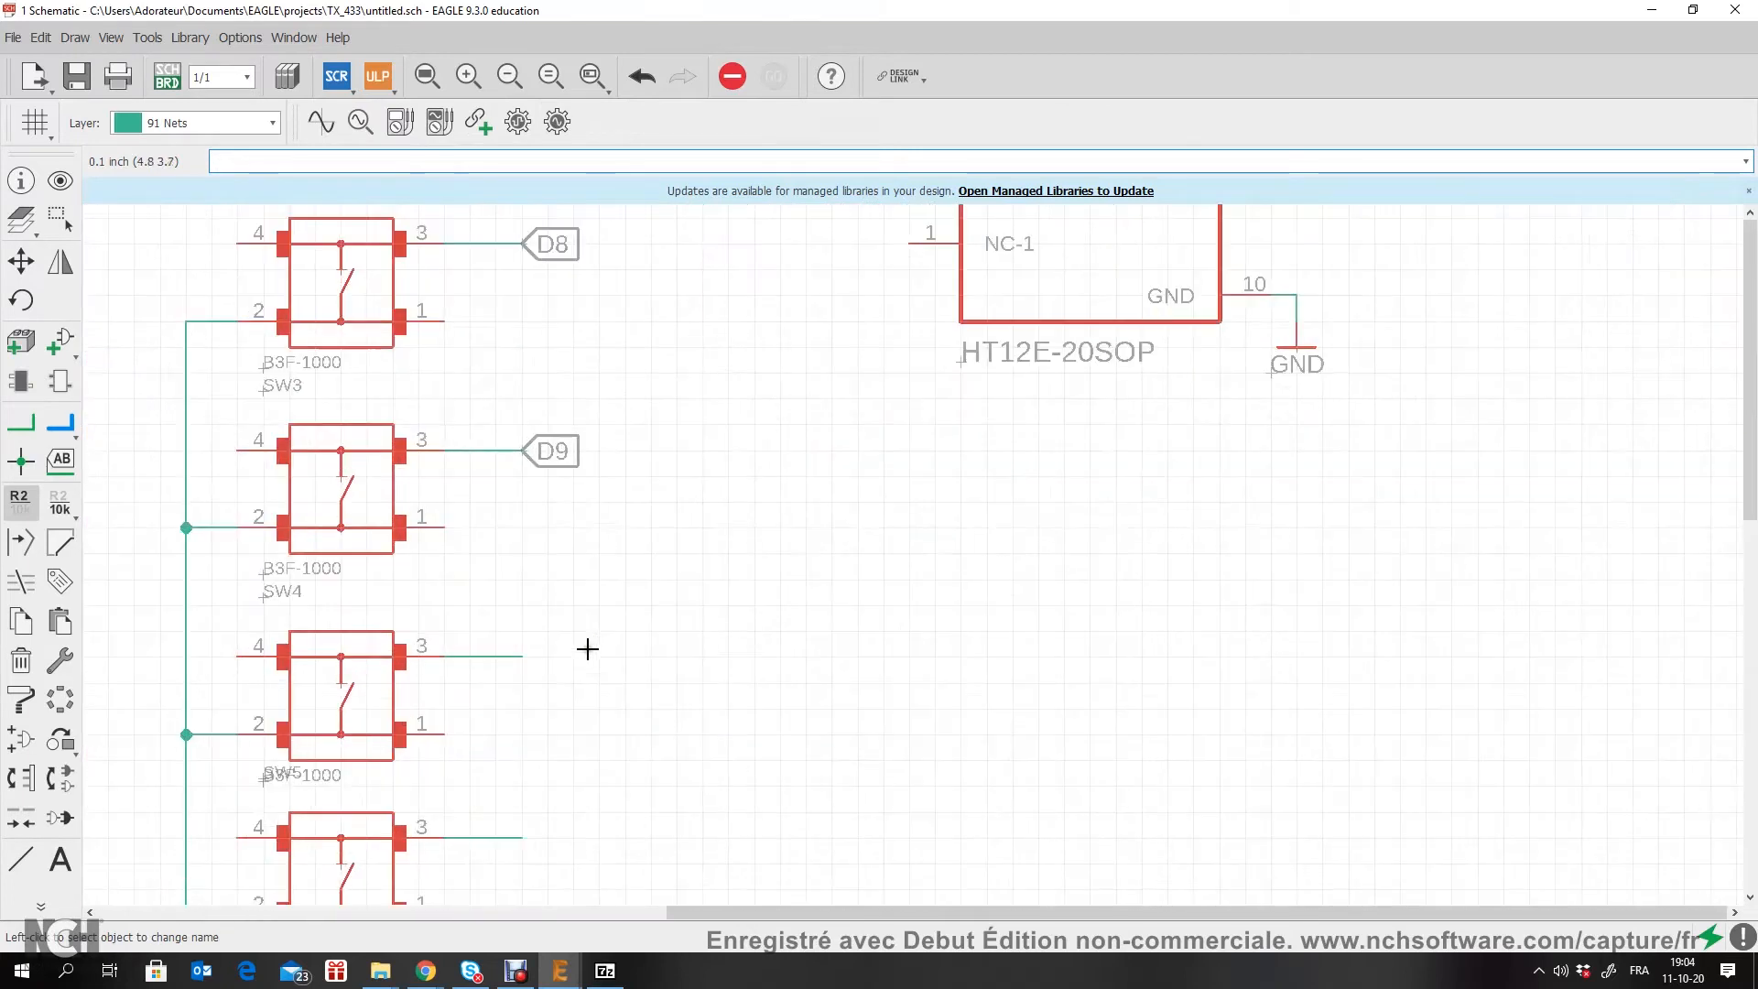
{"action": "left_click", "coordinate": [522, 656]}
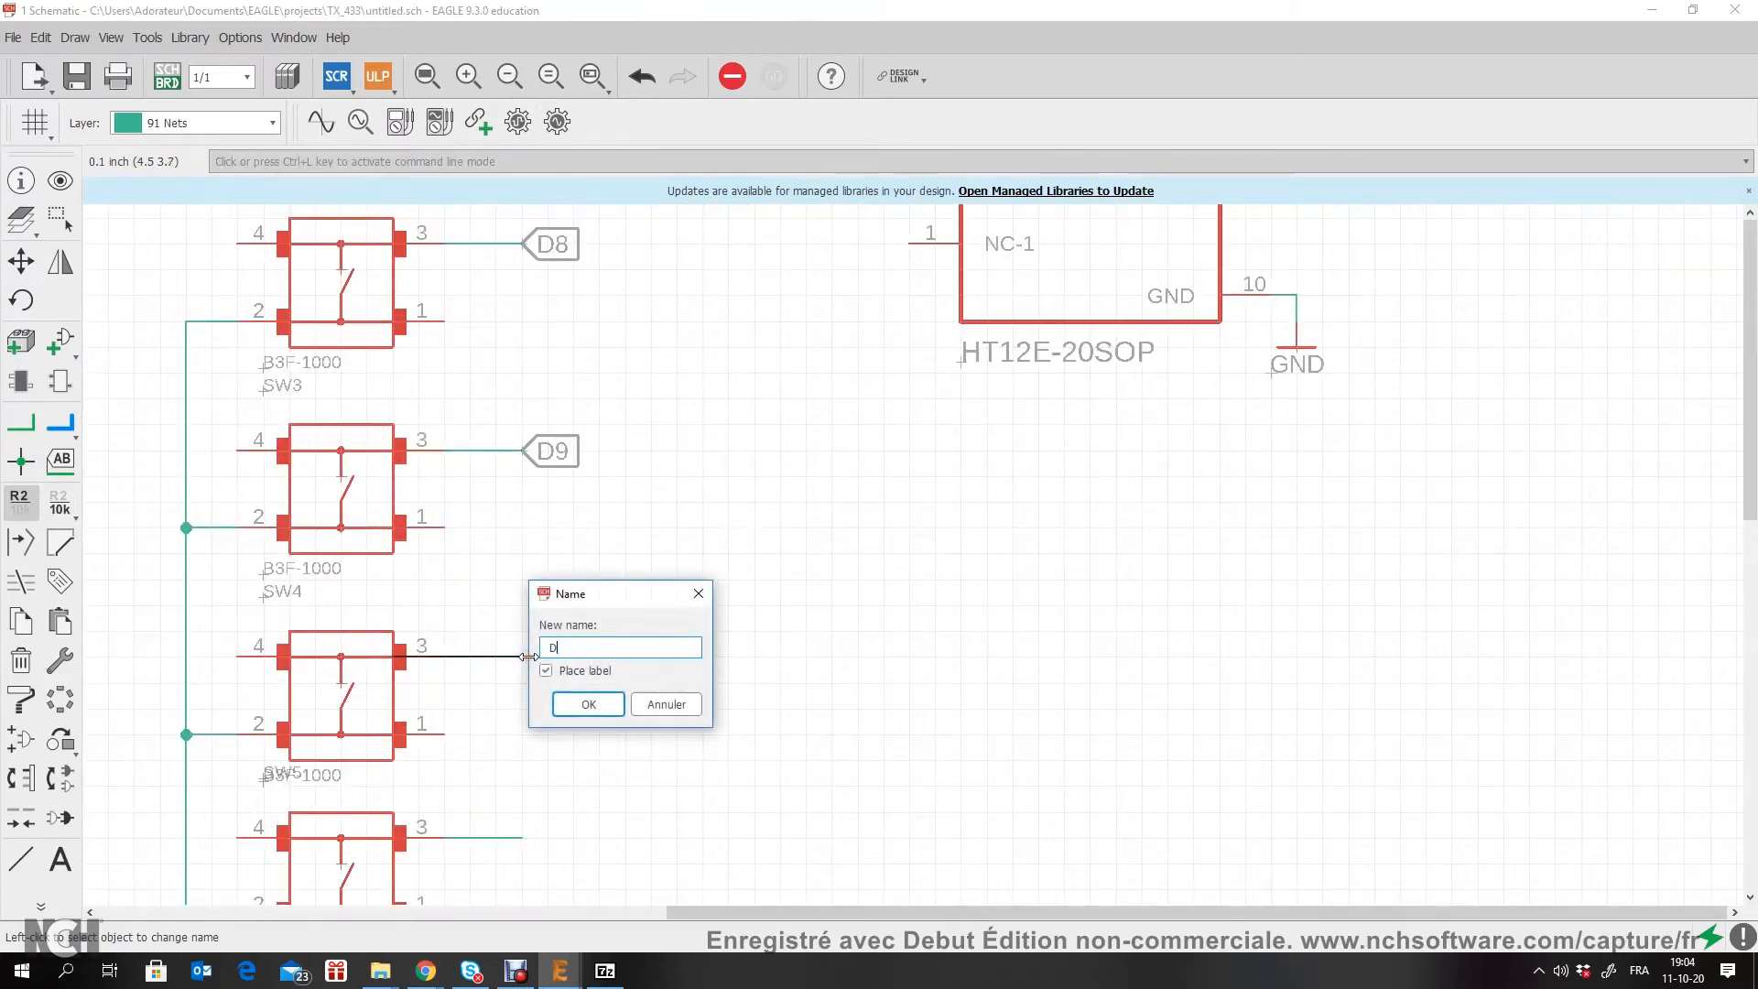
{"action": "type", "text": "D10"}
{"action": "key", "text": "Return"}
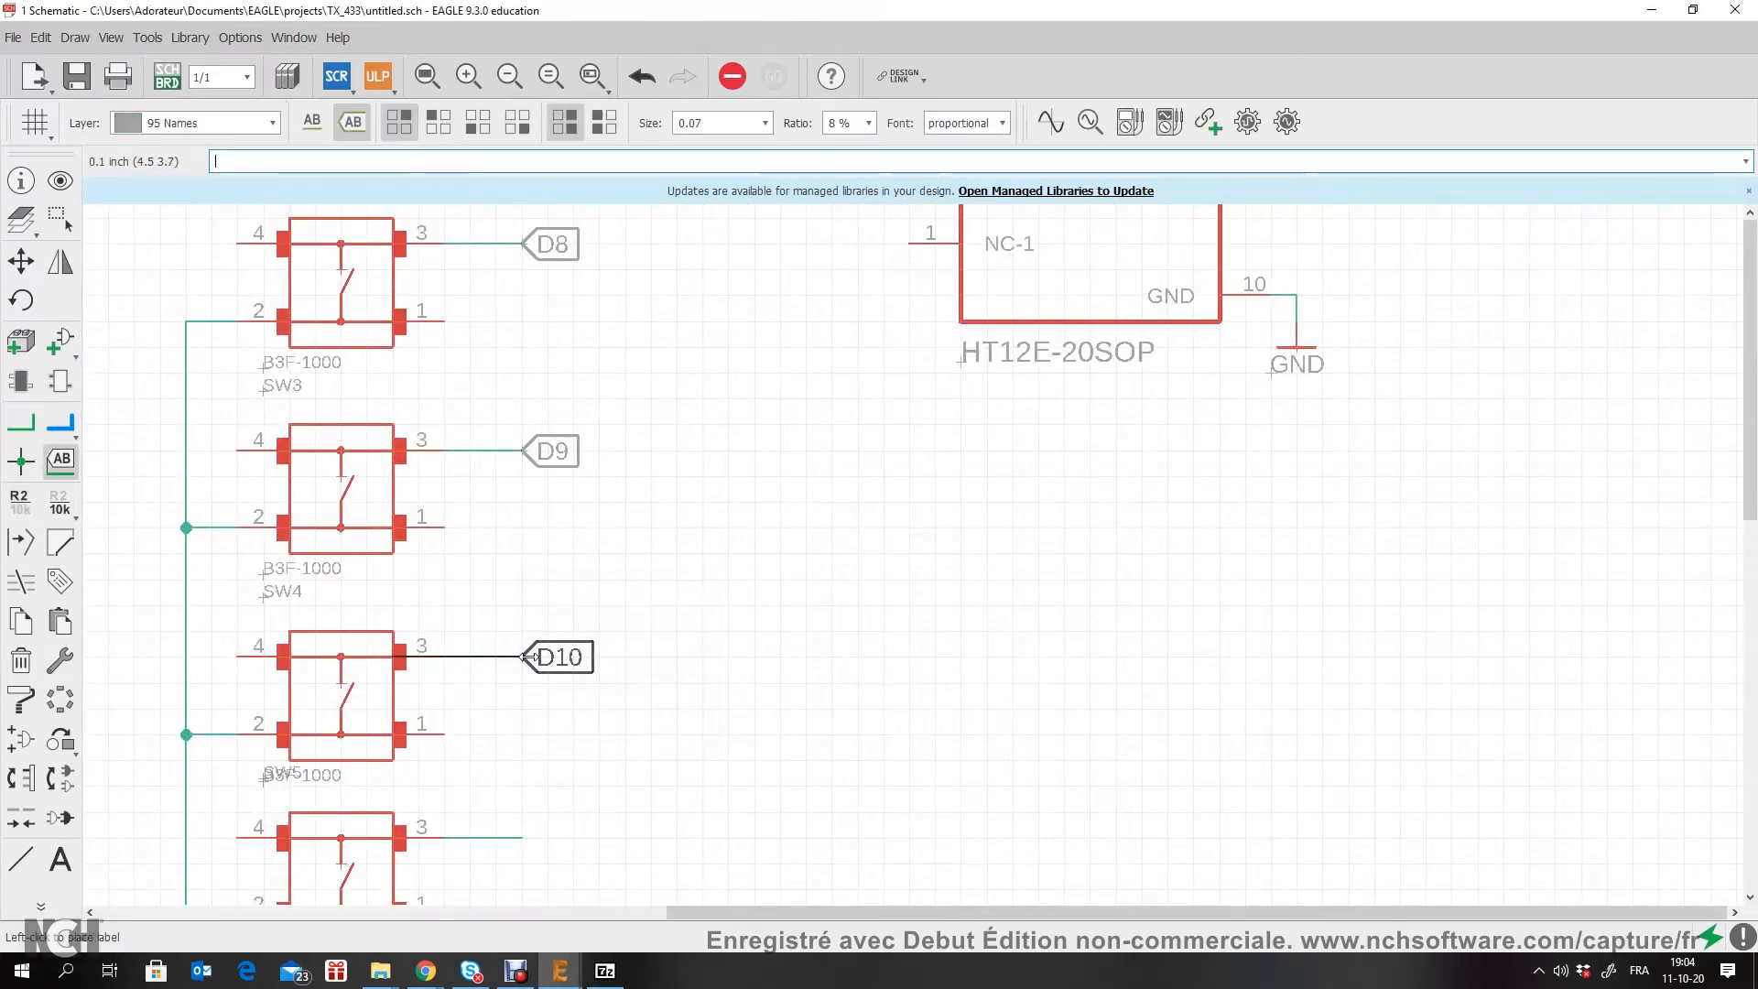
{"action": "left_click", "coordinate": [522, 656]}
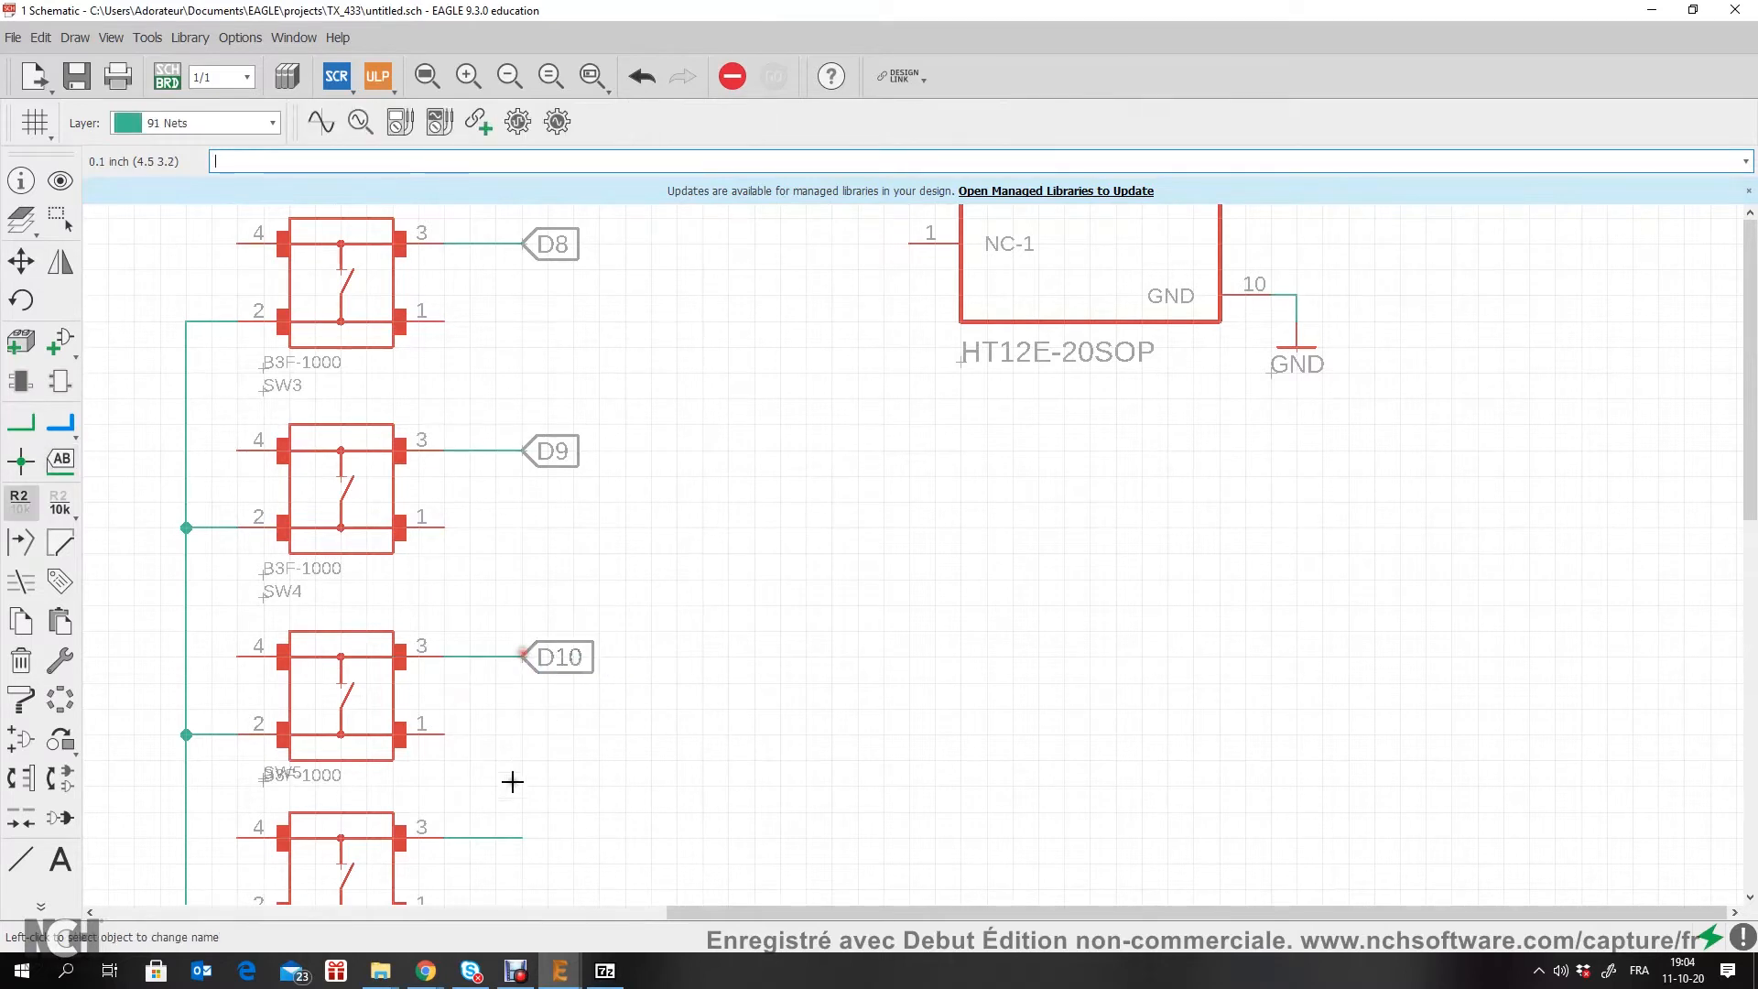
{"action": "left_click", "coordinate": [518, 838]}
{"action": "type", "text": "D"}
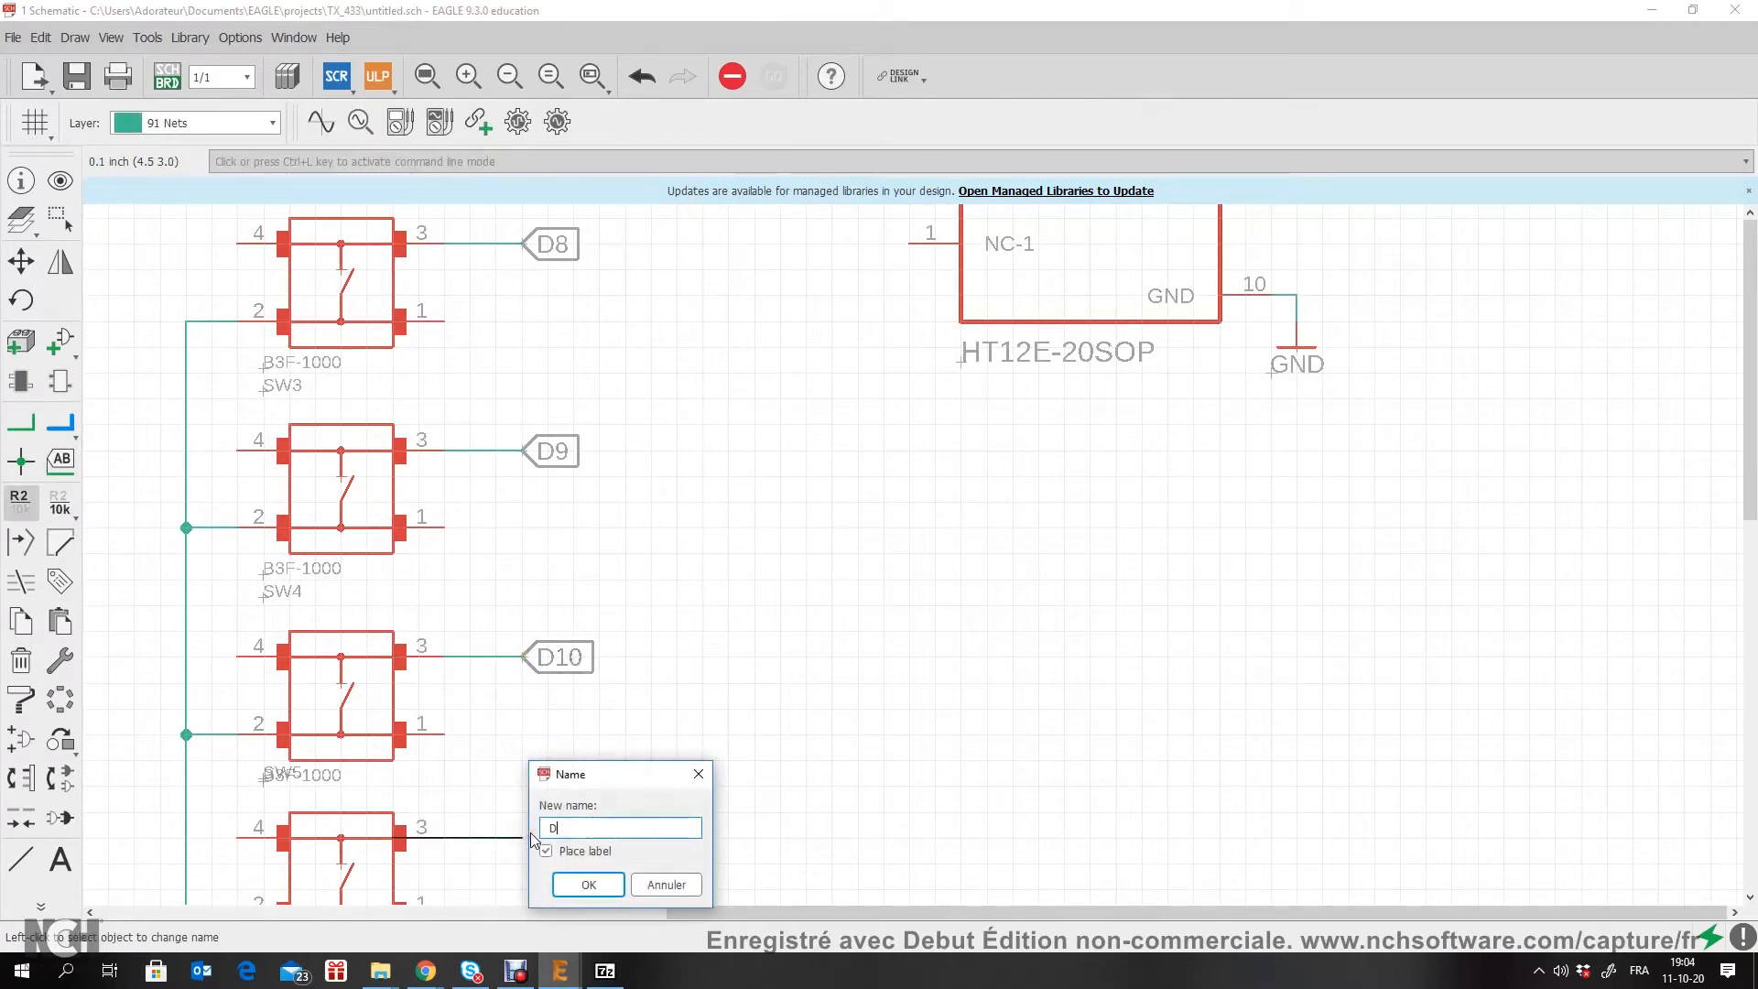
{"action": "type", "text": "11"}
{"action": "left_click", "coordinate": [587, 881]}
{"action": "left_click", "coordinate": [524, 837]}
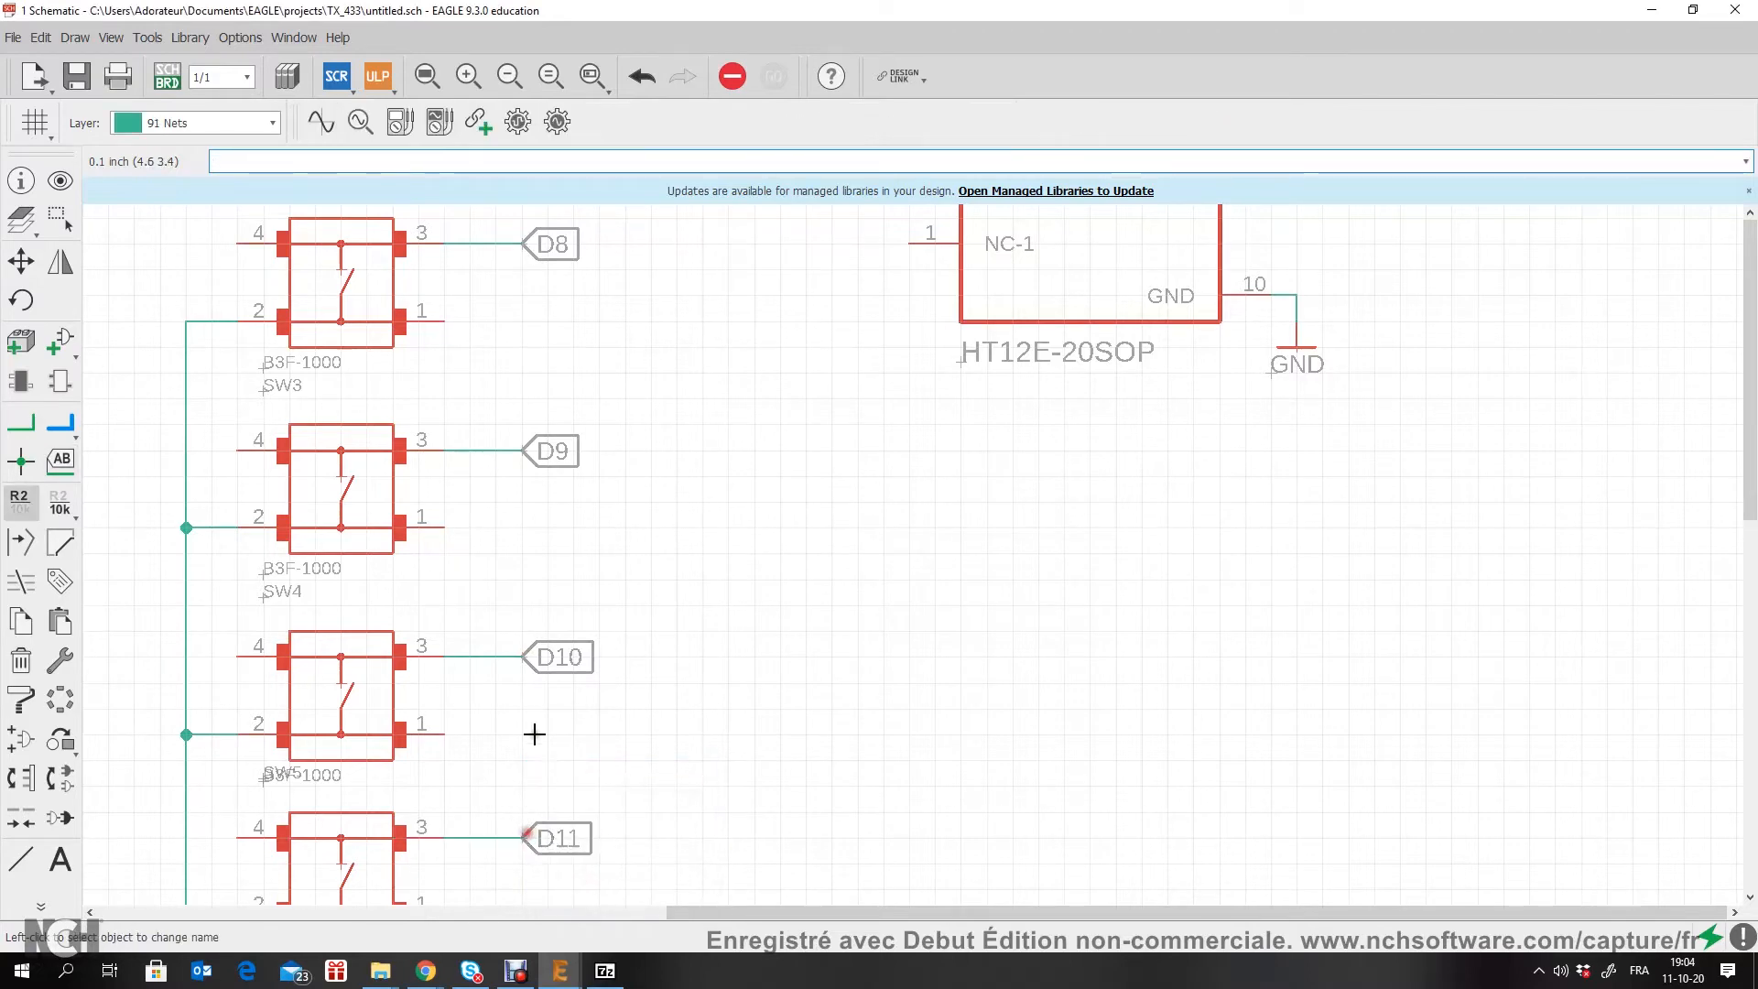
Step: Draw short horizontal net stubs outward from U1's AD8, AD9, AD10 and AD11 pins
{"action": "scroll", "coordinate": [577, 482], "scroll_direction": "down", "scroll_amount": 3}
{"action": "scroll", "coordinate": [585, 483], "scroll_direction": "up", "scroll_amount": 5}
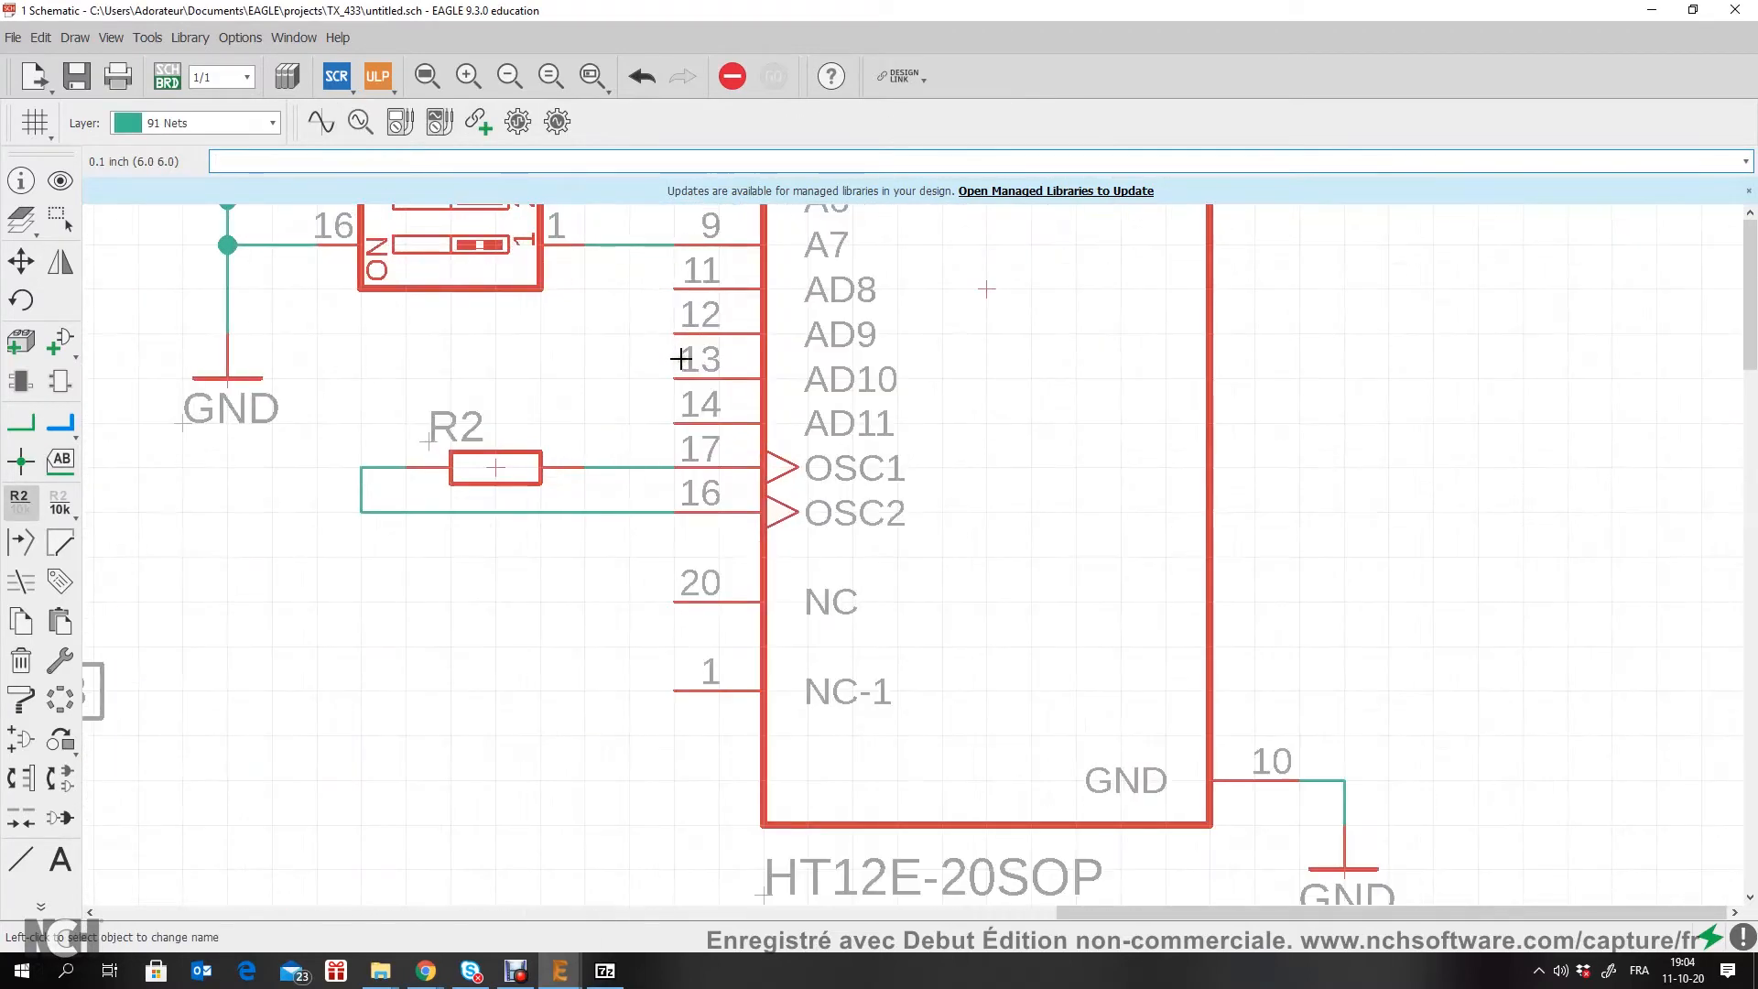
{"action": "left_click", "coordinate": [35, 423]}
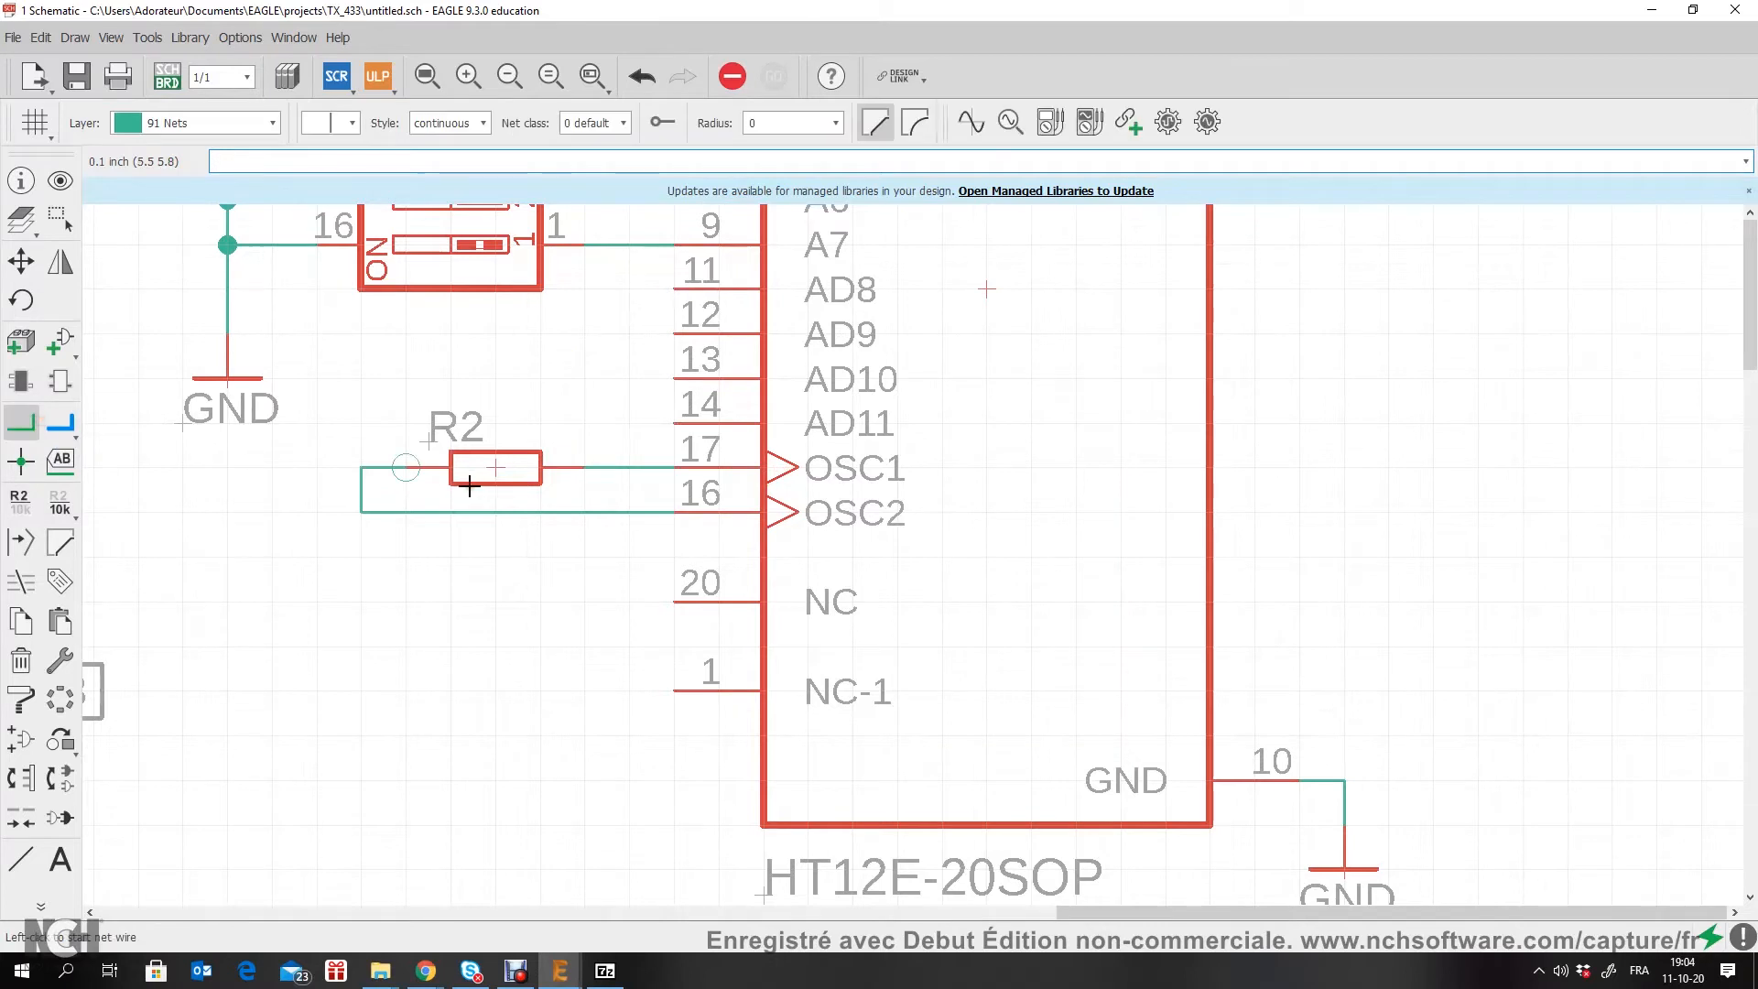
{"action": "middle_click_drag", "start_coordinate": [467, 481], "coordinate": [518, 794]}
{"action": "left_click", "coordinate": [724, 636]}
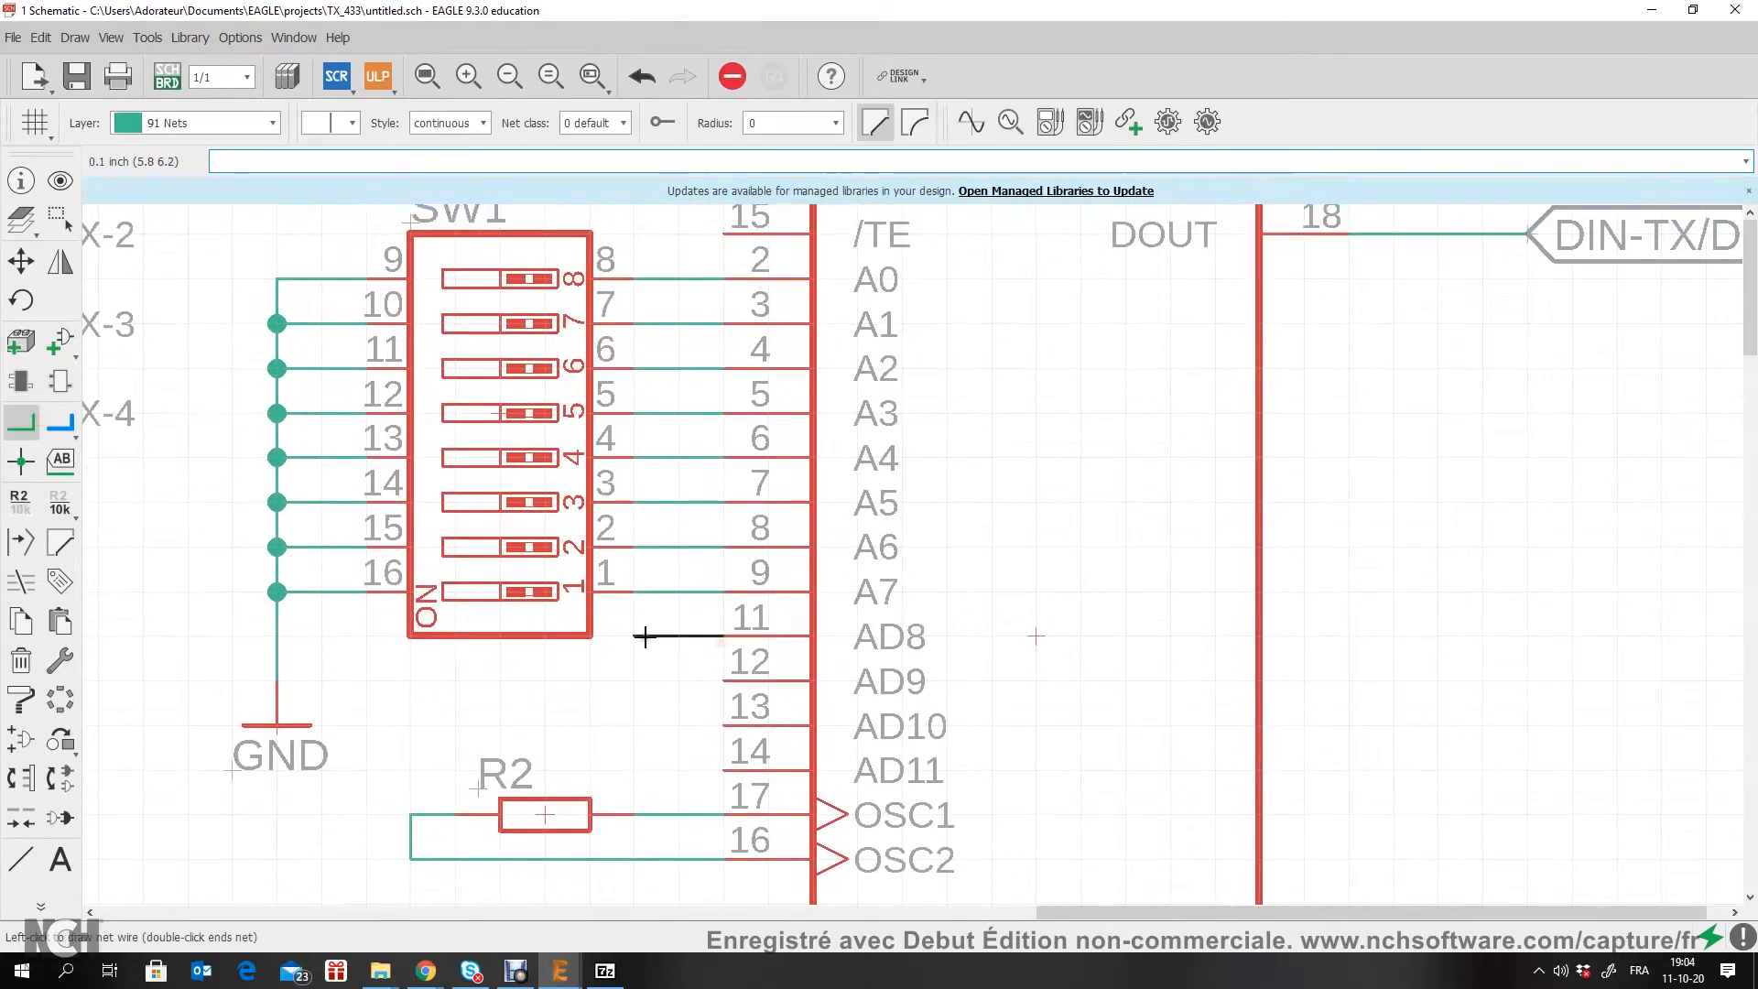
{"action": "double_click", "coordinate": [633, 635]}
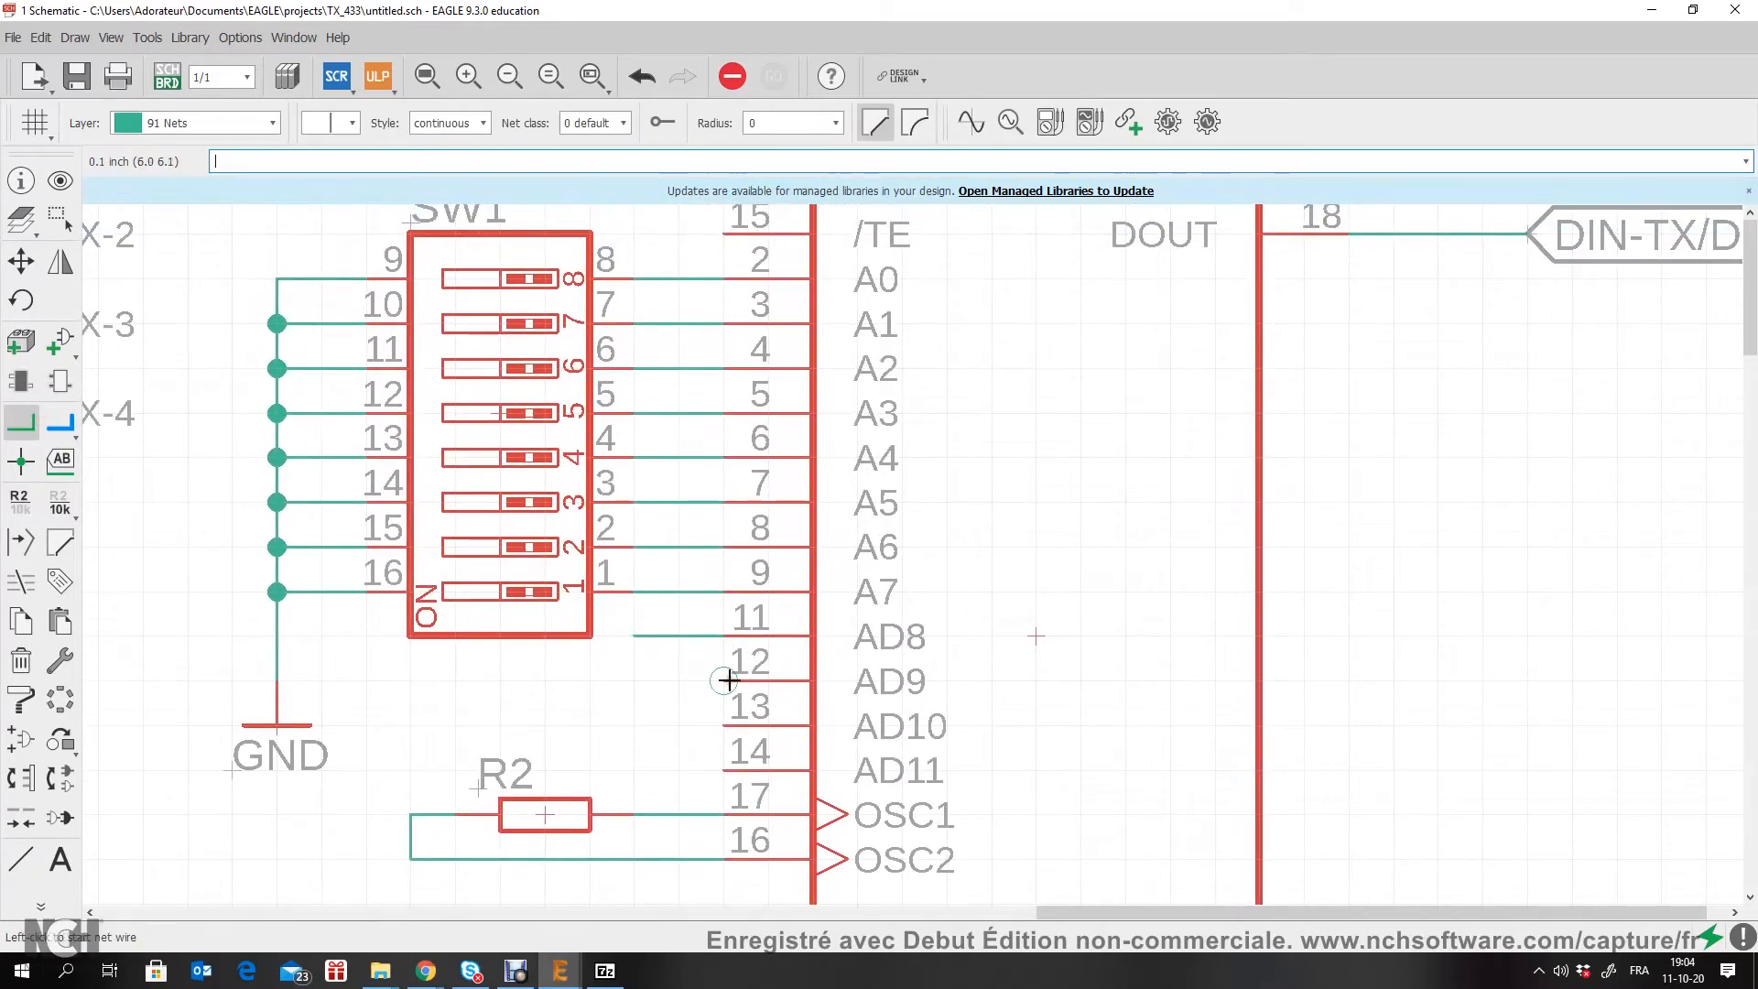
{"action": "left_click", "coordinate": [728, 681]}
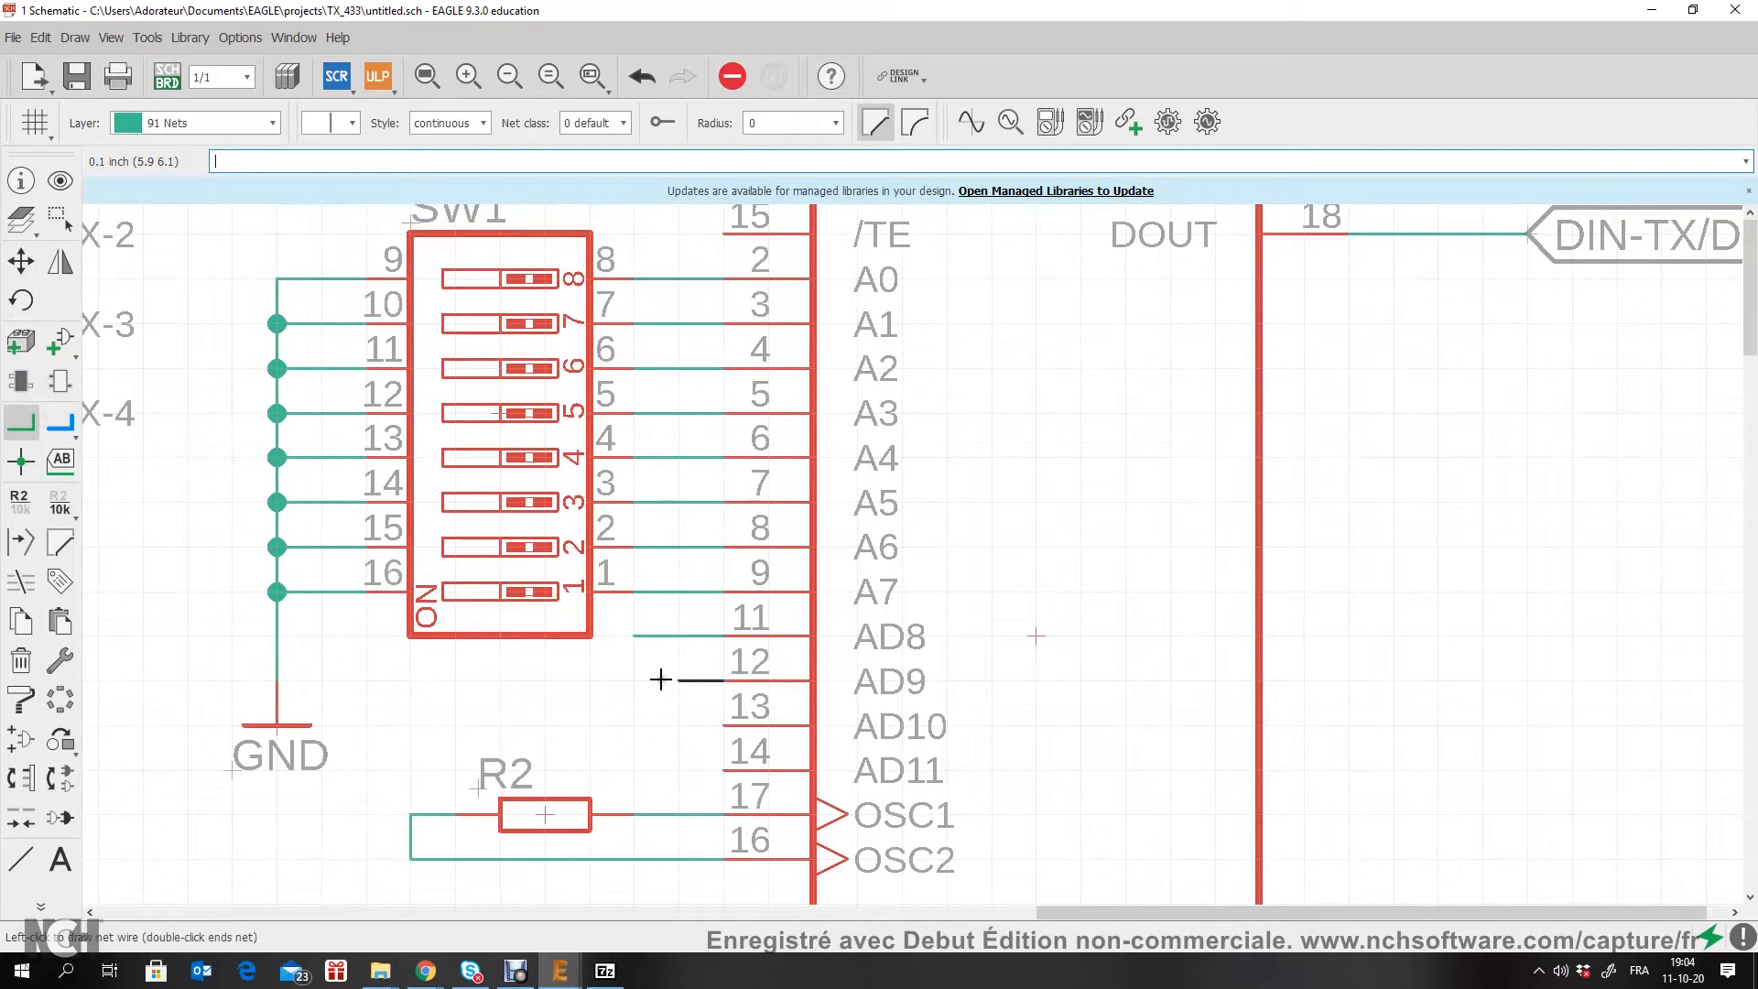
{"action": "double_click", "coordinate": [633, 680]}
{"action": "left_click", "coordinate": [727, 725]}
{"action": "double_click", "coordinate": [633, 726]}
{"action": "left_click", "coordinate": [720, 770]}
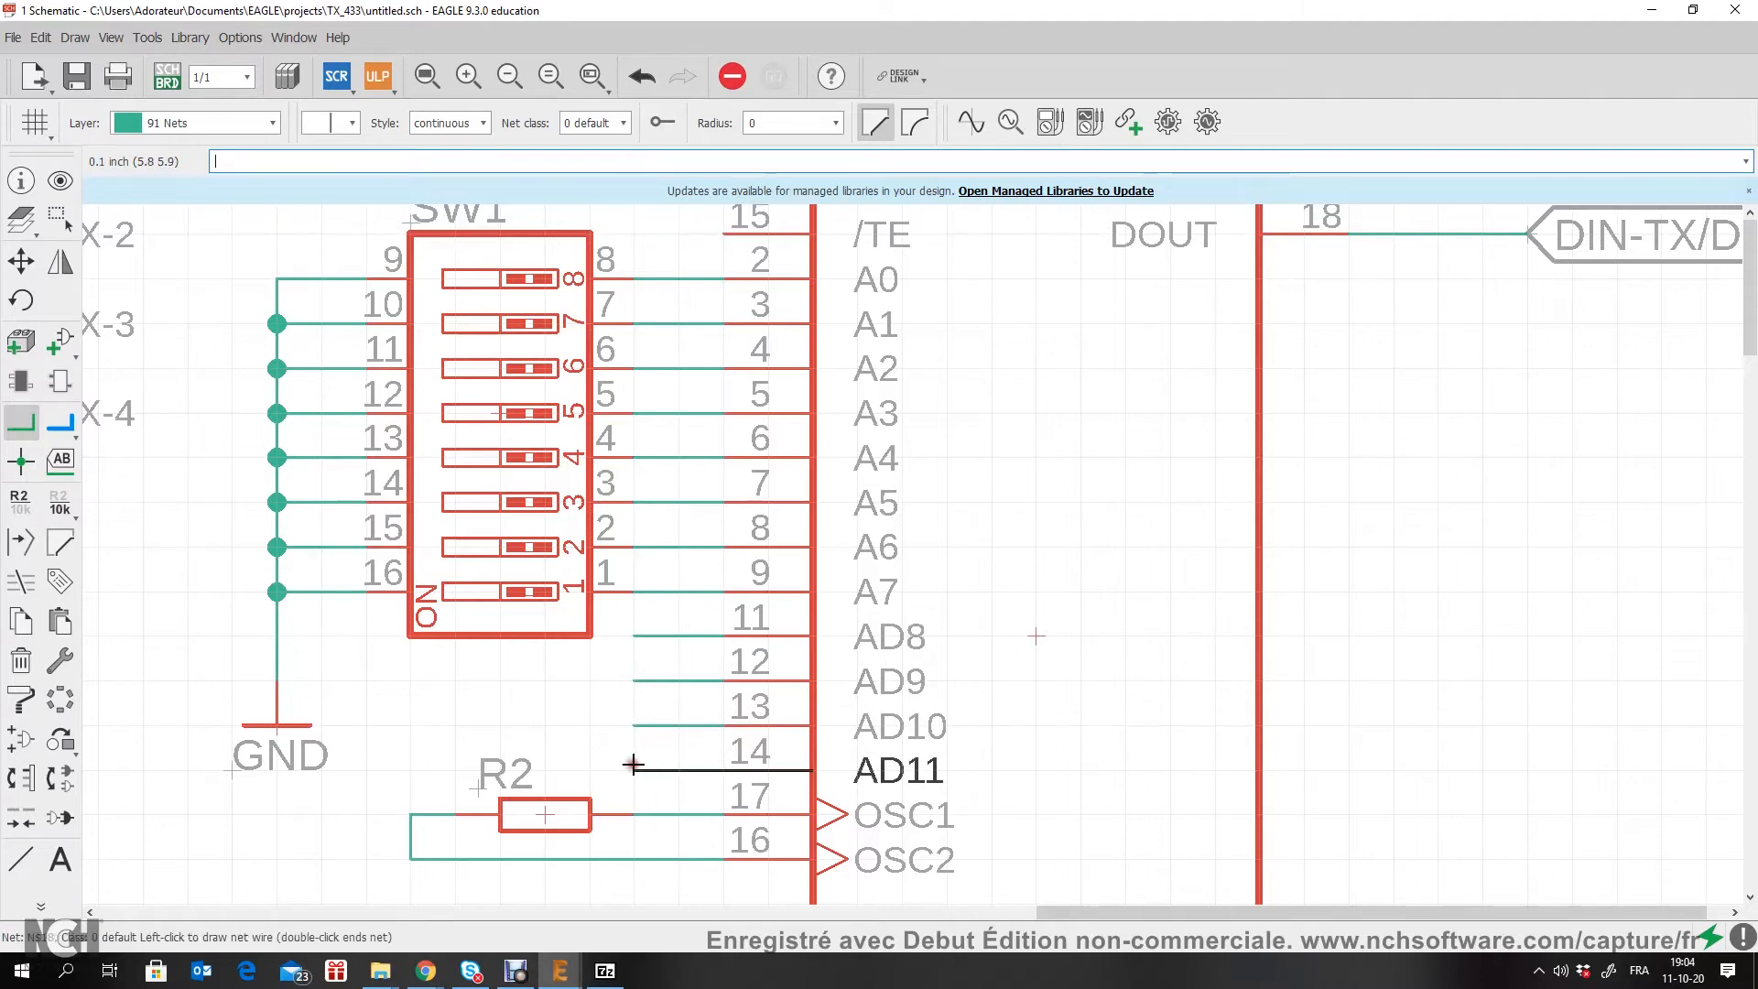
{"action": "scroll", "coordinate": [629, 766], "scroll_direction": "down", "scroll_amount": 3}
{"action": "double_click", "coordinate": [564, 785]}
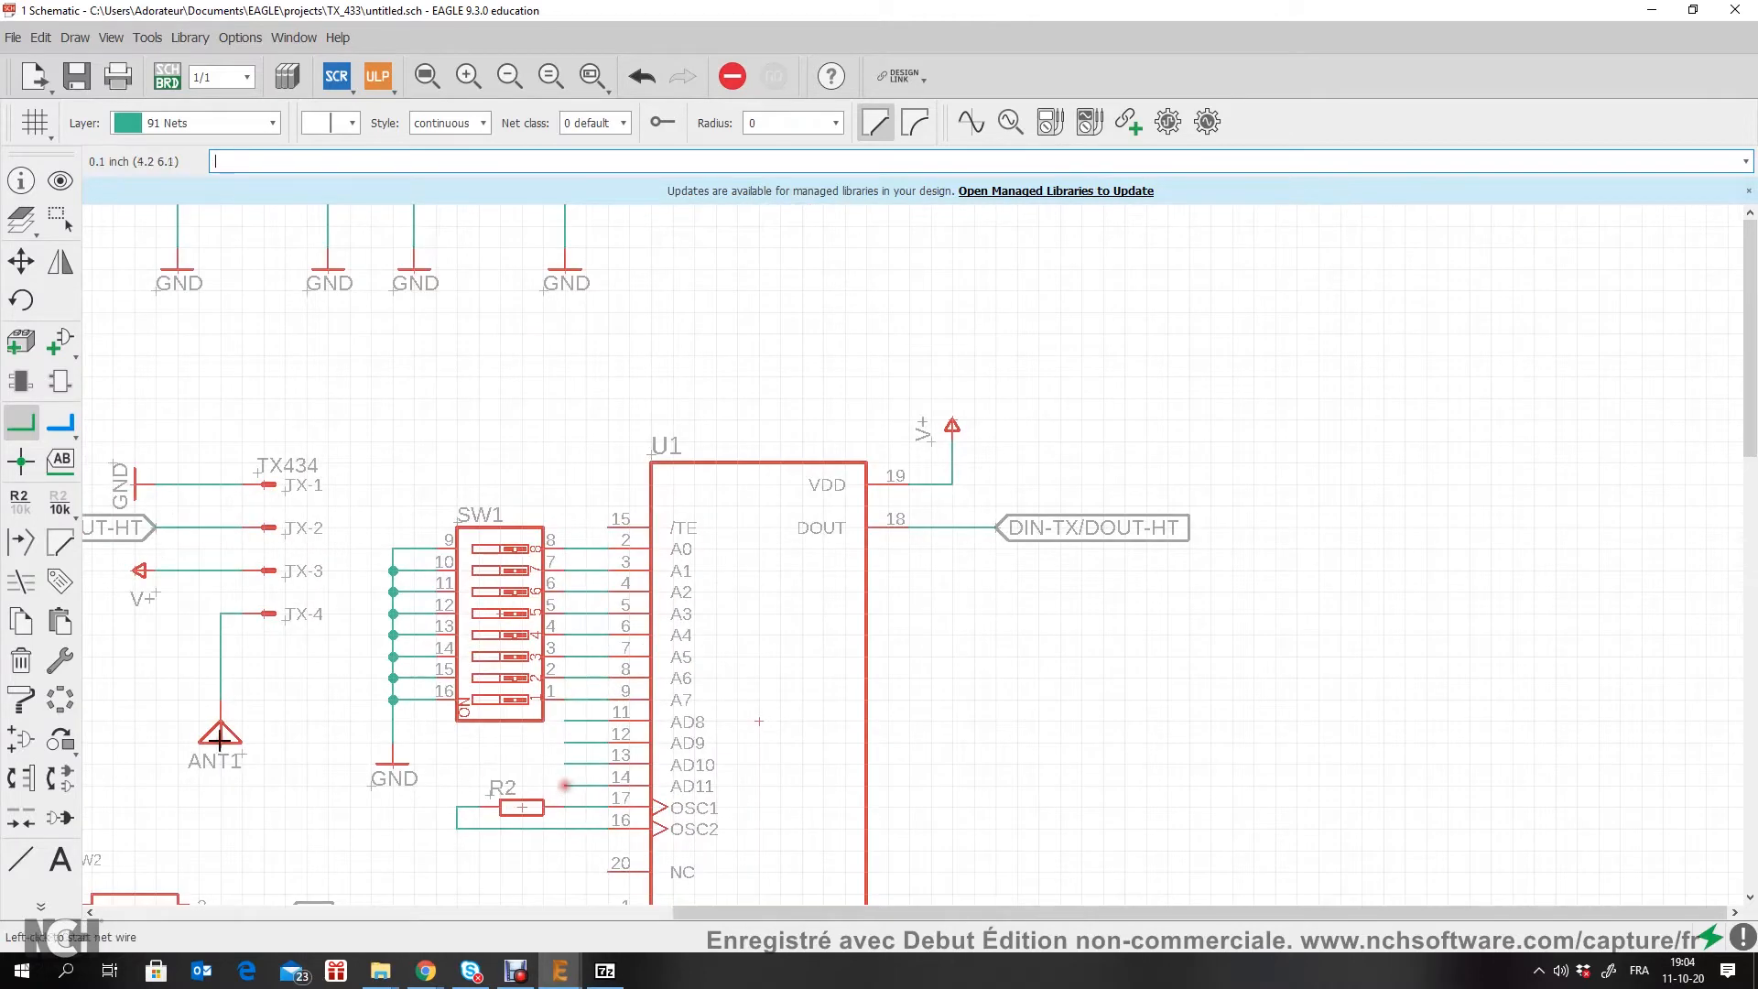
Step: Name U1's AD8 net D8, accept connecting it to the existing D8 net, and place its label rotated to point at the stub's open end
{"action": "left_click", "coordinate": [21, 500]}
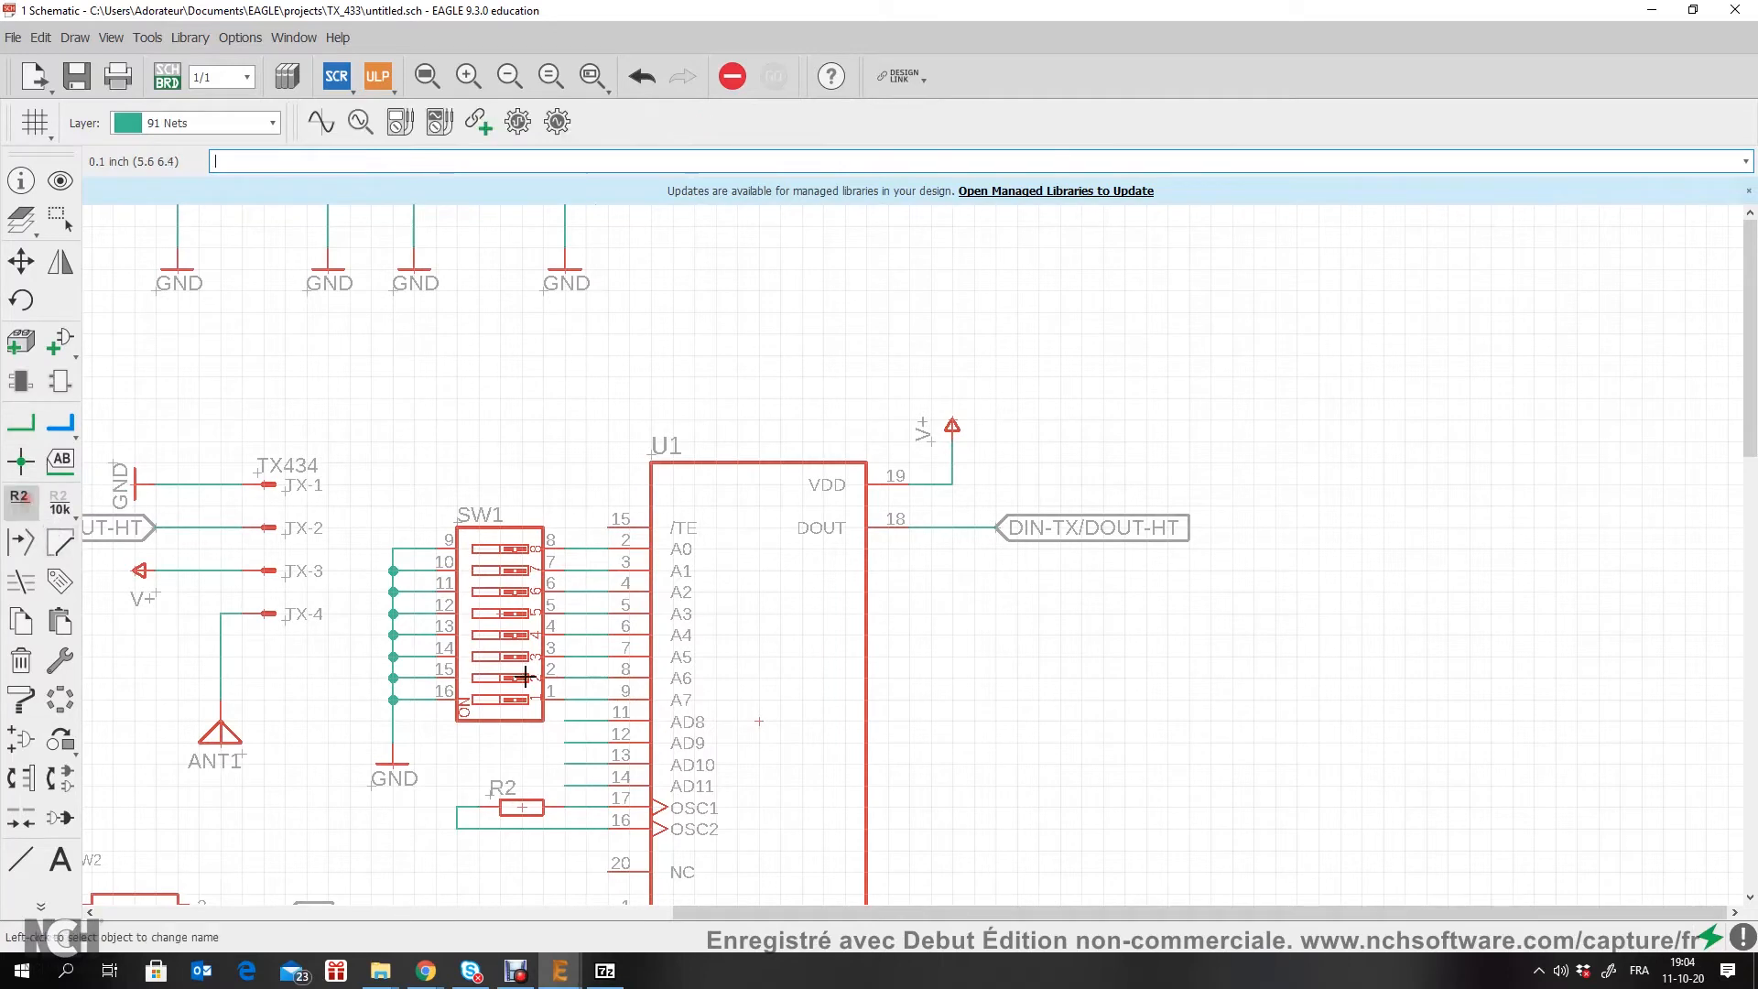
{"action": "scroll", "coordinate": [568, 722], "scroll_direction": "up", "scroll_amount": 3}
{"action": "left_click", "coordinate": [580, 653]}
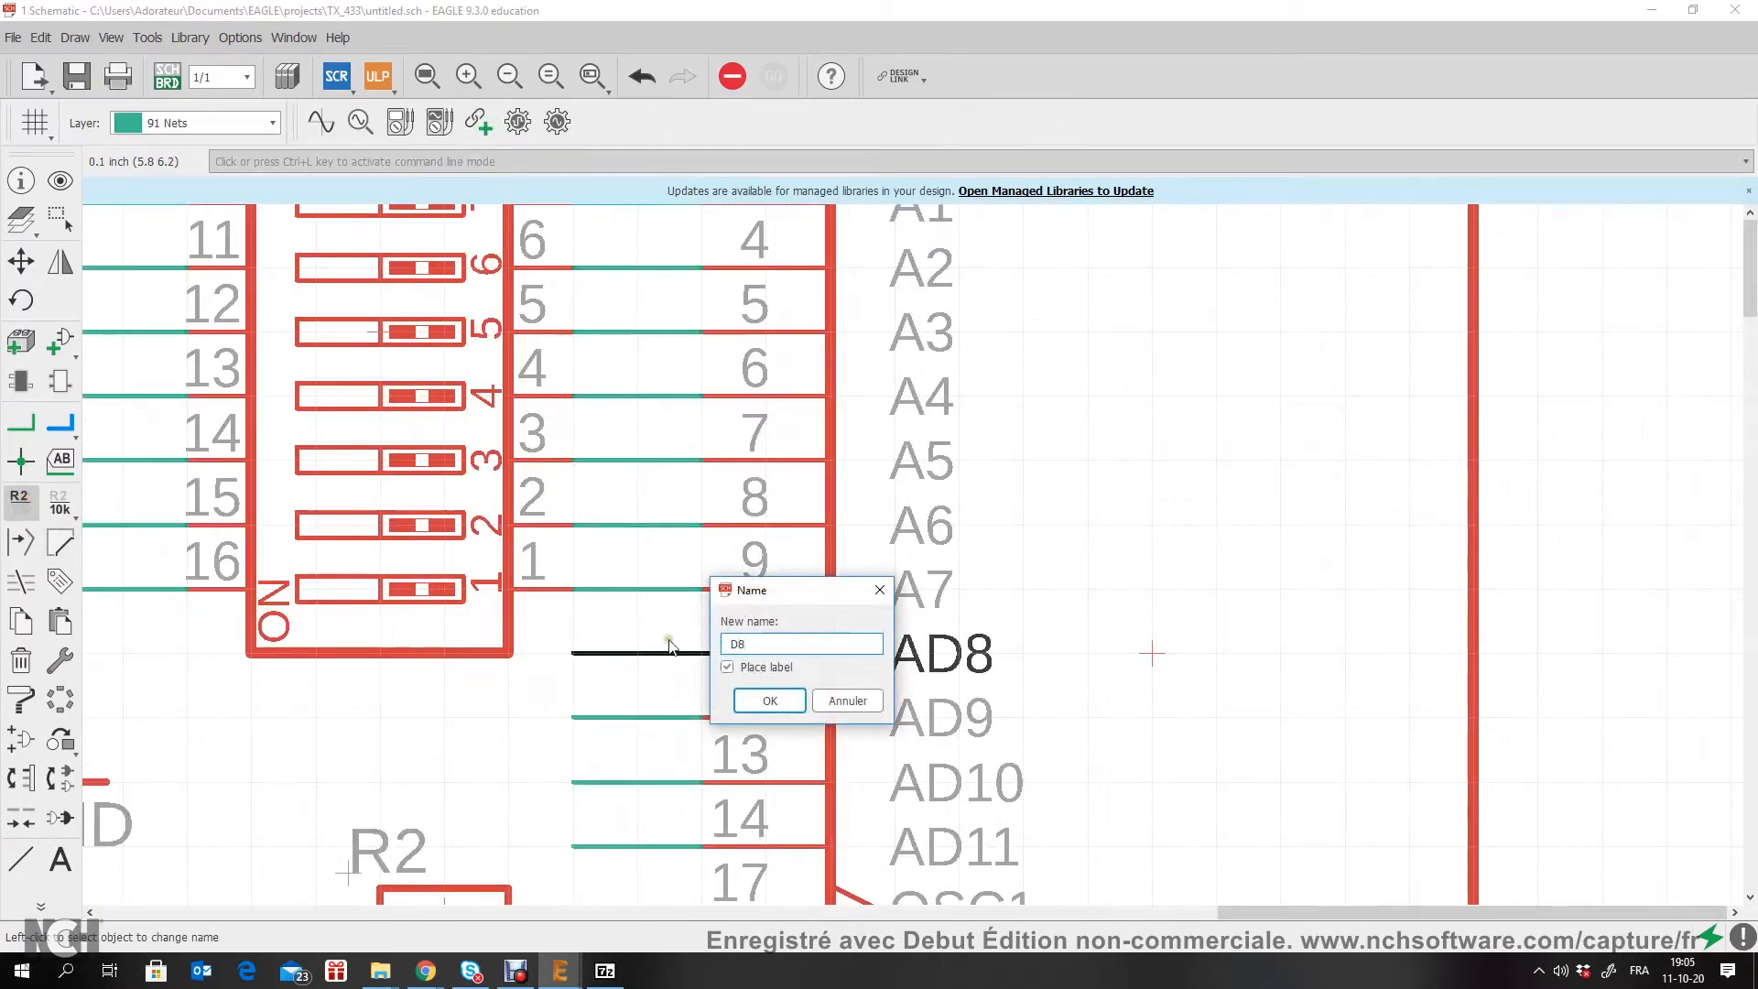
{"action": "left_click", "coordinate": [772, 700]}
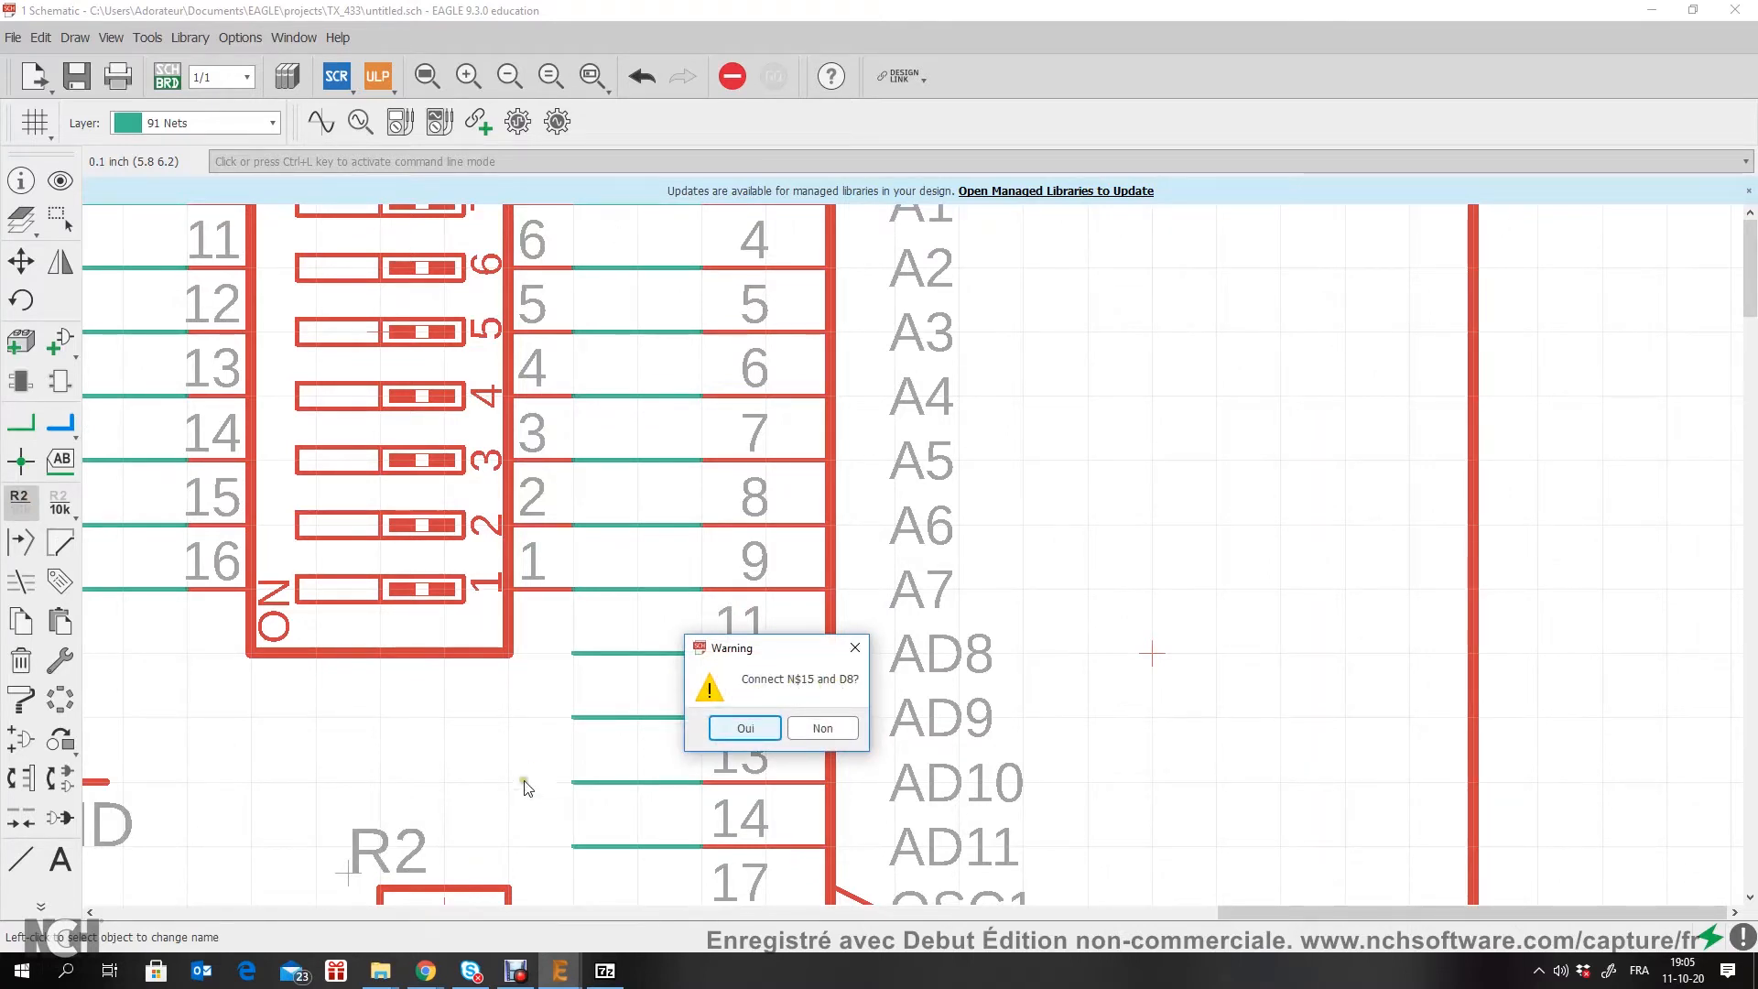
{"action": "left_click", "coordinate": [769, 728]}
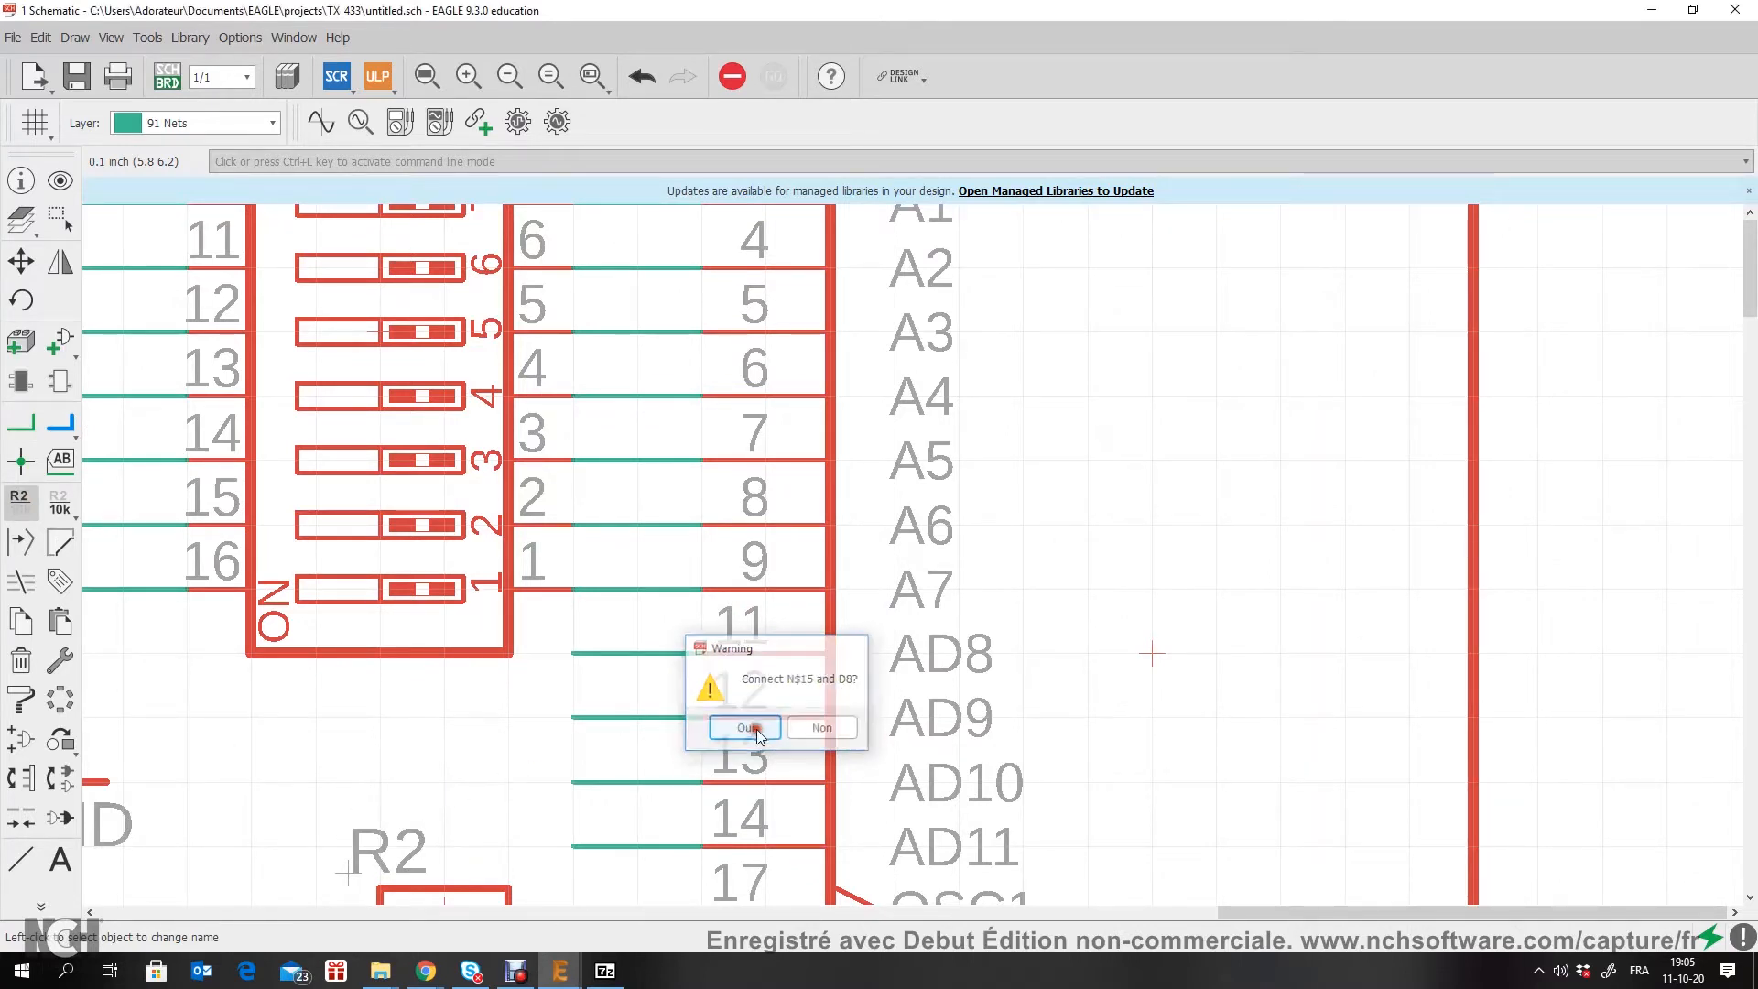
{"action": "right_click", "coordinate": [532, 657]}
{"action": "right_click", "coordinate": [538, 653]}
{"action": "left_click", "coordinate": [538, 653]}
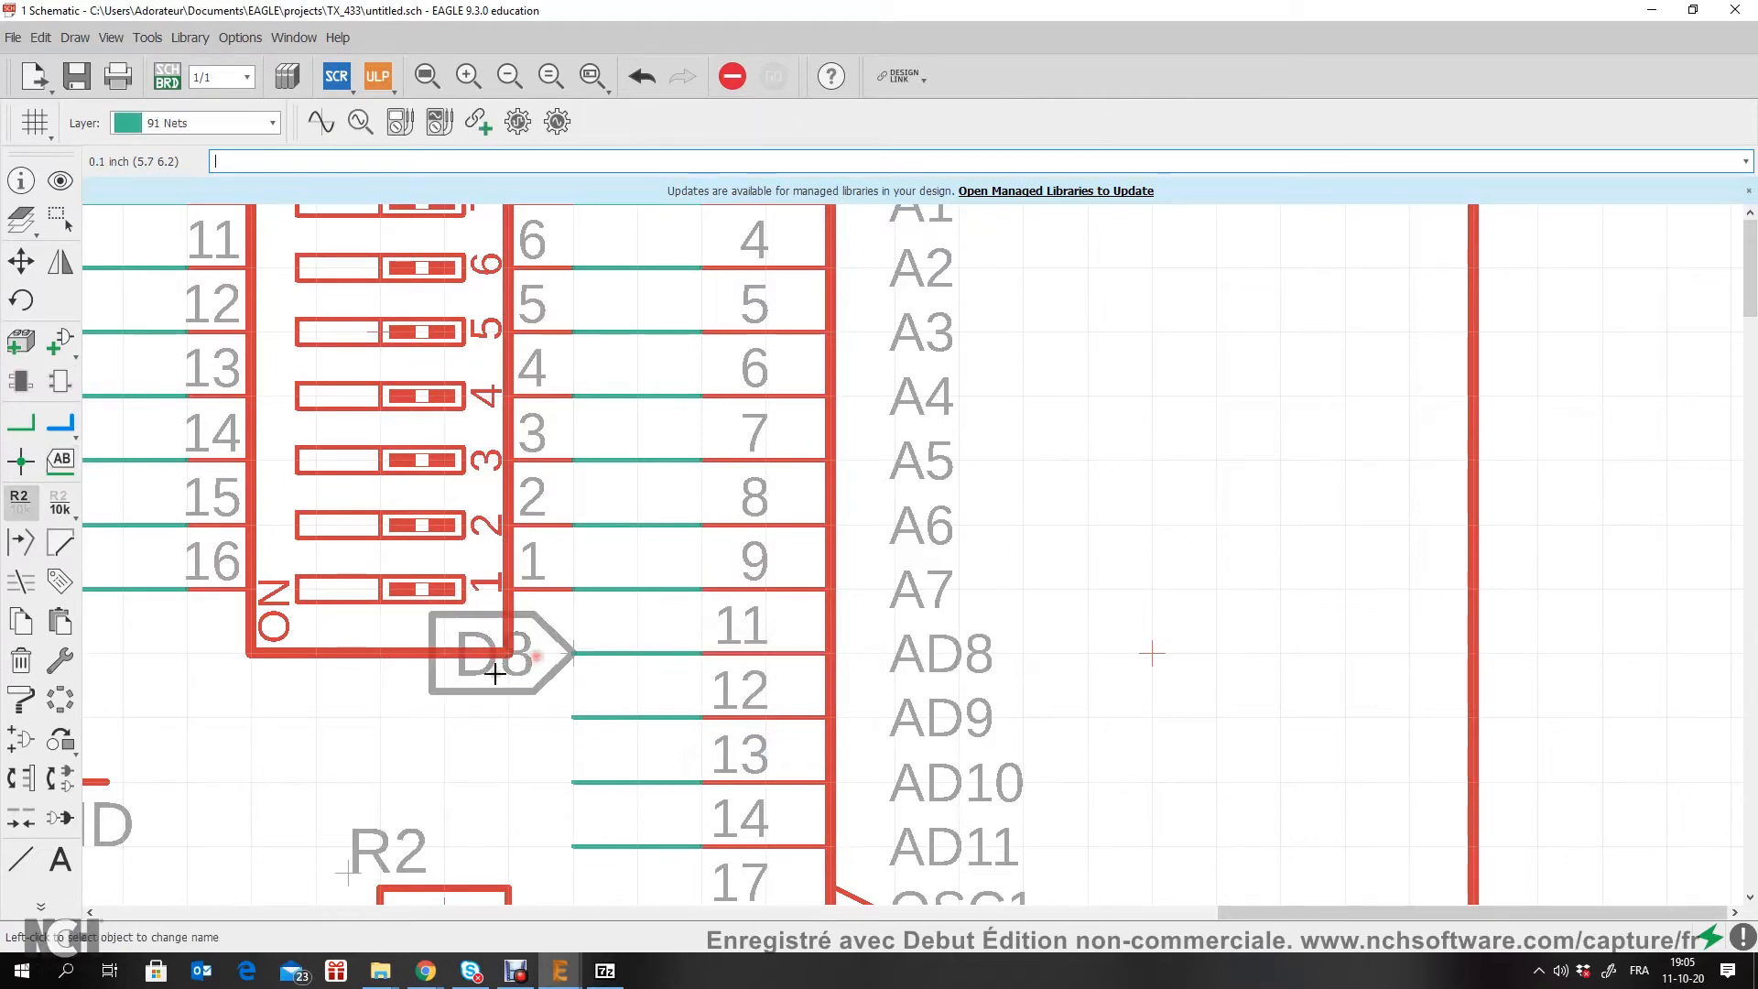
{"action": "scroll", "coordinate": [412, 730], "scroll_direction": "down", "scroll_amount": 5}
{"action": "scroll", "coordinate": [837, 452], "scroll_direction": "up", "scroll_amount": 5}
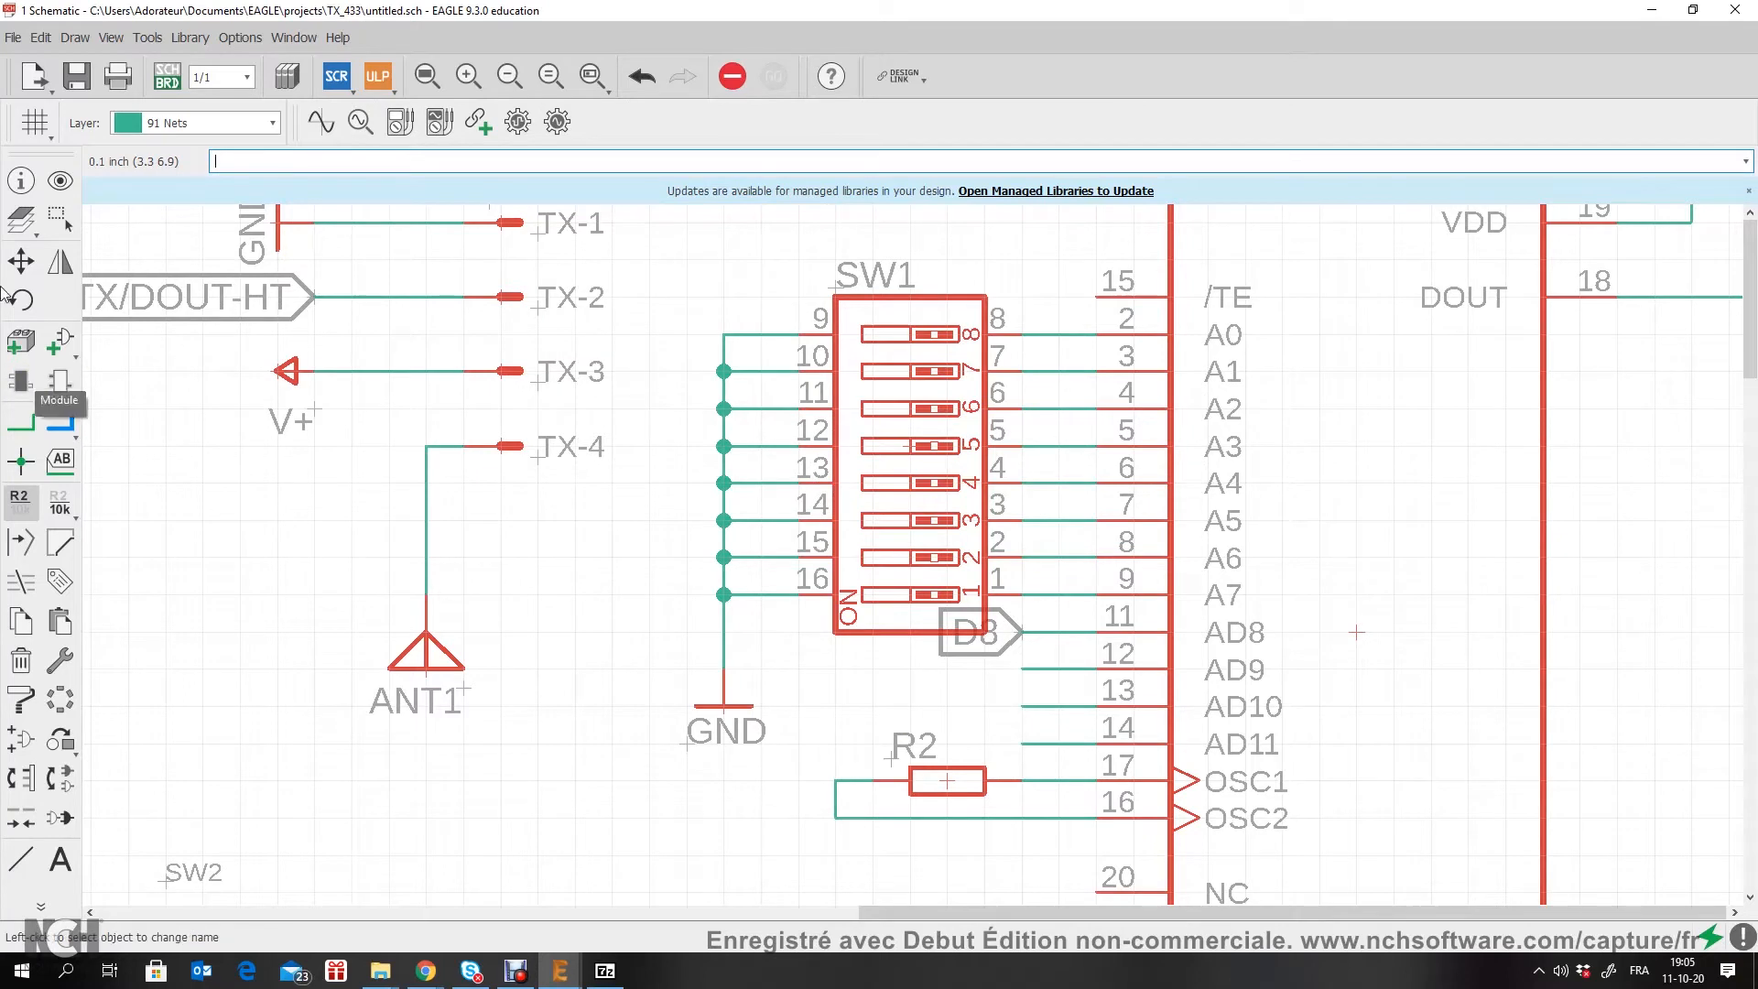
{"action": "left_click", "coordinate": [21, 262]}
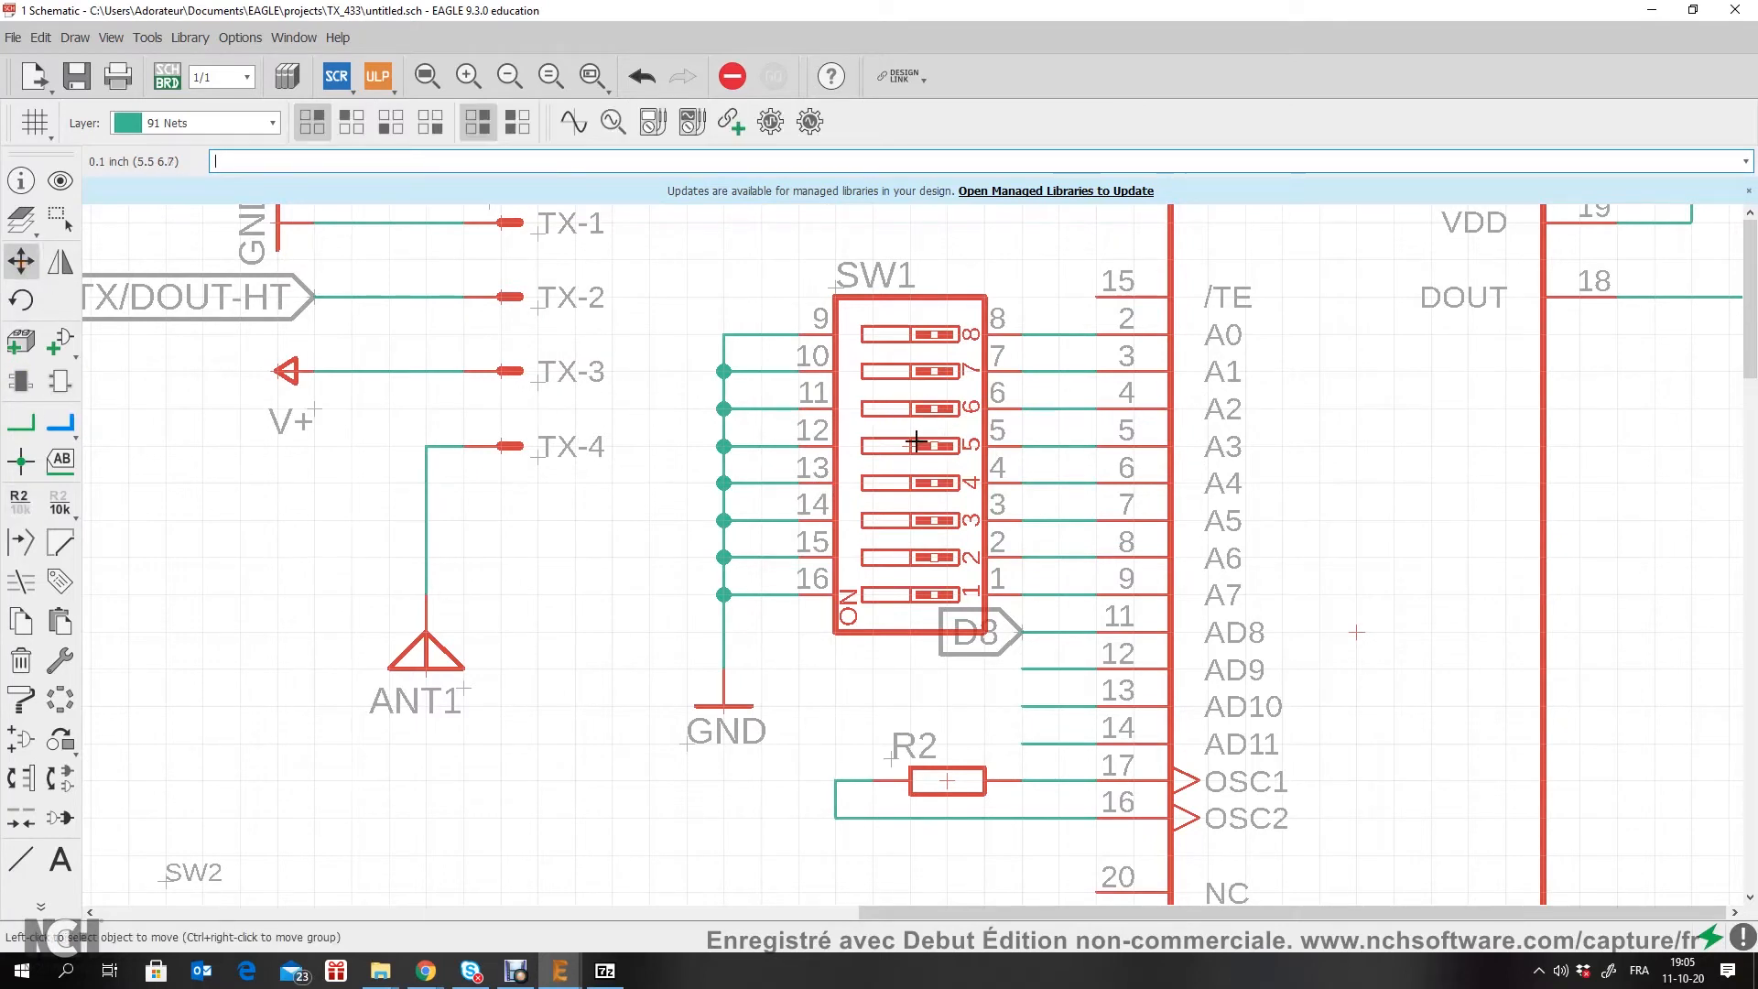
{"action": "left_click", "coordinate": [916, 442]}
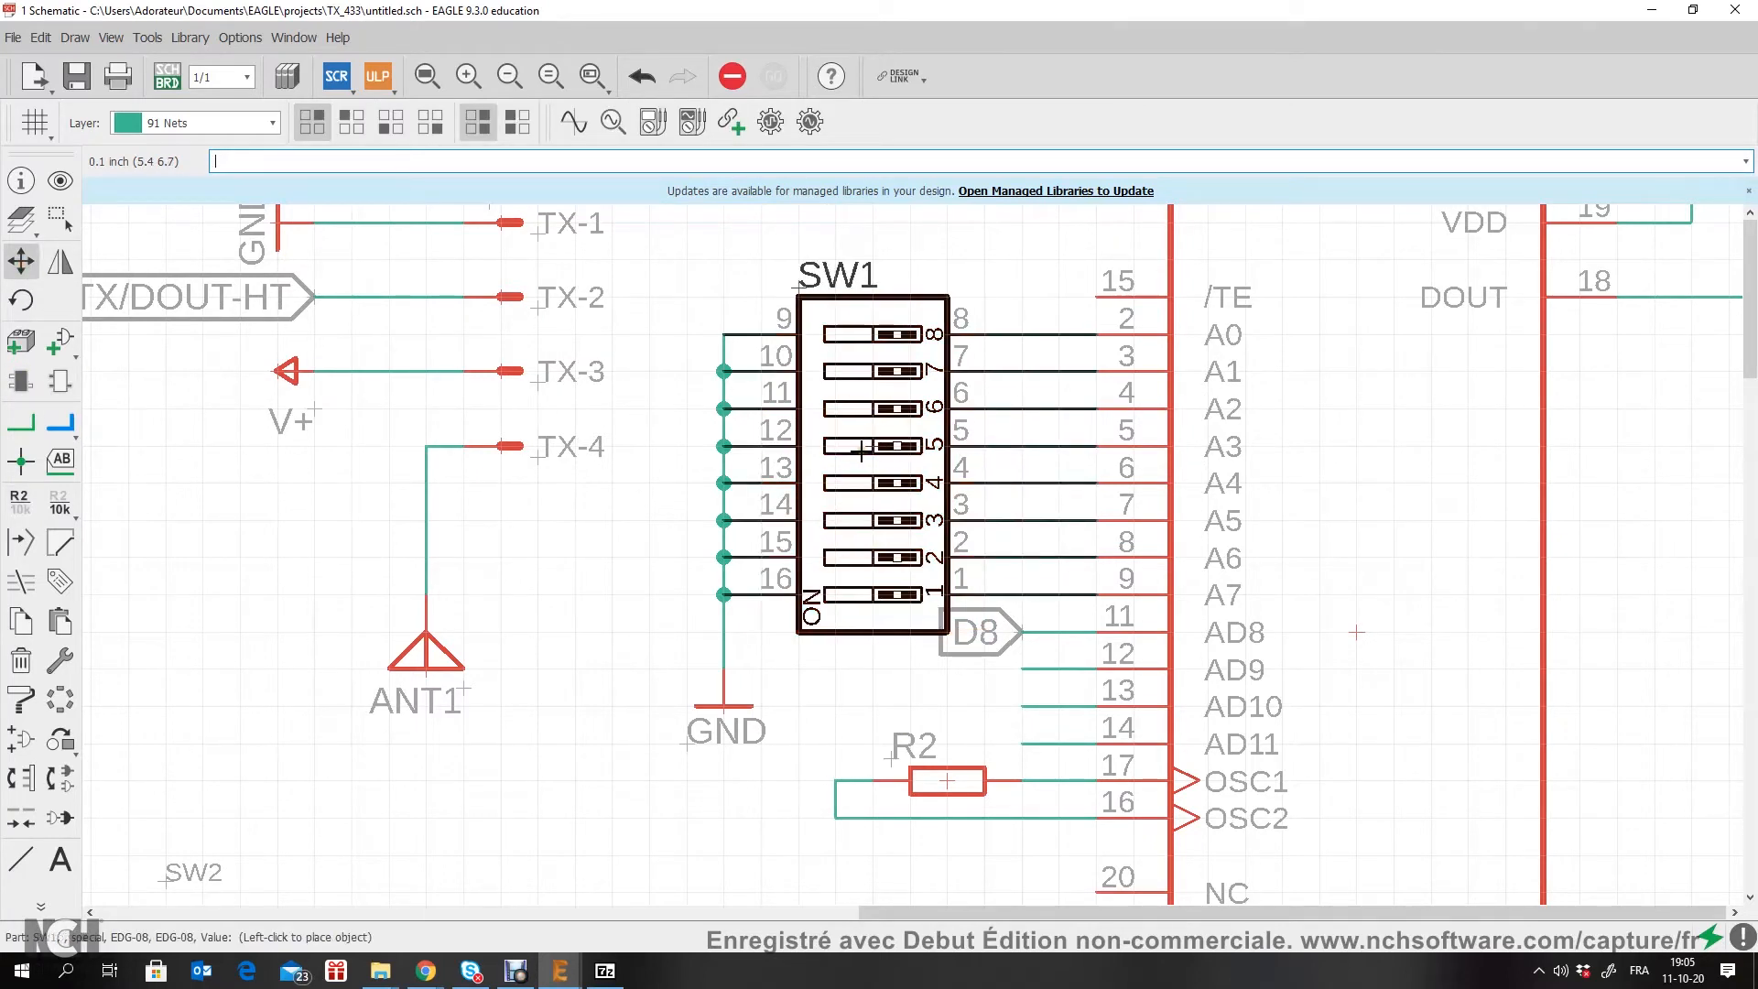
{"action": "left_click", "coordinate": [888, 449]}
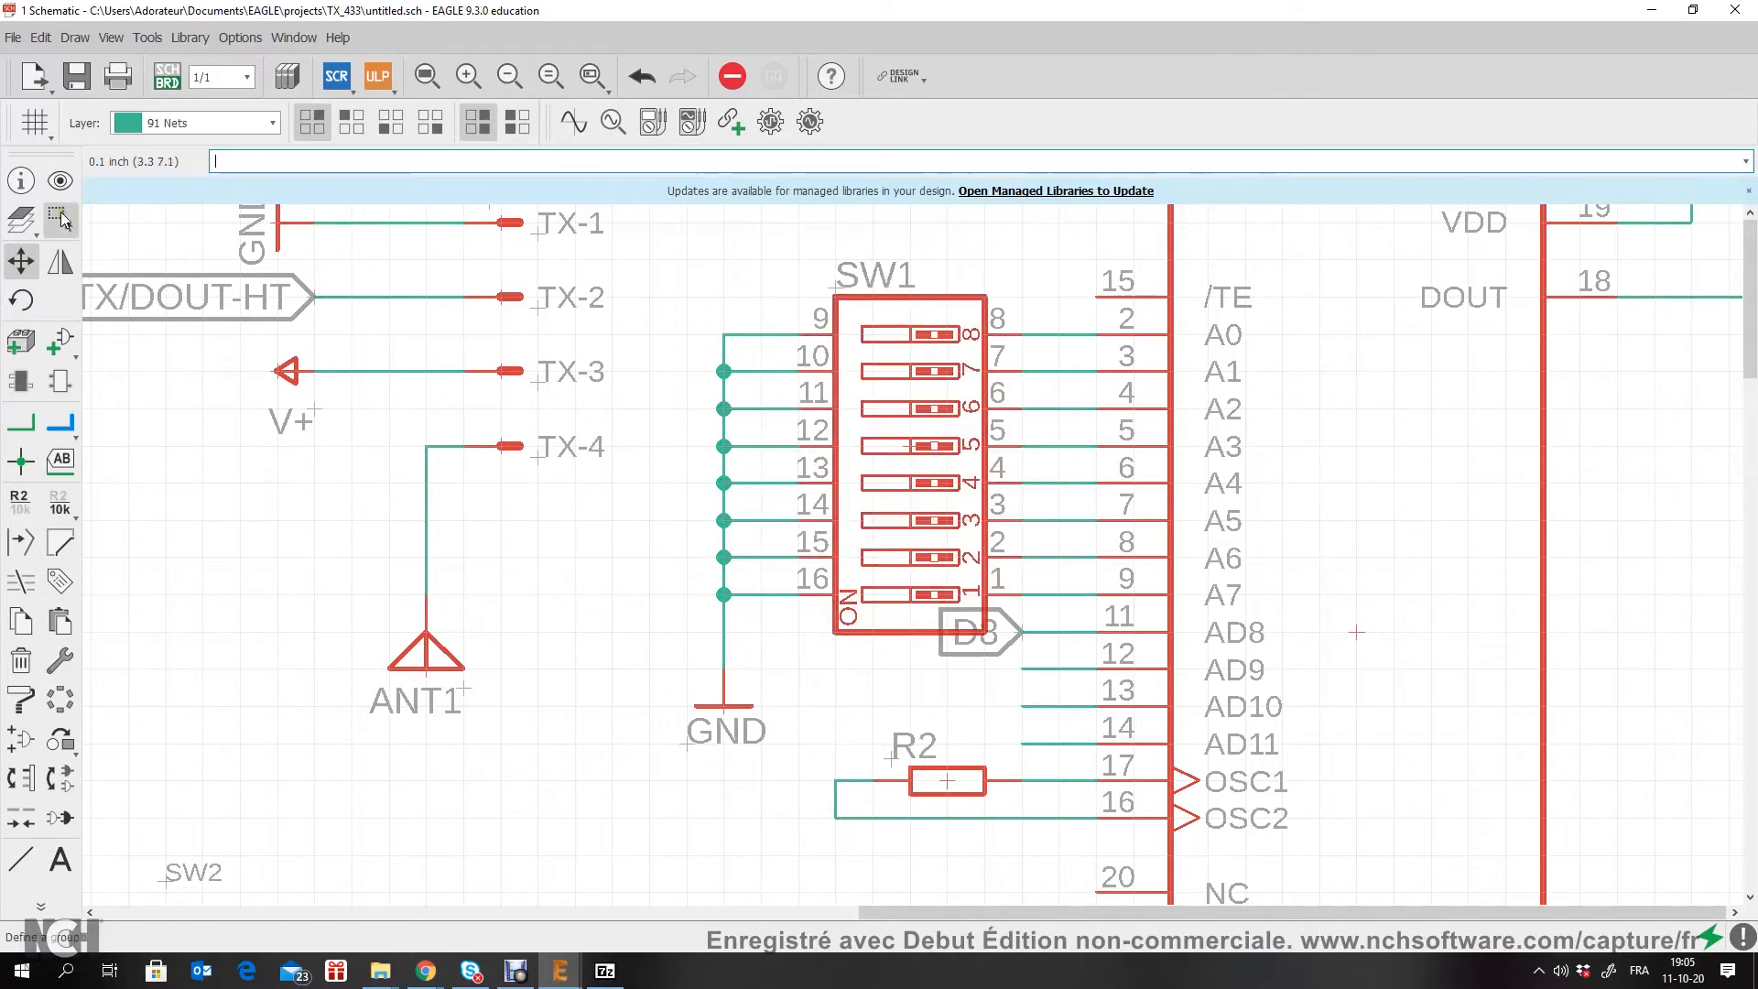
Step: Group SW1 with its common wiring and GND symbol, and move the group away from U1, clear of the D8 label
{"action": "left_click", "coordinate": [60, 218]}
{"action": "mouse_move", "coordinate": [646, 240]}
{"action": "left_mouse_down"}
{"action": "mouse_move", "coordinate": [824, 631]}
{"action": "mouse_move", "coordinate": [957, 733]}
{"action": "mouse_move", "coordinate": [1012, 730]}
{"action": "left_mouse_up"}
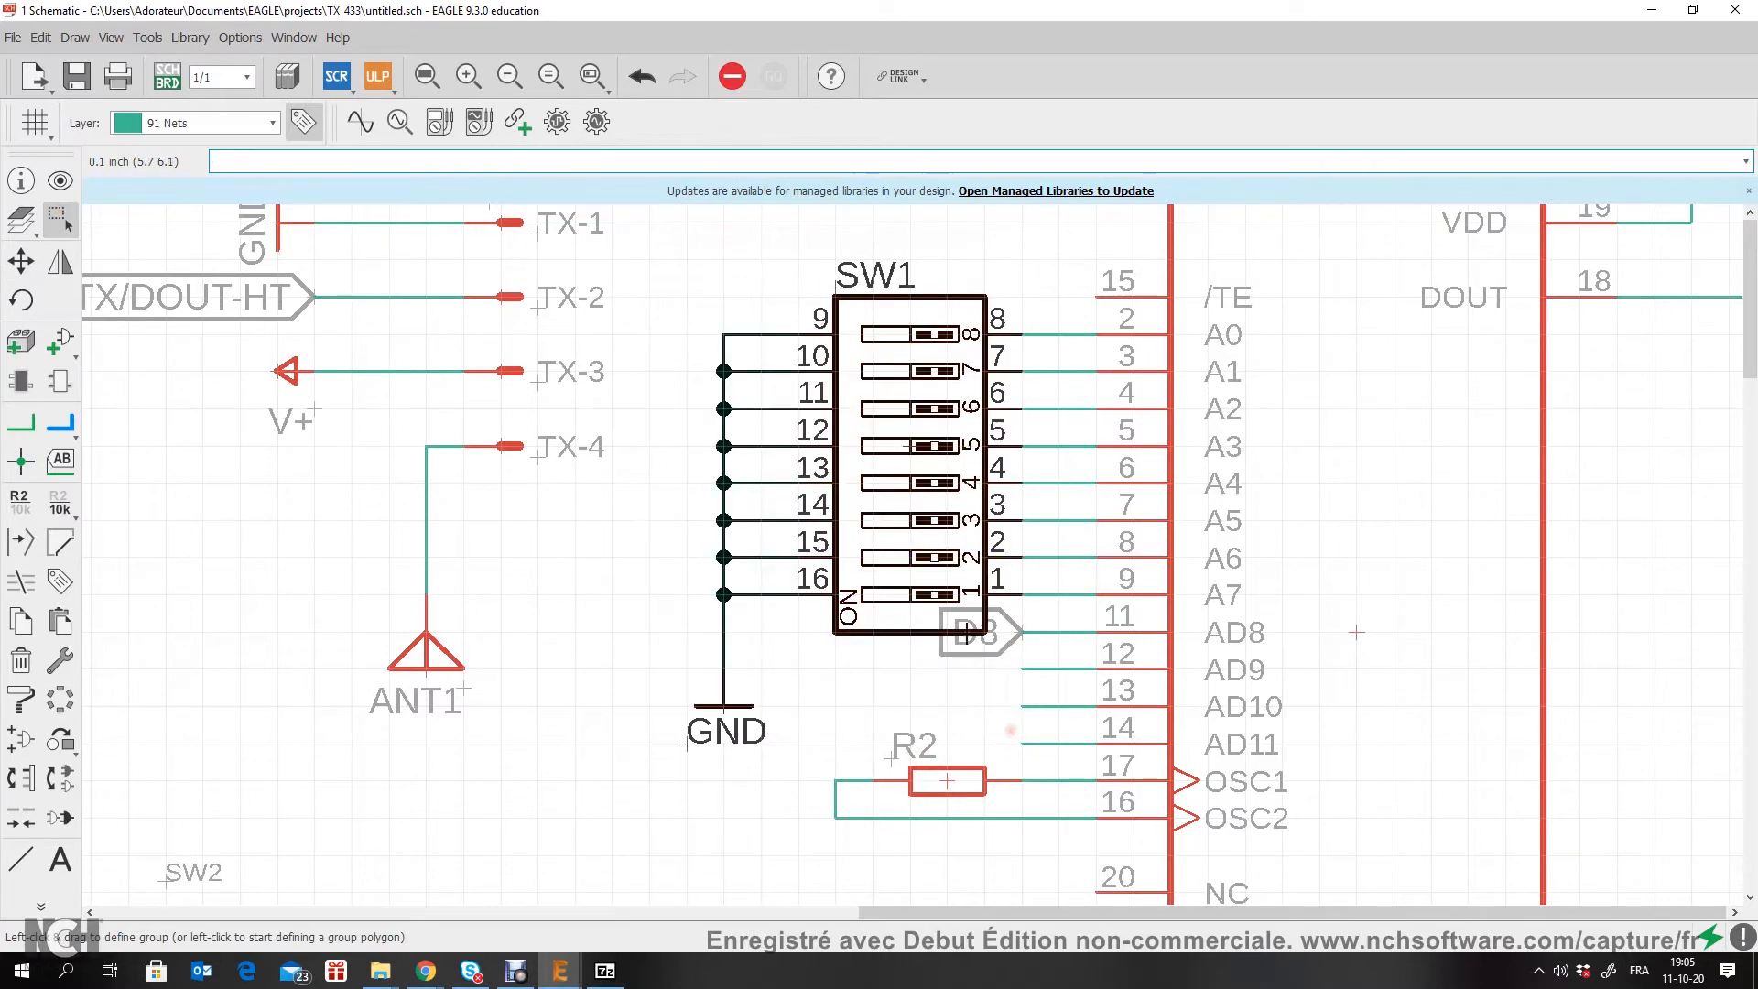
{"action": "left_click", "coordinate": [20, 261]}
{"action": "right_click", "coordinate": [815, 488], "text": "ctrl"}
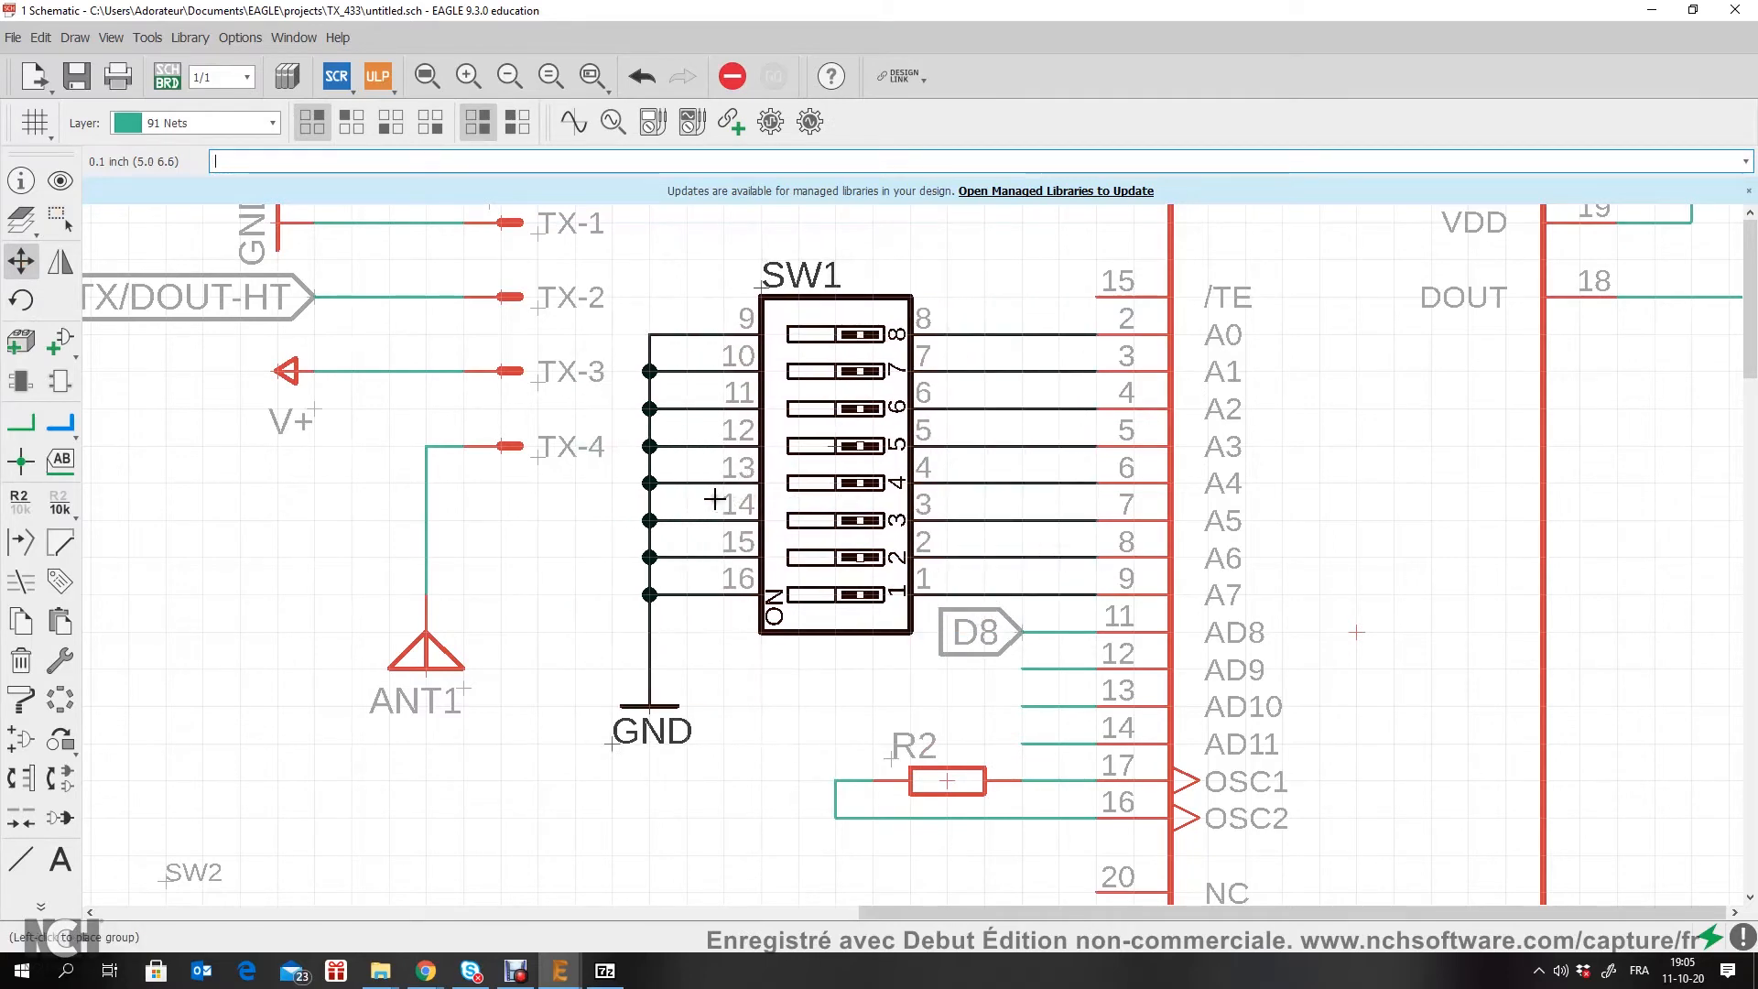
{"action": "left_click", "coordinate": [707, 502]}
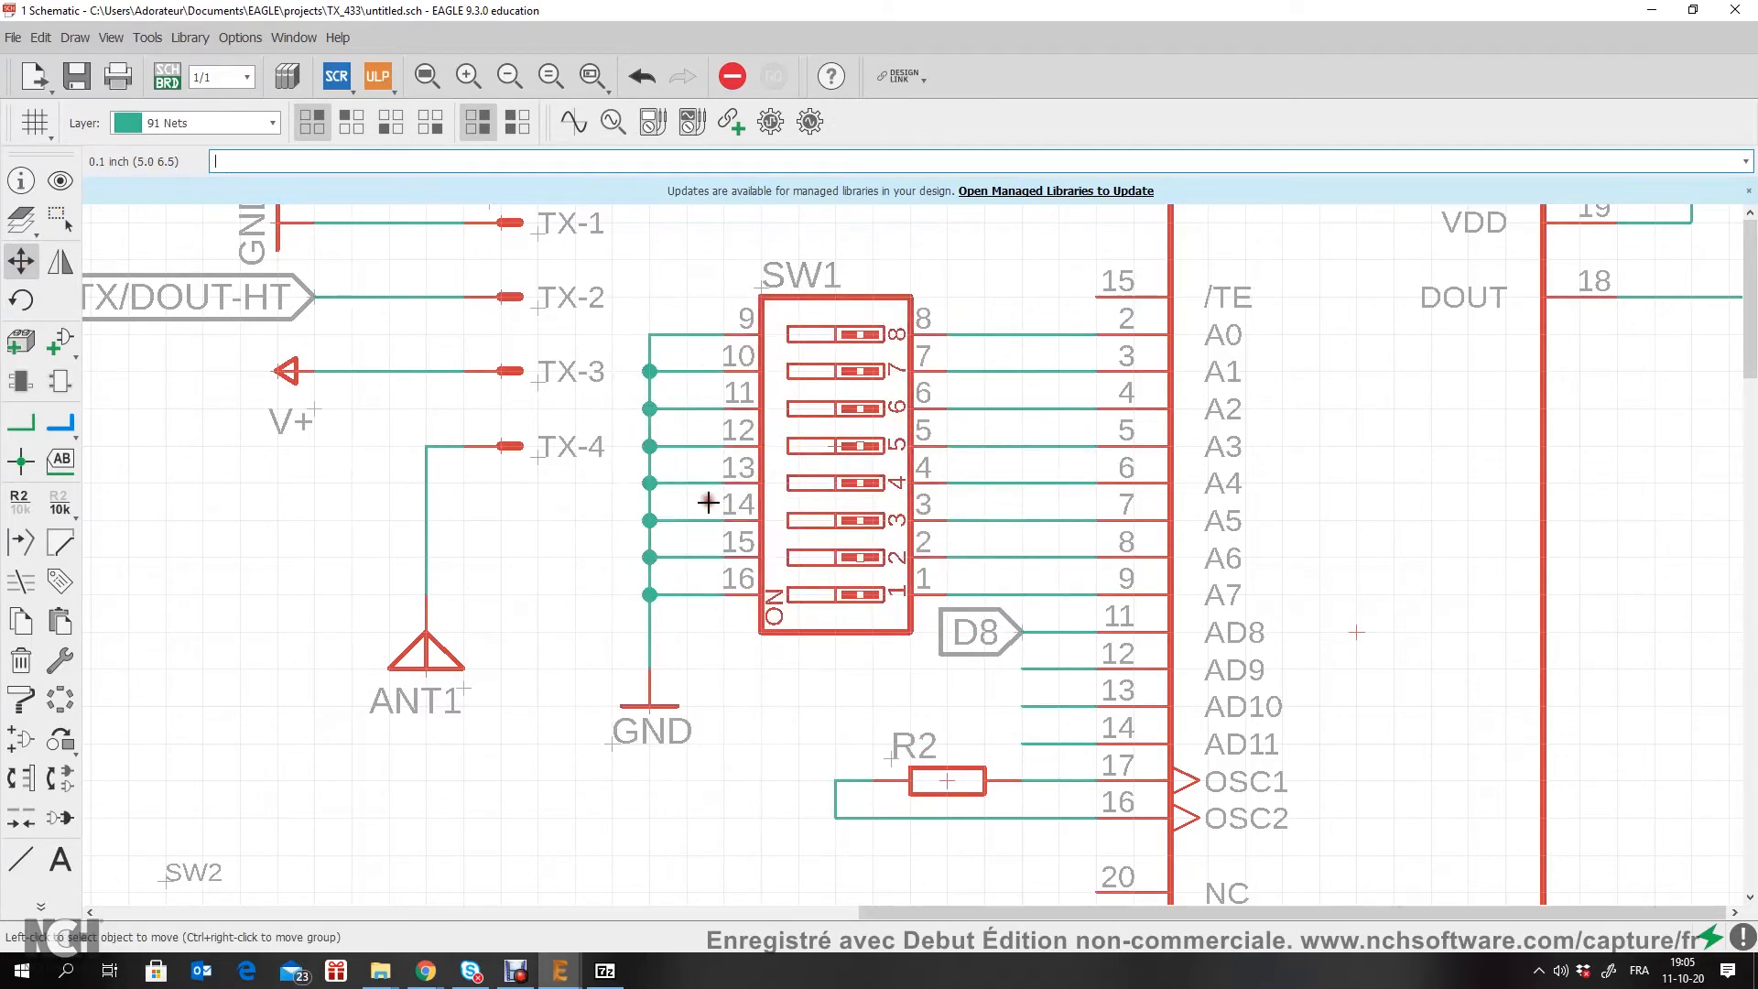
Step: Group the TX434 connector with its GND, V+, DIN-TX/DOUT-HT label and ANT1 antenna, and move the group farther away from SW1
{"action": "scroll", "coordinate": [703, 510], "scroll_direction": "down", "scroll_amount": 3}
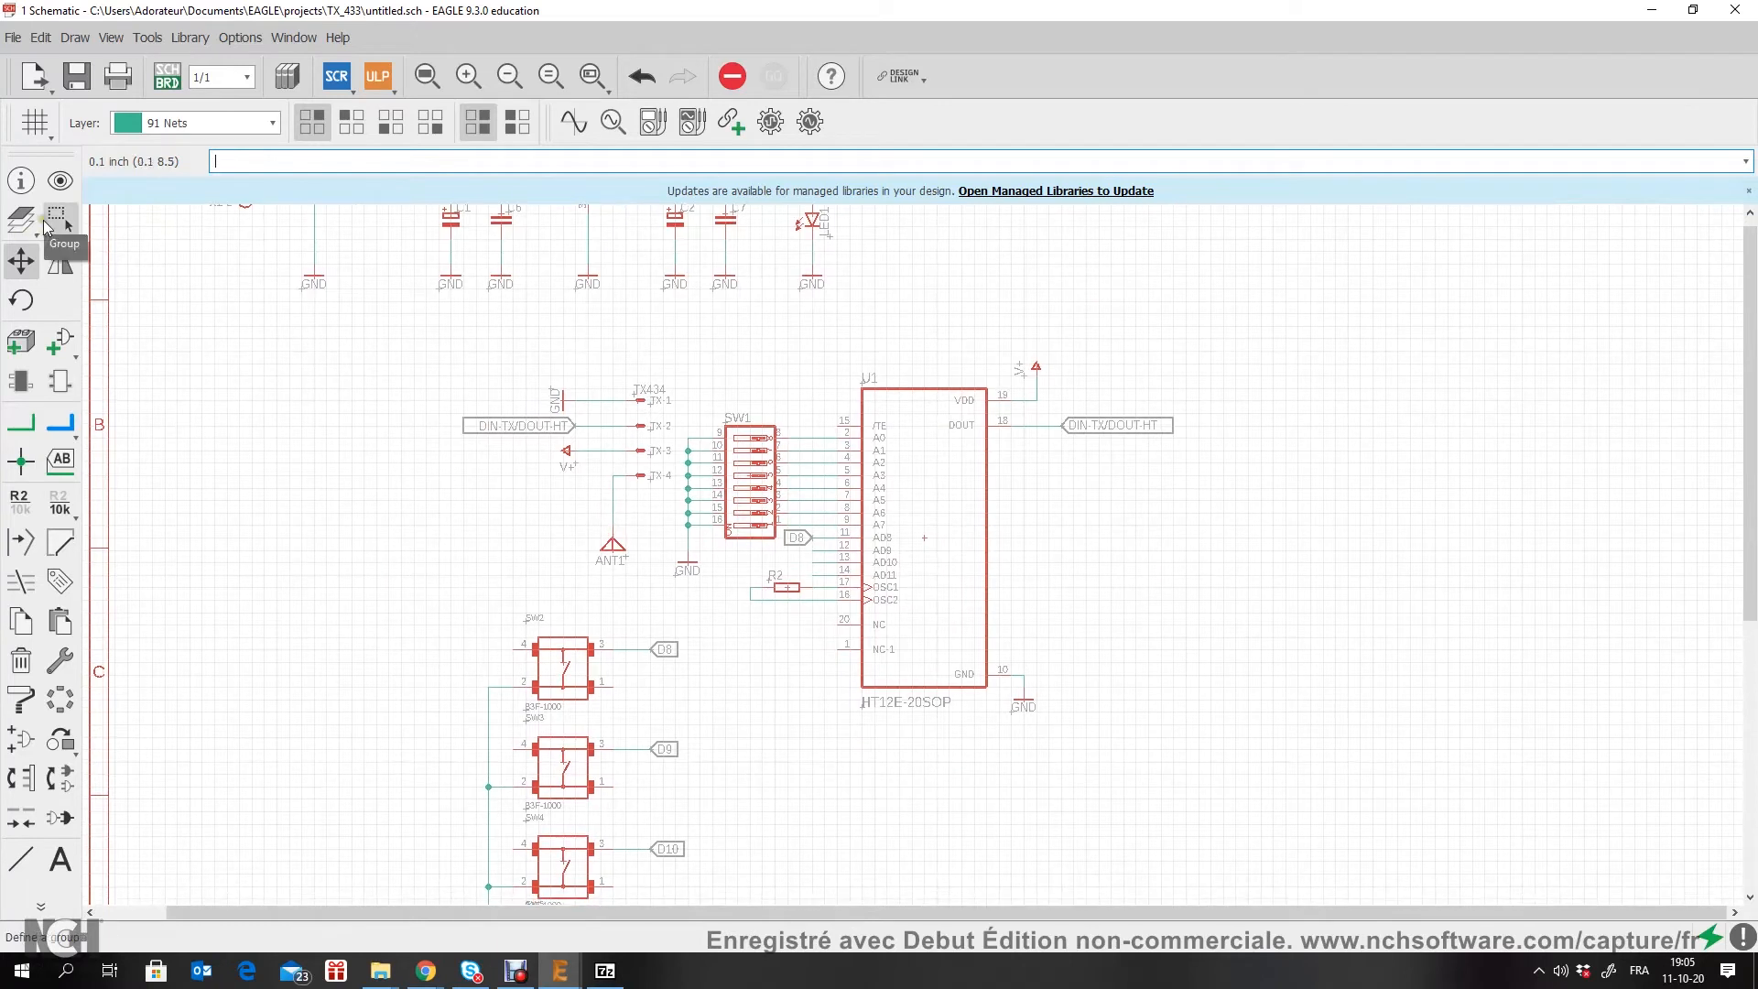
{"action": "left_click", "coordinate": [59, 220]}
{"action": "left_click_drag", "start_coordinate": [558, 390], "coordinate": [686, 582]}
{"action": "right_click", "coordinate": [602, 430]}
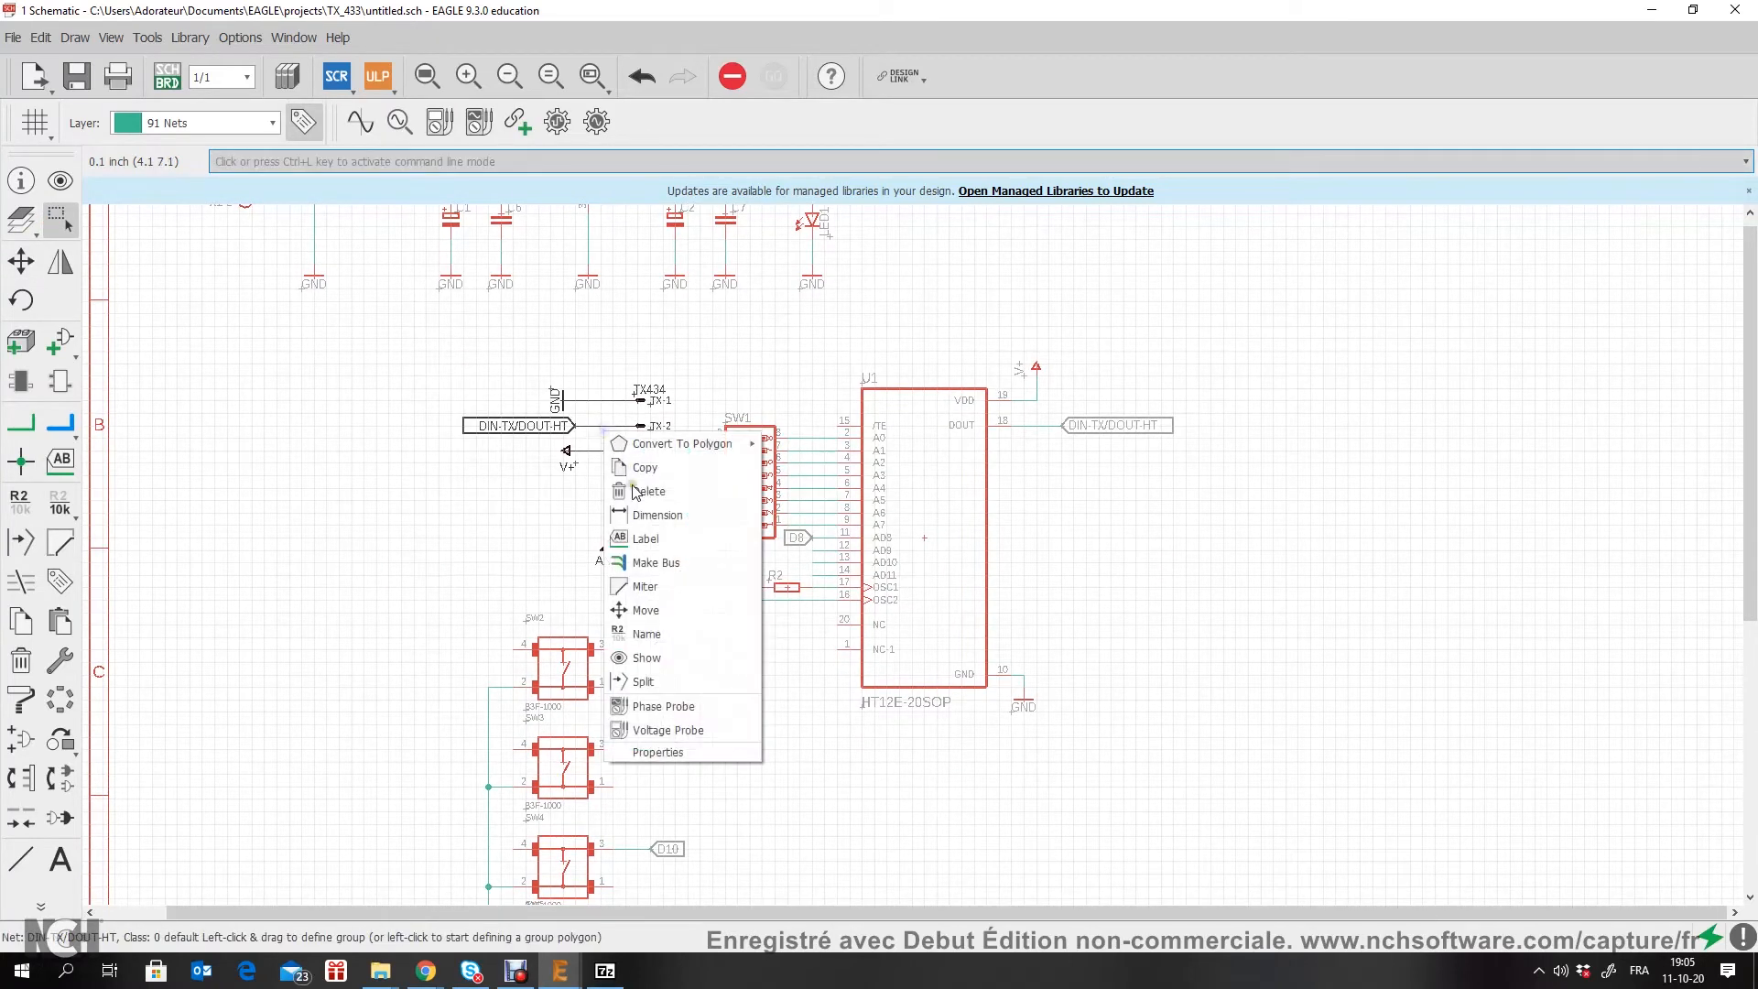
{"action": "left_click", "coordinate": [23, 263]}
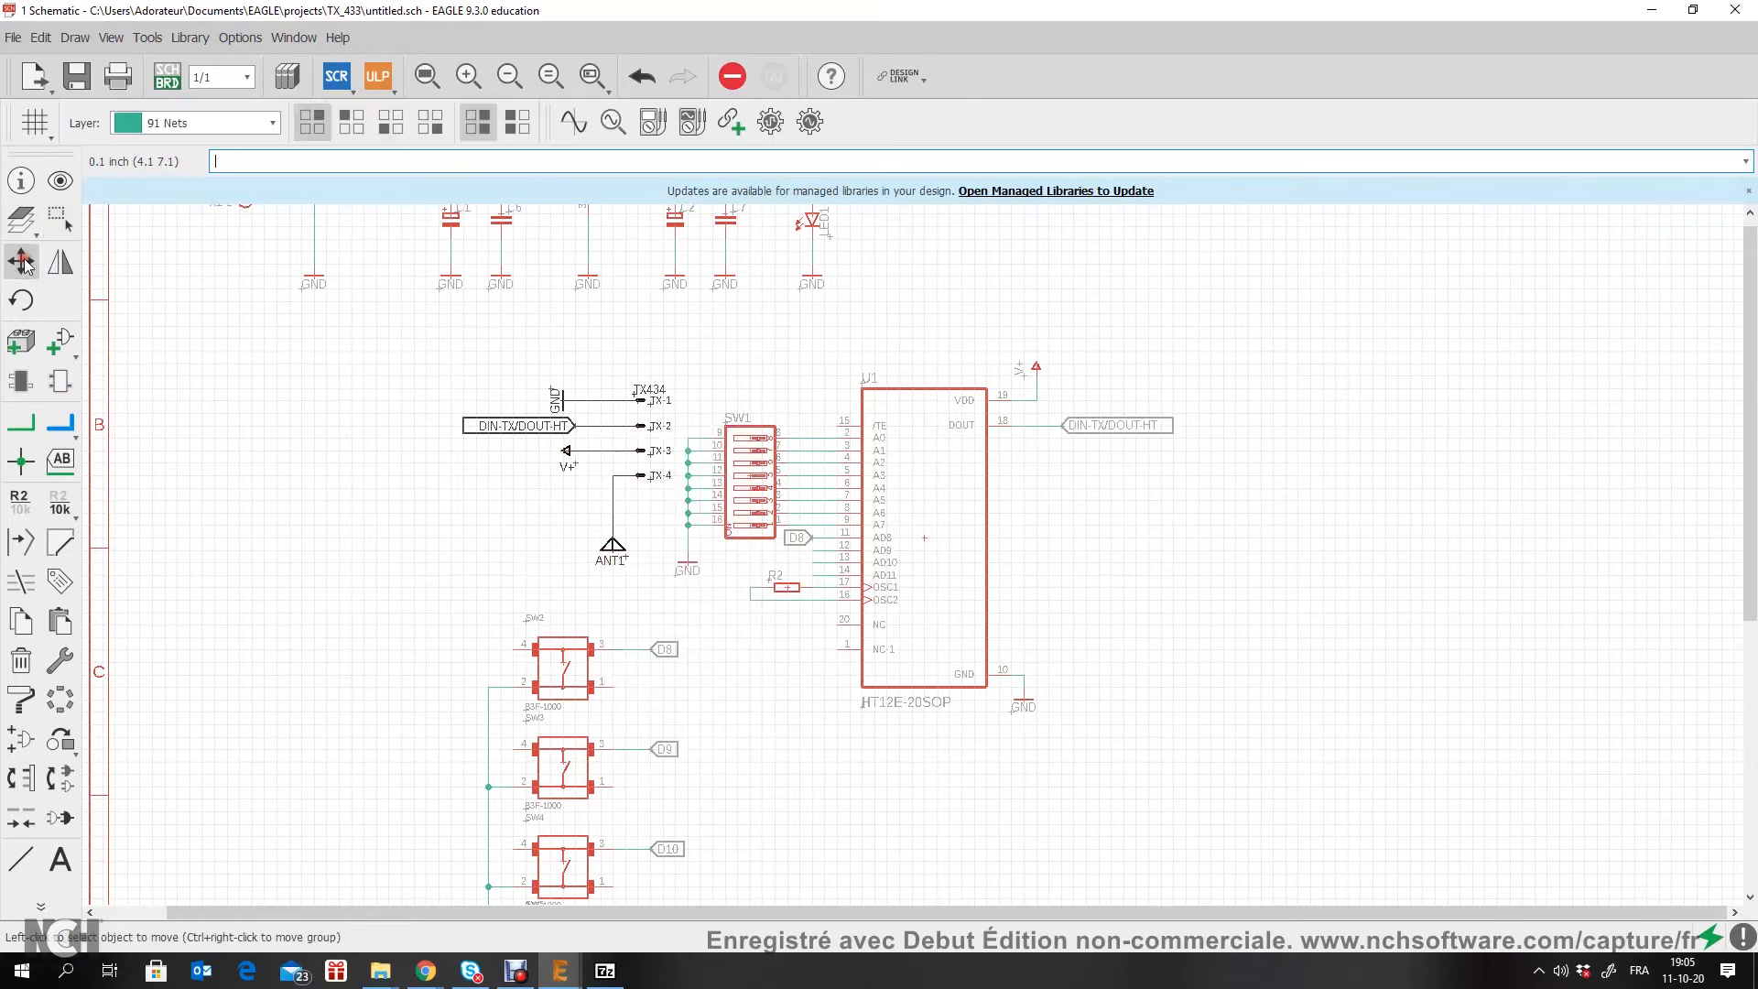
{"action": "right_click", "coordinate": [607, 434]}
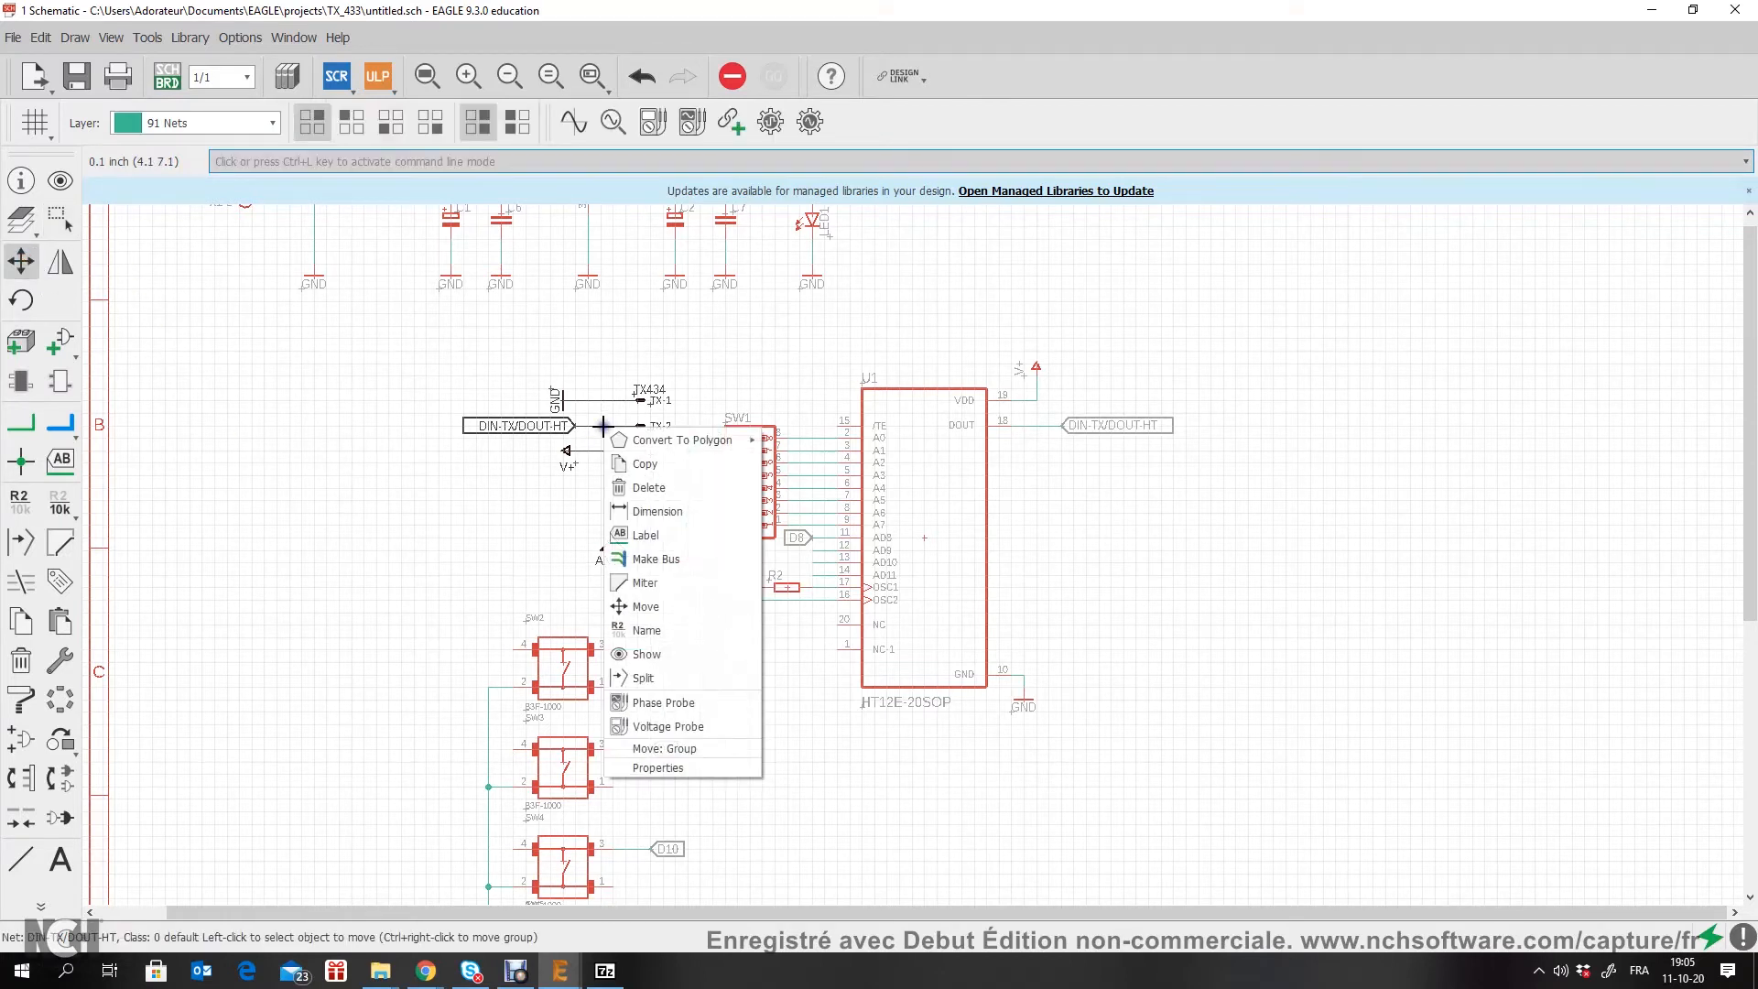
{"action": "left_click", "coordinate": [664, 756]}
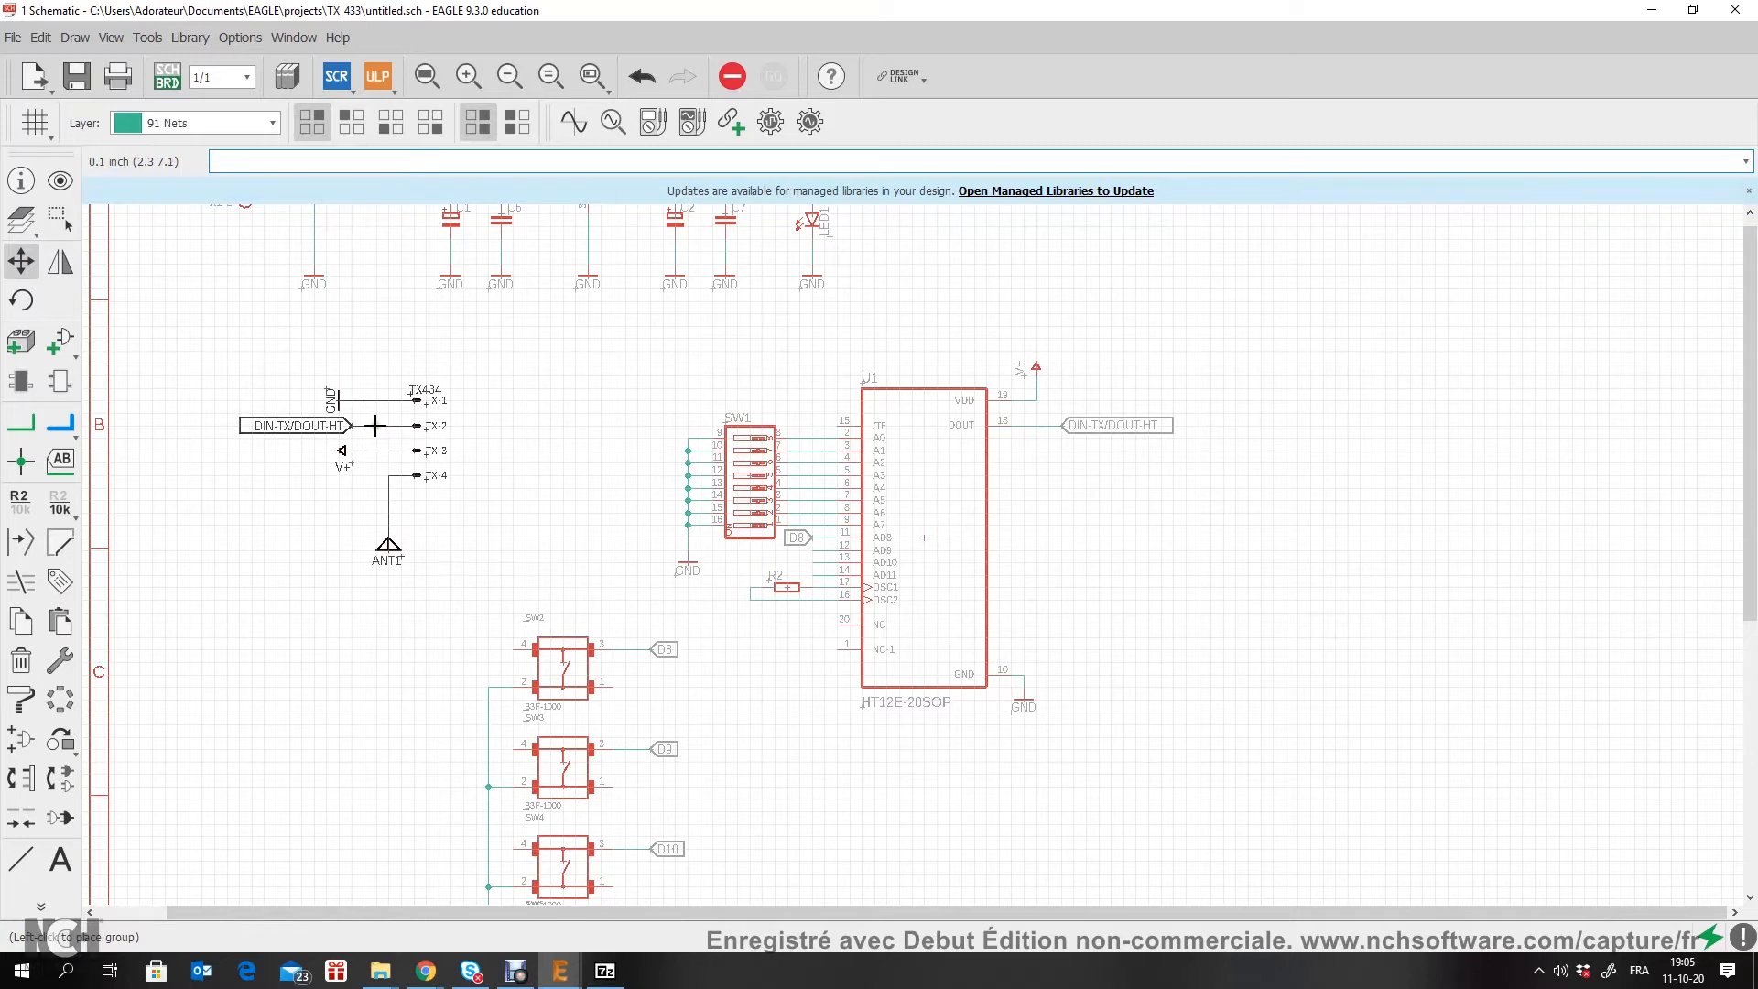
{"action": "left_click", "coordinate": [373, 412]}
Step: Name U1's AD9 net D9, accept connecting it to the existing D9 net, and place its rotated label set back from the stub's end
{"action": "scroll", "coordinate": [833, 567], "scroll_direction": "up", "scroll_amount": 5}
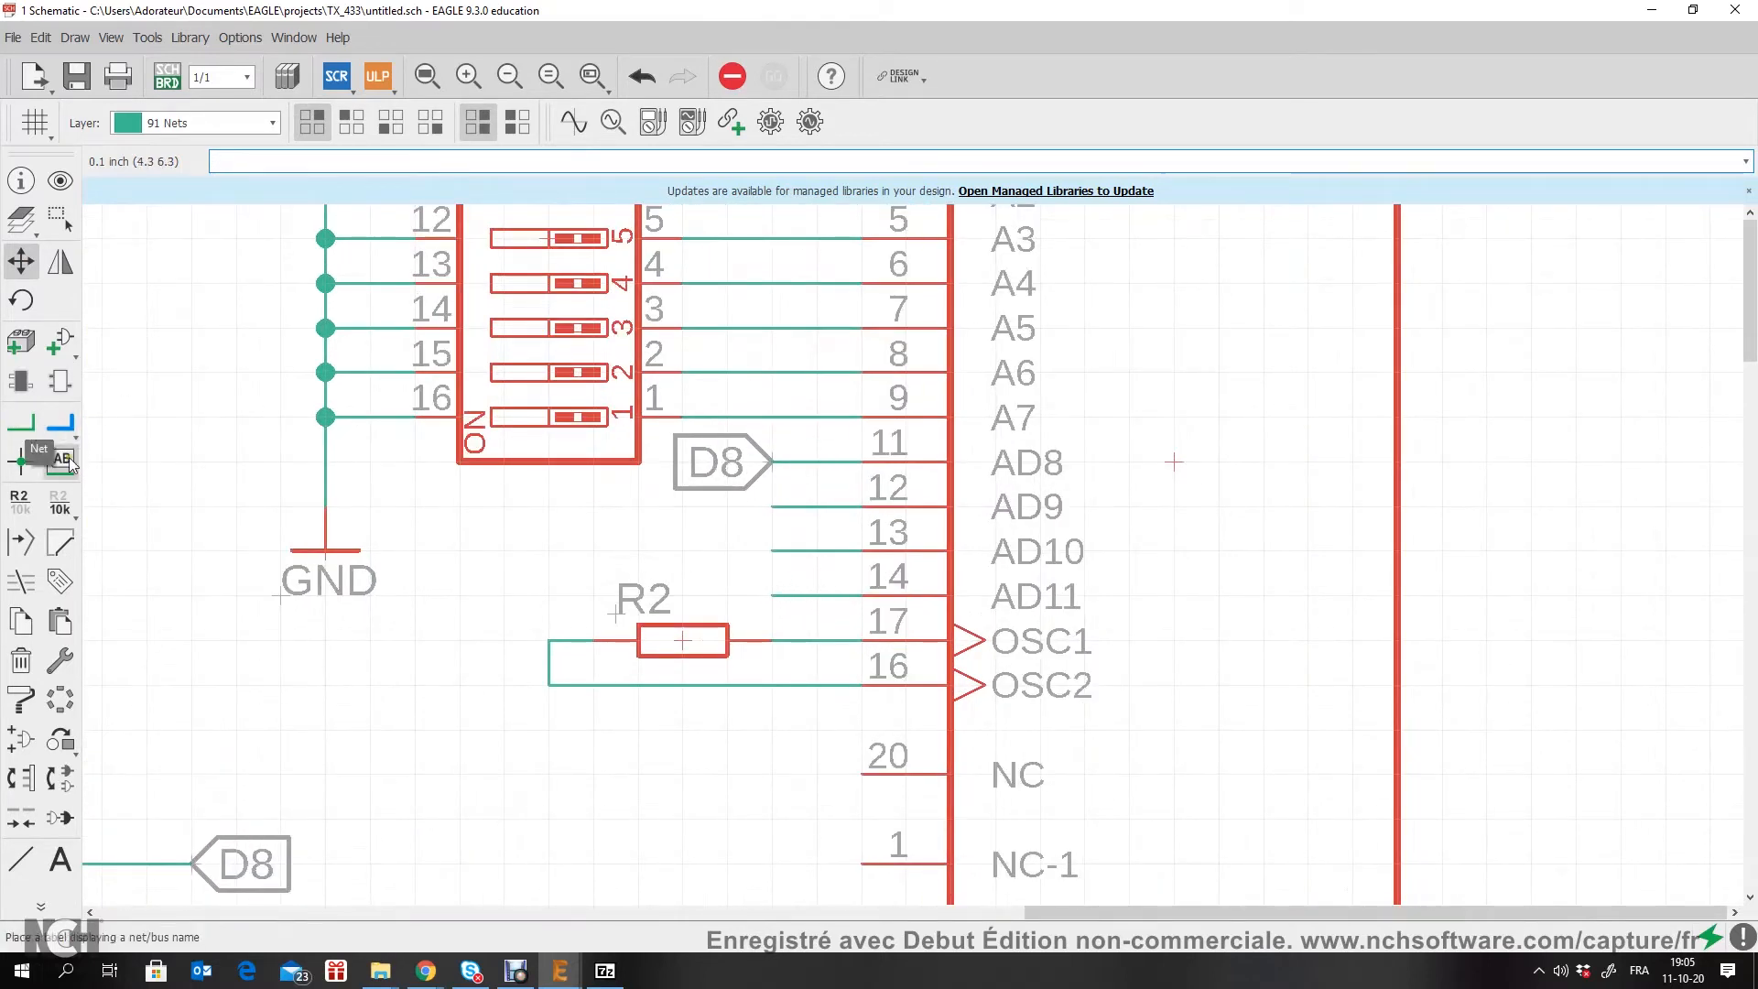
{"action": "left_click", "coordinate": [20, 499]}
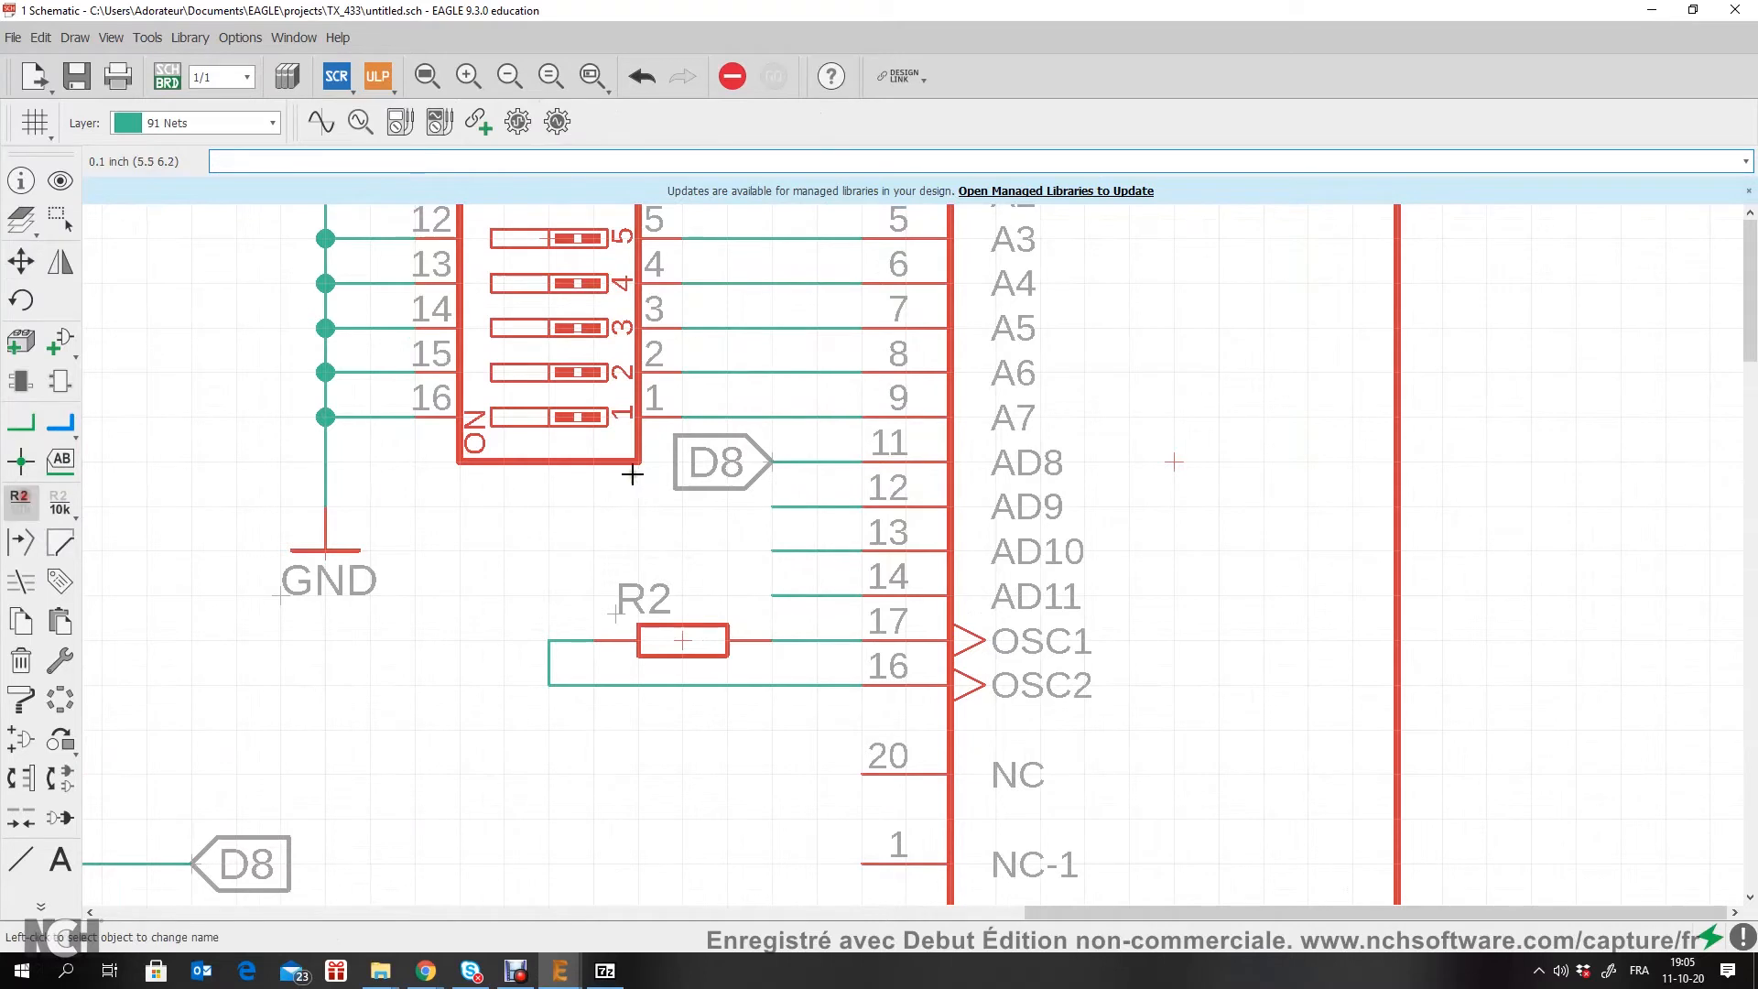
{"action": "left_click", "coordinate": [772, 506]}
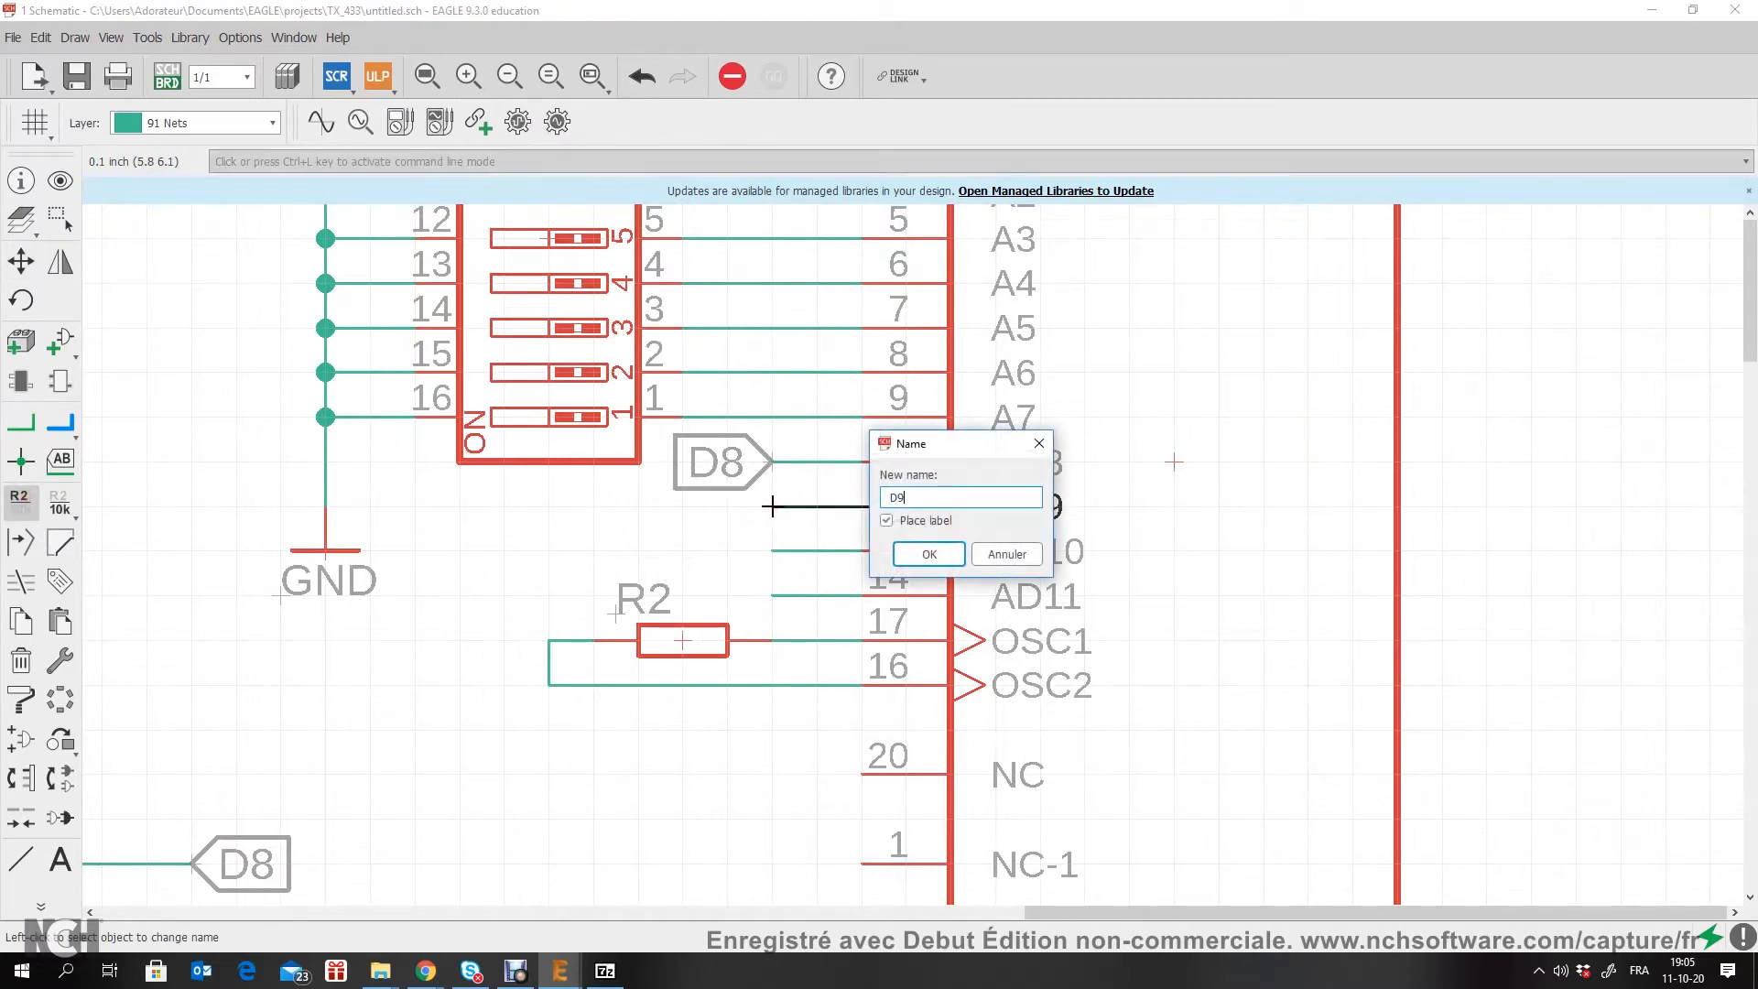
{"action": "key", "text": "Return"}
{"action": "key", "text": "Return"}
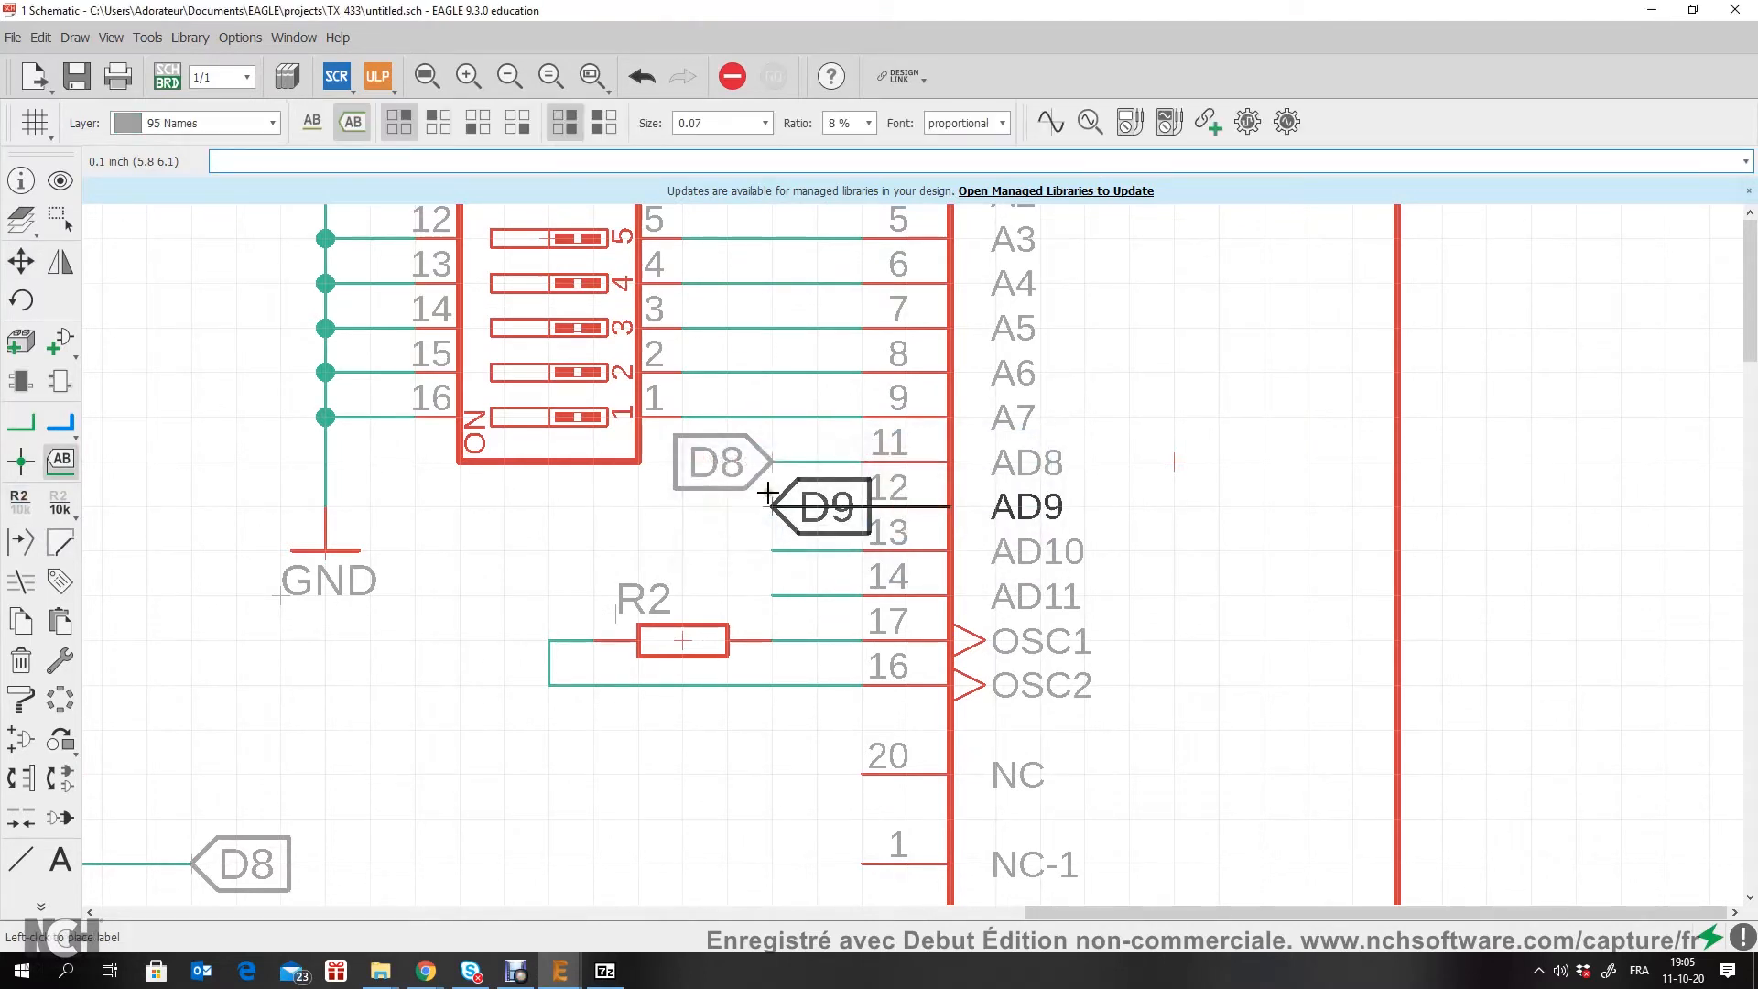
{"action": "right_click", "coordinate": [718, 513]}
{"action": "right_click", "coordinate": [733, 531]}
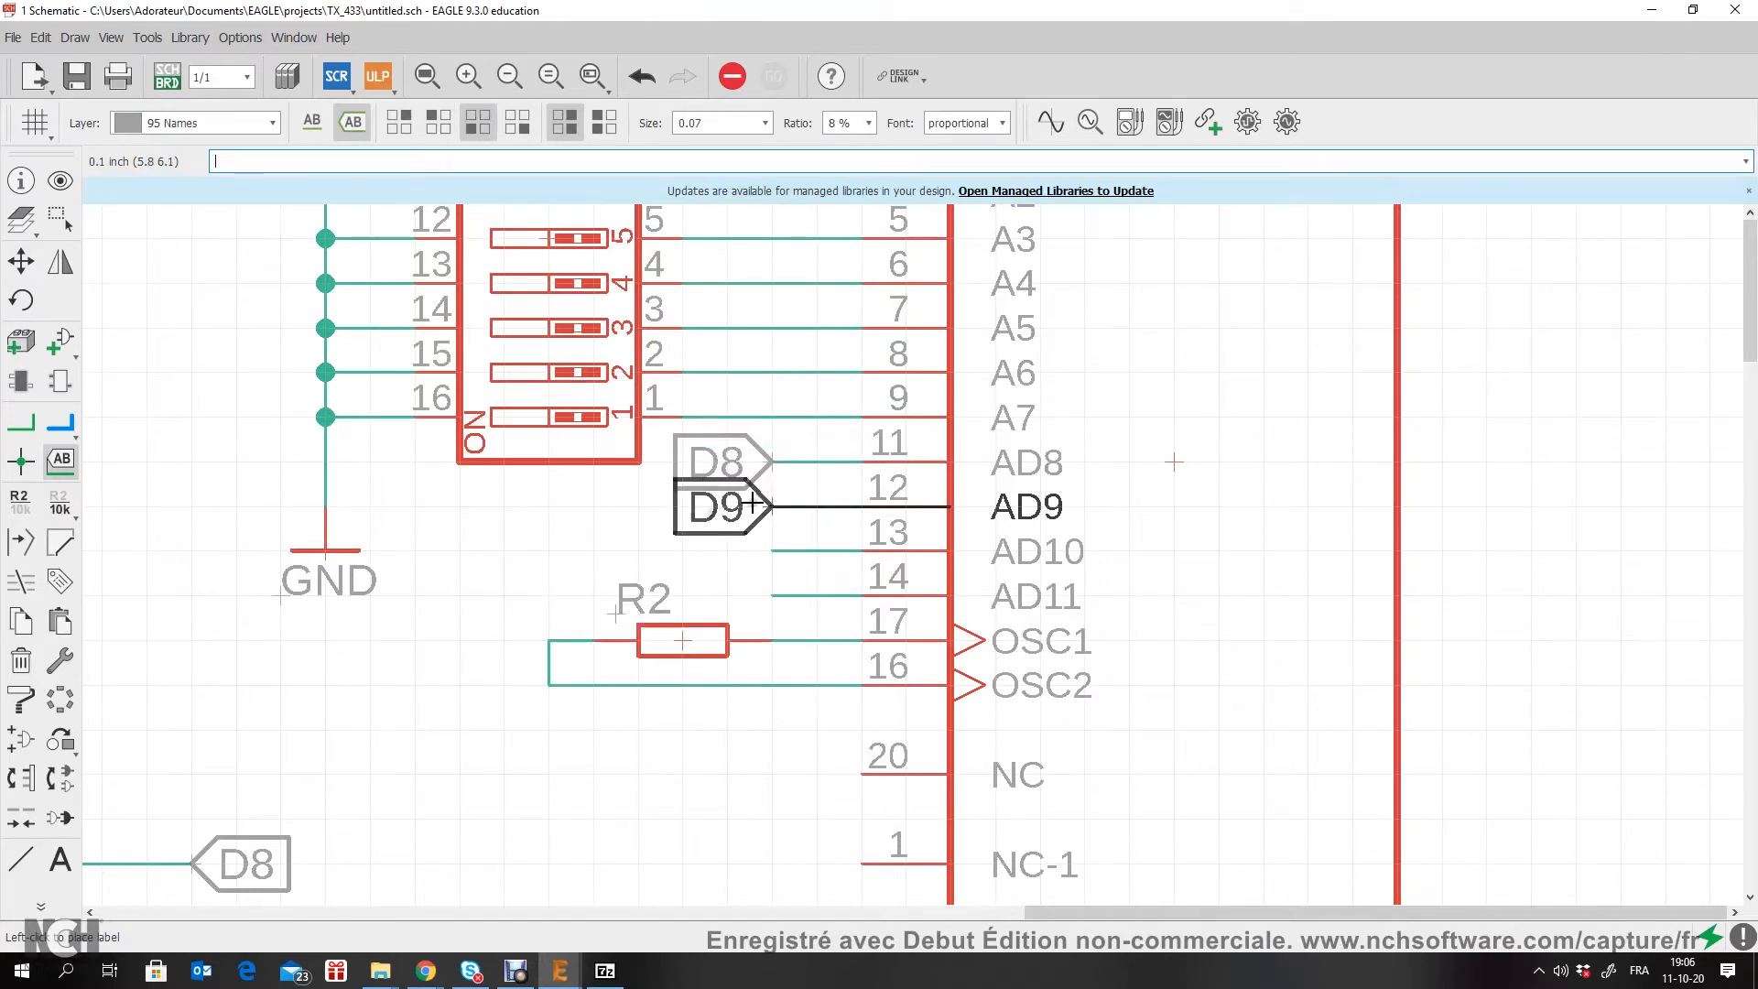
{"action": "left_click", "coordinate": [651, 510]}
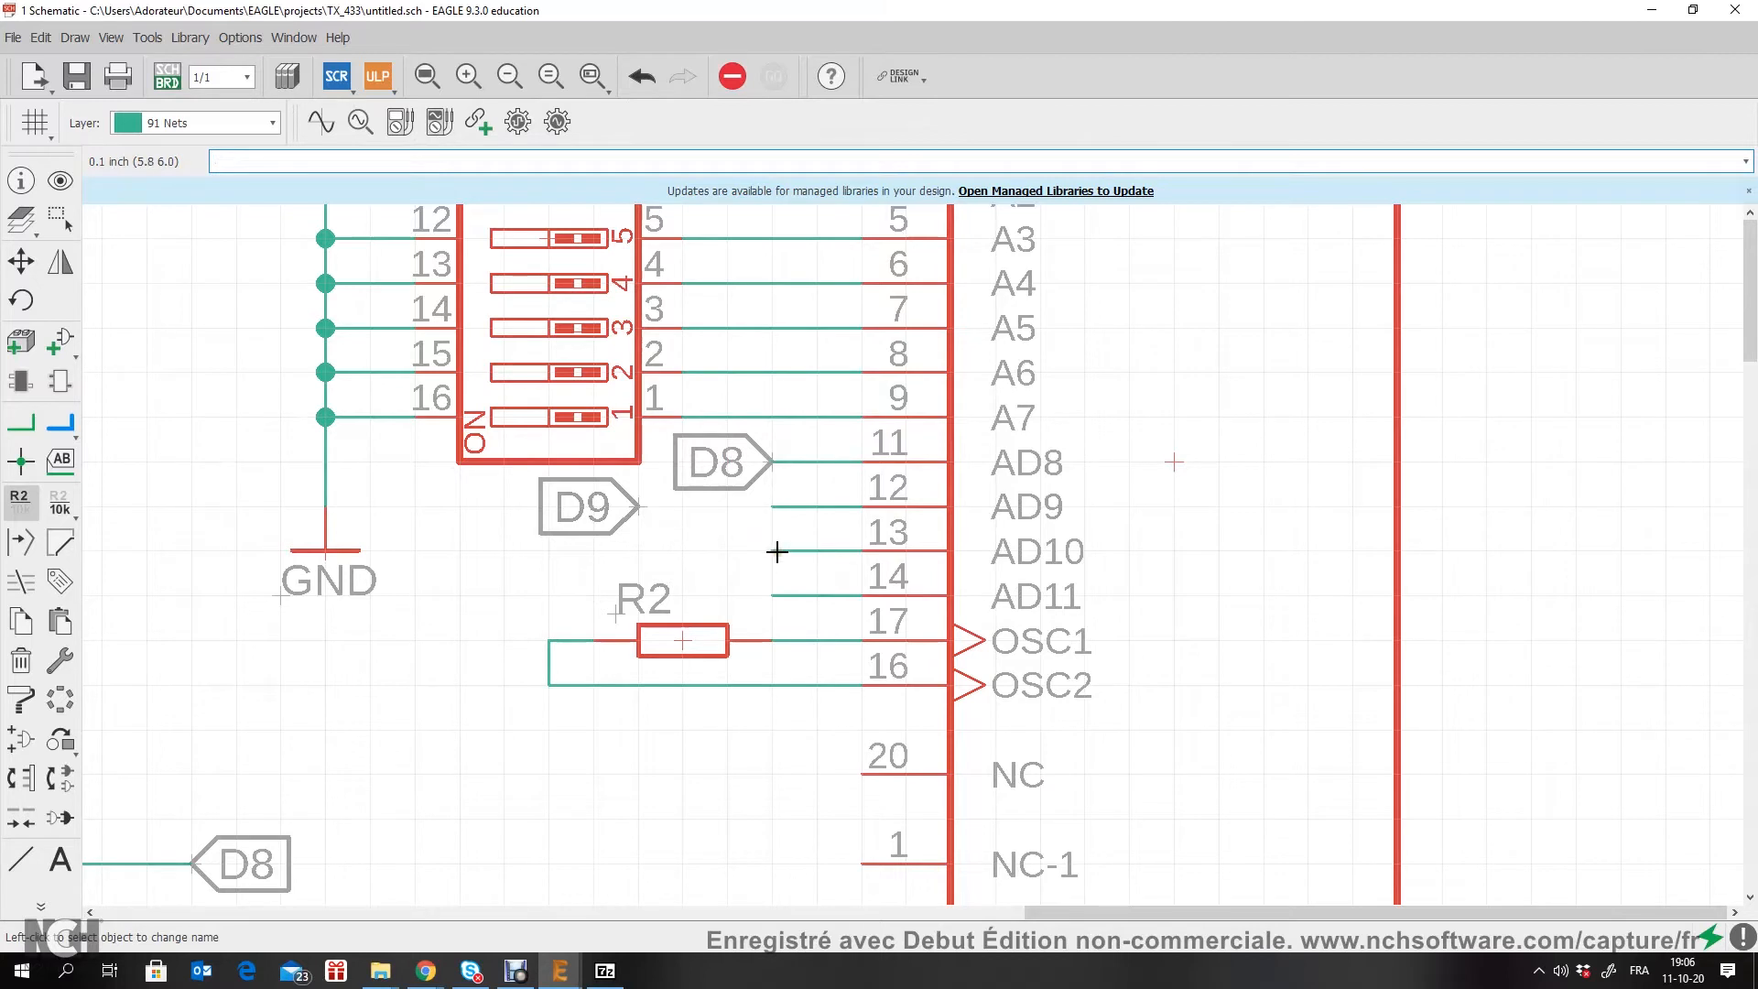
Step: Name U1's AD10 net D10, accept connecting it to the existing D10 net, and place its label at the stub's open end
{"action": "left_click", "coordinate": [777, 551]}
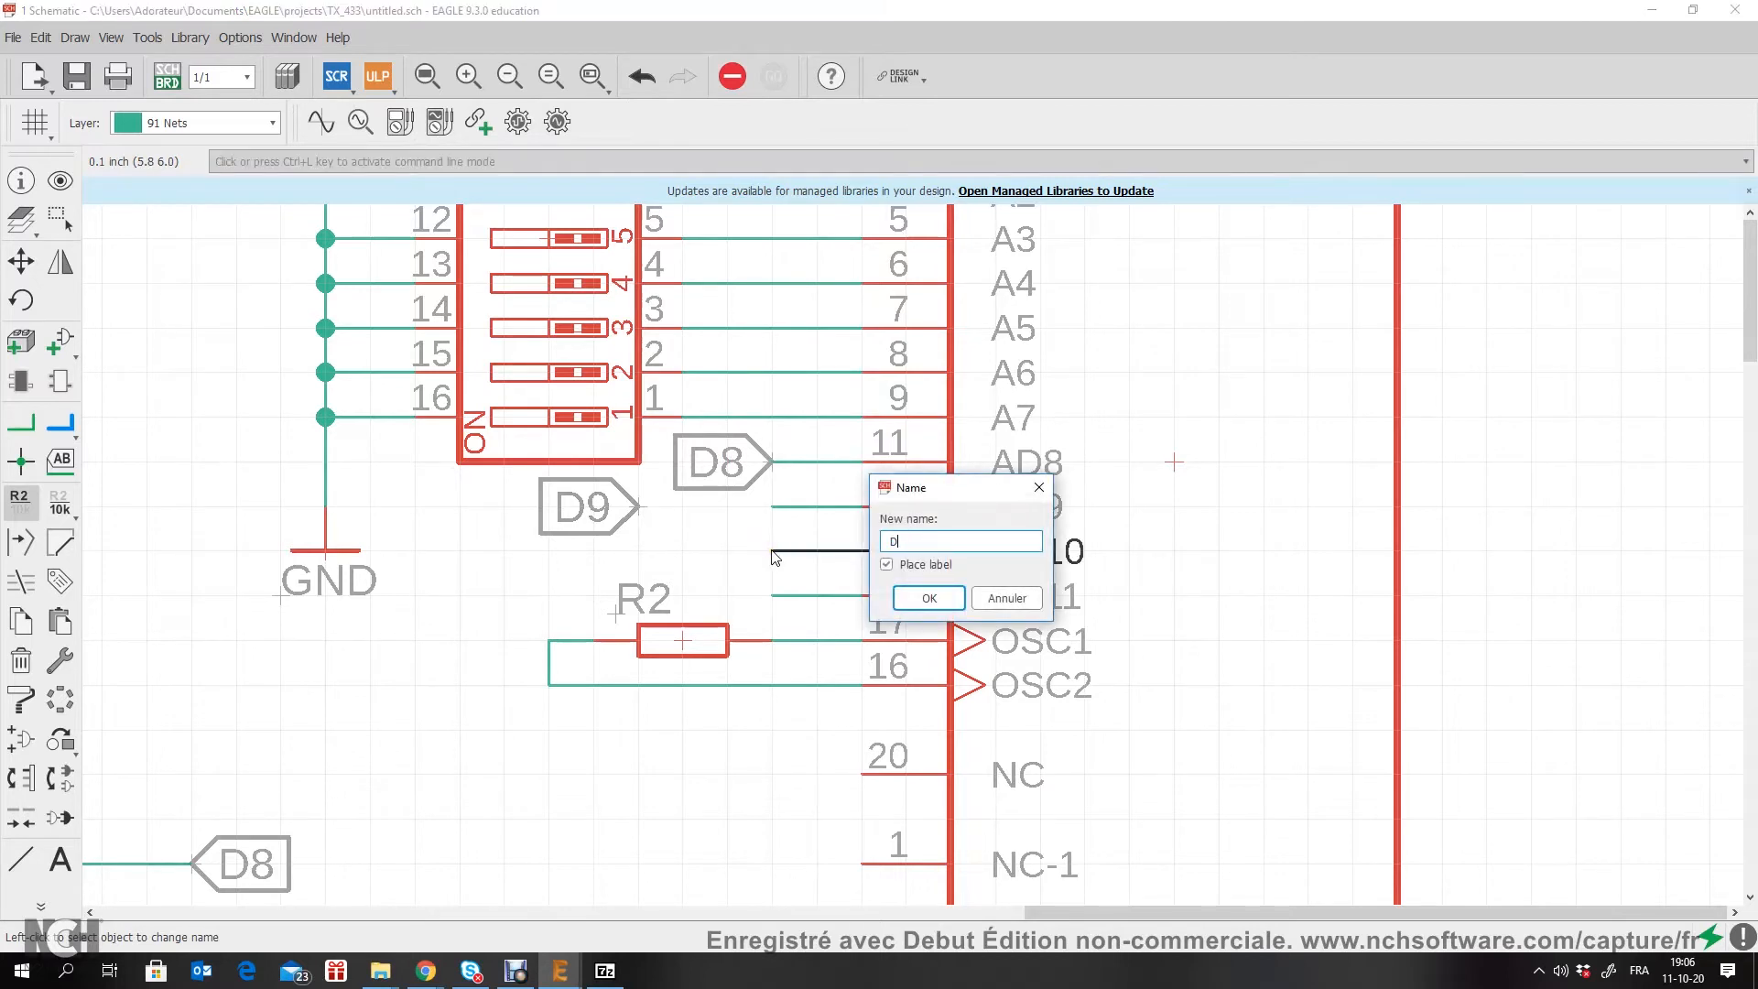
{"action": "key", "text": "Return"}
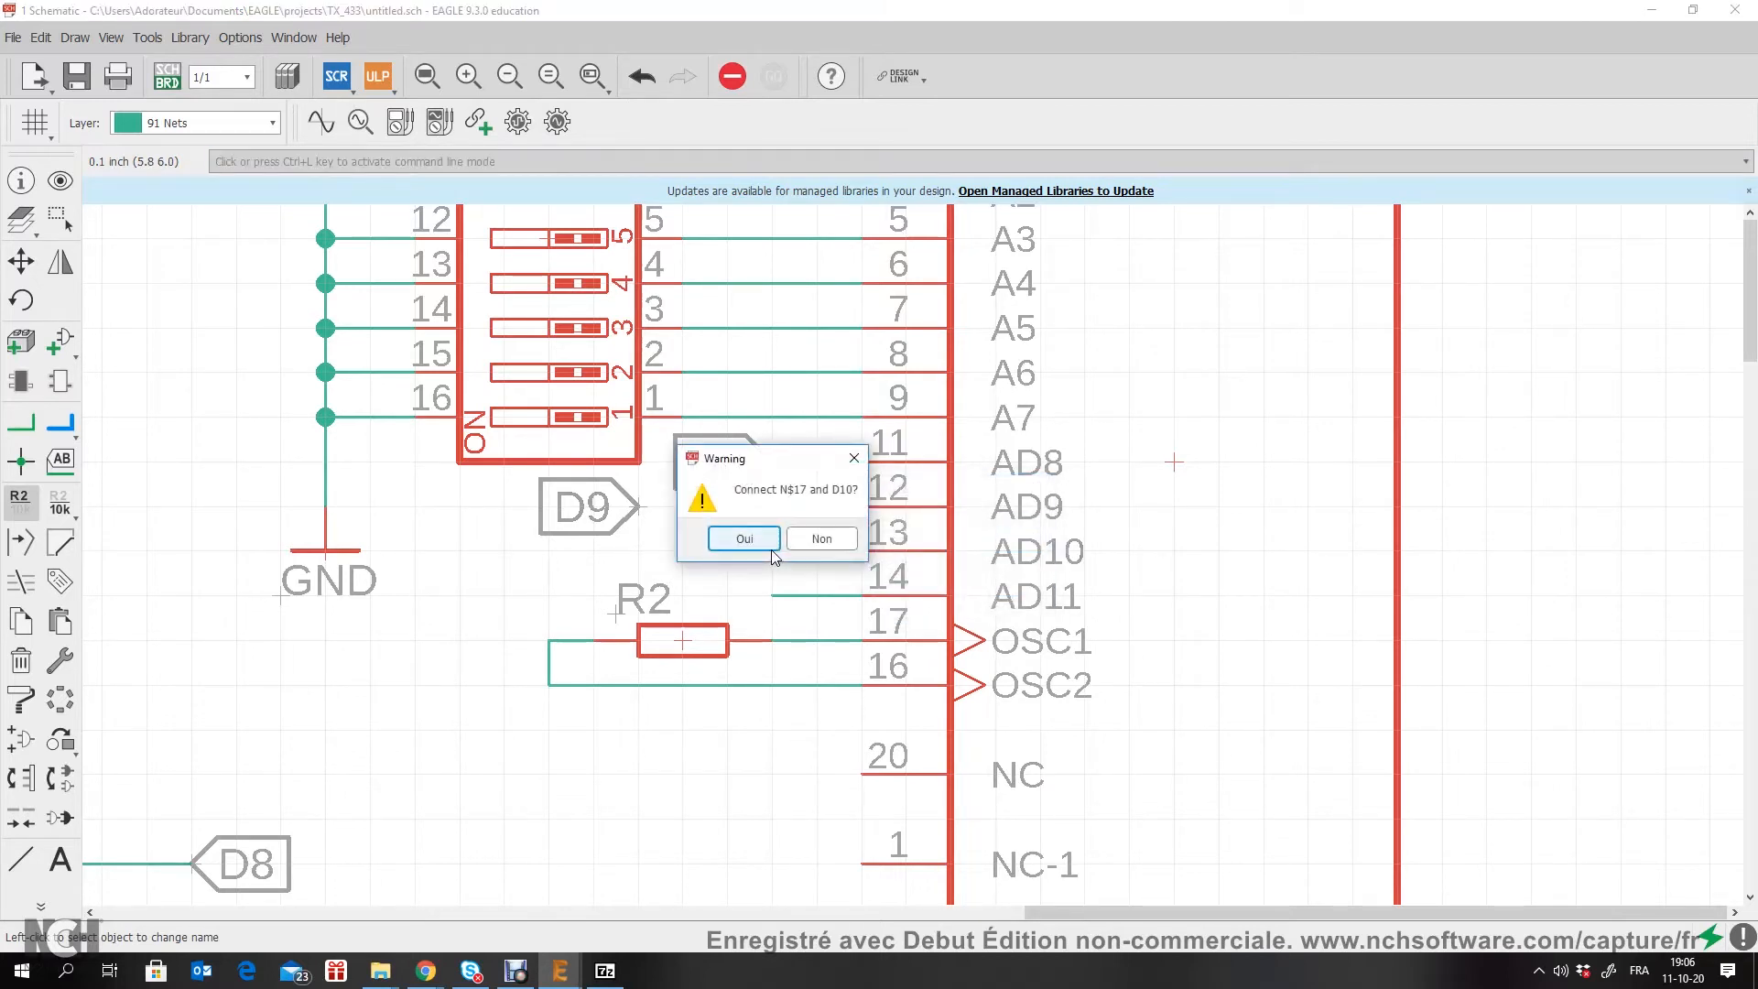
{"action": "key", "text": "Return"}
{"action": "left_click", "coordinate": [772, 552]}
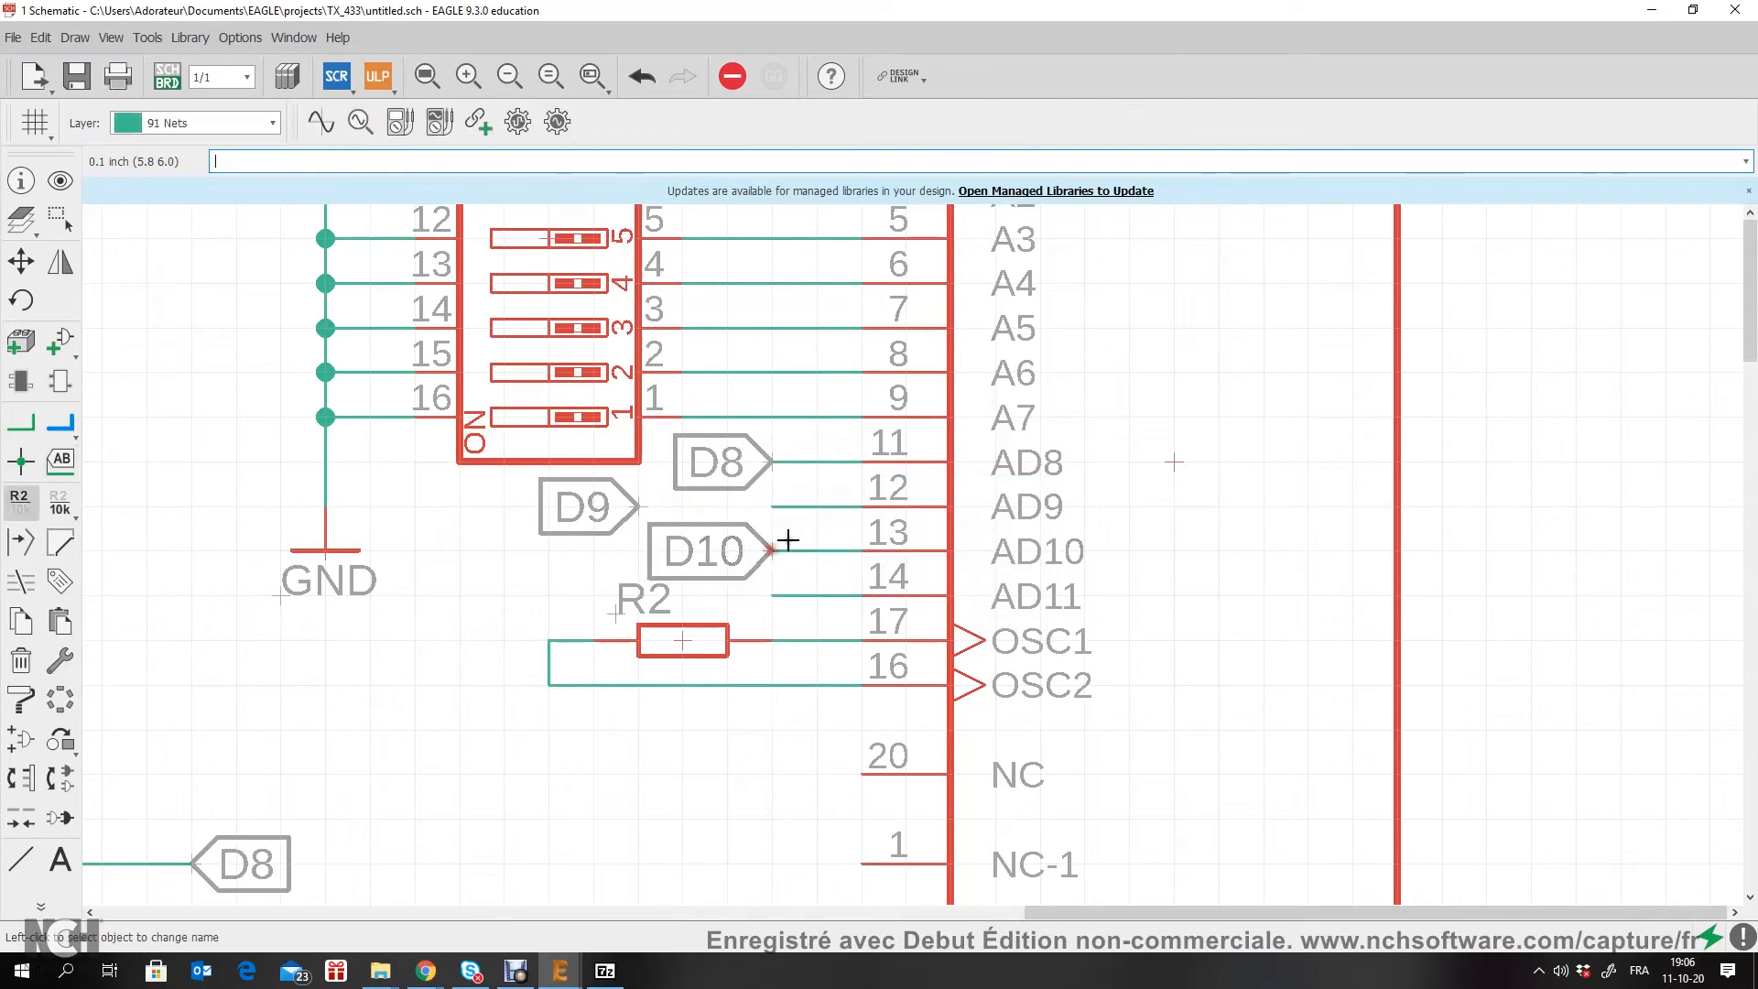
Step: Name U1's AD11 net D11, accept connecting it to the existing D11 net, and place its label in line with D9's, away from the stub
{"action": "left_click", "coordinate": [770, 596]}
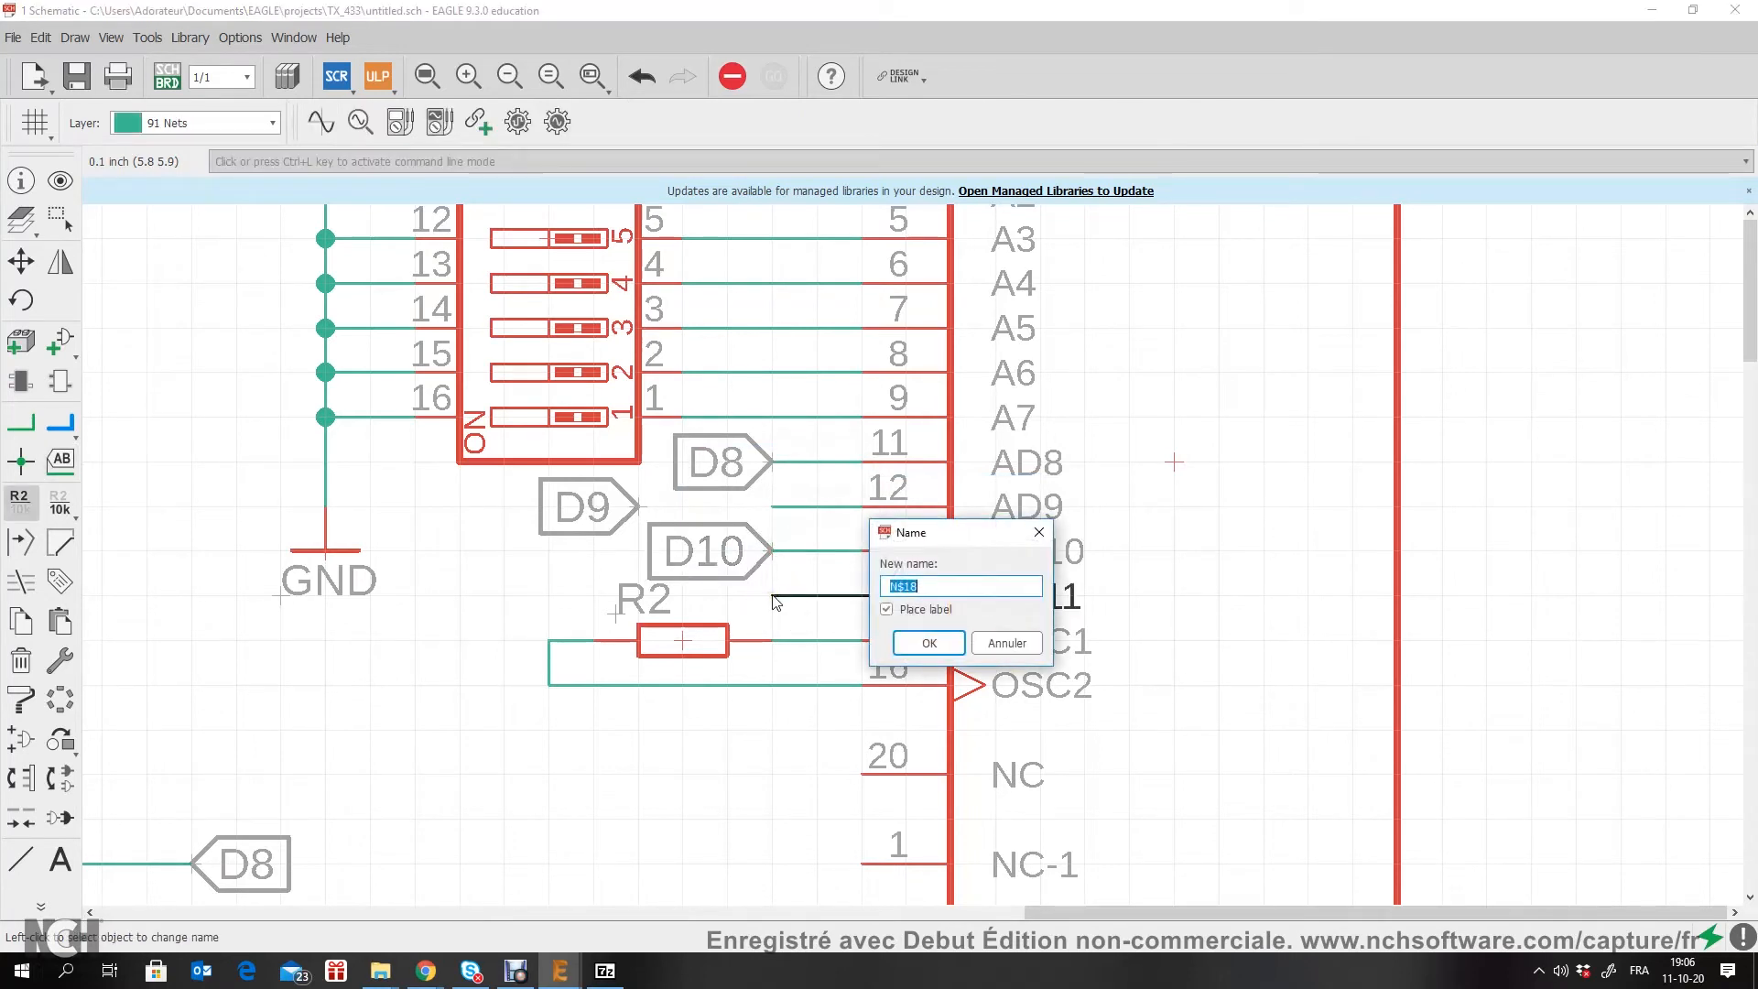
{"action": "key", "text": "Return"}
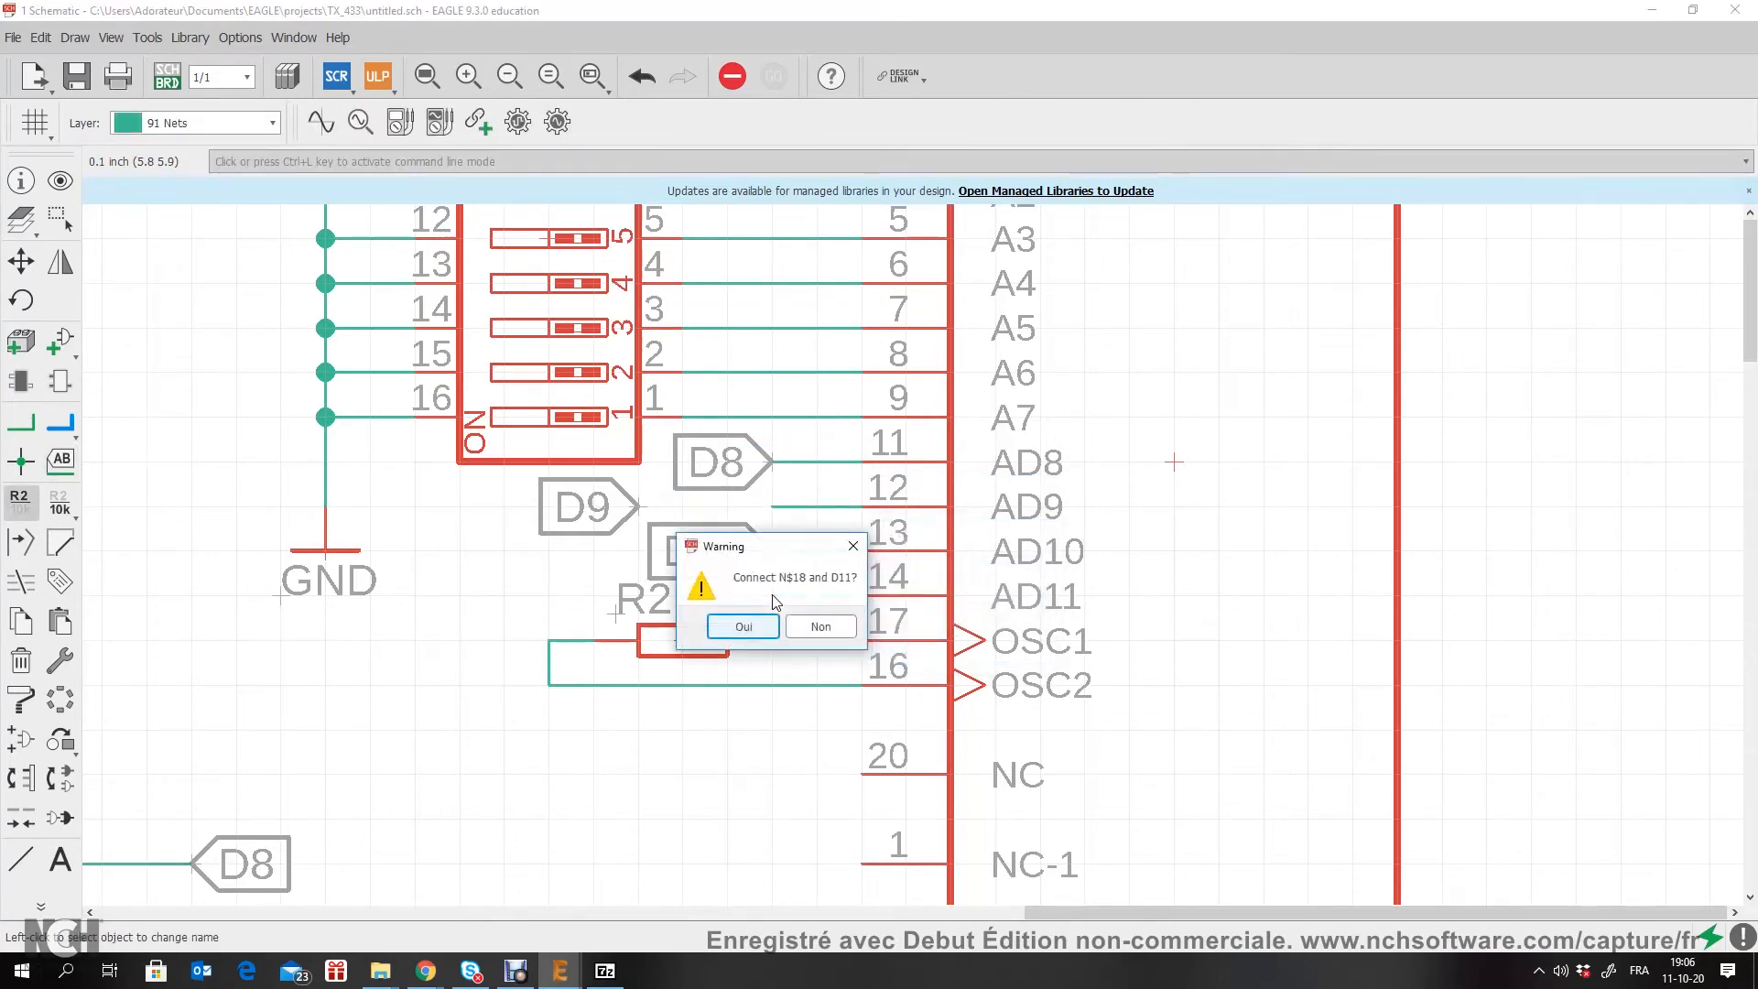
{"action": "left_click", "coordinate": [728, 636]}
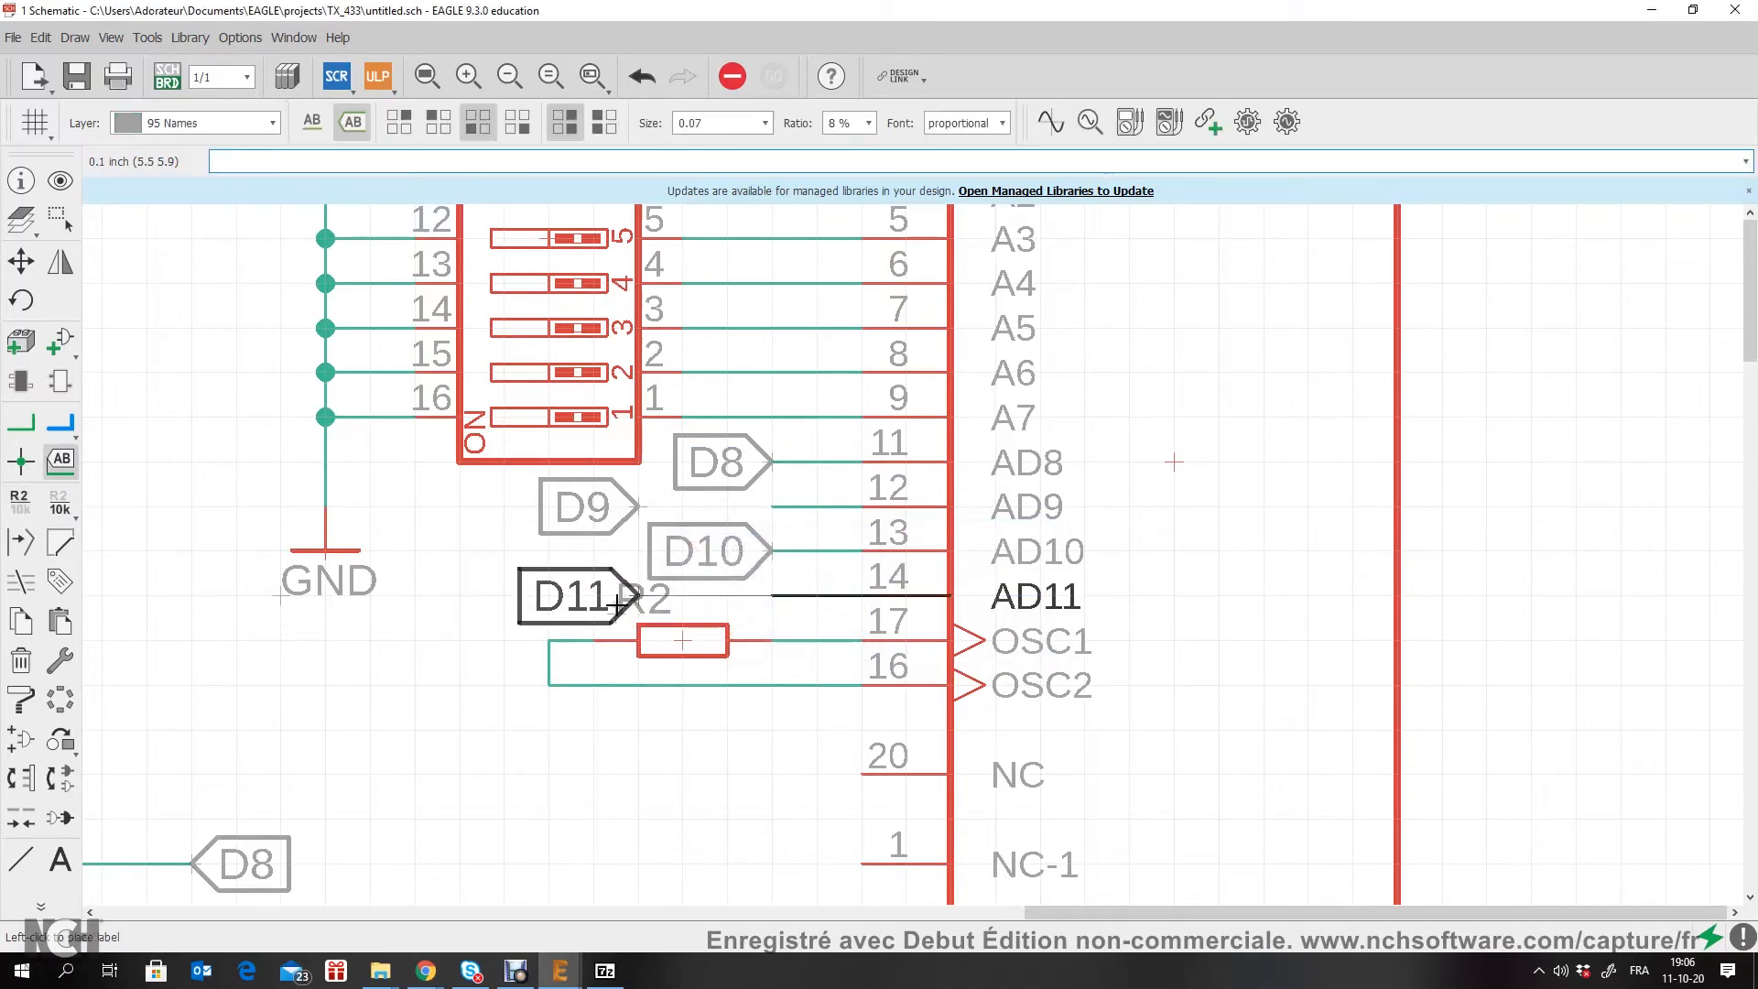
{"action": "left_click", "coordinate": [639, 597]}
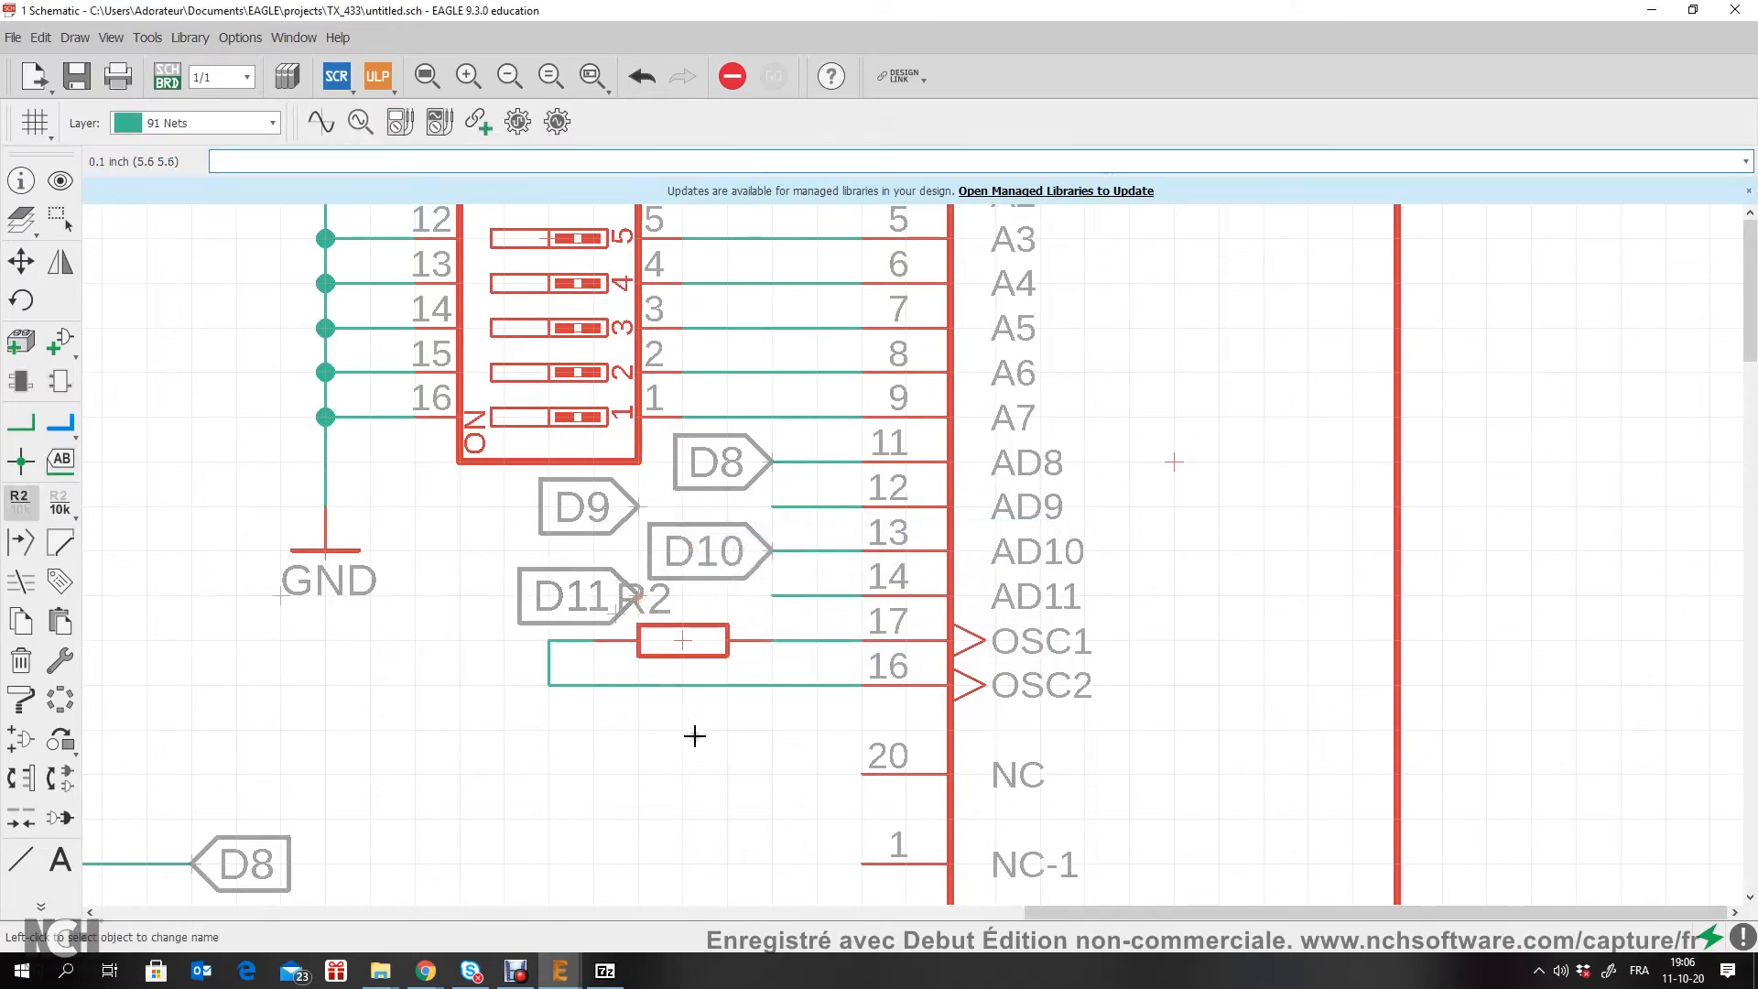
{"action": "scroll", "coordinate": [694, 733], "scroll_direction": "down", "scroll_amount": 3}
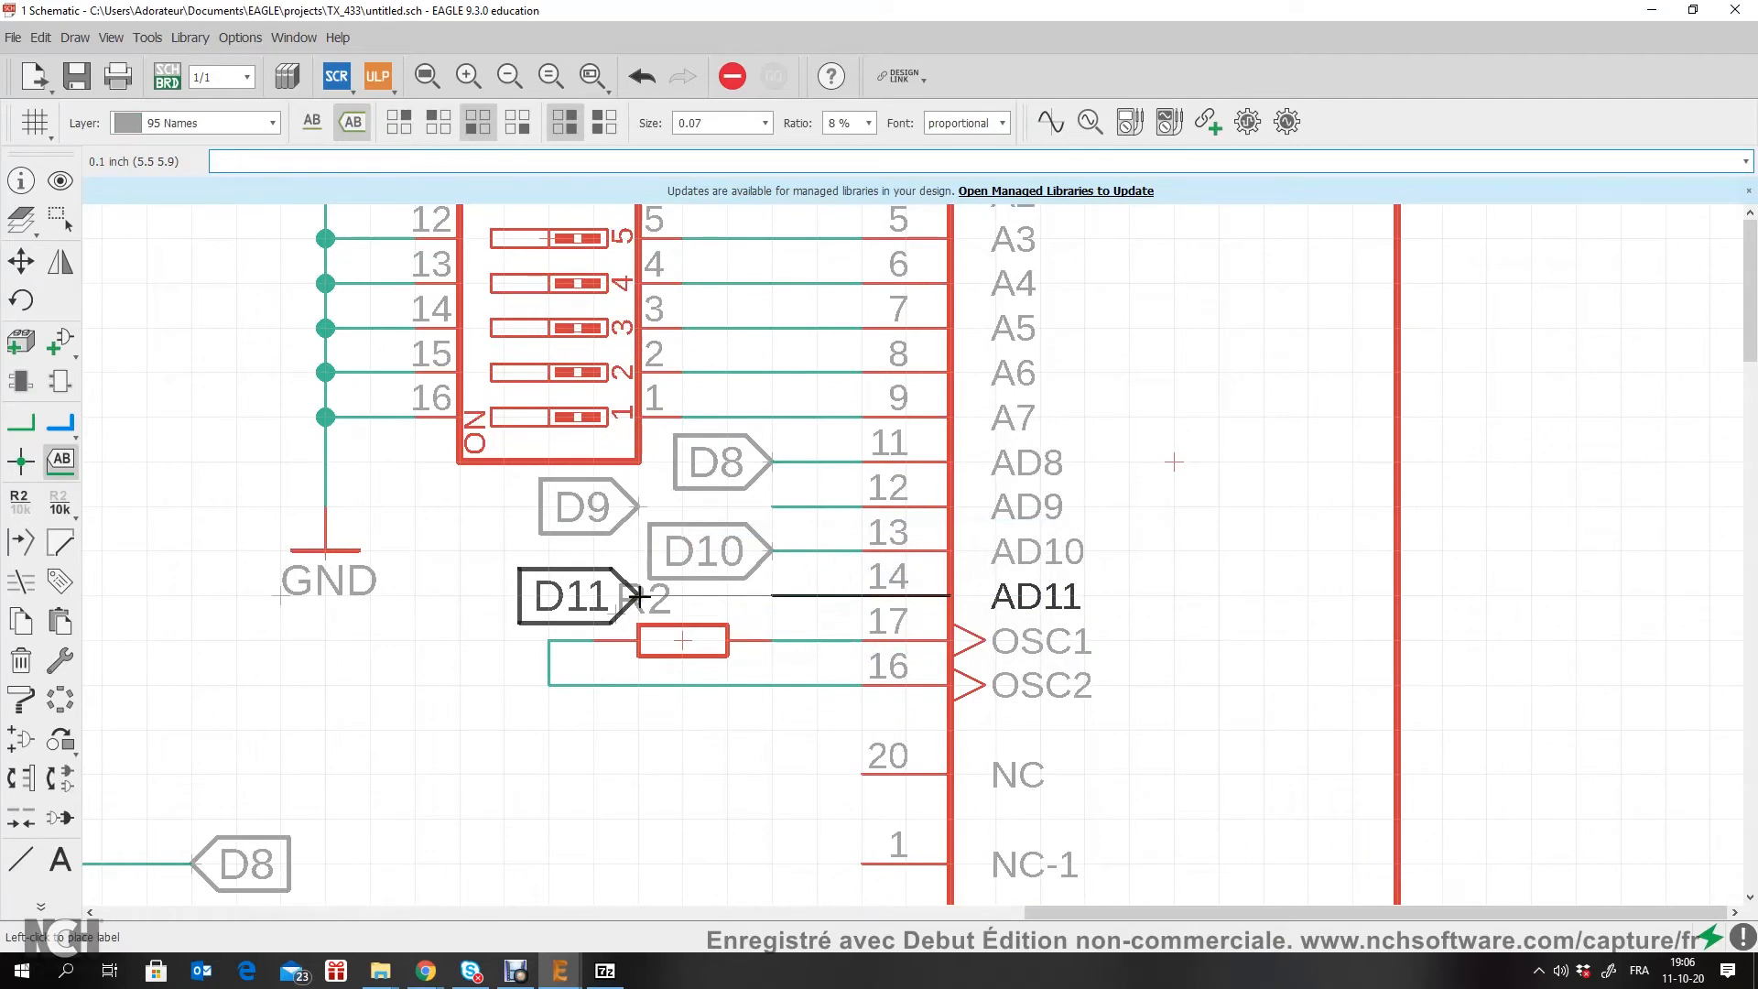
{"action": "left_click", "coordinate": [640, 597]}
Step: Move resistor R2 one grid step closer to U1 so that it clears the D11 label
{"action": "scroll", "coordinate": [694, 736], "scroll_direction": "down", "scroll_amount": 2}
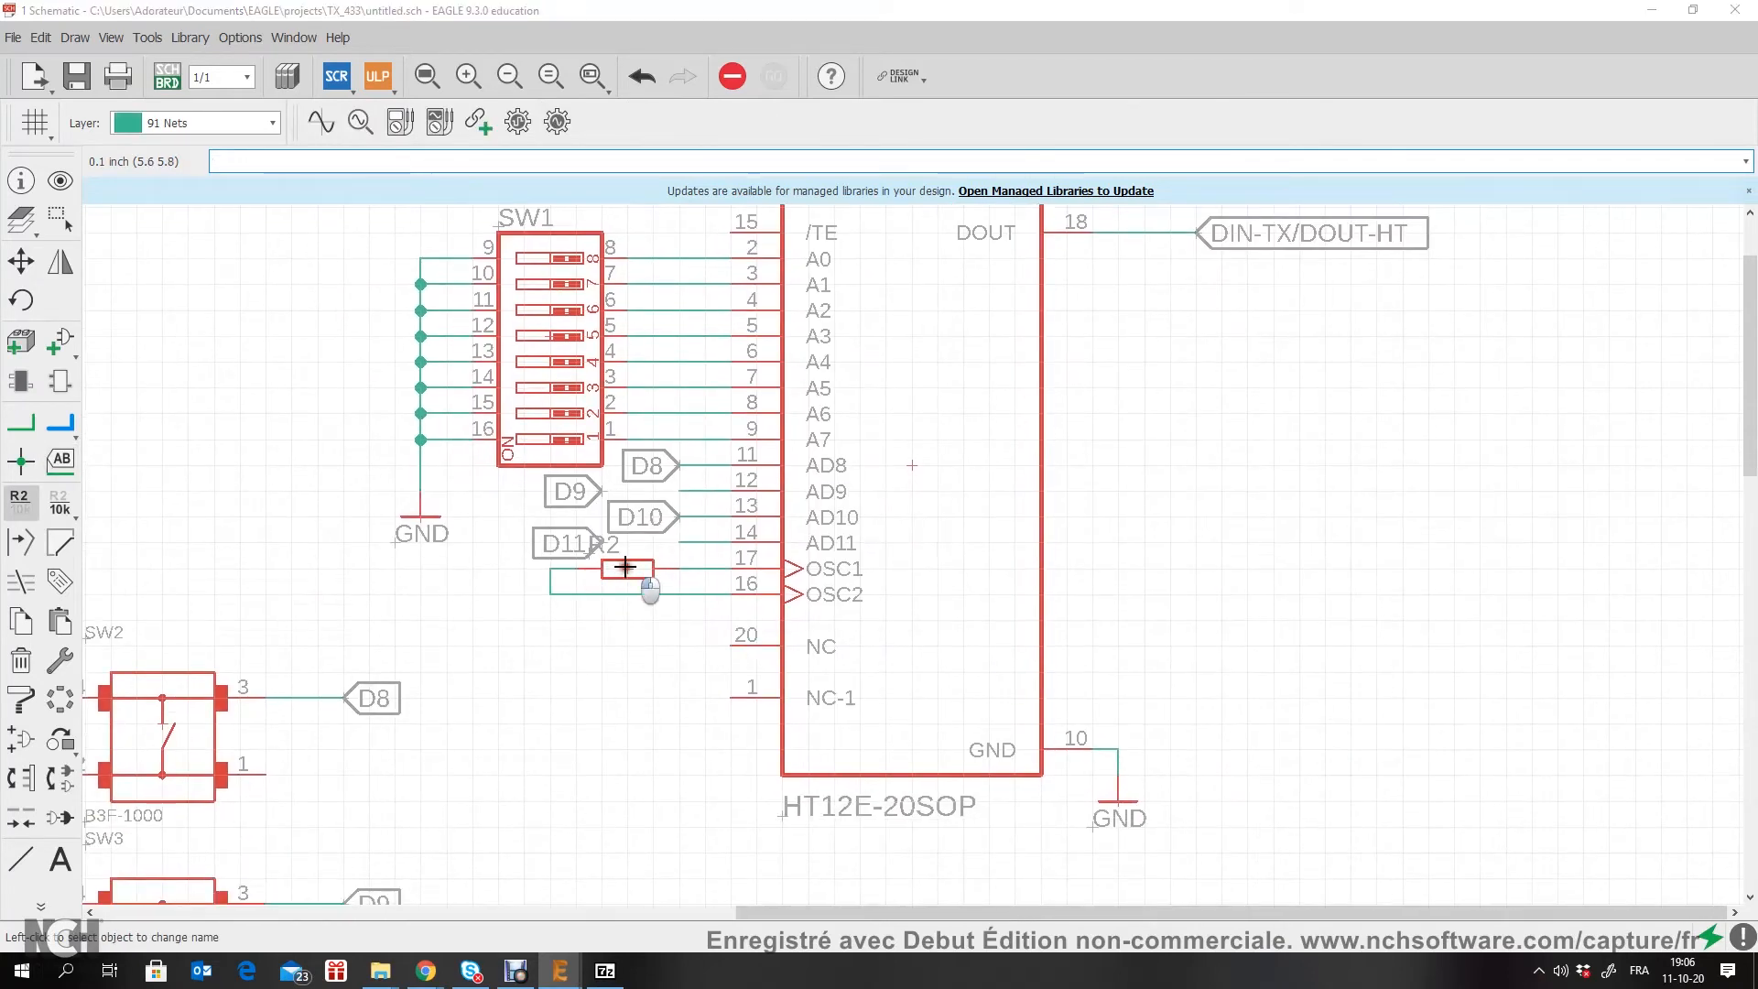
{"action": "left_click", "coordinate": [623, 571]}
{"action": "left_click", "coordinate": [900, 503]}
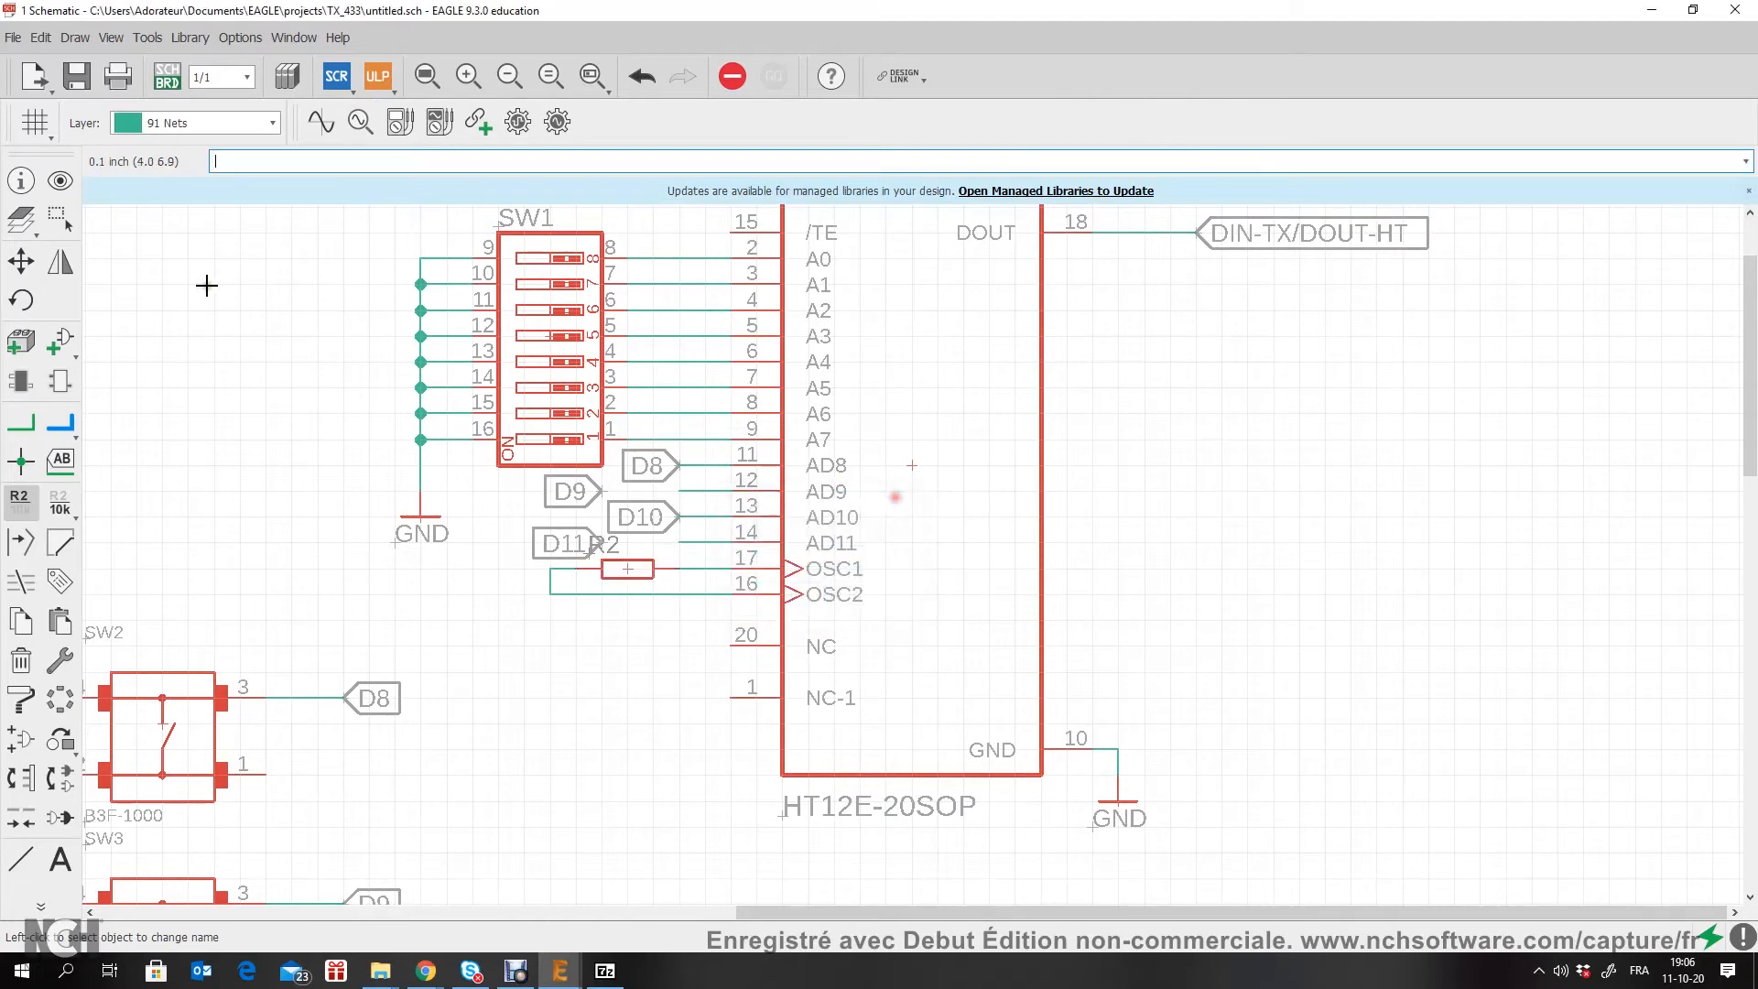
{"action": "left_click", "coordinate": [21, 261]}
{"action": "scroll", "coordinate": [600, 569], "scroll_direction": "up", "scroll_amount": 3}
{"action": "scroll", "coordinate": [599, 569], "scroll_direction": "up", "scroll_amount": 1}
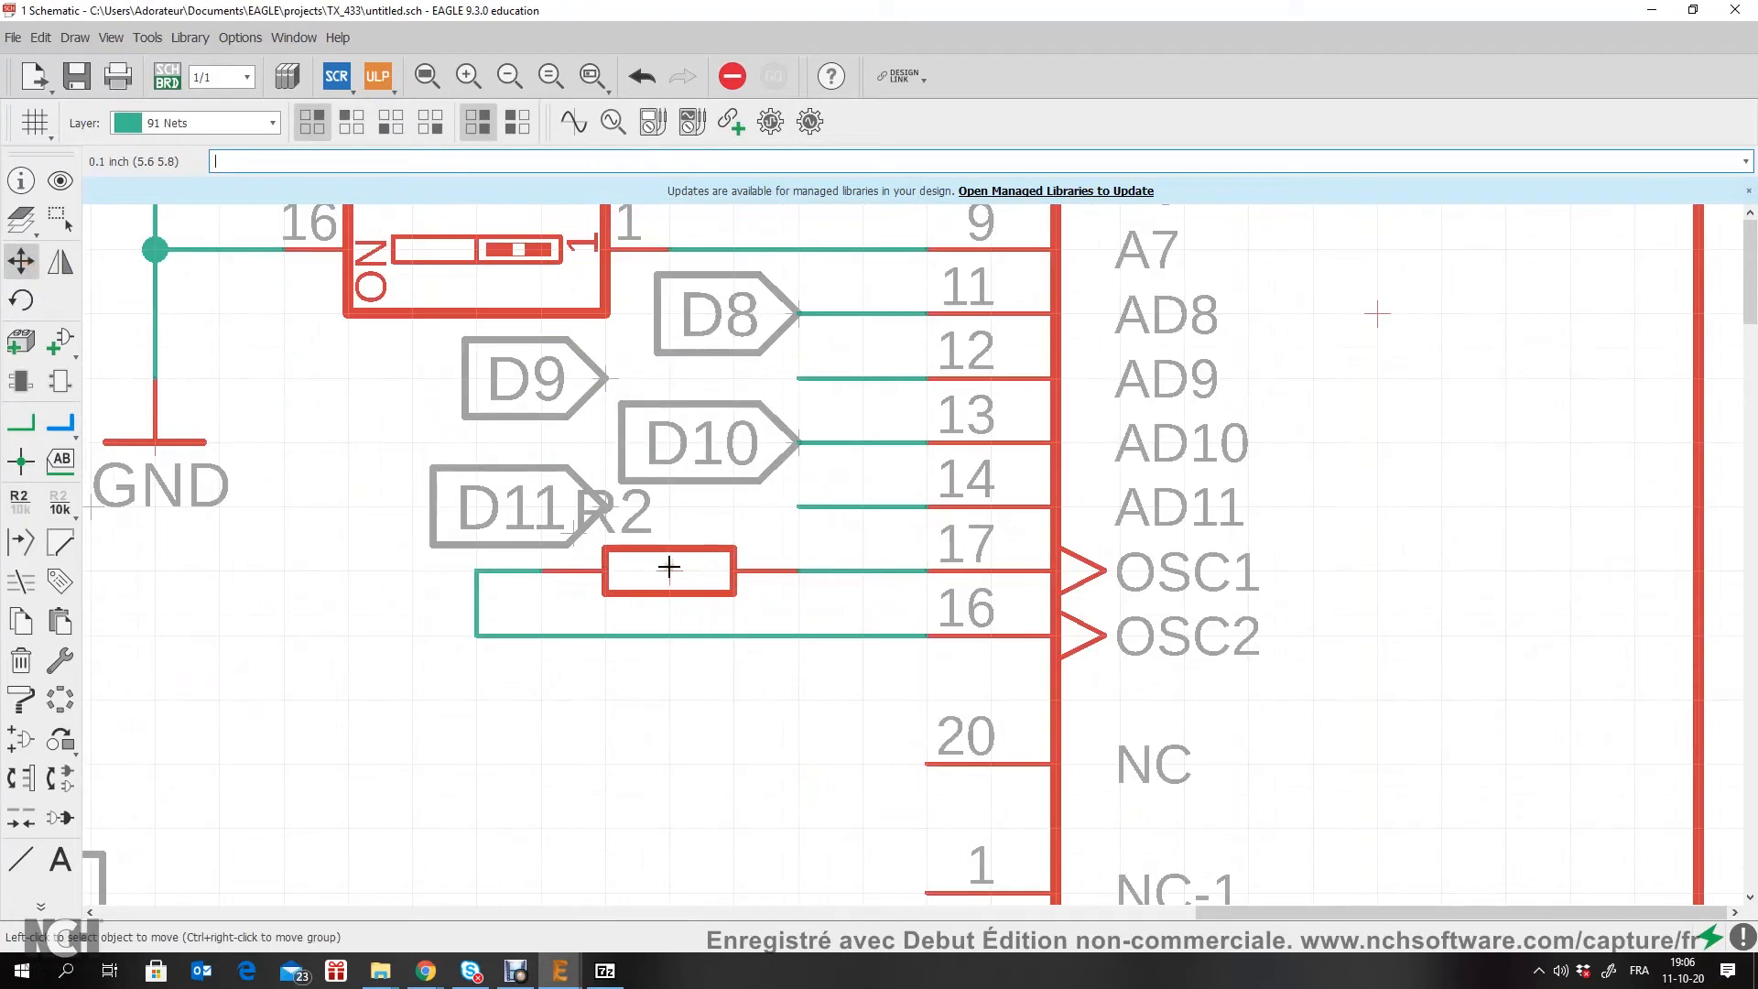
{"action": "left_click", "coordinate": [615, 548]}
{"action": "left_click", "coordinate": [674, 546]}
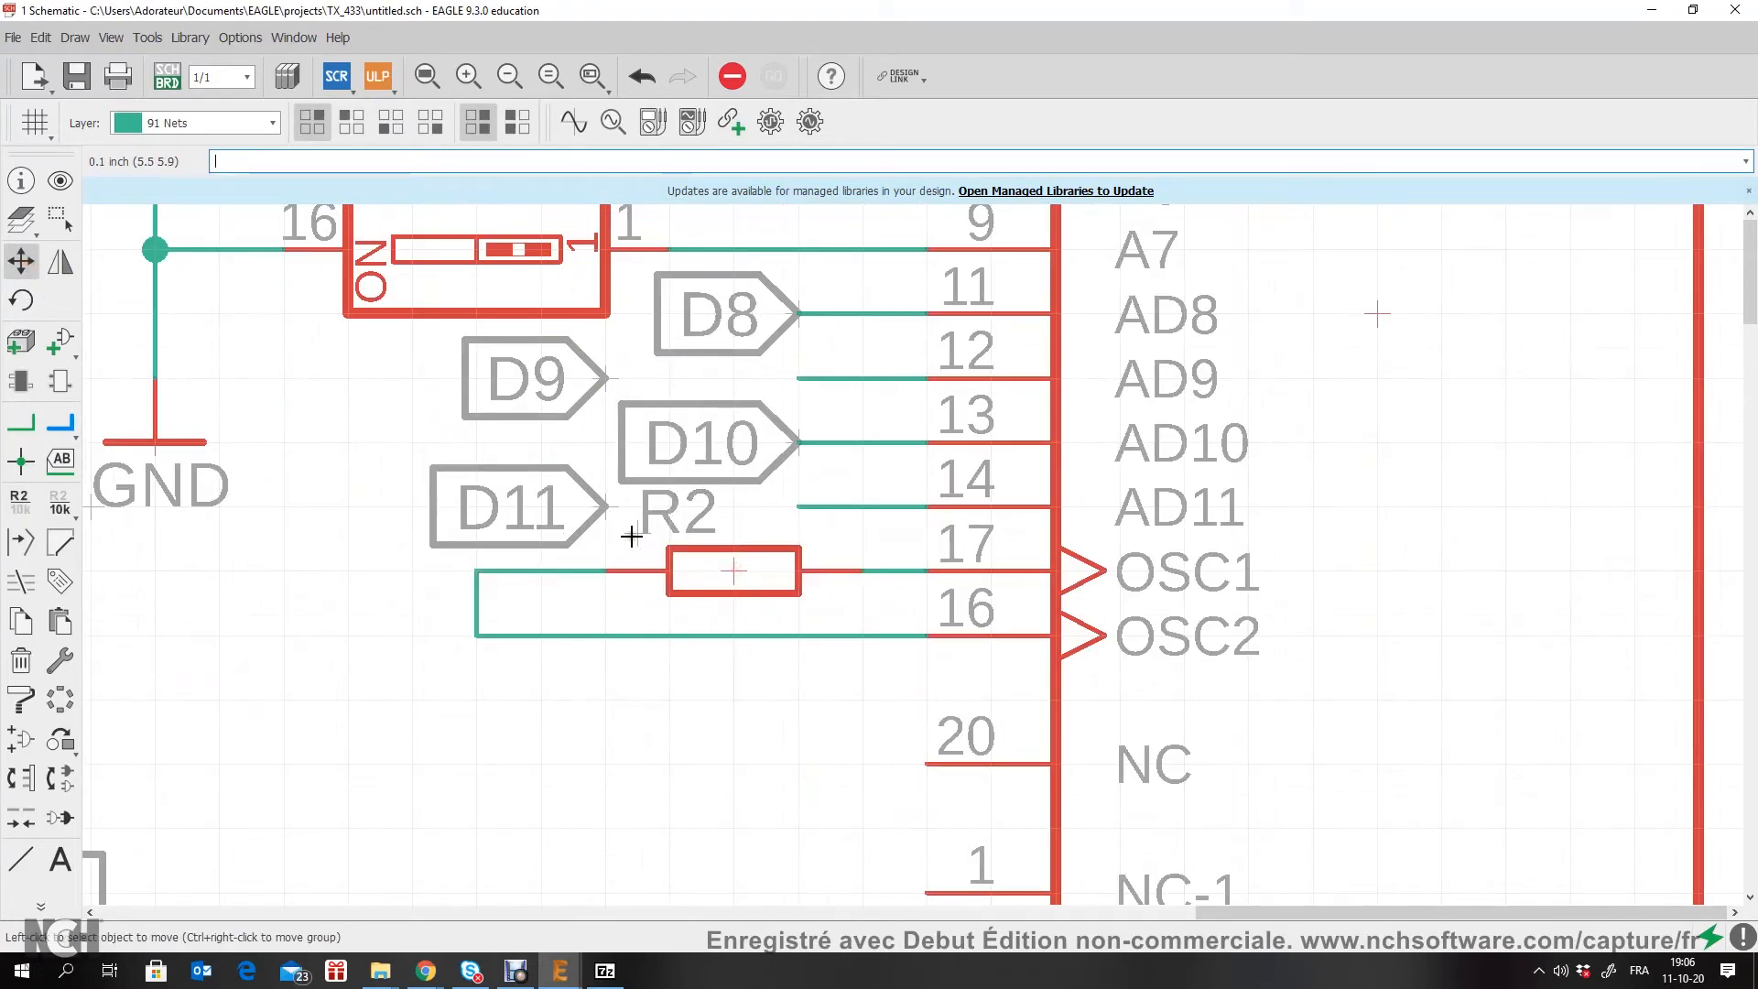
Step: Move R2's name text from above the resistor to below it, across the OSC2 wire
{"action": "scroll", "coordinate": [646, 532], "scroll_direction": "up", "scroll_amount": 3}
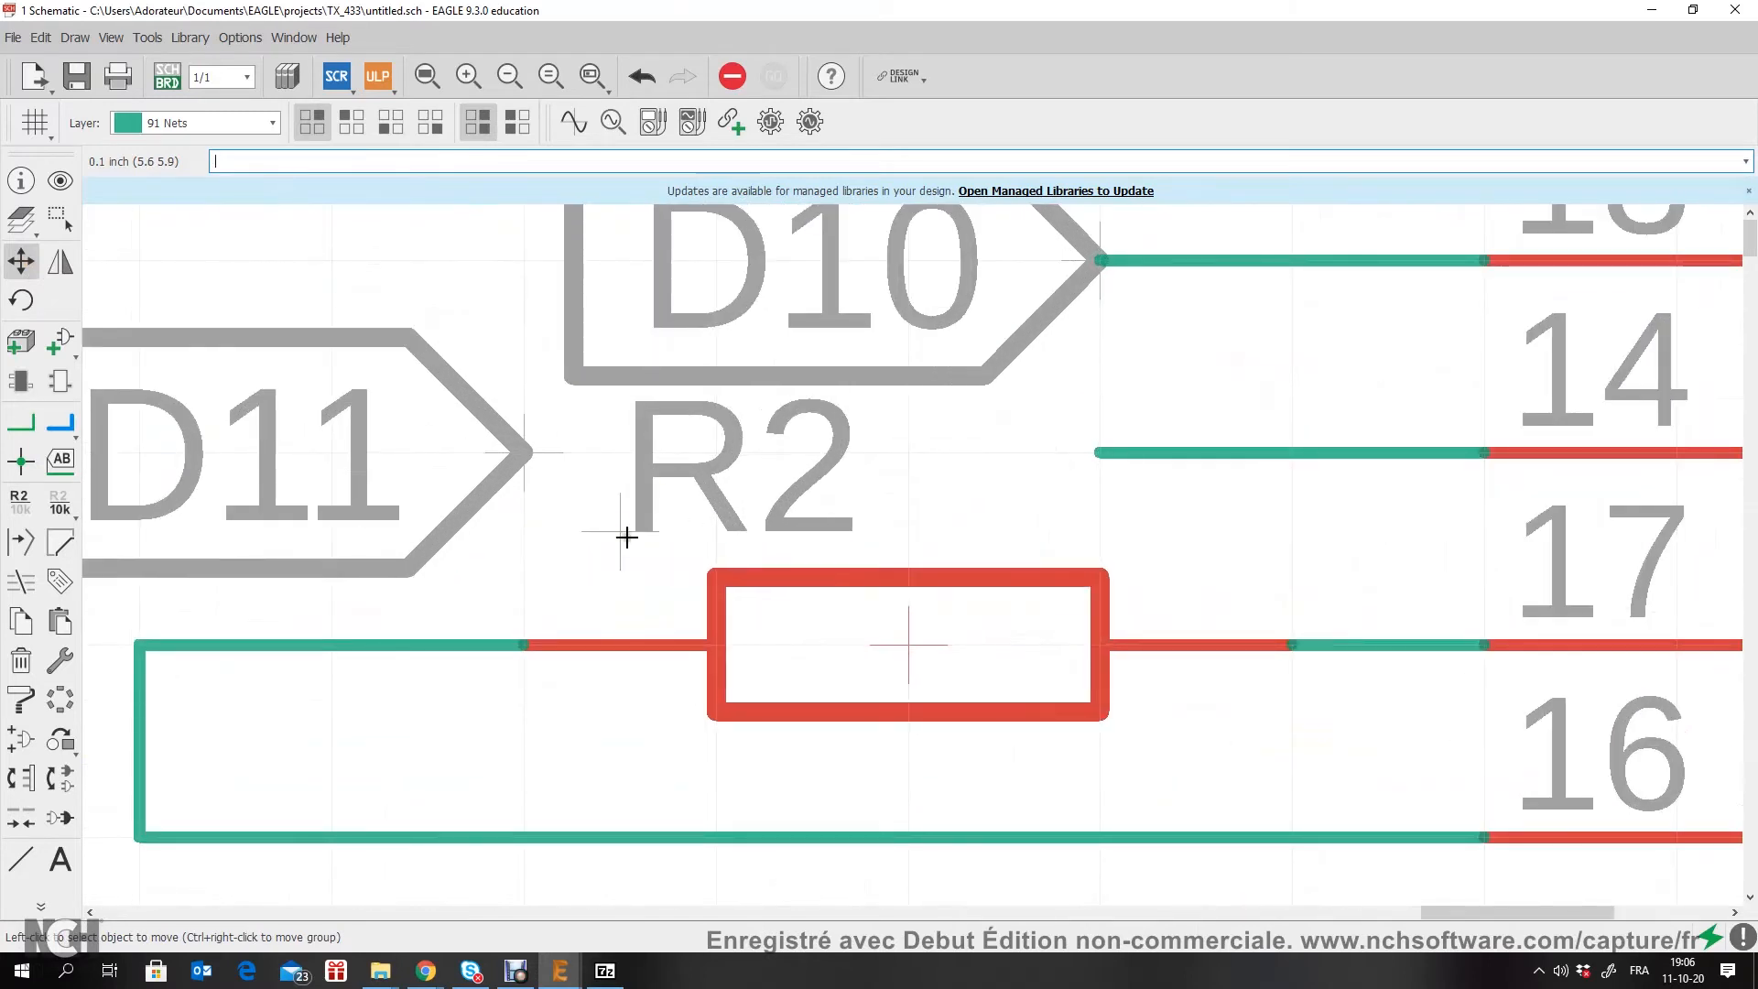
{"action": "left_click", "coordinate": [617, 531]}
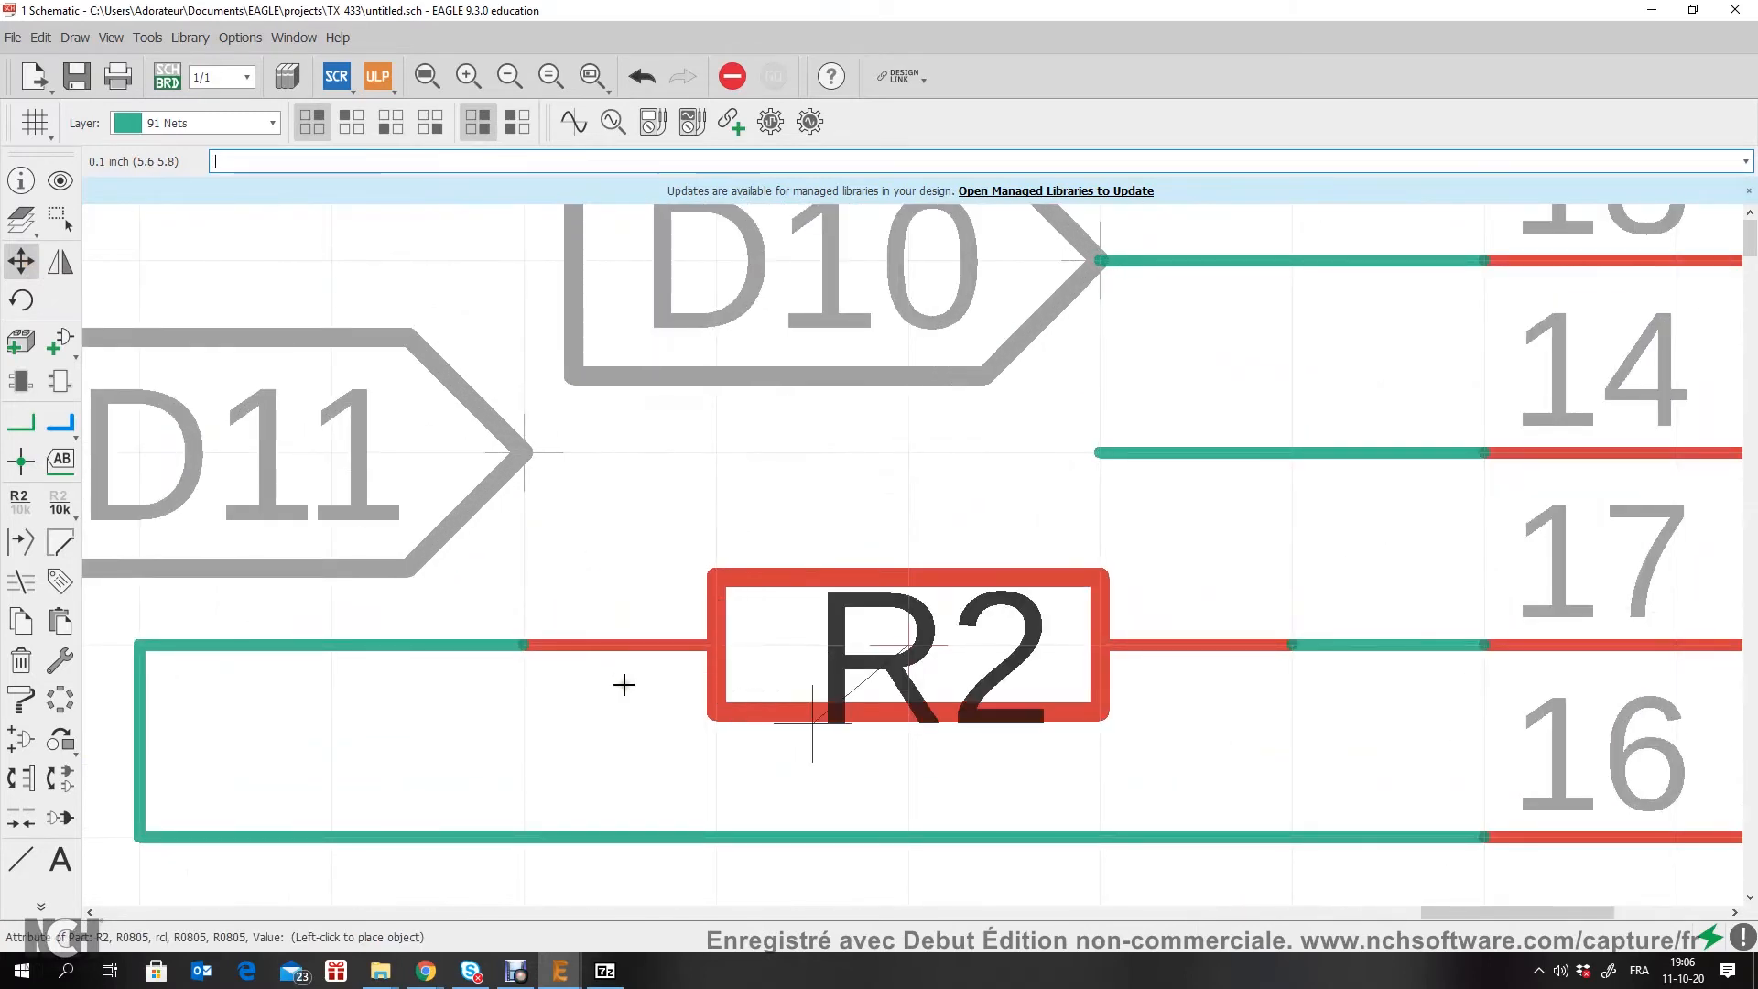
{"action": "middle_click_drag", "start_coordinate": [596, 636], "coordinate": [469, 462]}
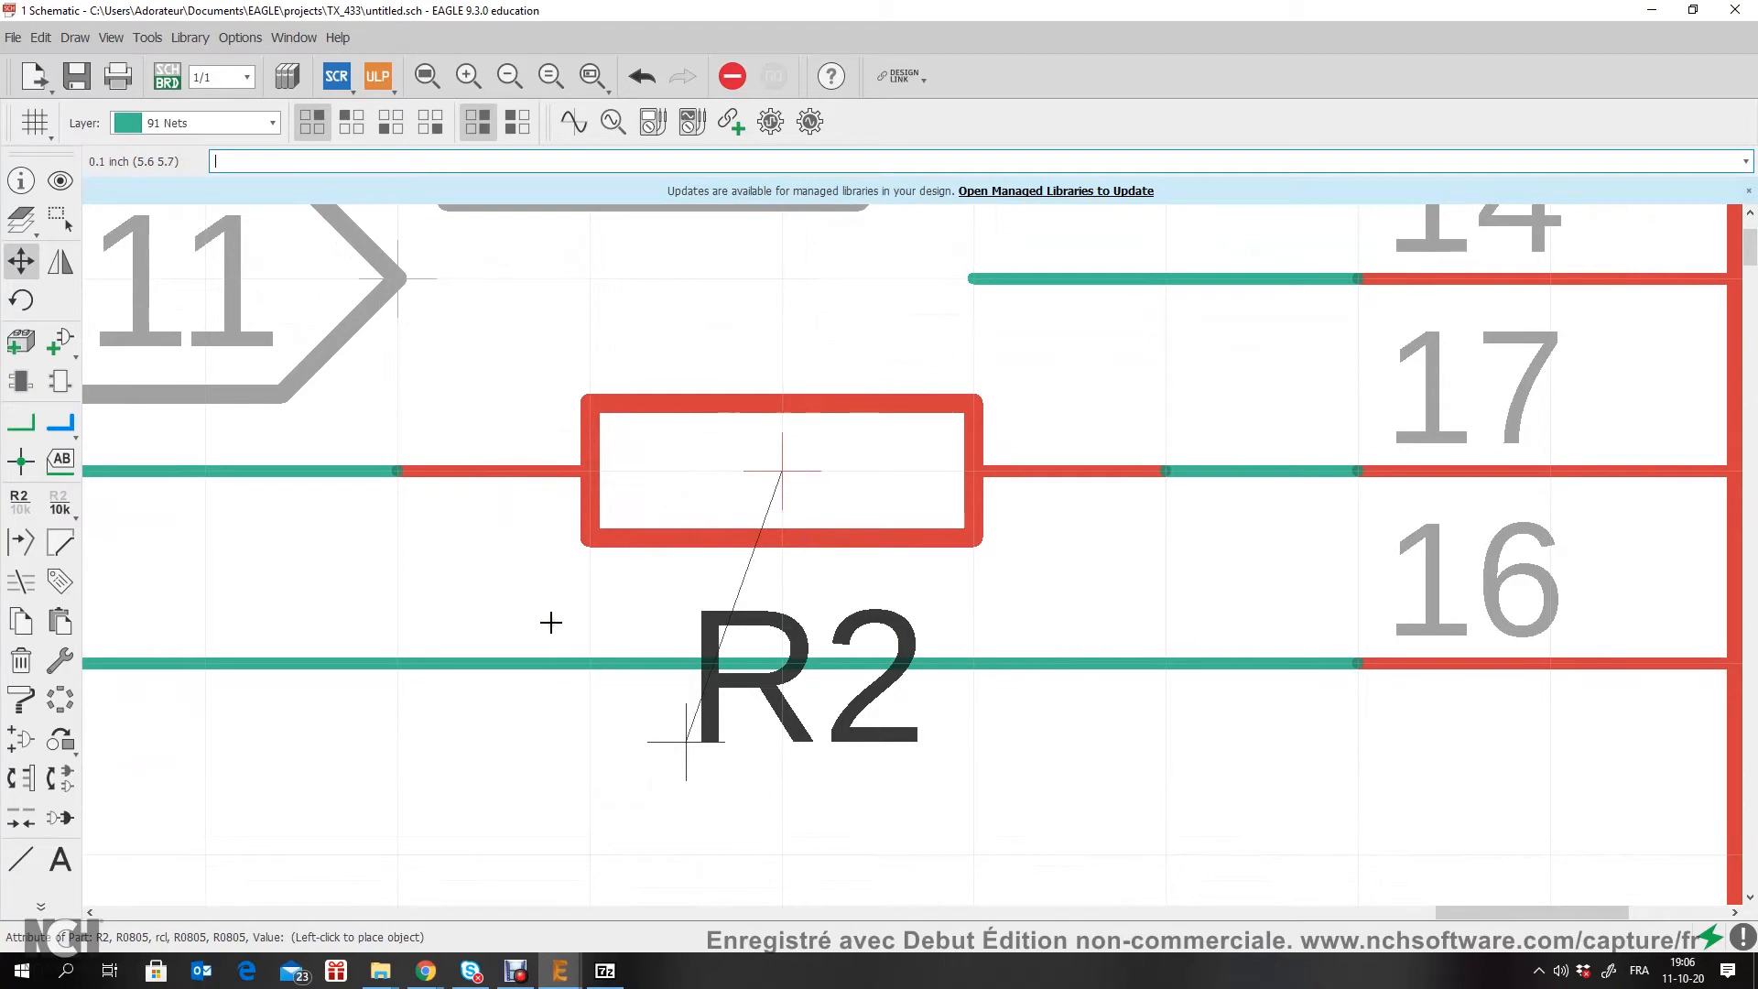
{"action": "left_click", "coordinate": [551, 623]}
Step: Stretch the open end of U1's AD9 net stub until it meets the tip of the D9 label
{"action": "scroll", "coordinate": [552, 623], "scroll_direction": "down", "scroll_amount": 4}
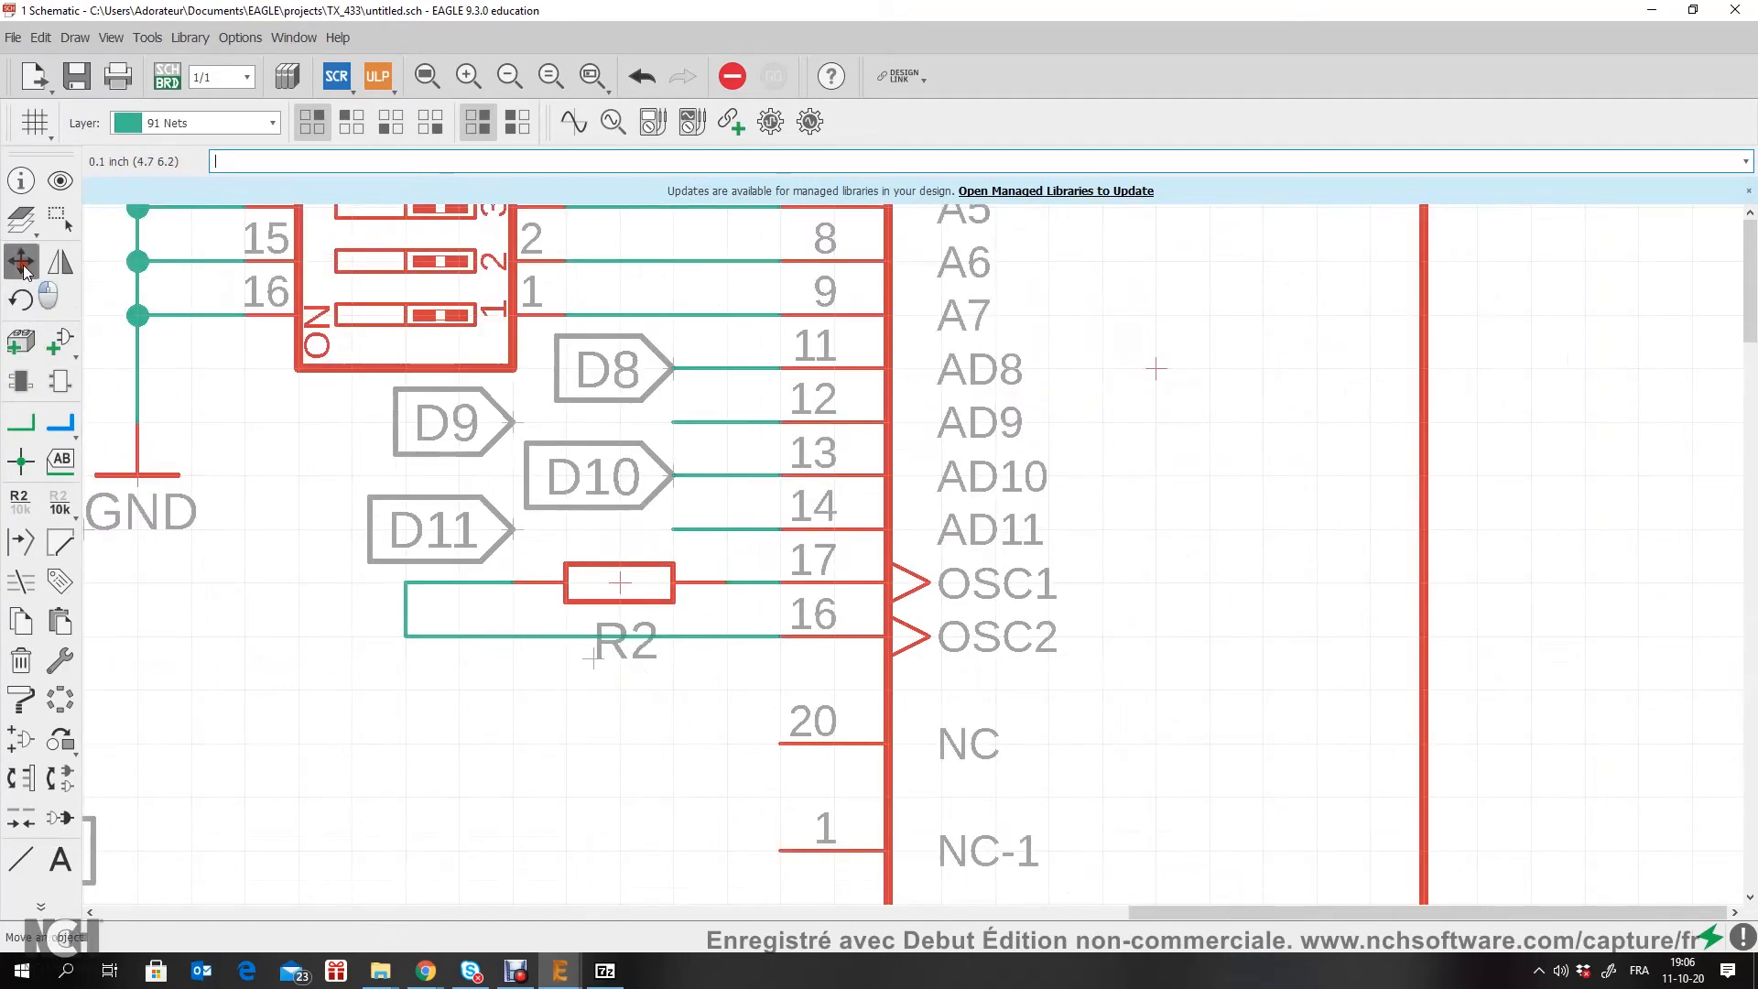
{"action": "scroll", "coordinate": [687, 404], "scroll_direction": "up", "scroll_amount": 2}
{"action": "left_click", "coordinate": [660, 437]}
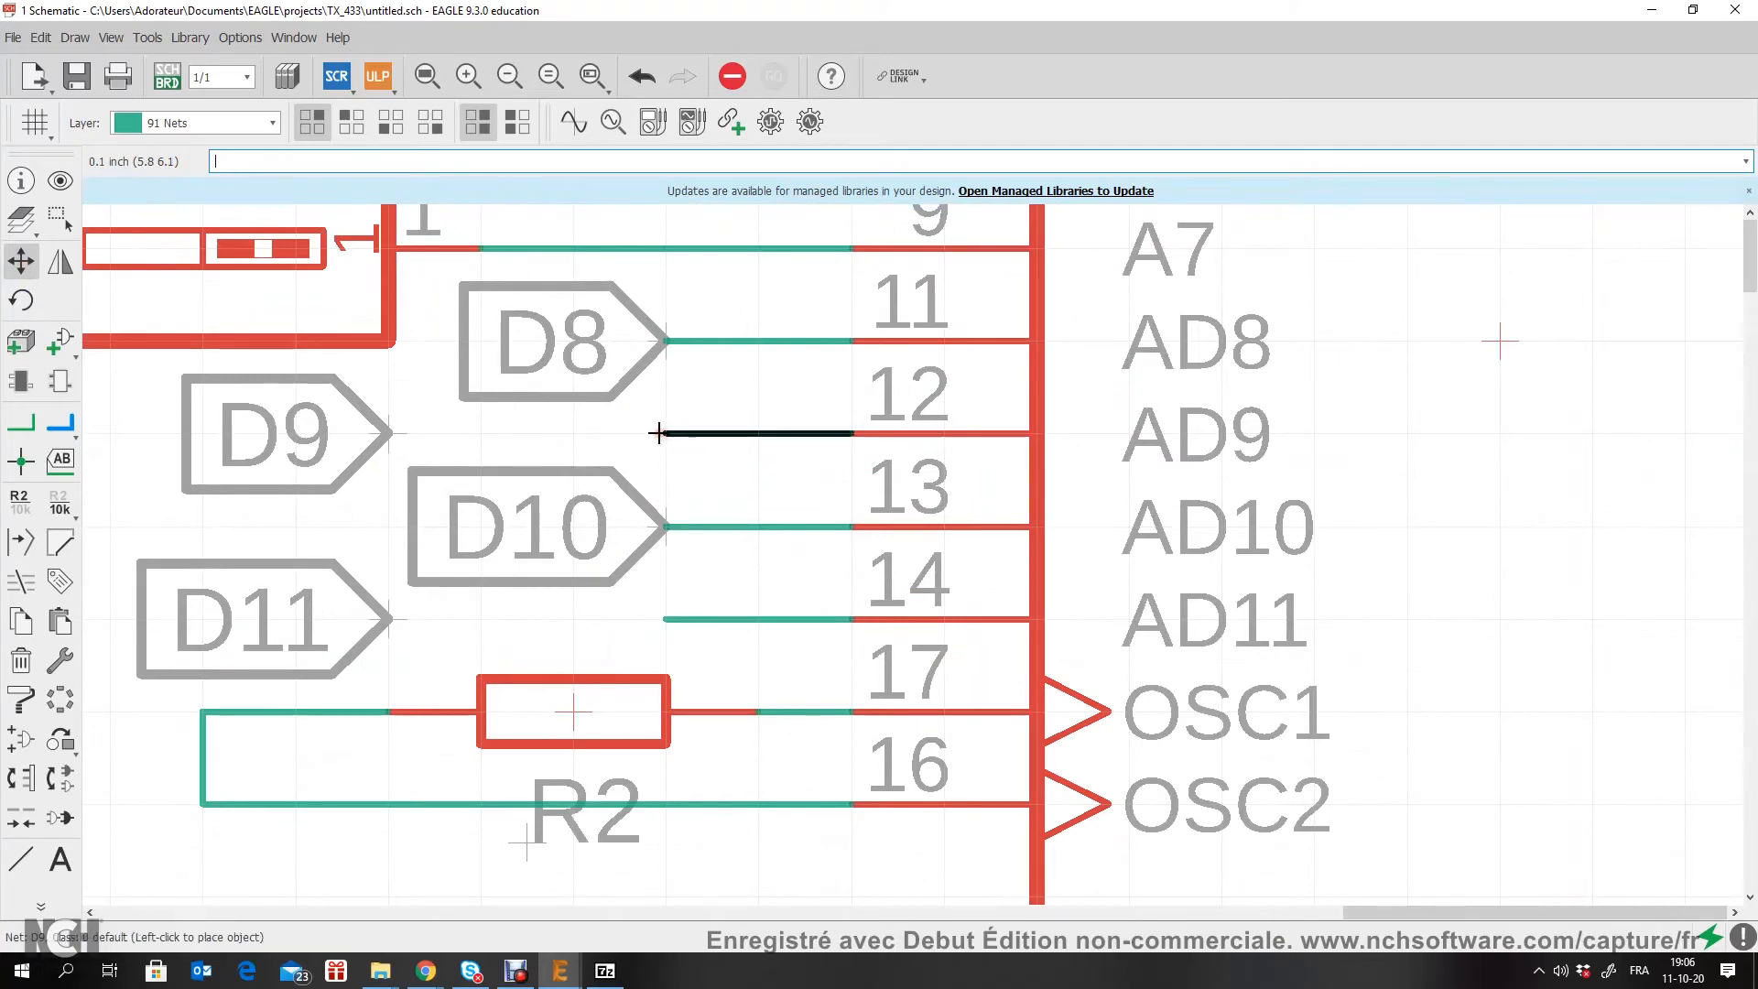
{"action": "left_click", "coordinate": [400, 421]}
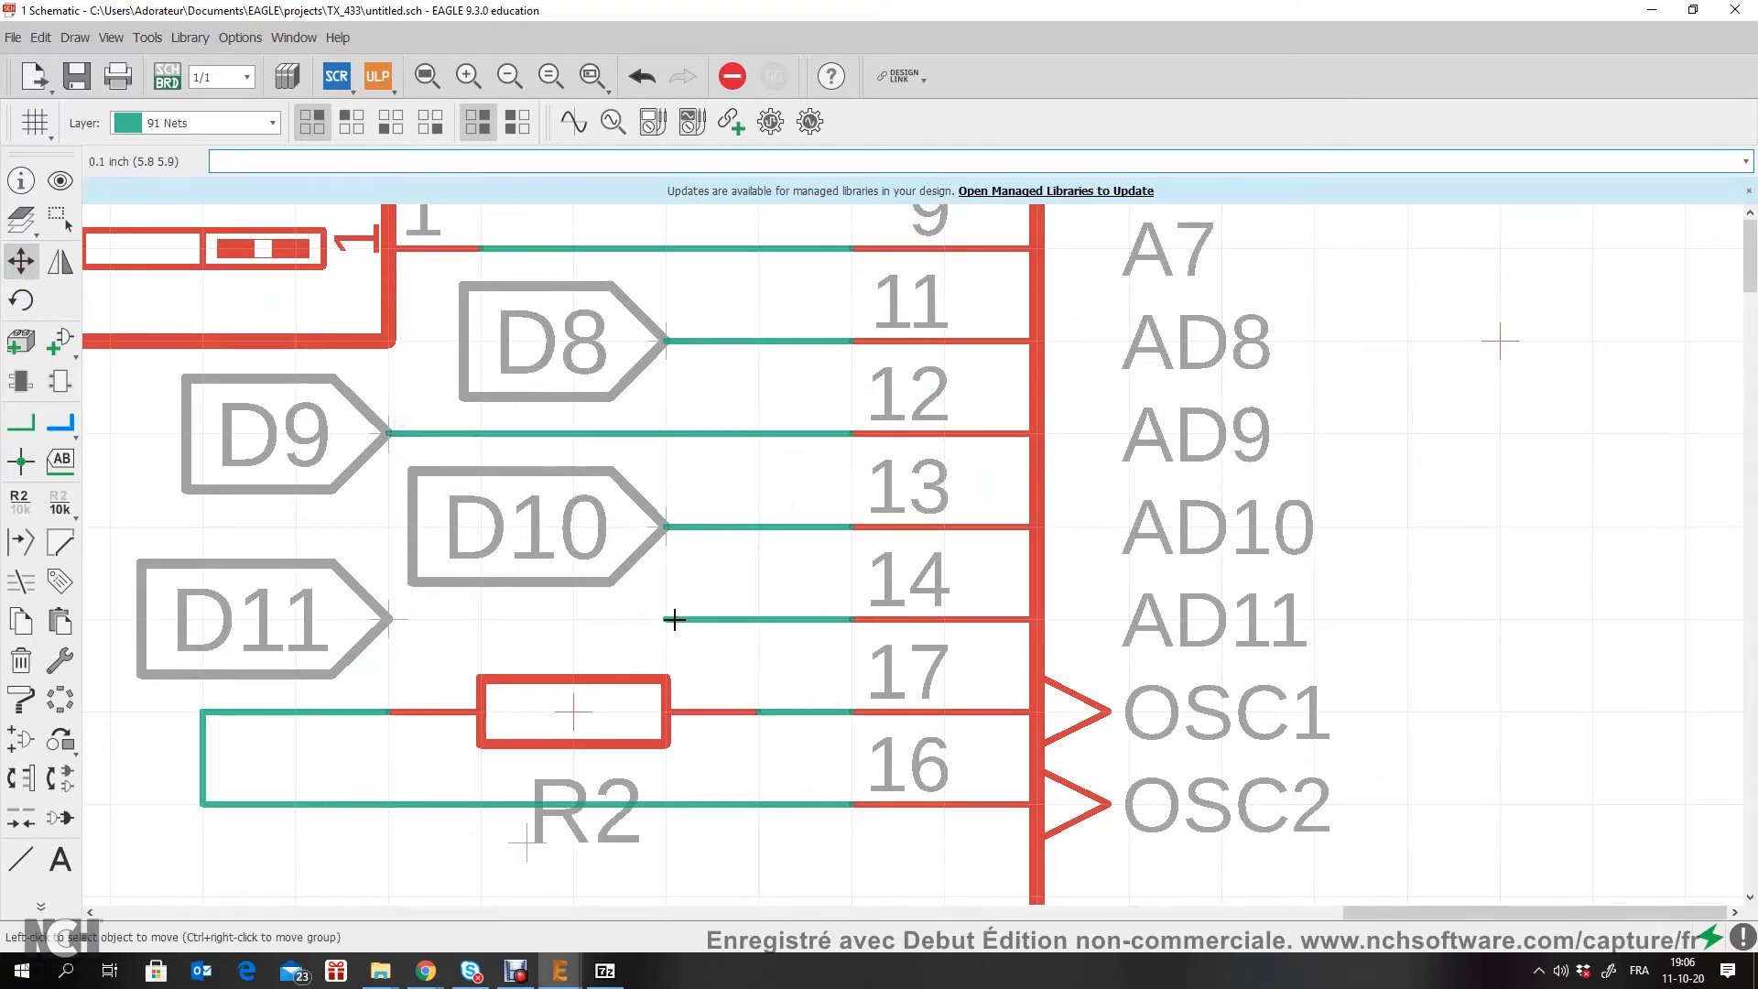
Step: Stretch the open end of U1's AD11 net stub until it meets the tip of the D11 label
{"action": "left_click", "coordinate": [674, 619]}
{"action": "left_click", "coordinate": [394, 619]}
{"action": "scroll", "coordinate": [646, 600], "scroll_direction": "down", "scroll_amount": 5}
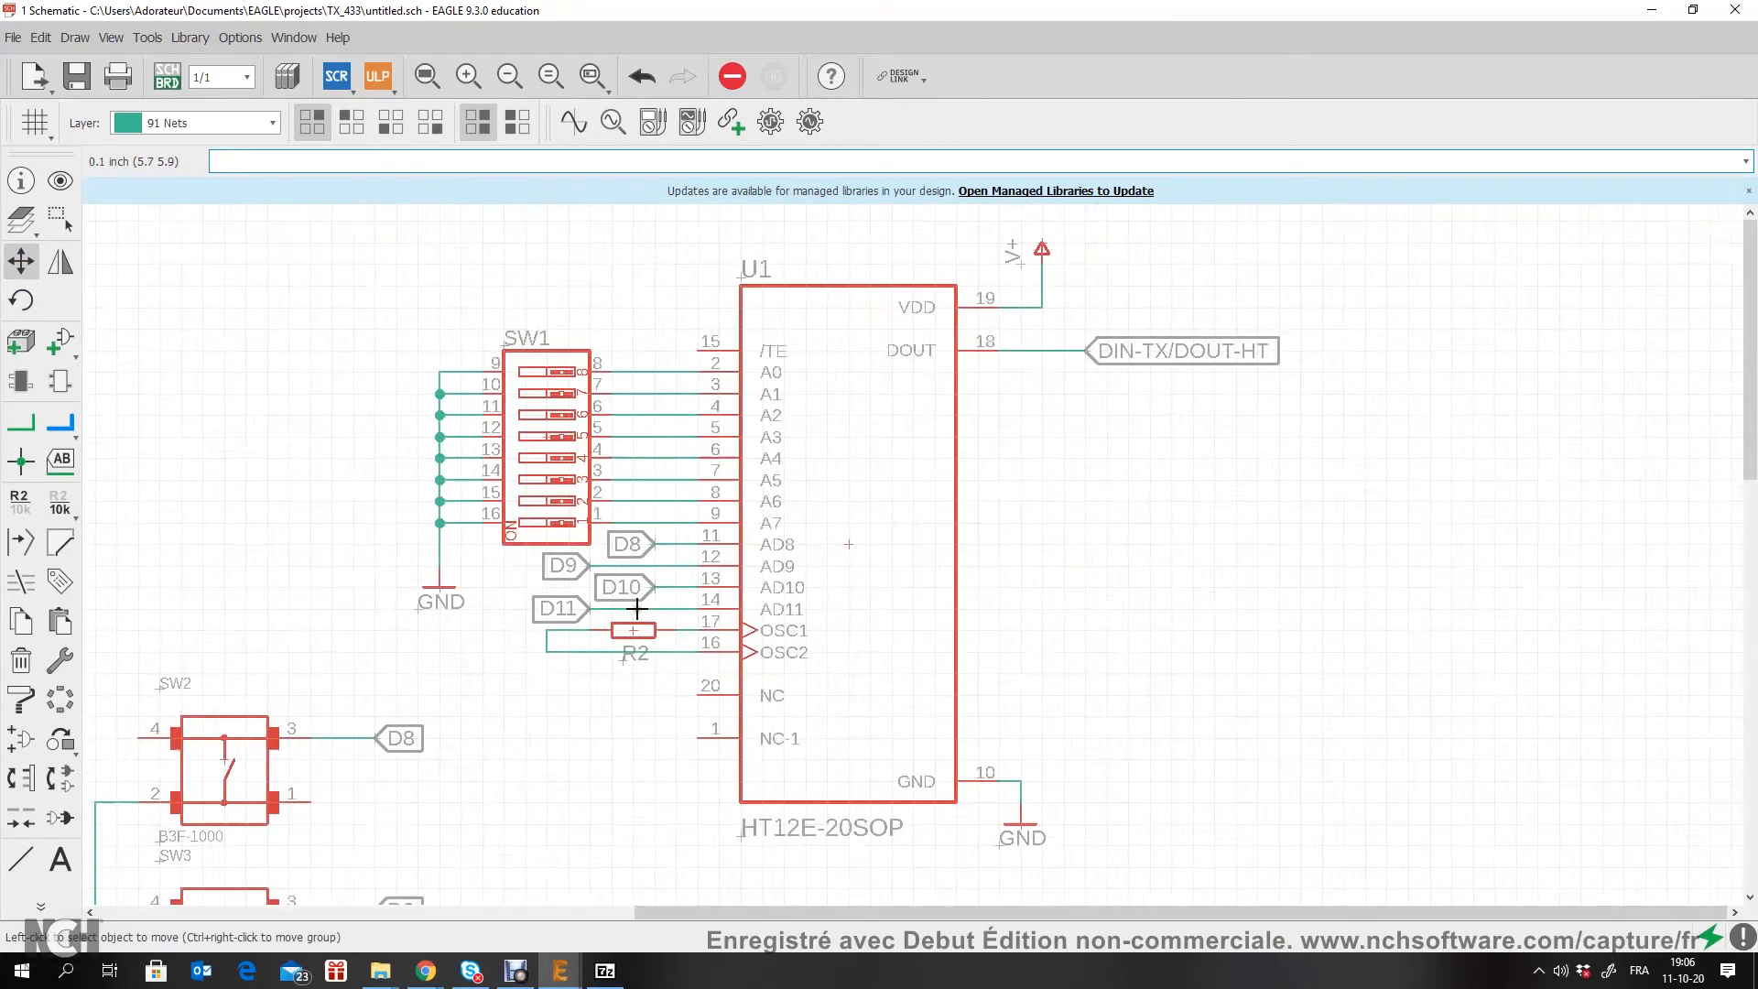
Step: Review the whole schematic, examining the regulator power supply, the TX434 connector, the push buttons and U1's supply connections
{"action": "scroll", "coordinate": [785, 416], "scroll_direction": "up", "scroll_amount": 3}
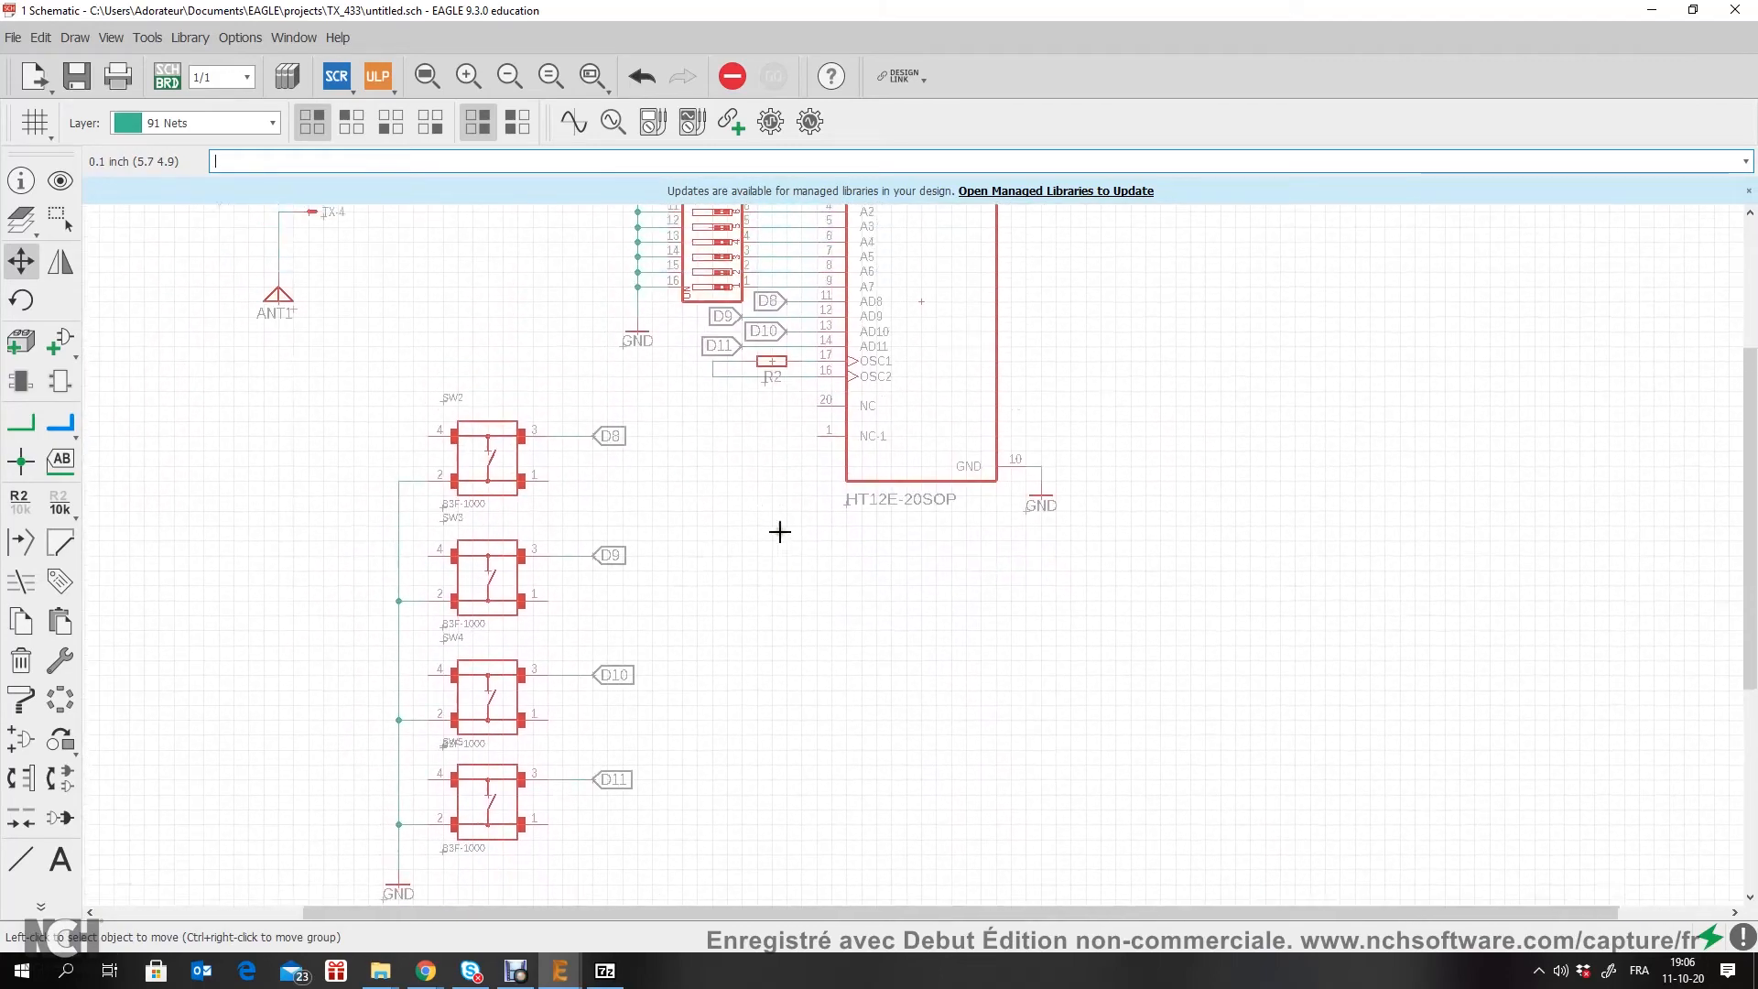
{"action": "scroll", "coordinate": [779, 532], "scroll_direction": "down", "scroll_amount": 5}
{"action": "scroll", "coordinate": [607, 267], "scroll_direction": "up", "scroll_amount": 2}
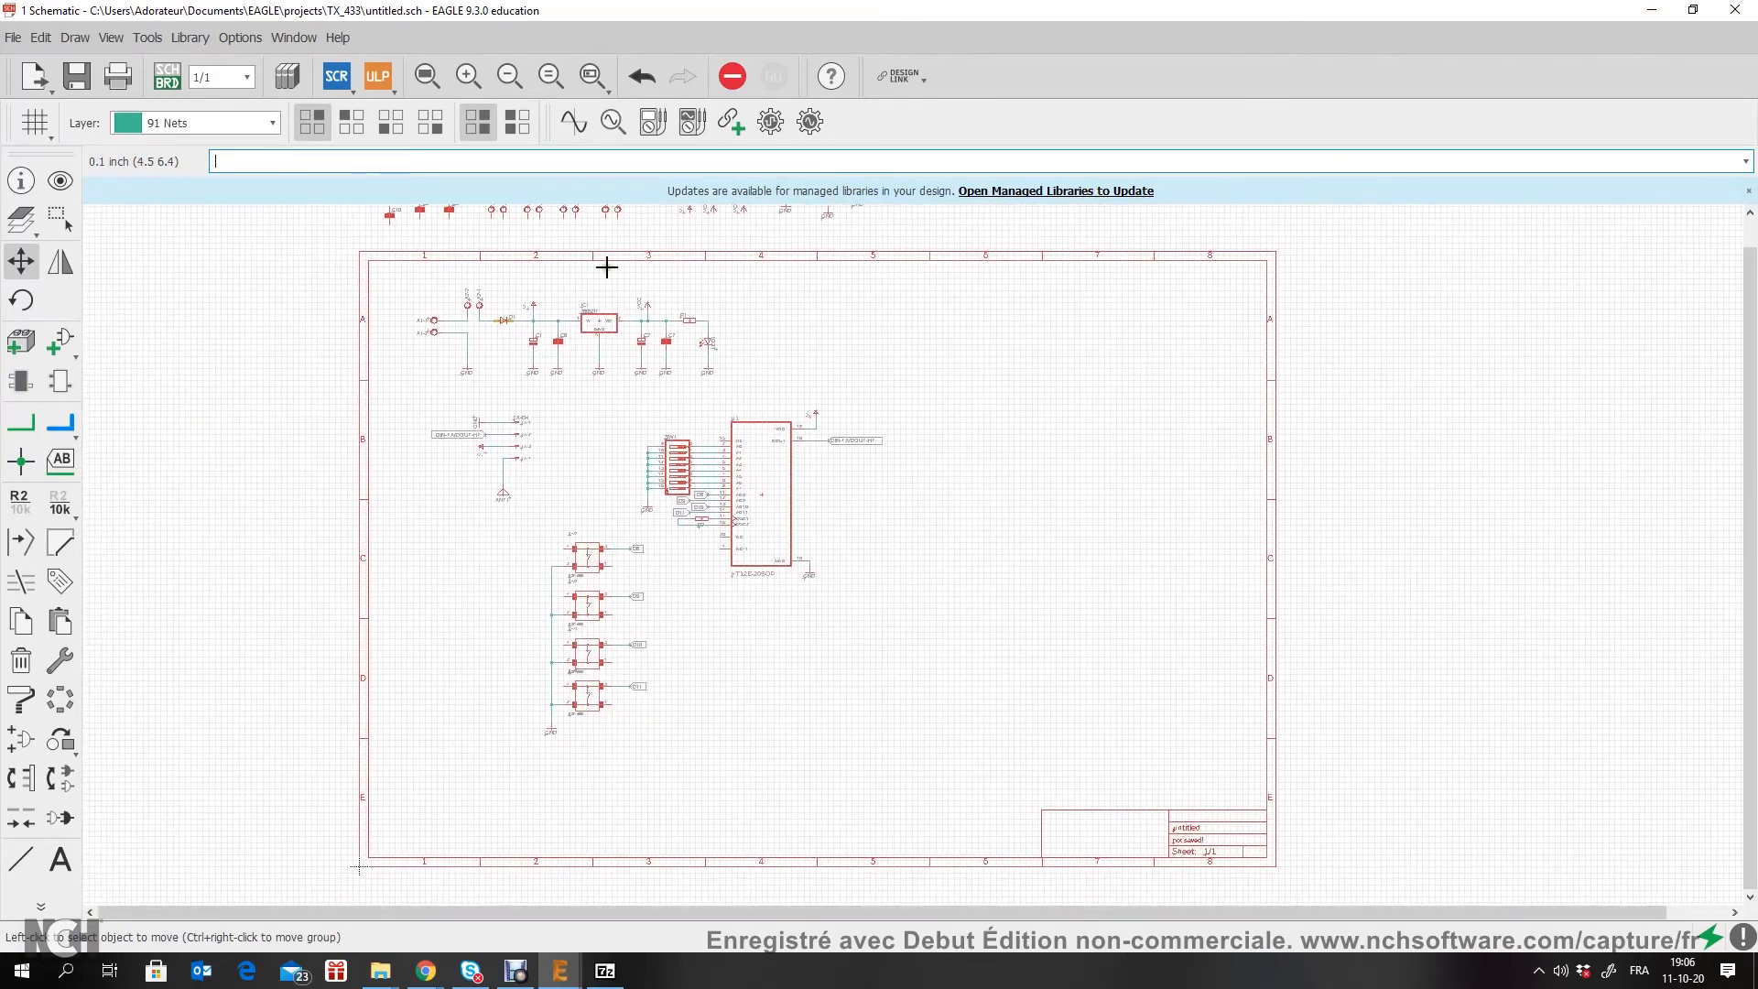
{"action": "scroll", "coordinate": [607, 267], "scroll_direction": "up", "scroll_amount": 4}
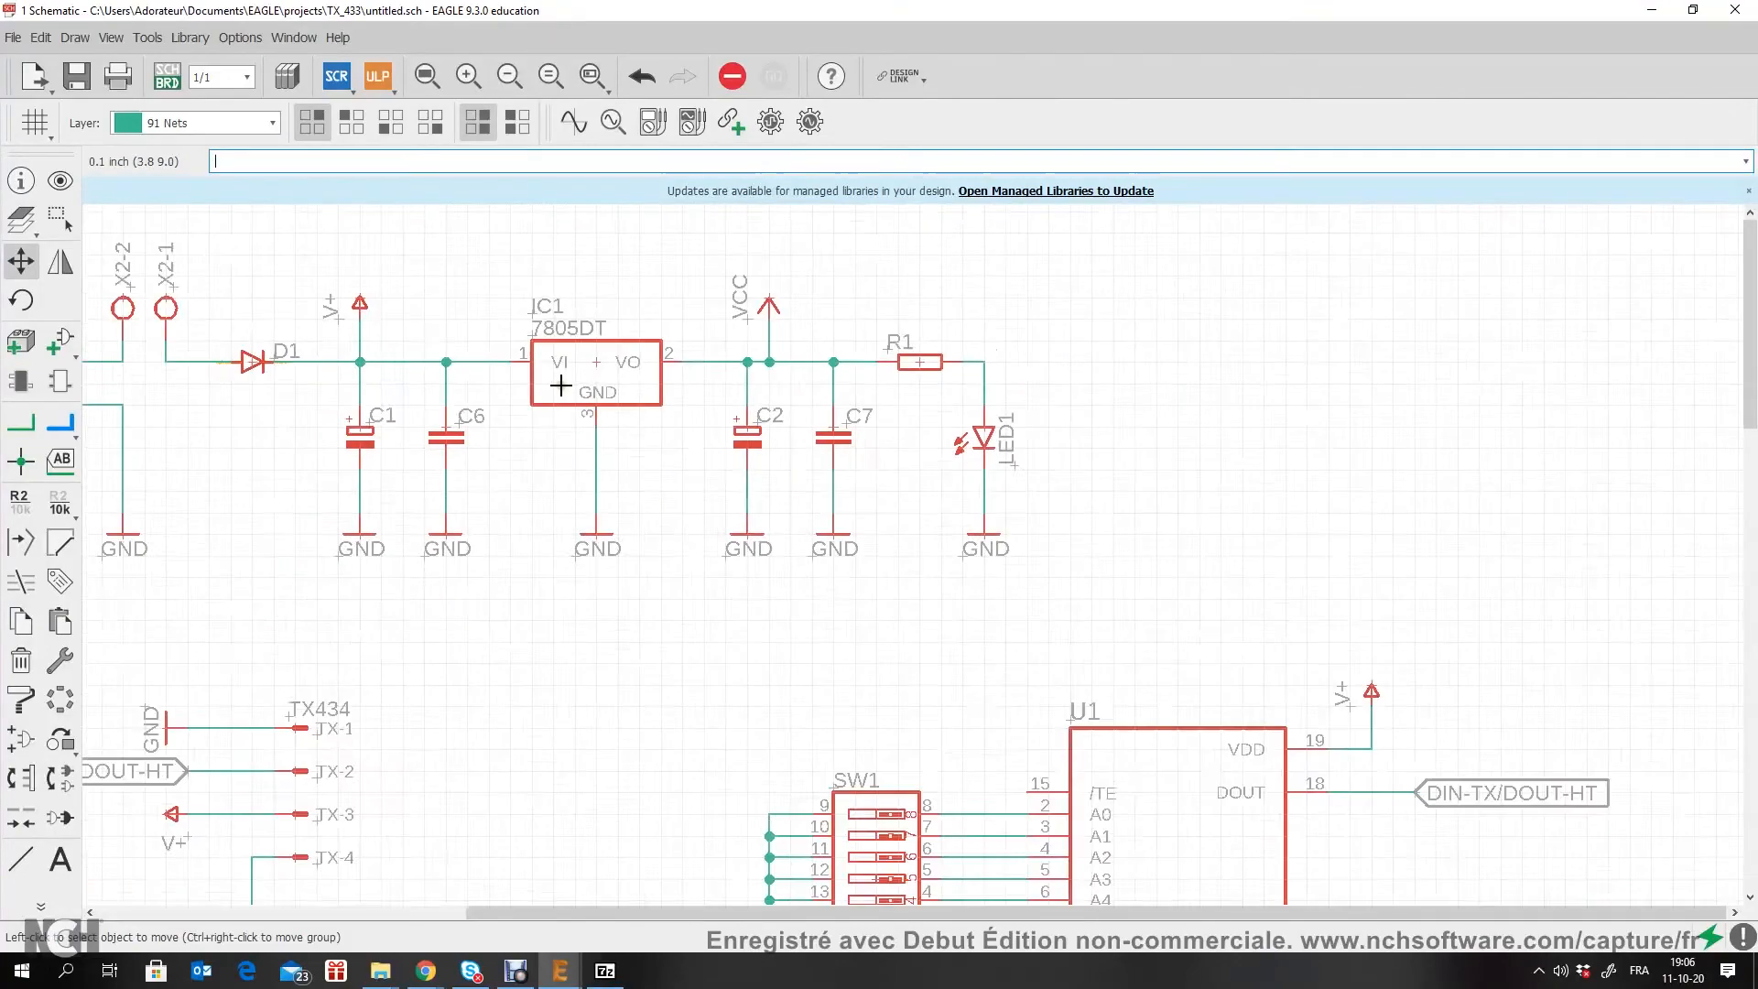
{"action": "scroll", "coordinate": [1146, 651], "scroll_direction": "down", "scroll_amount": 4}
{"action": "scroll", "coordinate": [1145, 651], "scroll_direction": "up", "scroll_amount": 5}
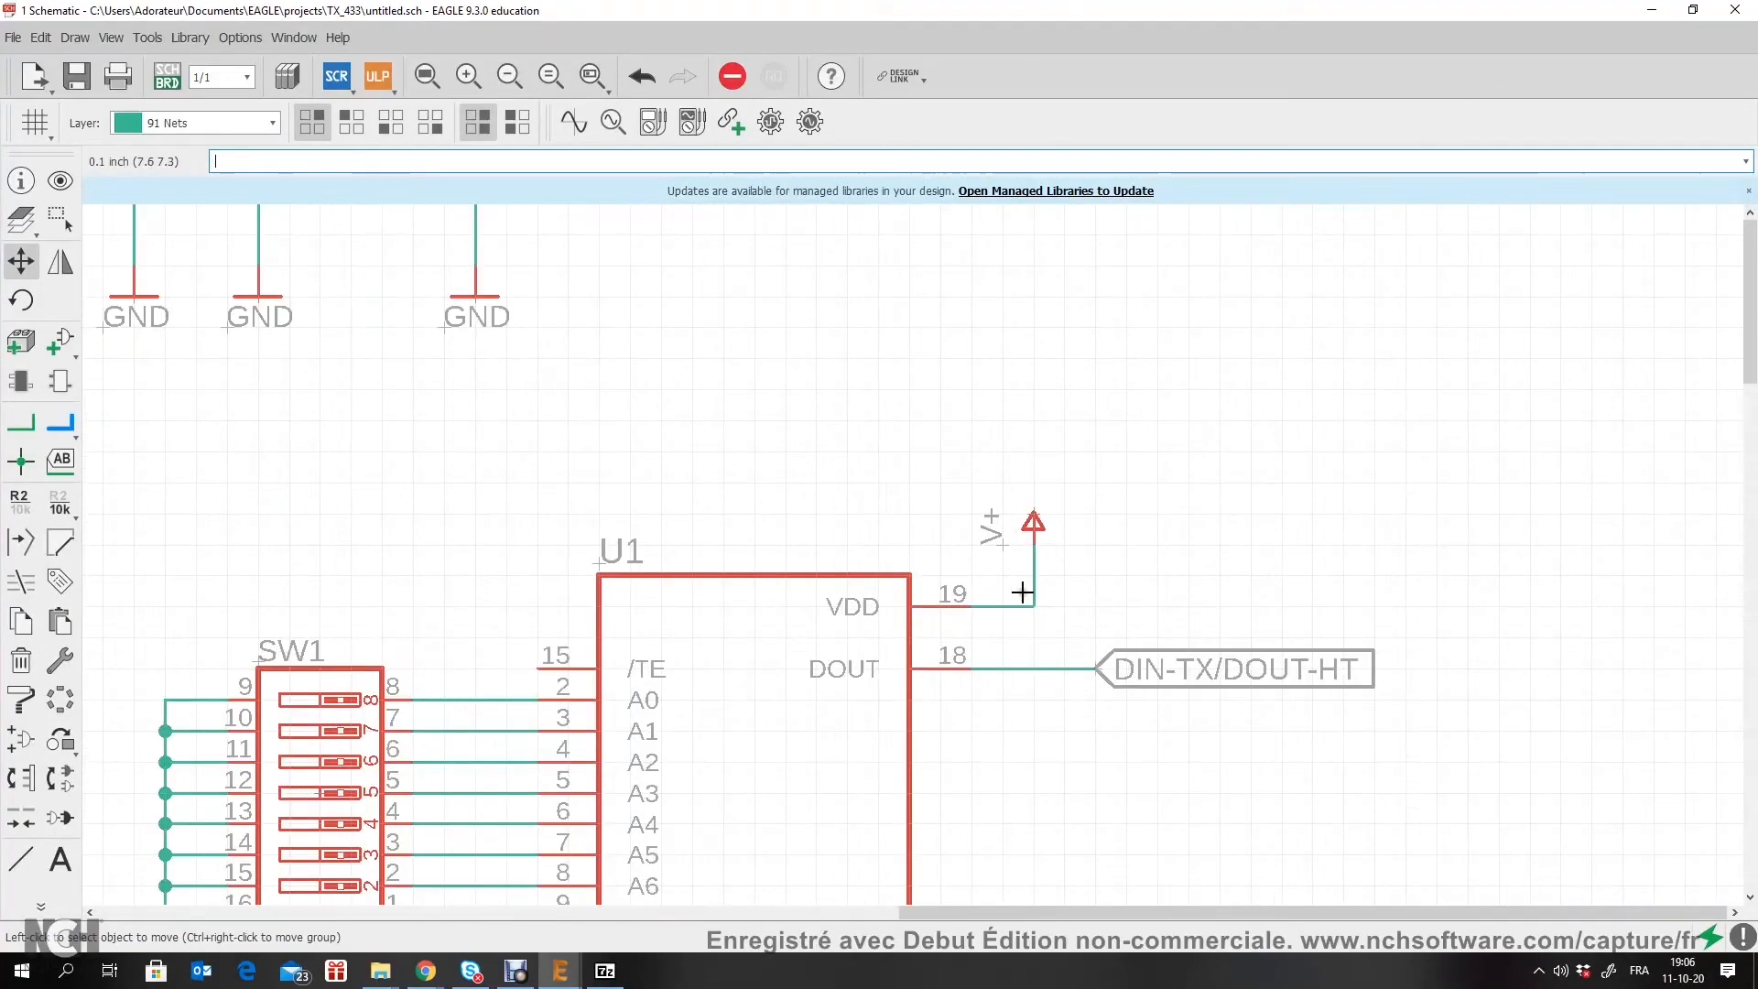
{"action": "scroll", "coordinate": [1022, 592], "scroll_direction": "down", "scroll_amount": 5}
{"action": "scroll", "coordinate": [612, 425], "scroll_direction": "up", "scroll_amount": 5}
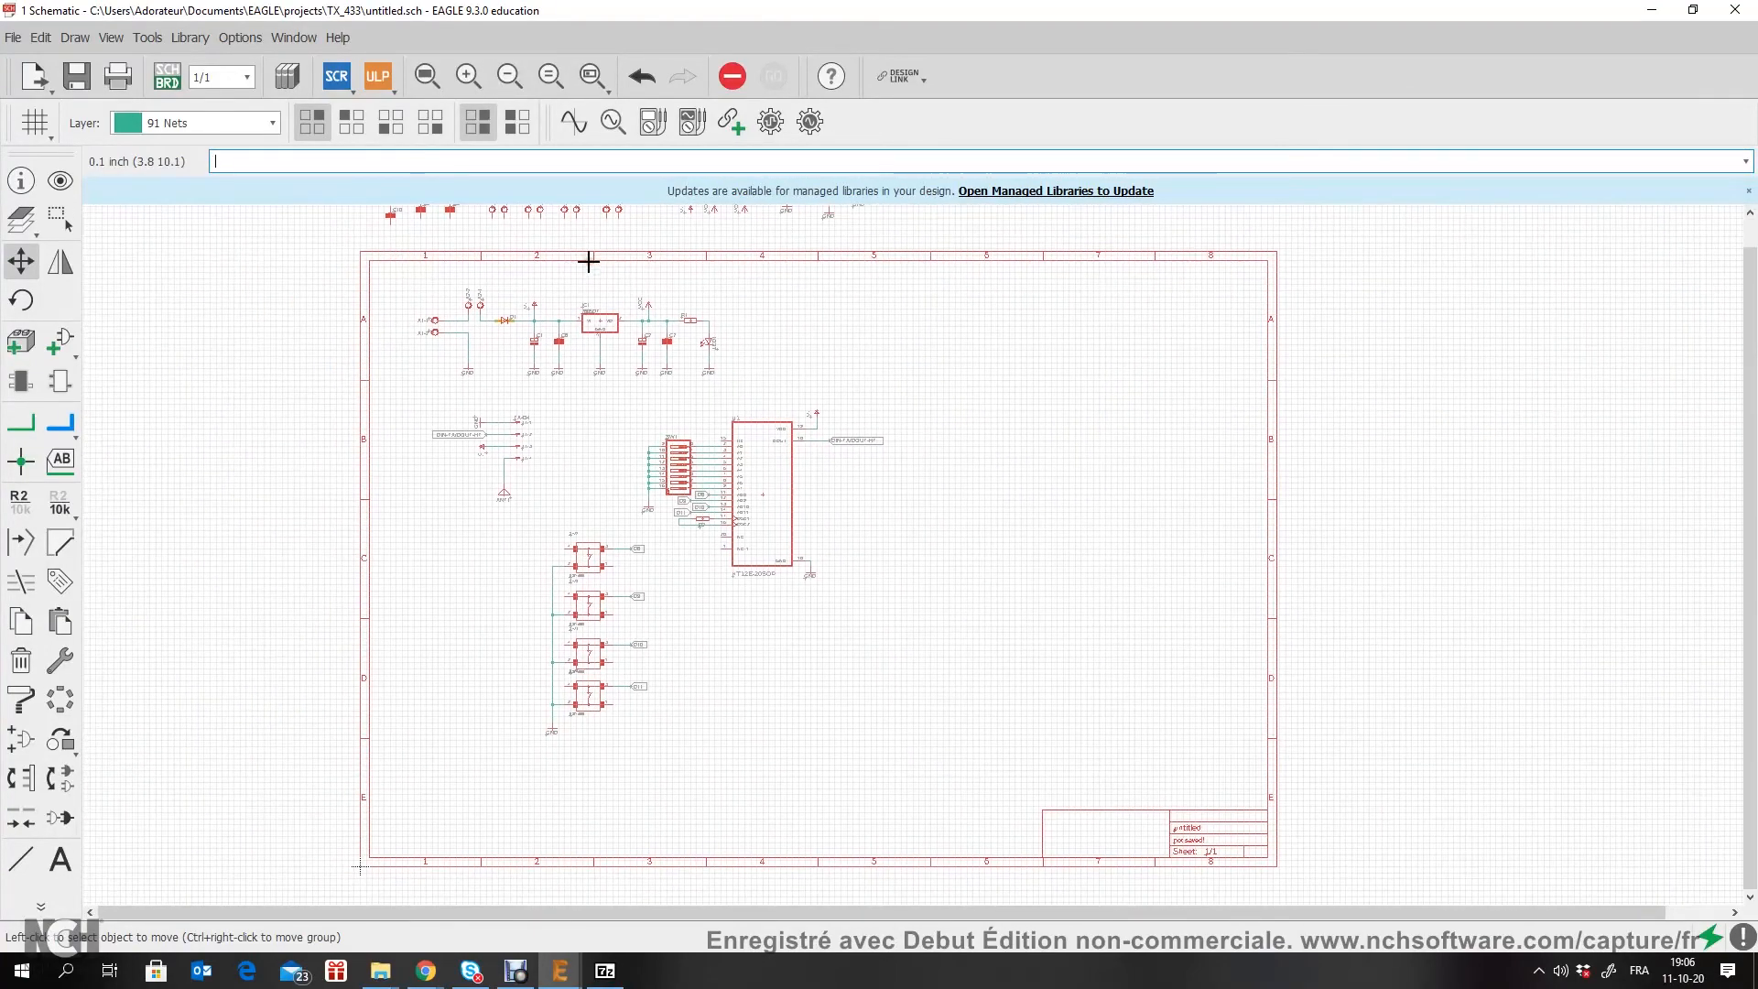
{"action": "scroll", "coordinate": [613, 425], "scroll_direction": "down", "scroll_amount": 5}
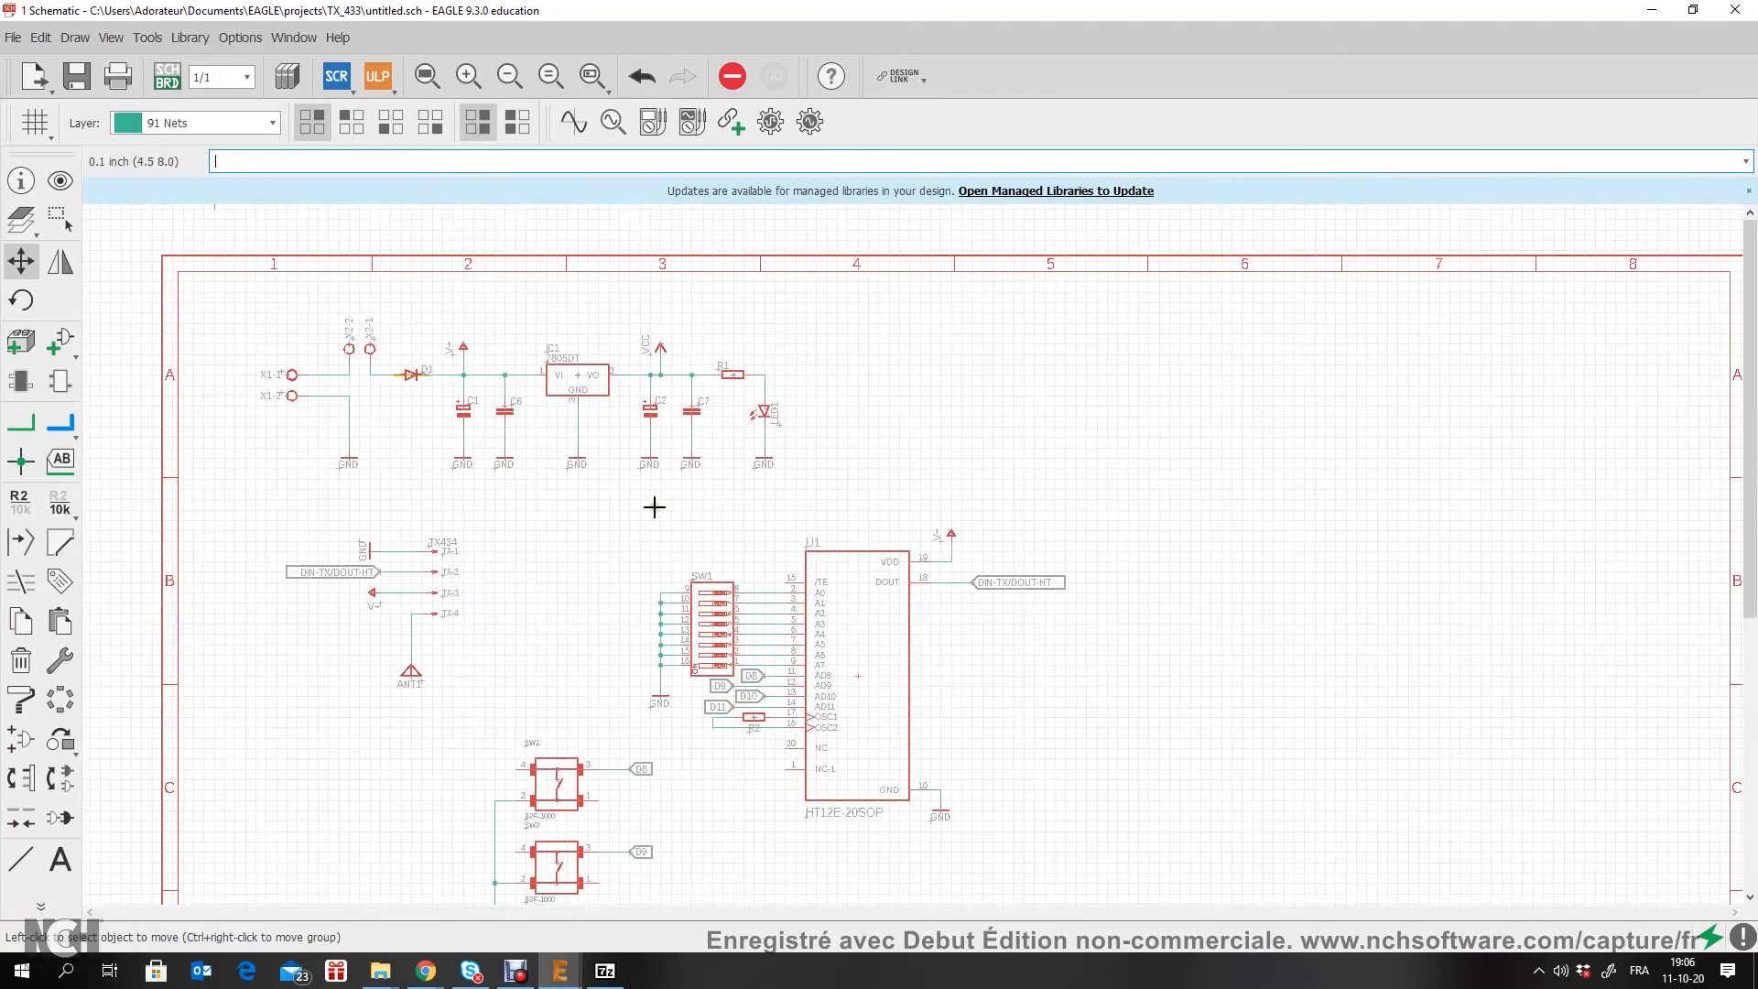
{"action": "scroll", "coordinate": [916, 545], "scroll_direction": "up", "scroll_amount": 5}
{"action": "scroll", "coordinate": [967, 603], "scroll_direction": "down", "scroll_amount": 5}
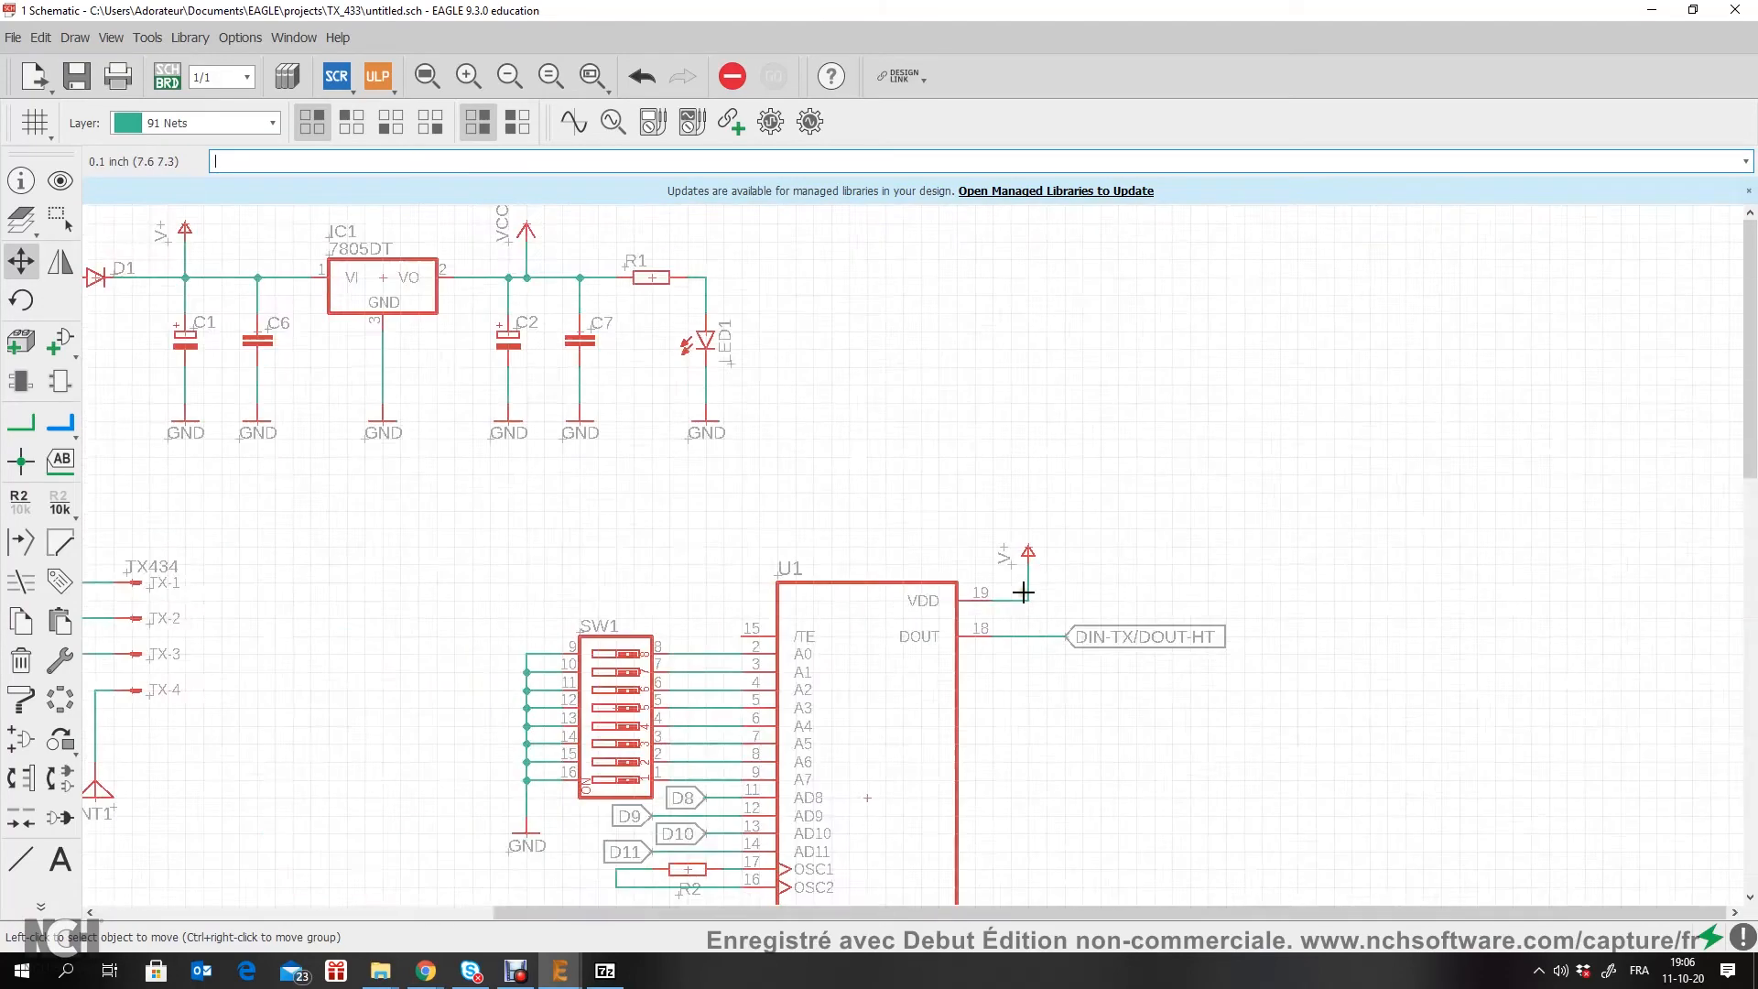
{"action": "scroll", "coordinate": [698, 796], "scroll_direction": "up", "scroll_amount": 1}
{"action": "scroll", "coordinate": [406, 412], "scroll_direction": "up", "scroll_amount": 5}
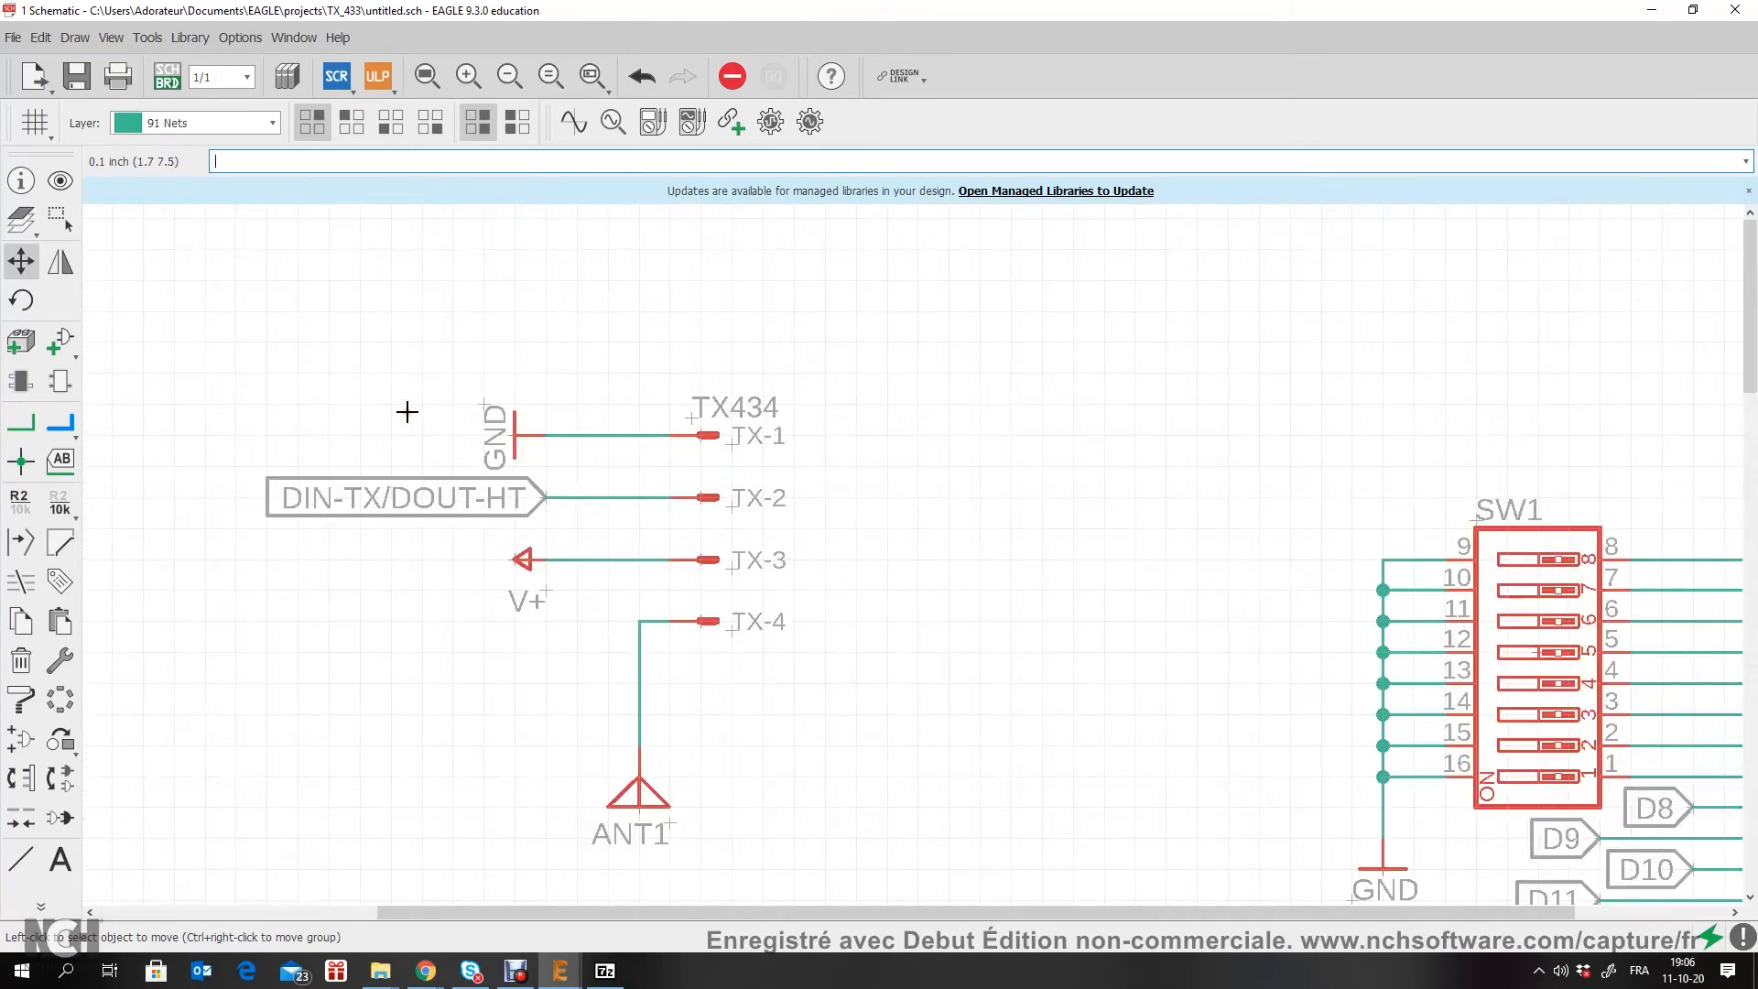
{"action": "scroll", "coordinate": [518, 520], "scroll_direction": "down", "scroll_amount": 4}
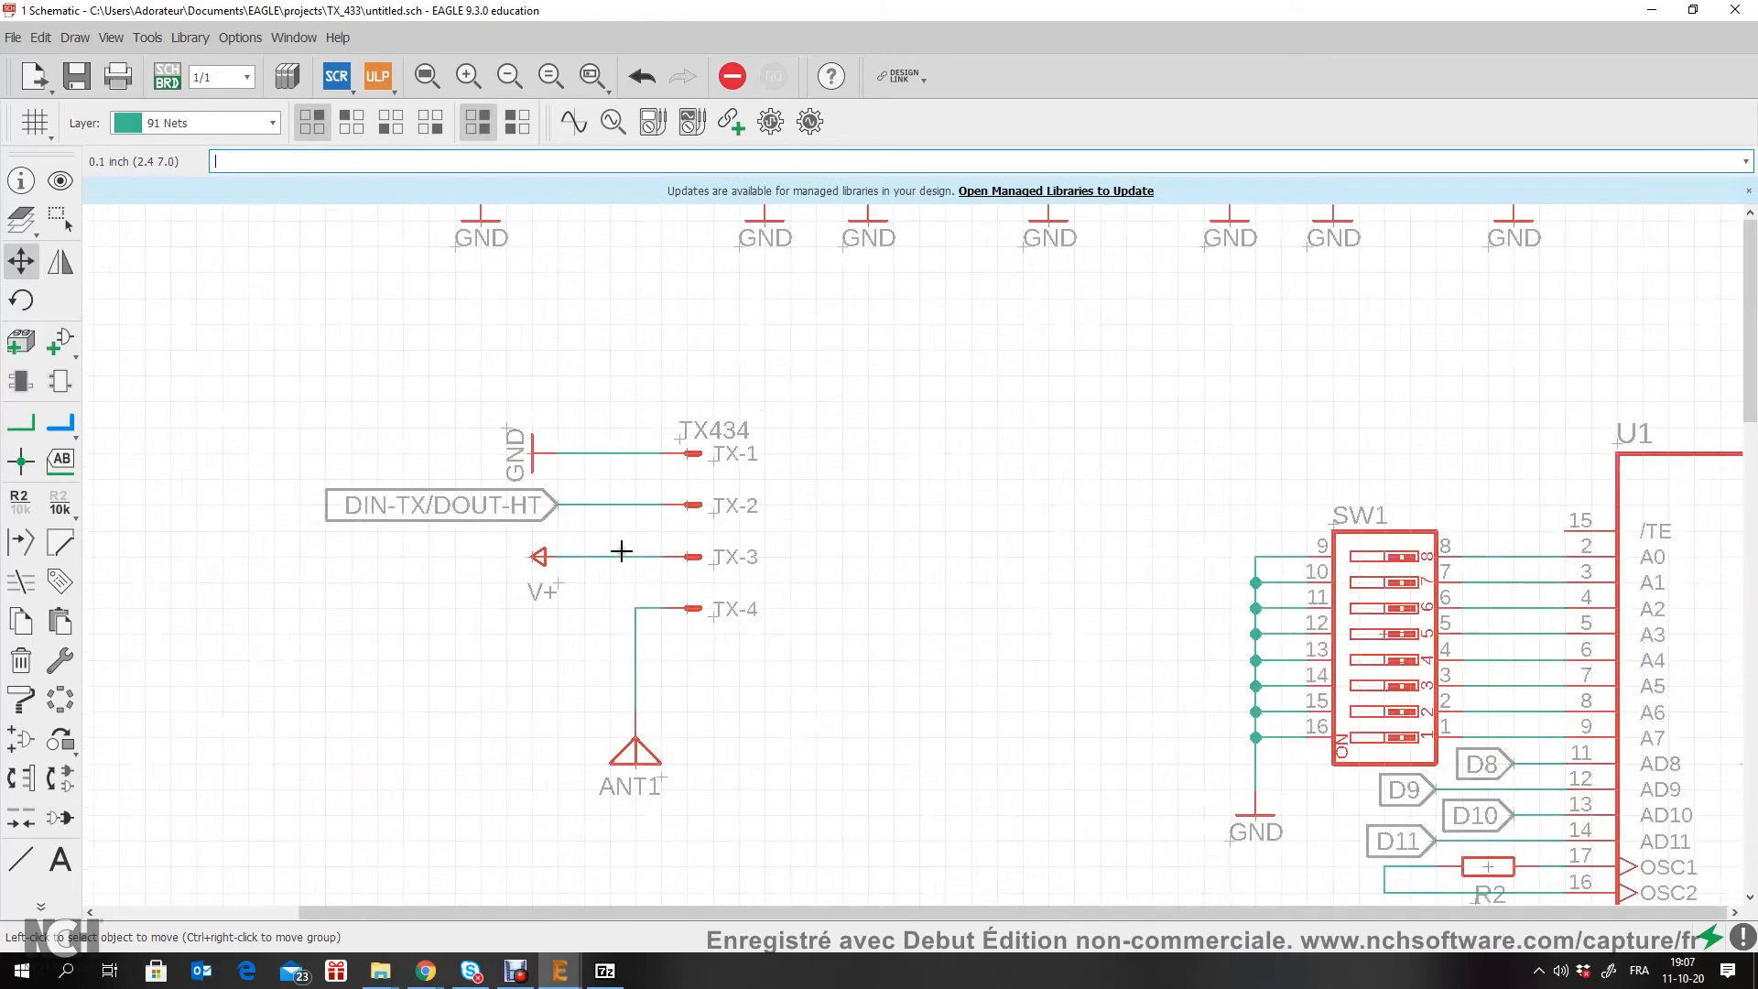
{"action": "scroll", "coordinate": [561, 553], "scroll_direction": "up", "scroll_amount": 3}
{"action": "scroll", "coordinate": [696, 422], "scroll_direction": "up", "scroll_amount": 3}
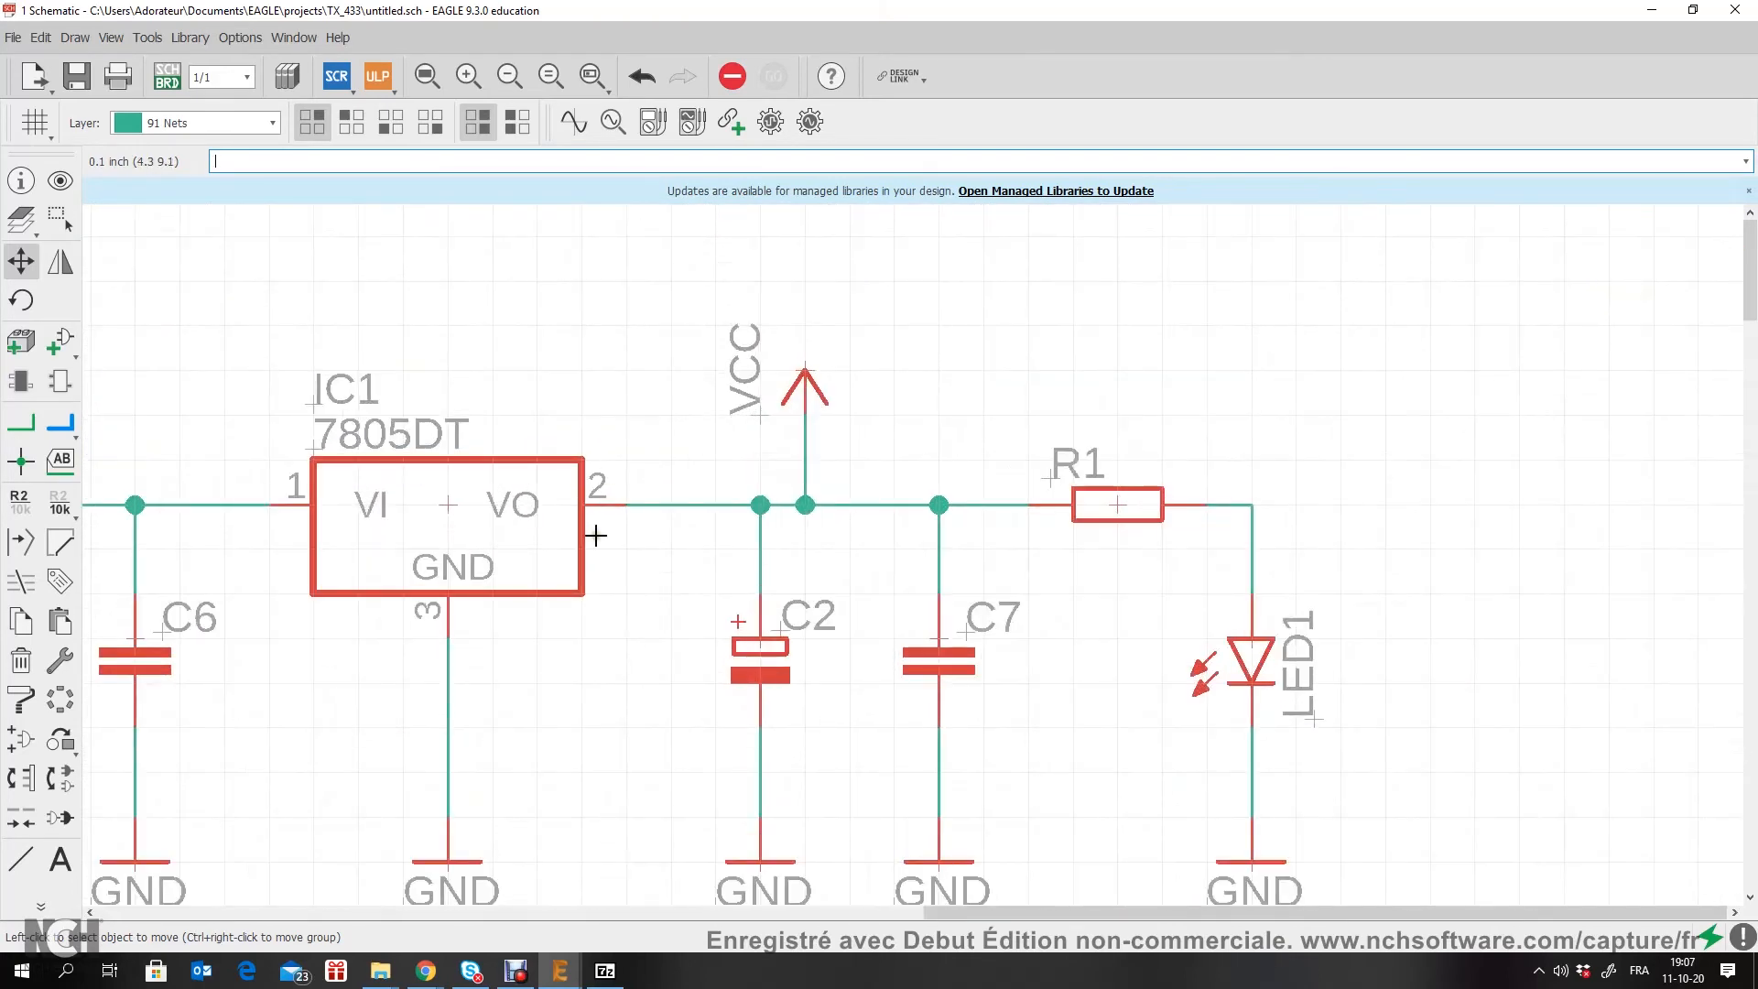
{"action": "scroll", "coordinate": [793, 613], "scroll_direction": "down", "scroll_amount": 4}
{"action": "scroll", "coordinate": [778, 587], "scroll_direction": "up", "scroll_amount": 1}
{"action": "middle_click_drag", "start_coordinate": [777, 587], "coordinate": [754, 504]}
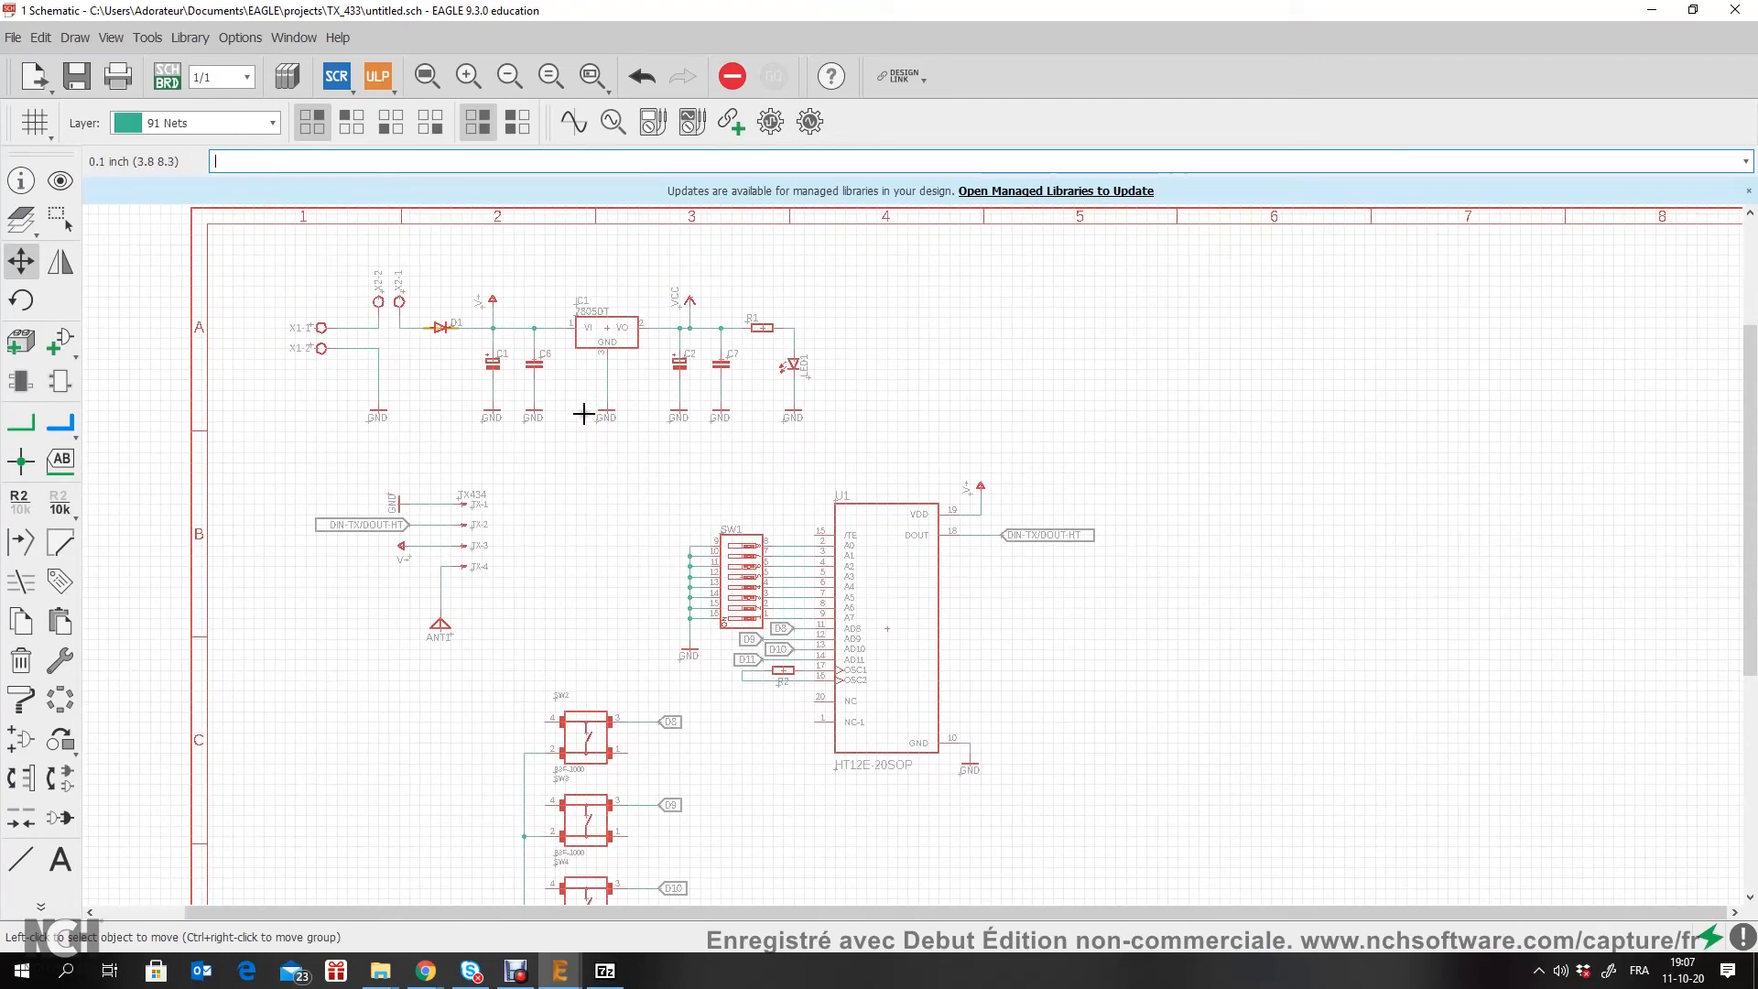
{"action": "scroll", "coordinate": [583, 414], "scroll_direction": "down", "scroll_amount": 2}
{"action": "scroll", "coordinate": [589, 498], "scroll_direction": "up", "scroll_amount": 2}
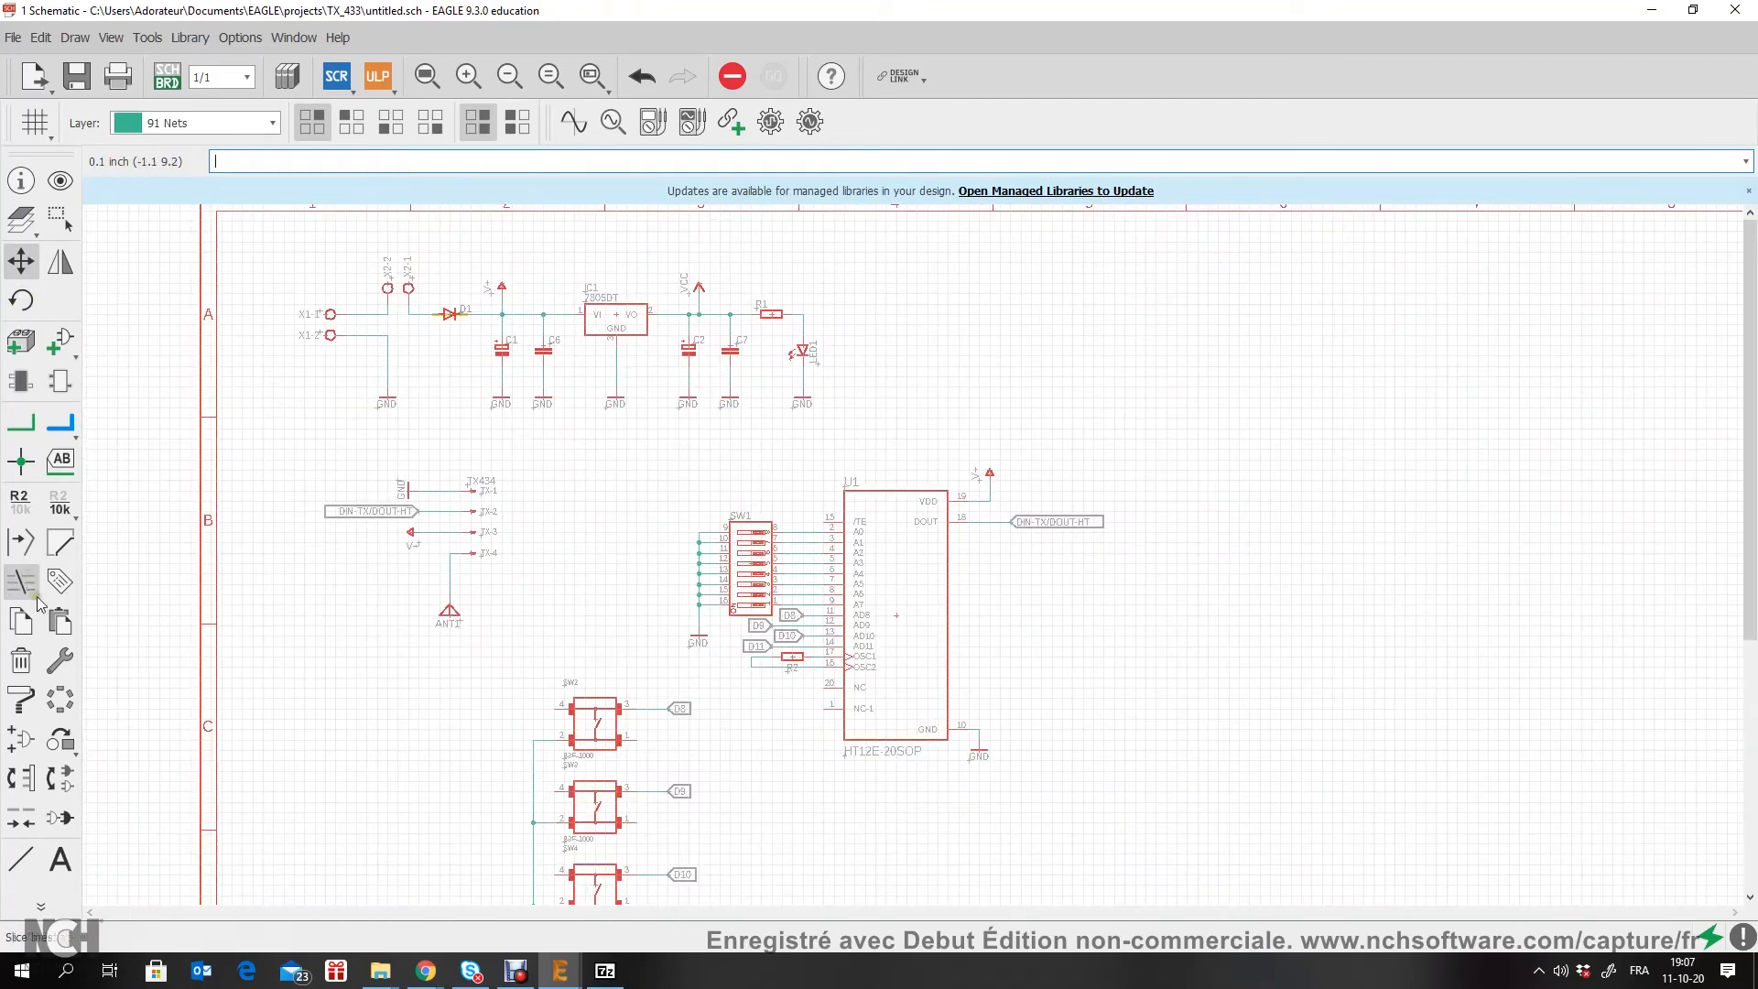
Step: Delete the 7805DT regulator IC1 together with its ground wire and GND symbol
{"action": "left_click", "coordinate": [20, 660]}
{"action": "scroll", "coordinate": [553, 340], "scroll_direction": "up", "scroll_amount": 4}
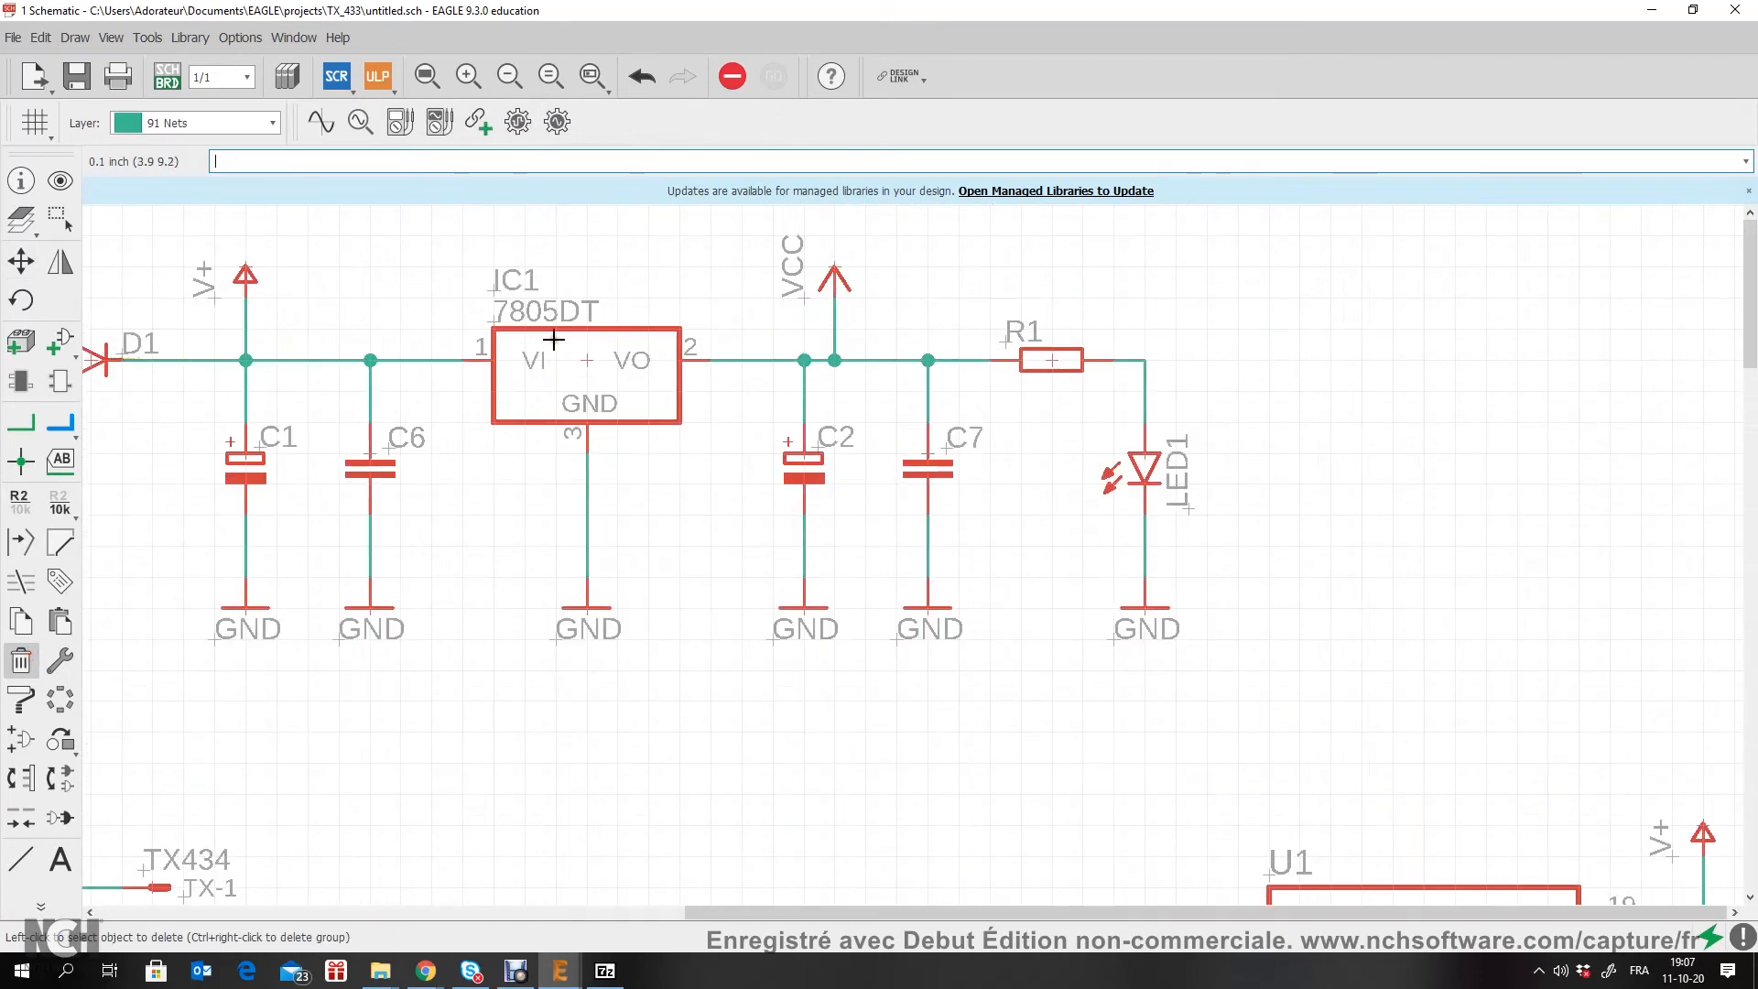
{"action": "left_click", "coordinate": [592, 360]}
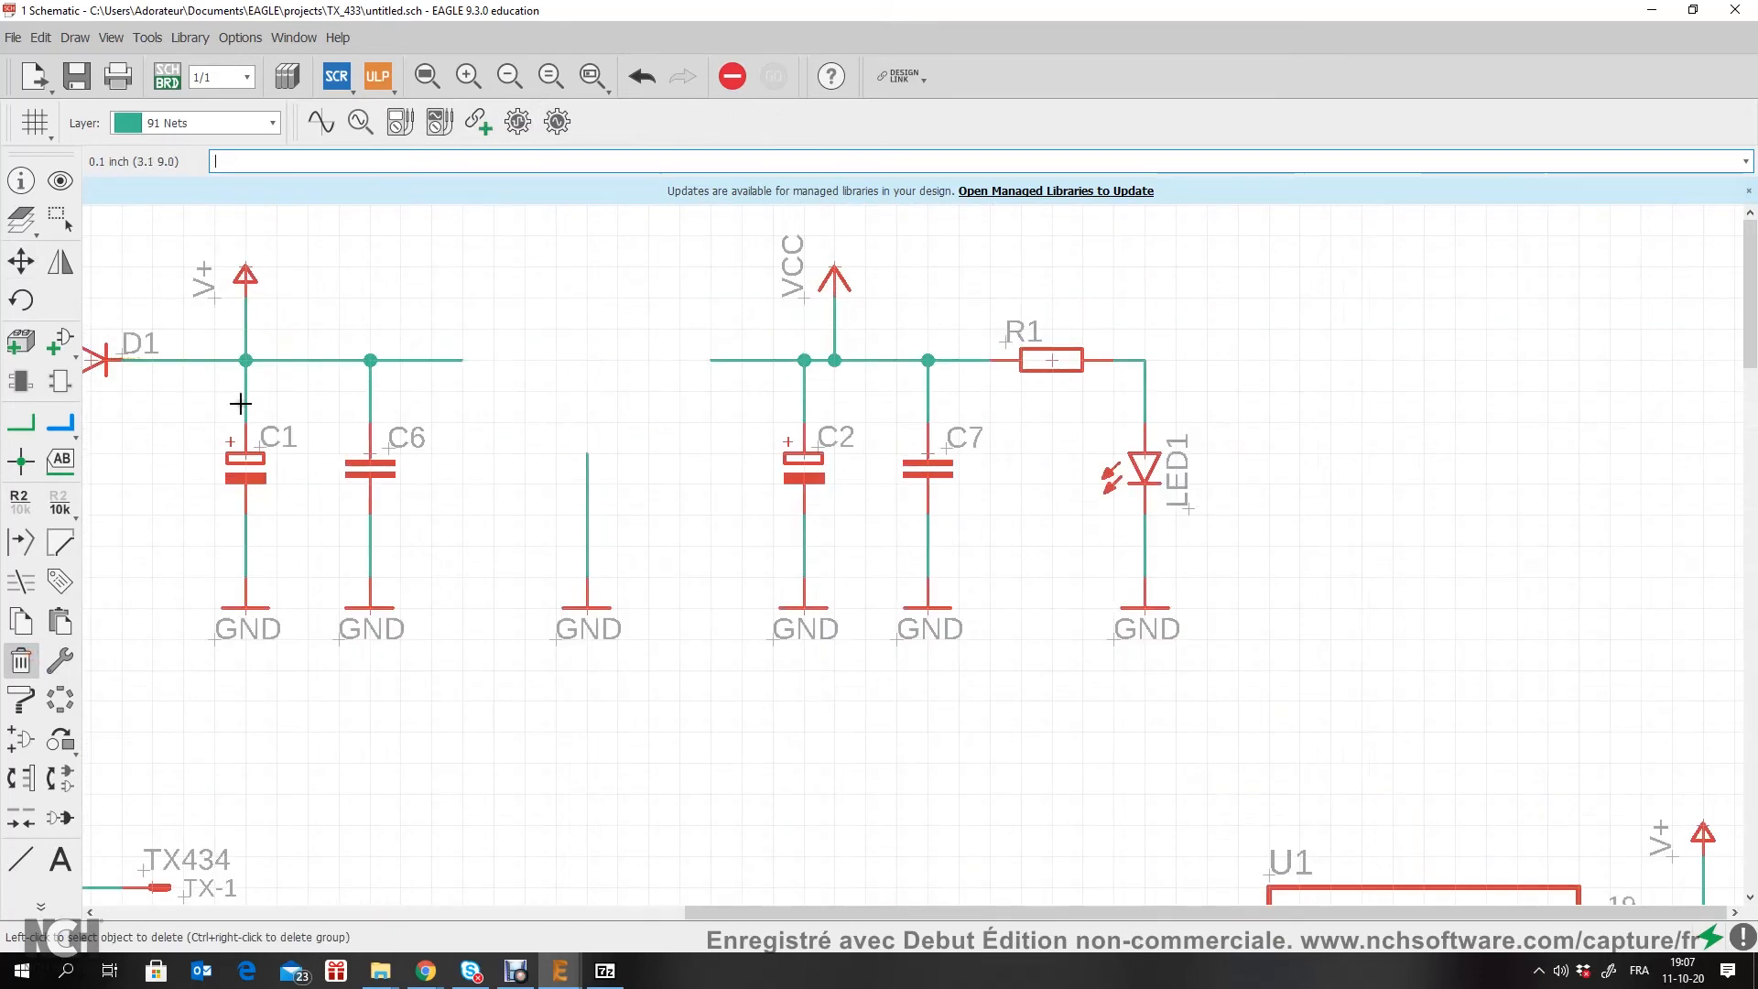
{"action": "left_click", "coordinate": [591, 608]}
Step: Draw a net across the gap left by IC1 and accept connecting the V+ and VCC segments
{"action": "left_click", "coordinate": [20, 422]}
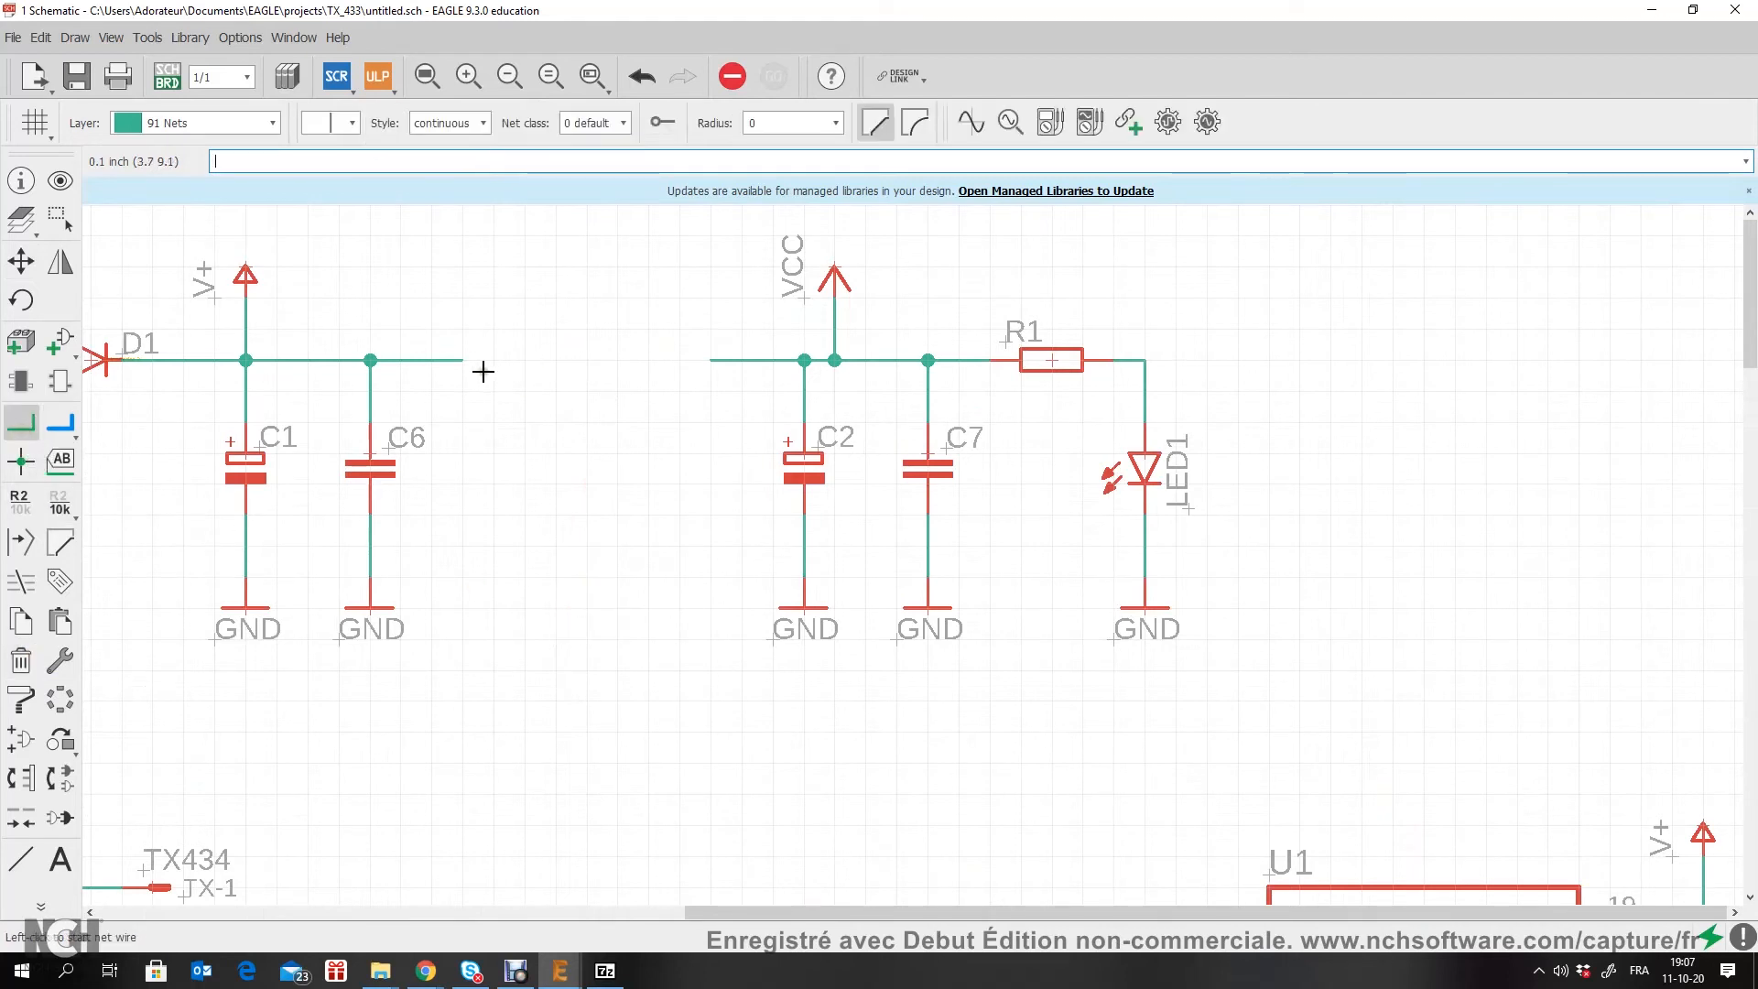
{"action": "left_click", "coordinate": [460, 360]}
{"action": "left_click", "coordinate": [713, 360]}
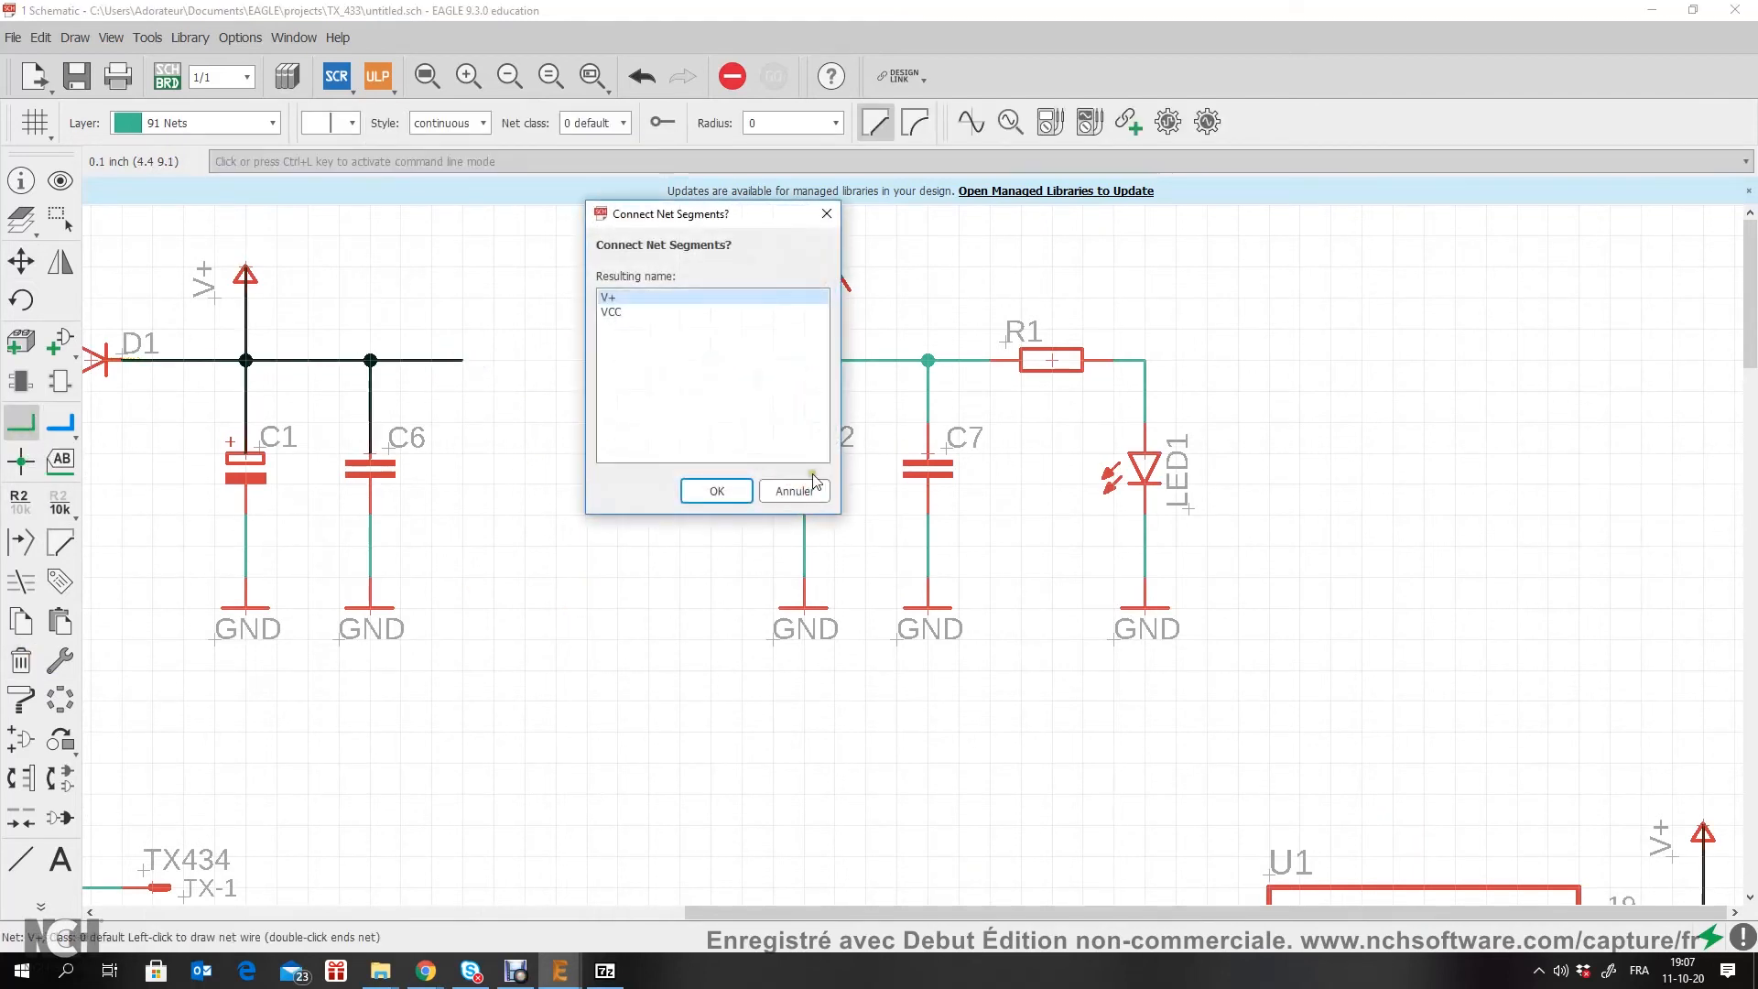
{"action": "left_click", "coordinate": [802, 490]}
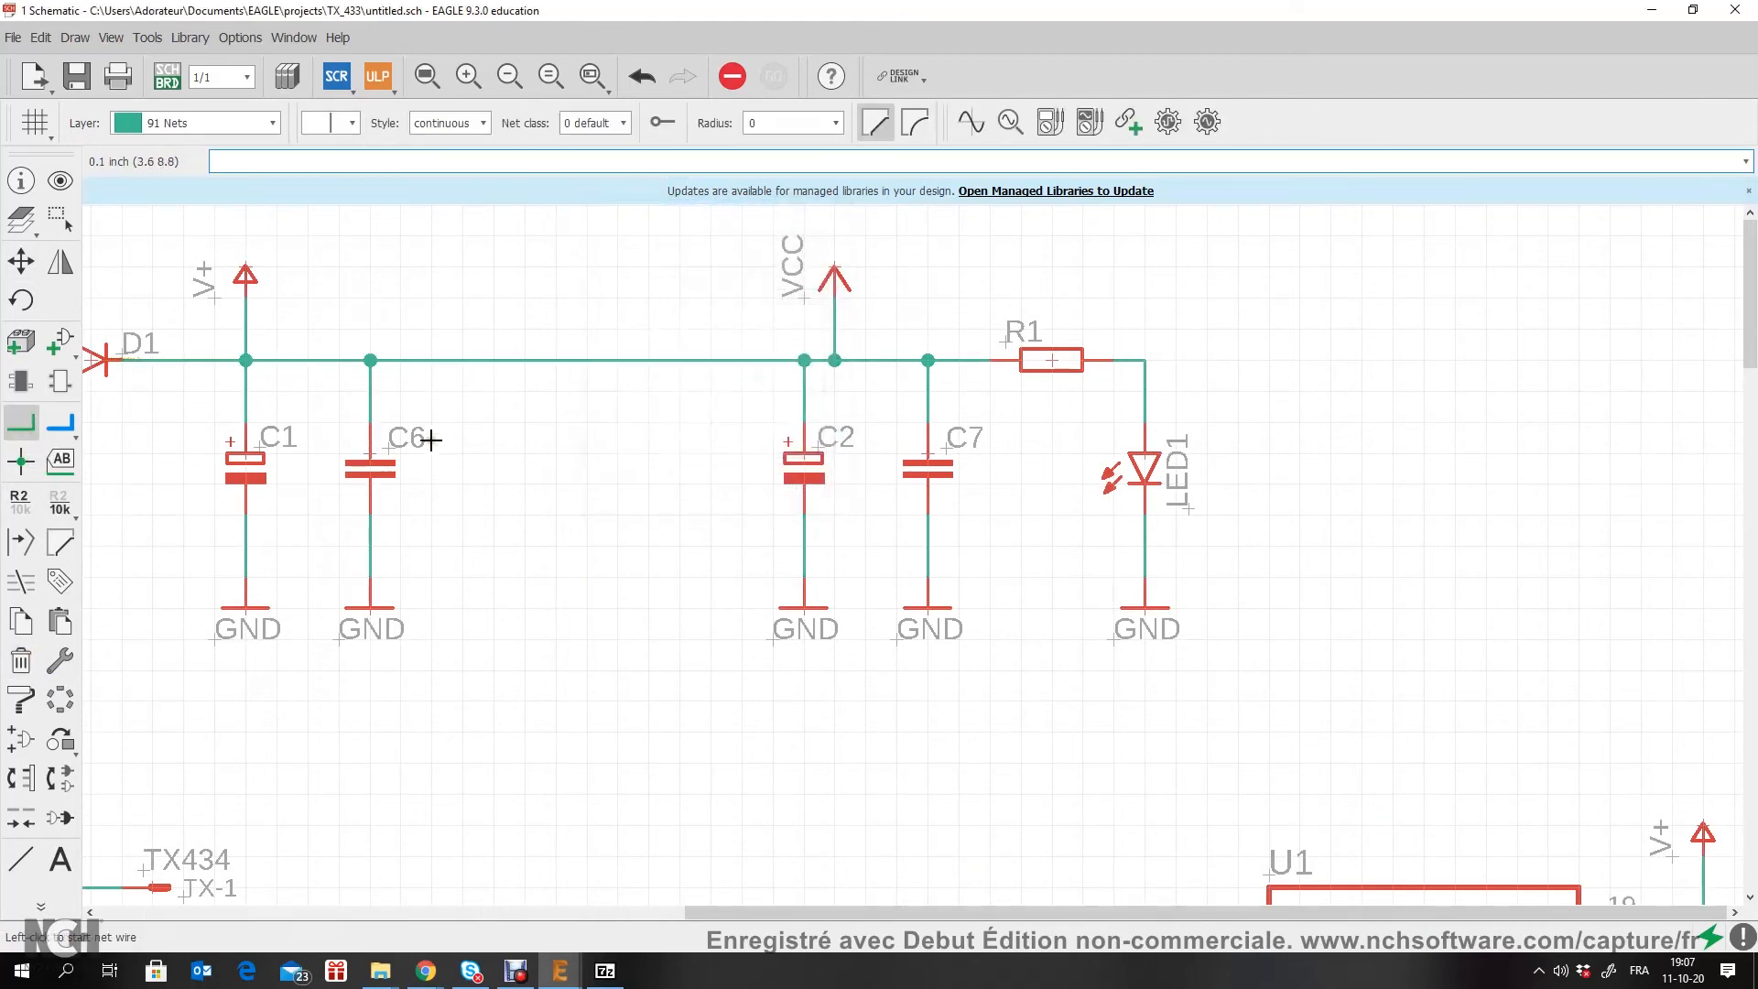
{"action": "left_click", "coordinate": [711, 360]}
{"action": "left_click", "coordinate": [708, 491]}
Step: Copy capacitor C7, rotate it horizontal and place the copy beside the V+ symbol at U1's VDD pin
{"action": "scroll", "coordinate": [831, 533], "scroll_direction": "down", "scroll_amount": 5}
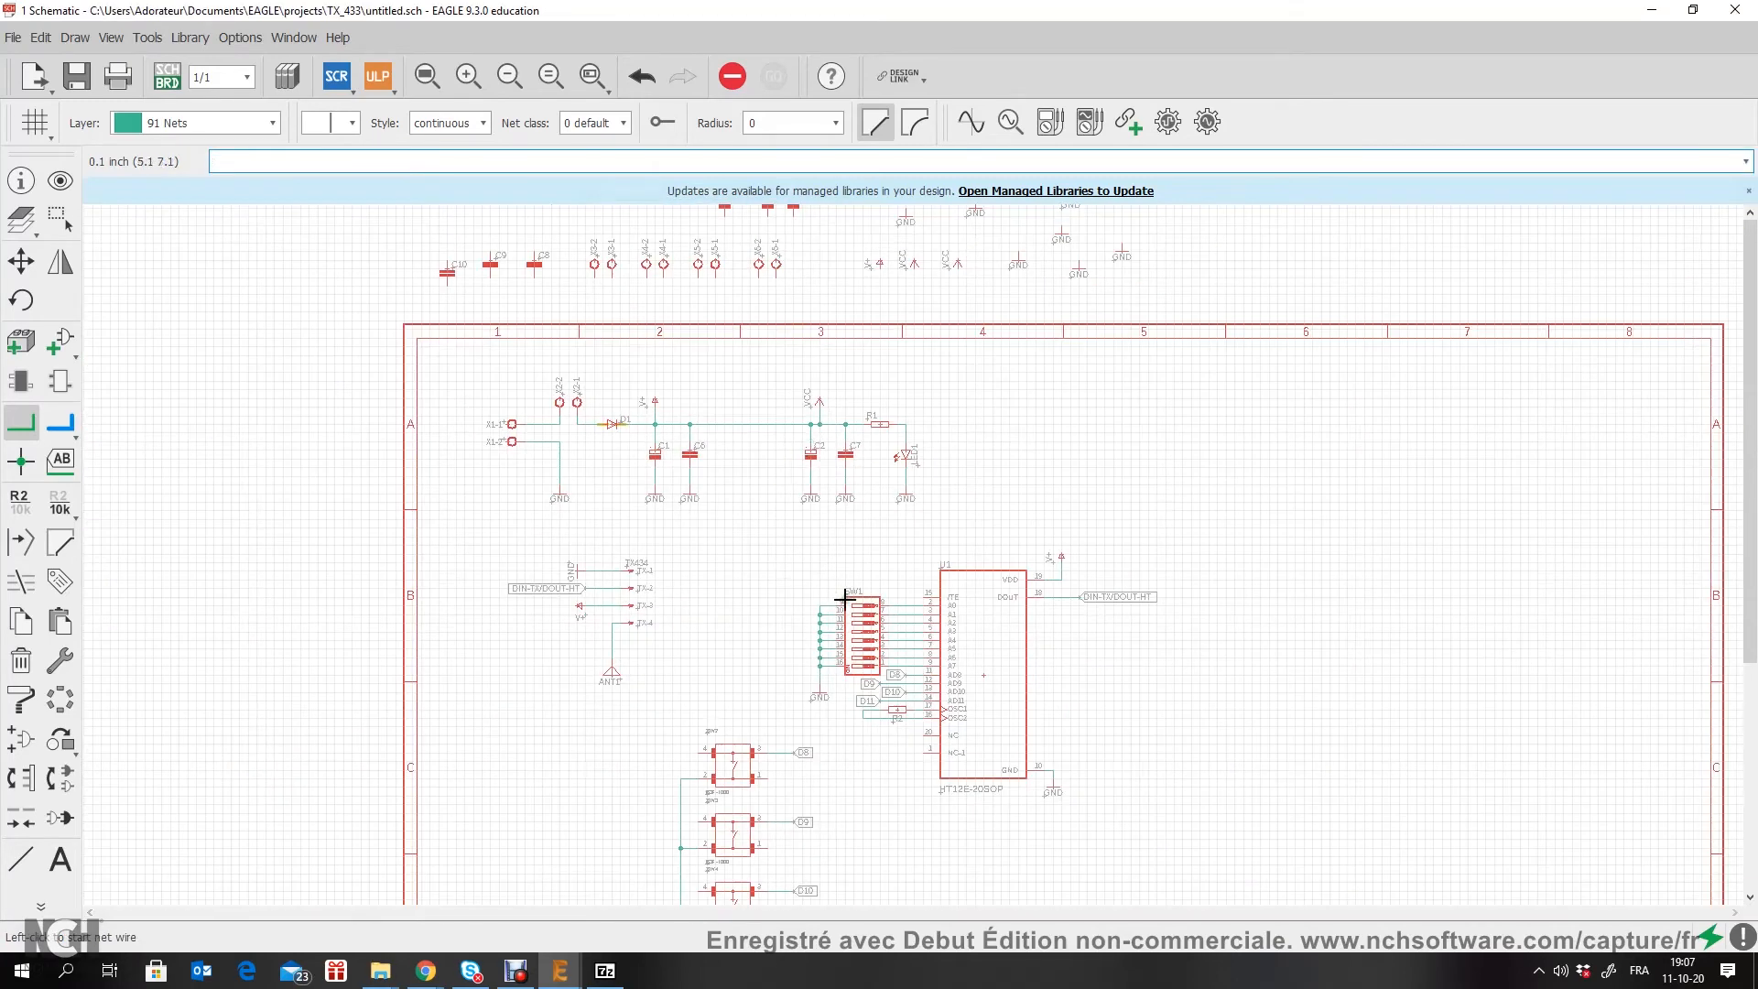
{"action": "scroll", "coordinate": [915, 546], "scroll_direction": "up", "scroll_amount": 5}
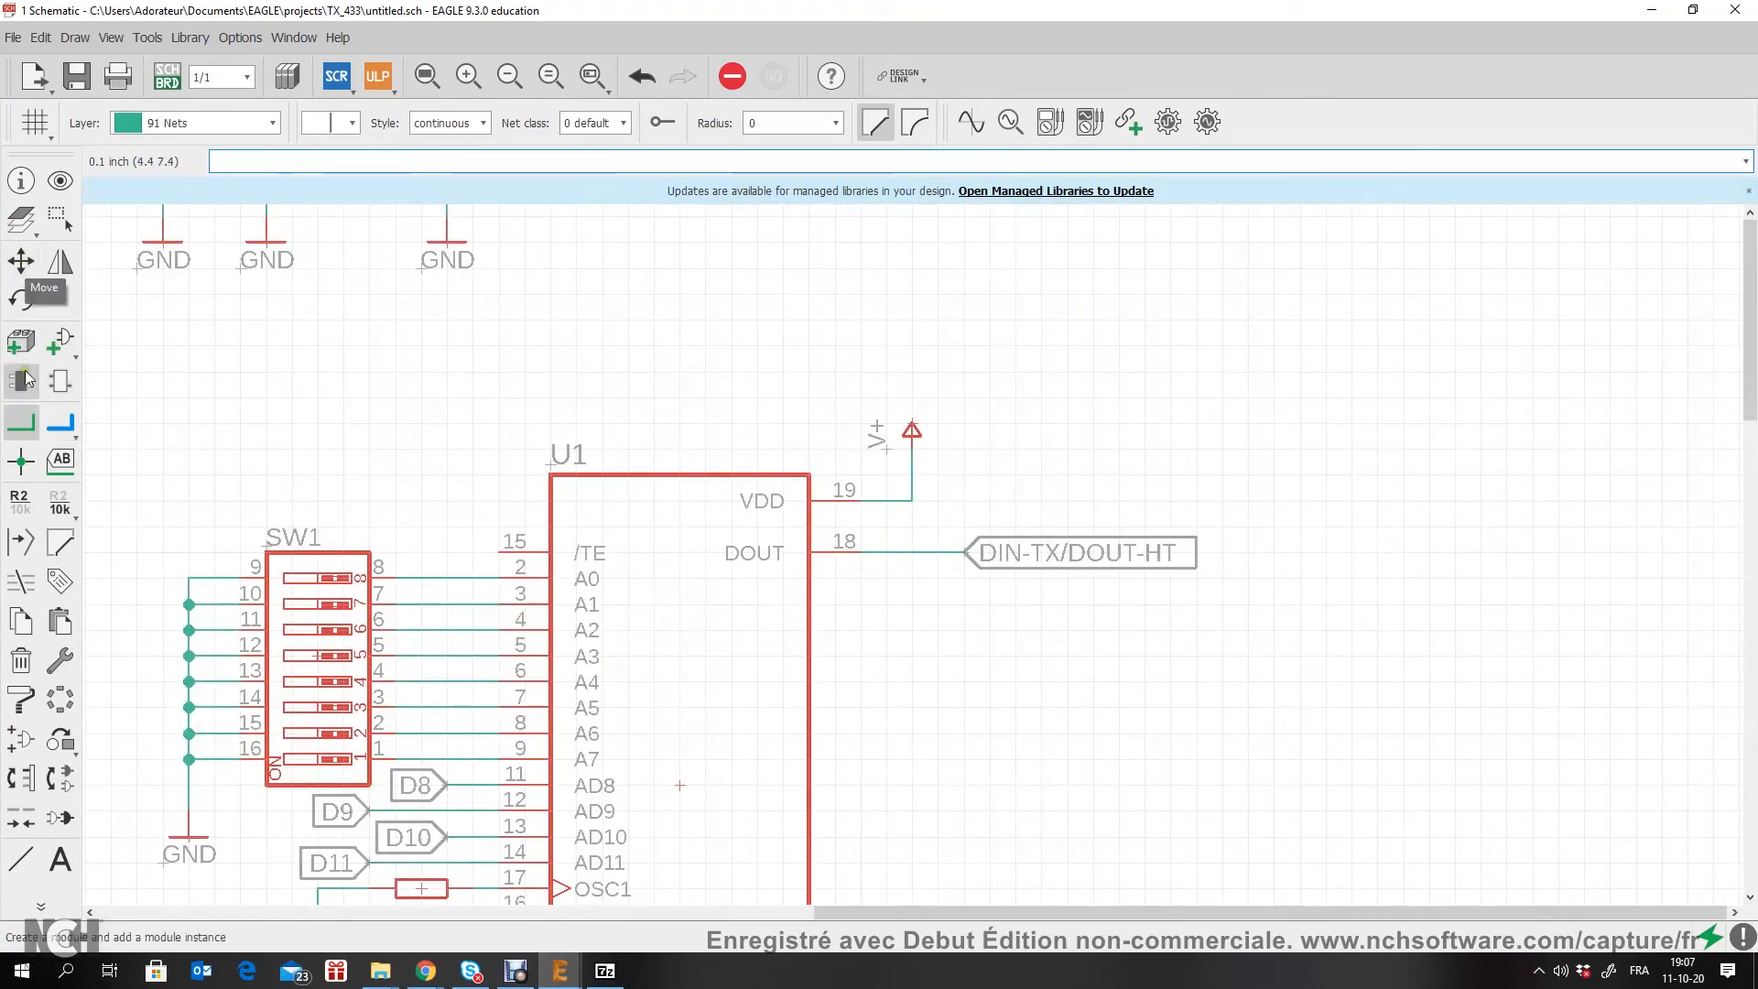
{"action": "left_click", "coordinate": [21, 621]}
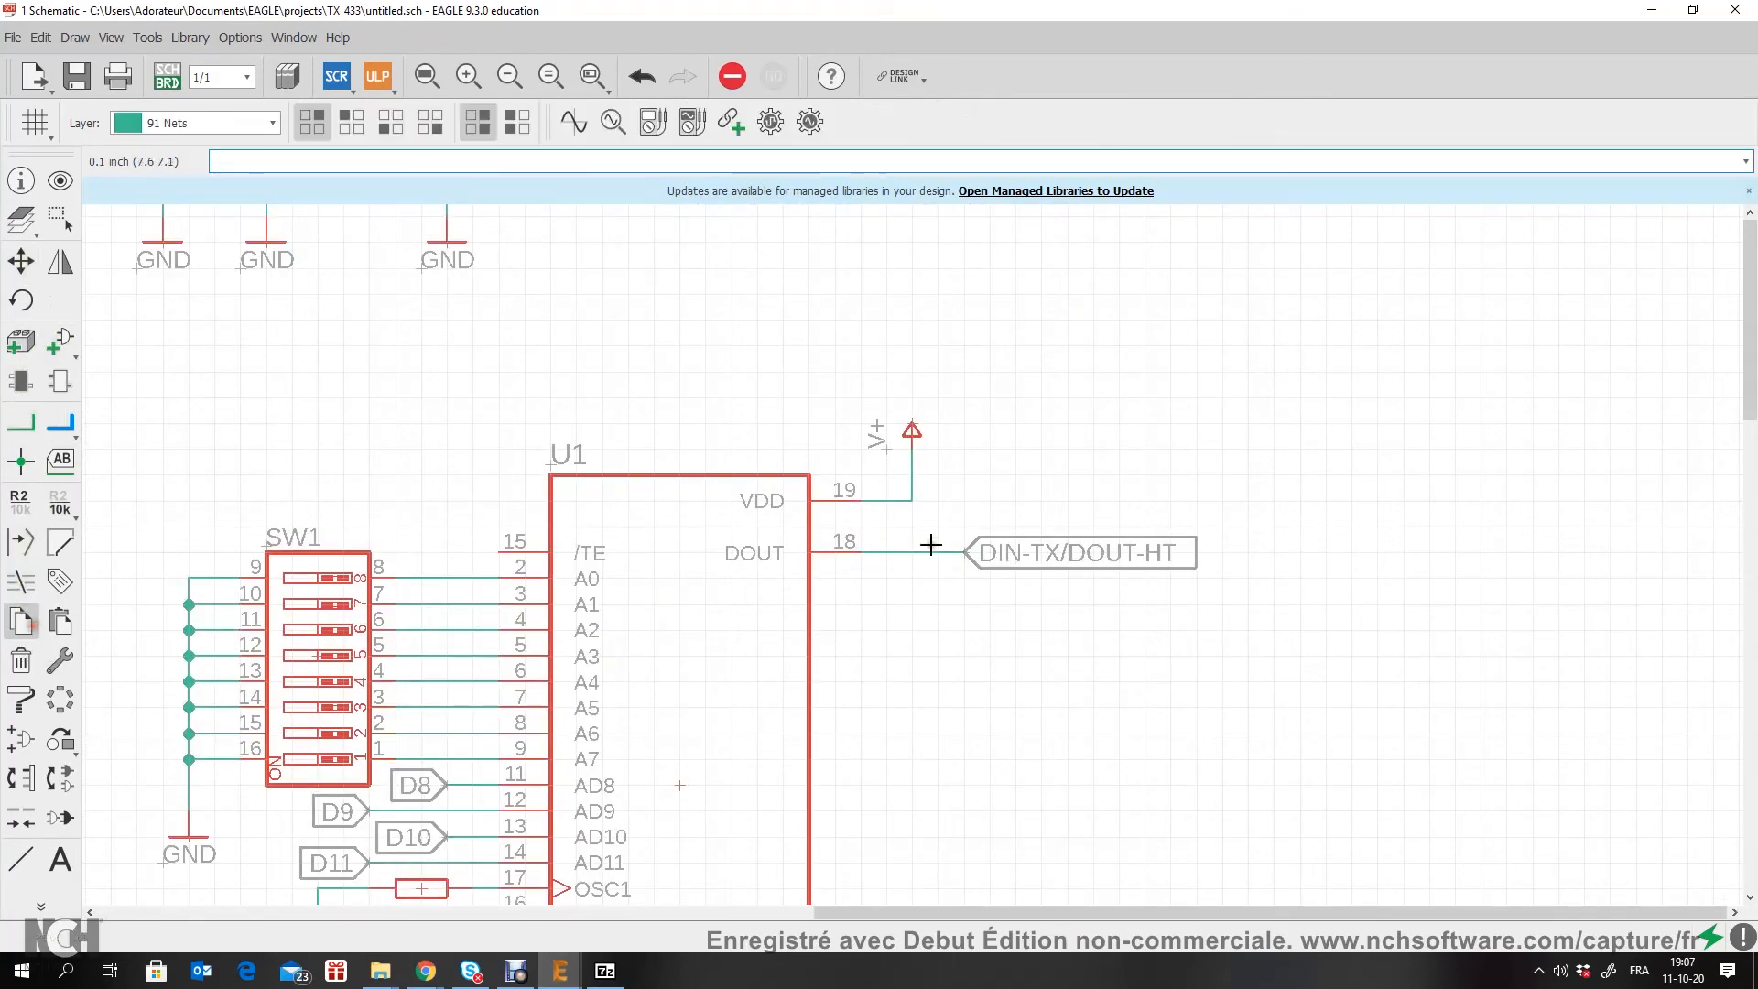
{"action": "scroll", "coordinate": [916, 460], "scroll_direction": "down", "scroll_amount": 5}
{"action": "scroll", "coordinate": [745, 408], "scroll_direction": "down", "scroll_amount": 2}
{"action": "scroll", "coordinate": [745, 409], "scroll_direction": "up", "scroll_amount": 6}
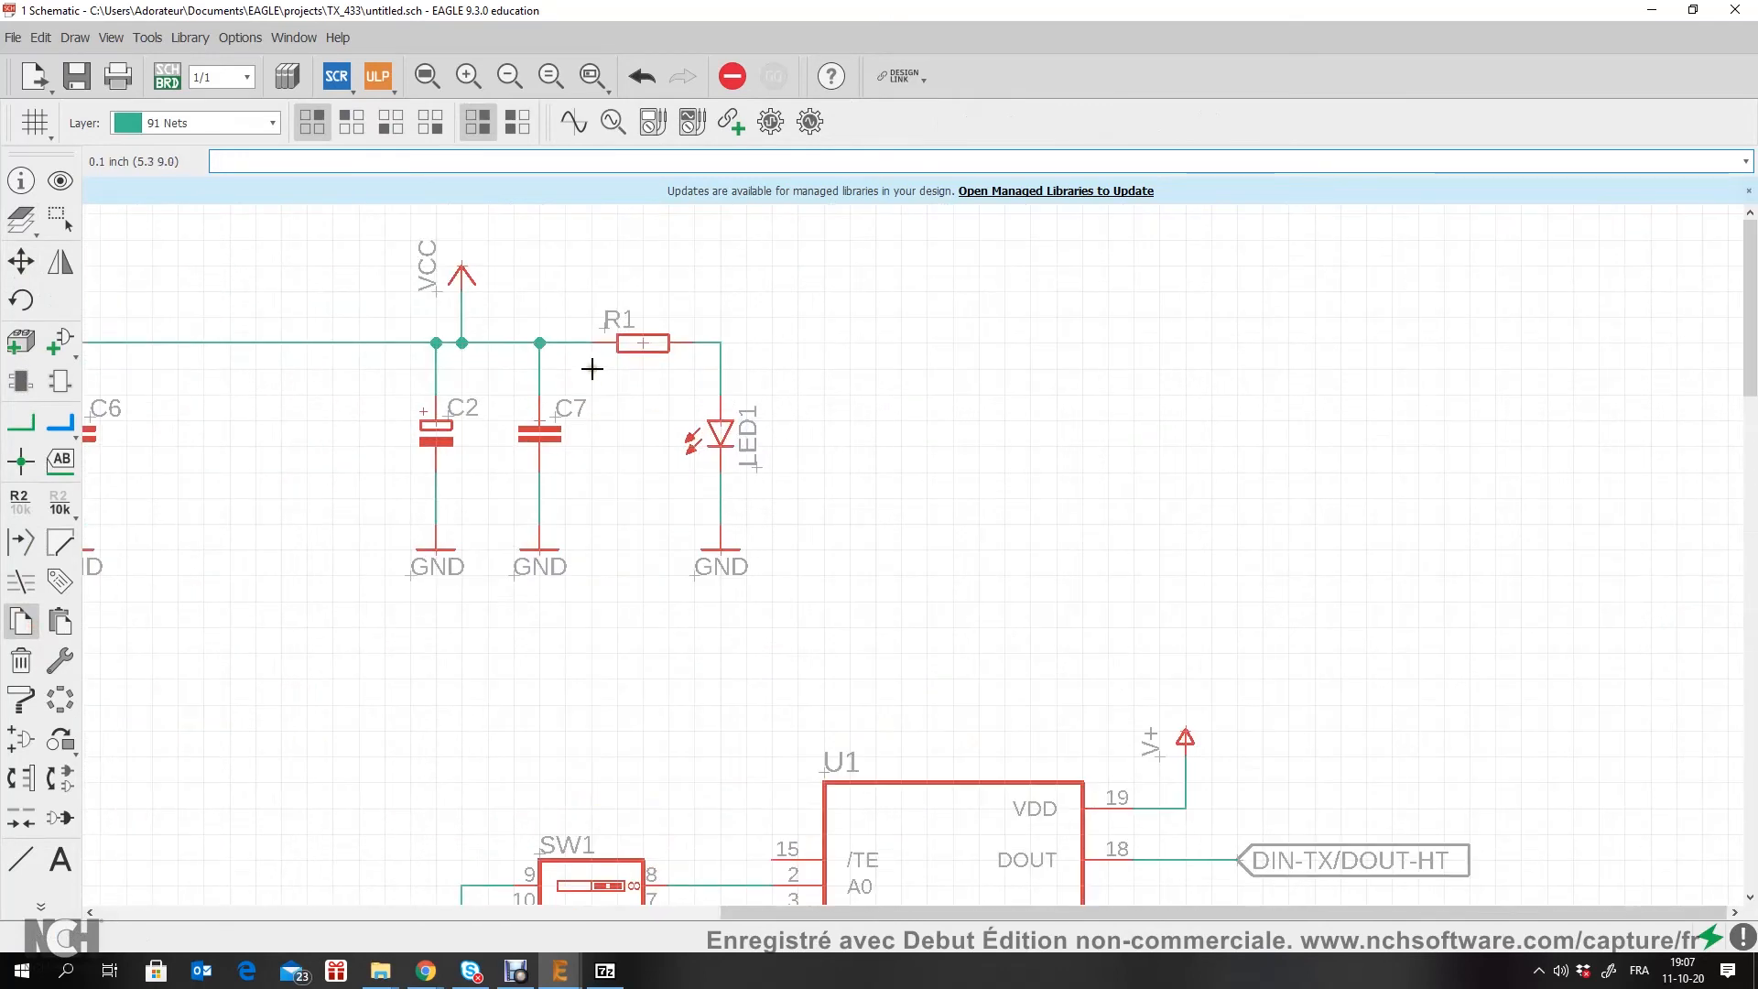
{"action": "left_click", "coordinate": [537, 421]}
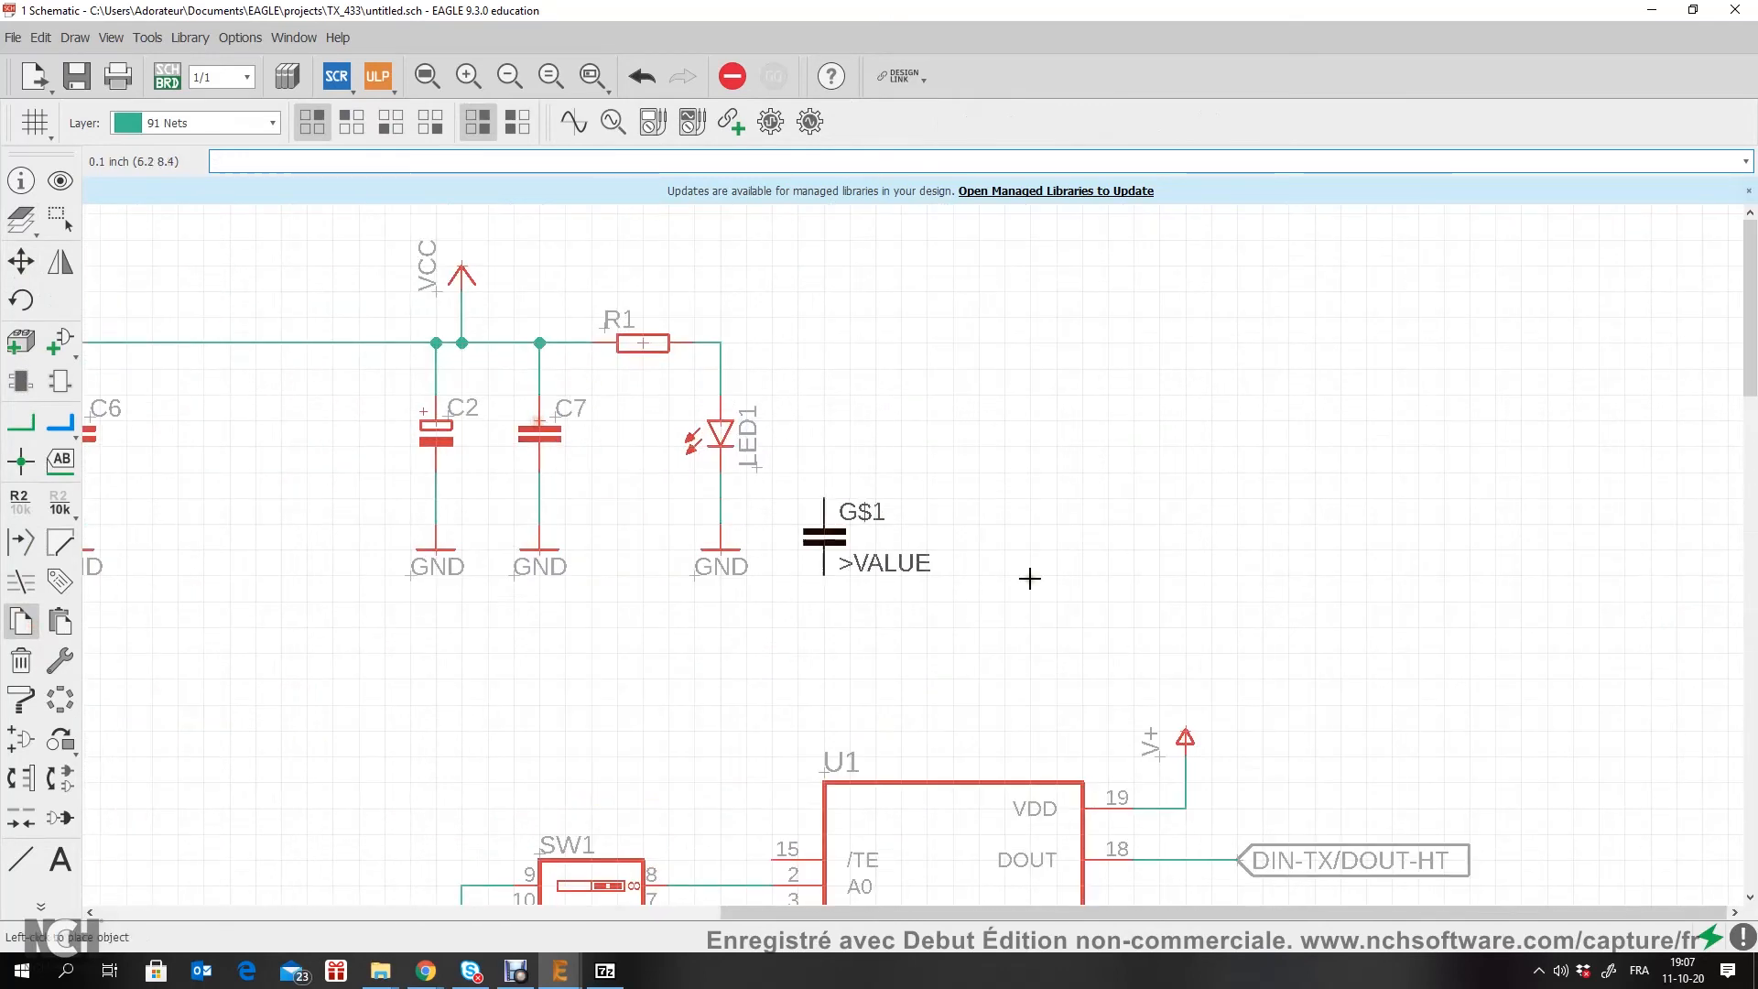
{"action": "middle_click_drag", "start_coordinate": [1138, 668], "coordinate": [877, 546]}
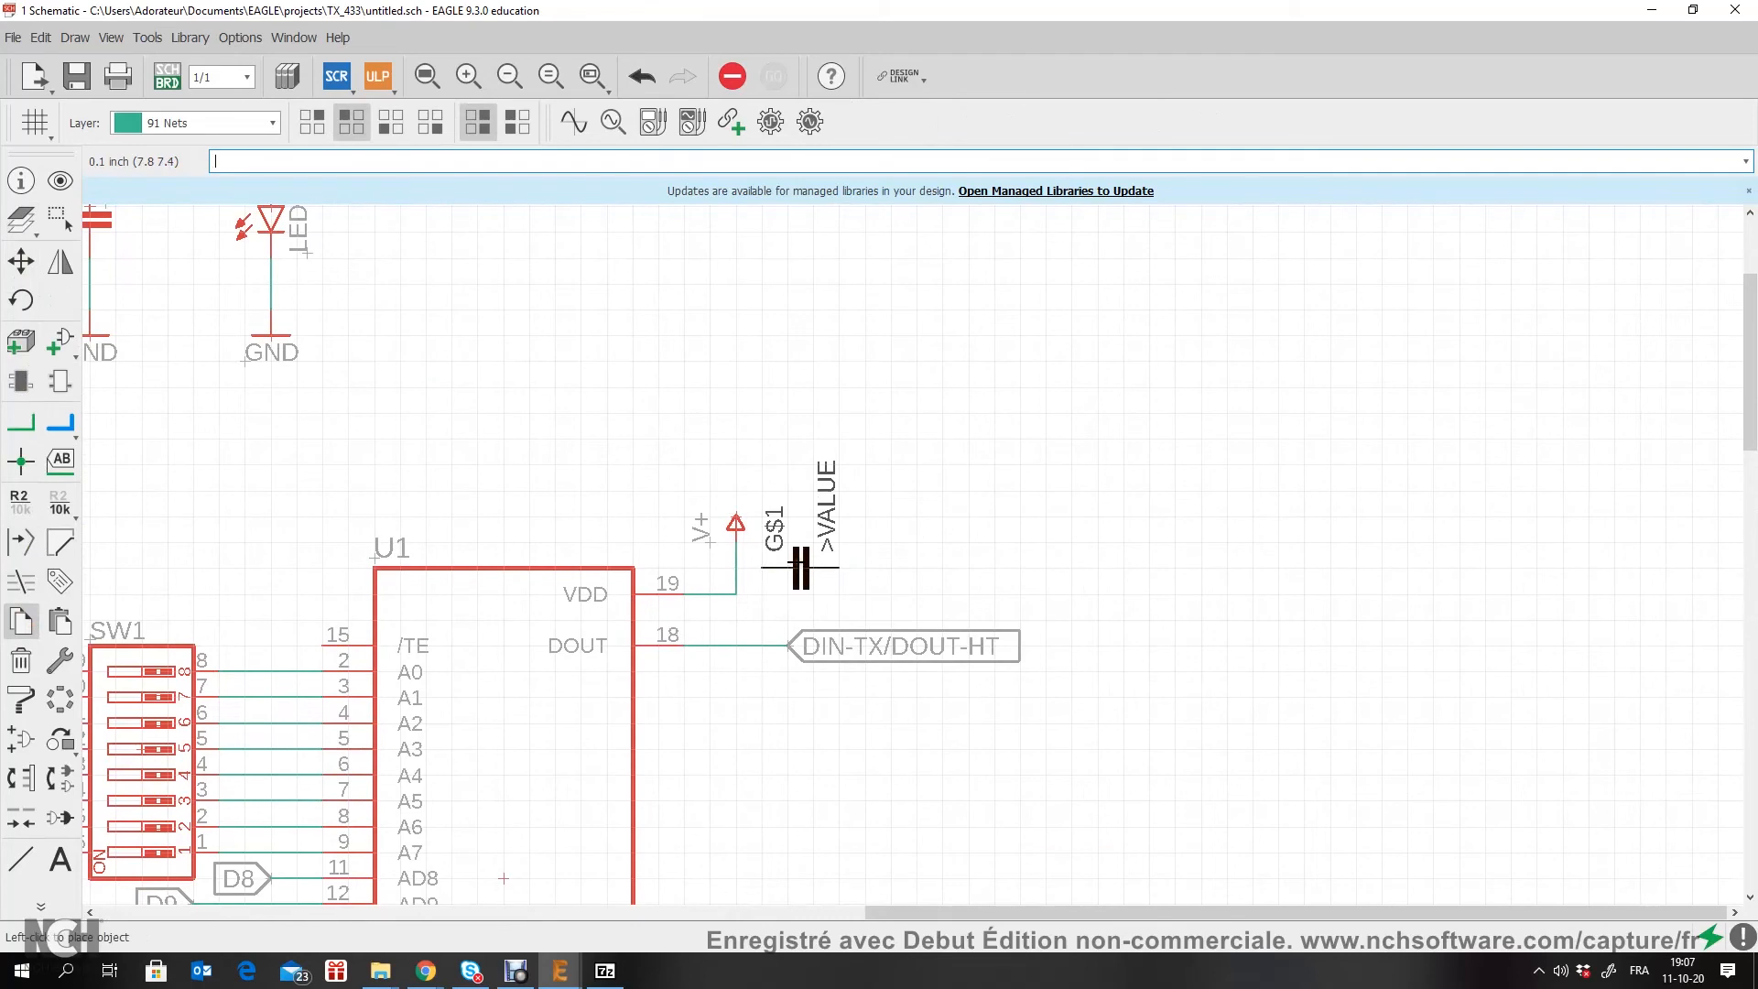
{"action": "left_click", "coordinate": [788, 573]}
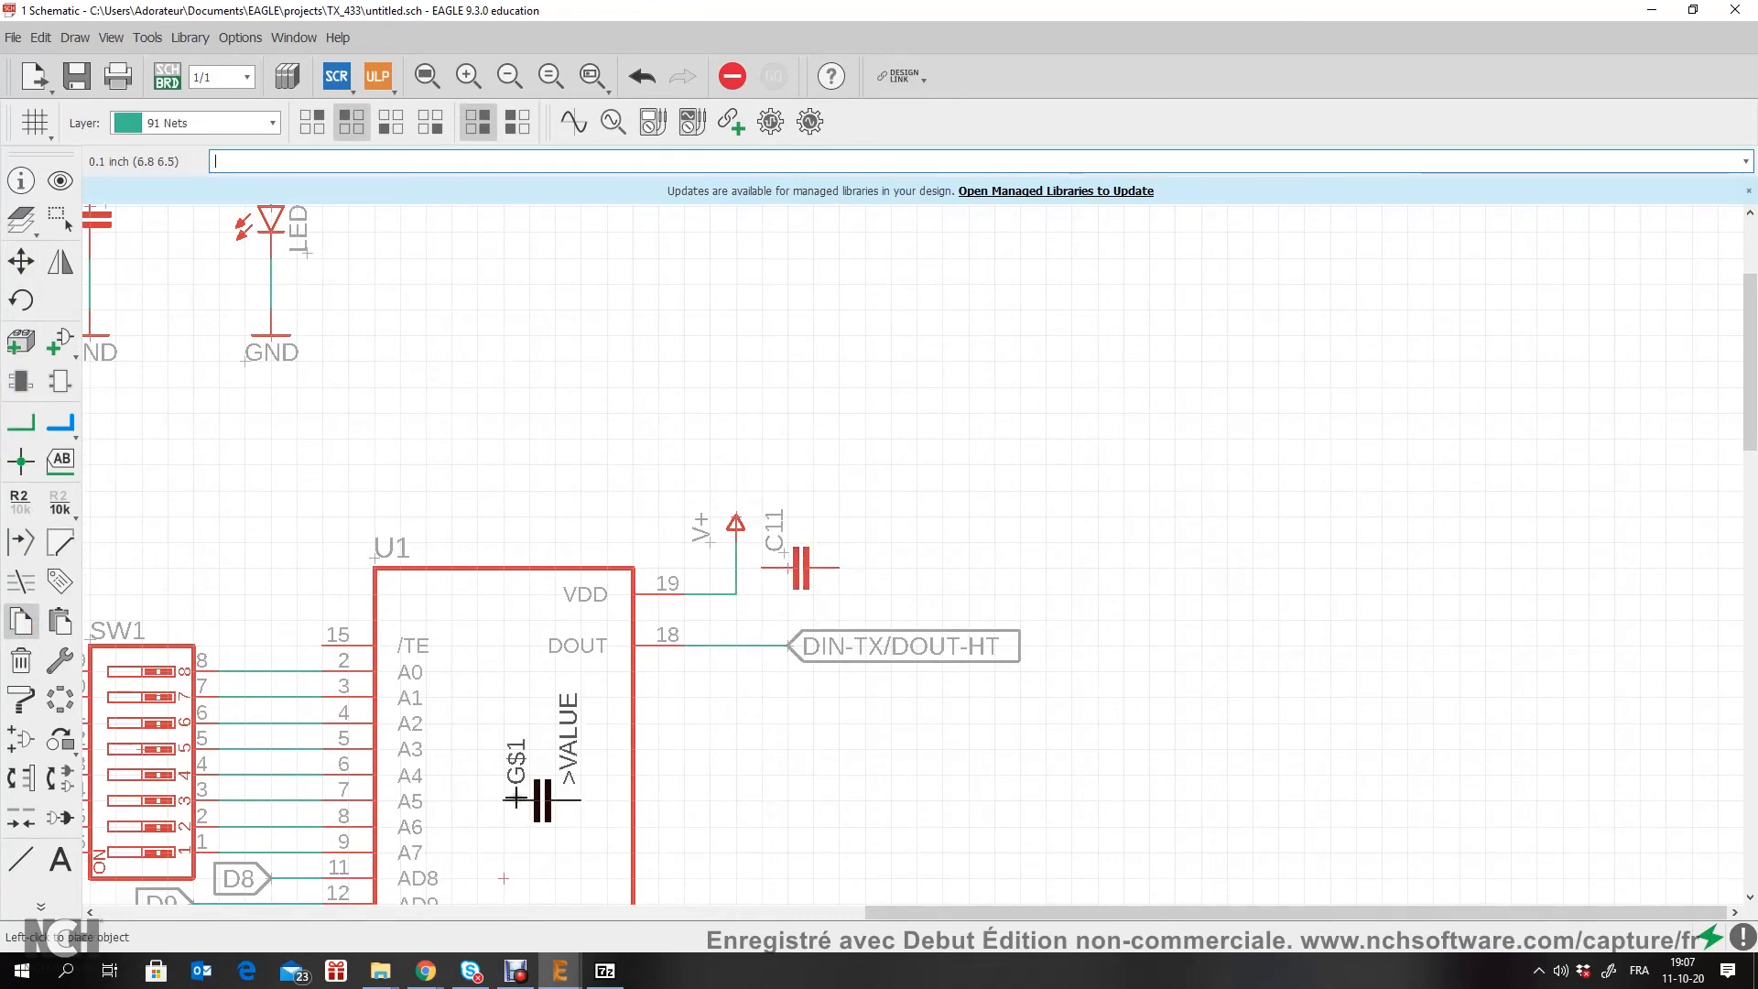
Step: Place another copy of the capacitor vertically below TX-3's V+ net, with its upper pin on the wire
{"action": "middle_click_drag", "start_coordinate": [529, 785], "coordinate": [1252, 551]}
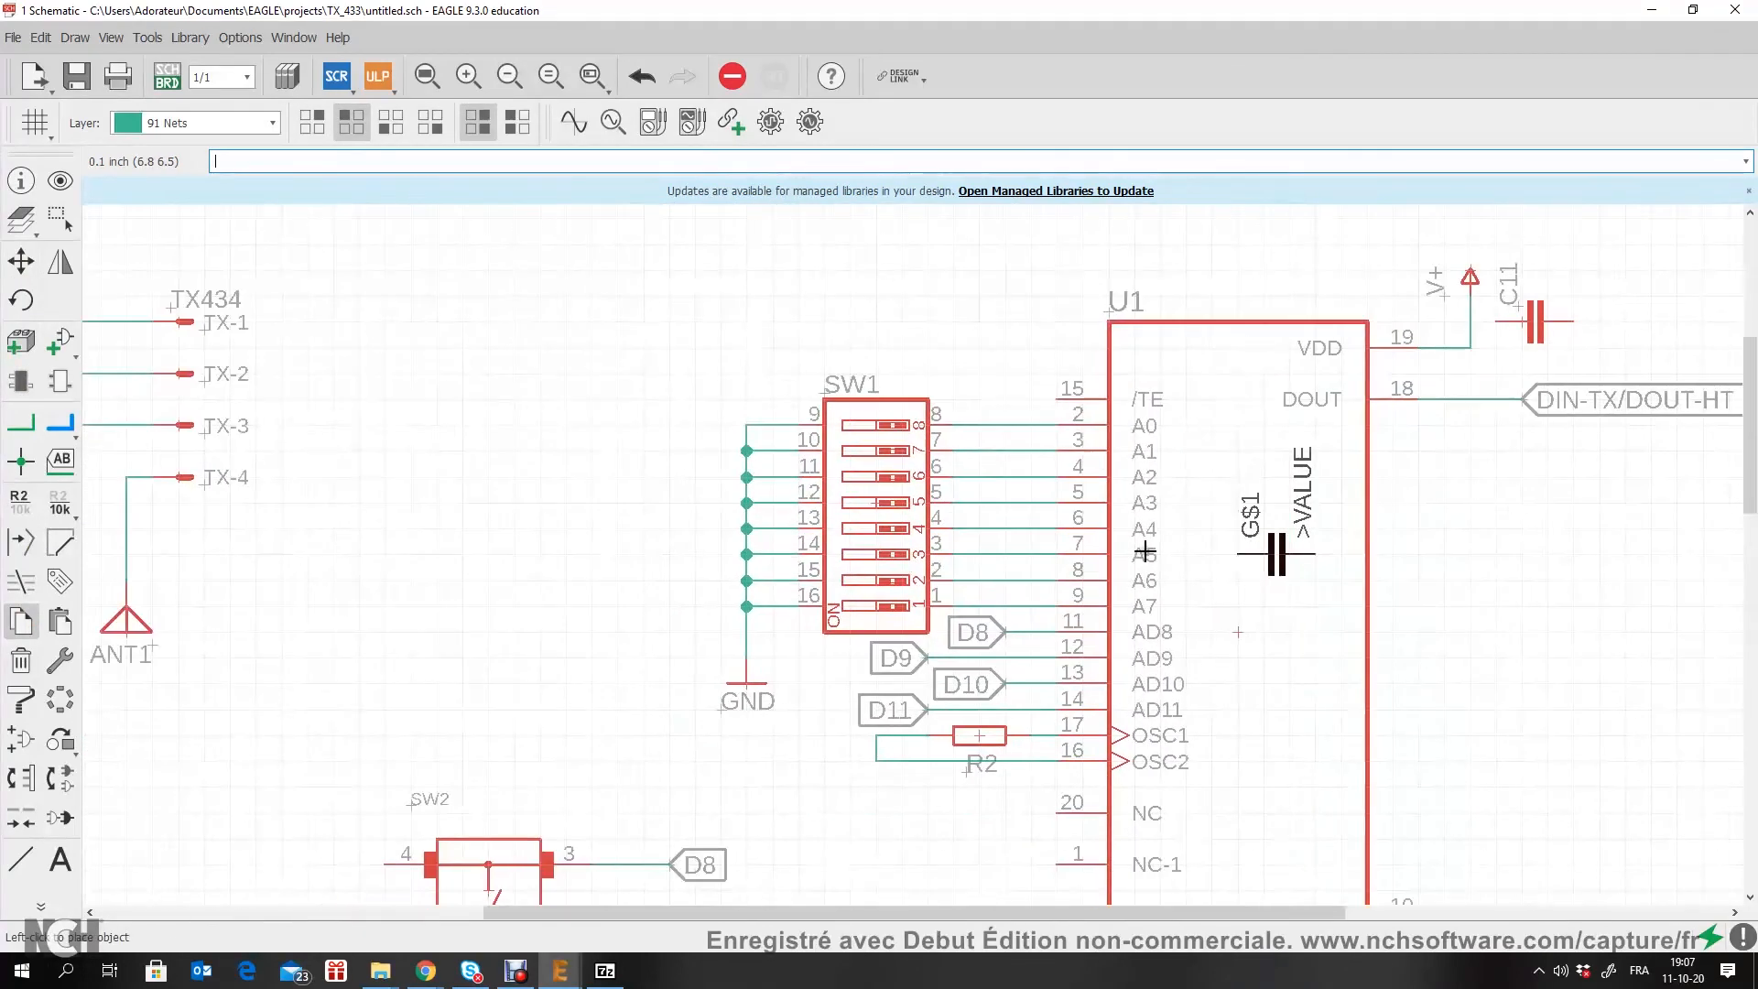
{"action": "scroll", "coordinate": [361, 503], "scroll_direction": "down", "scroll_amount": 5}
{"action": "middle_click_drag", "start_coordinate": [265, 539], "coordinate": [480, 550]}
{"action": "scroll", "coordinate": [433, 405], "scroll_direction": "up", "scroll_amount": 5}
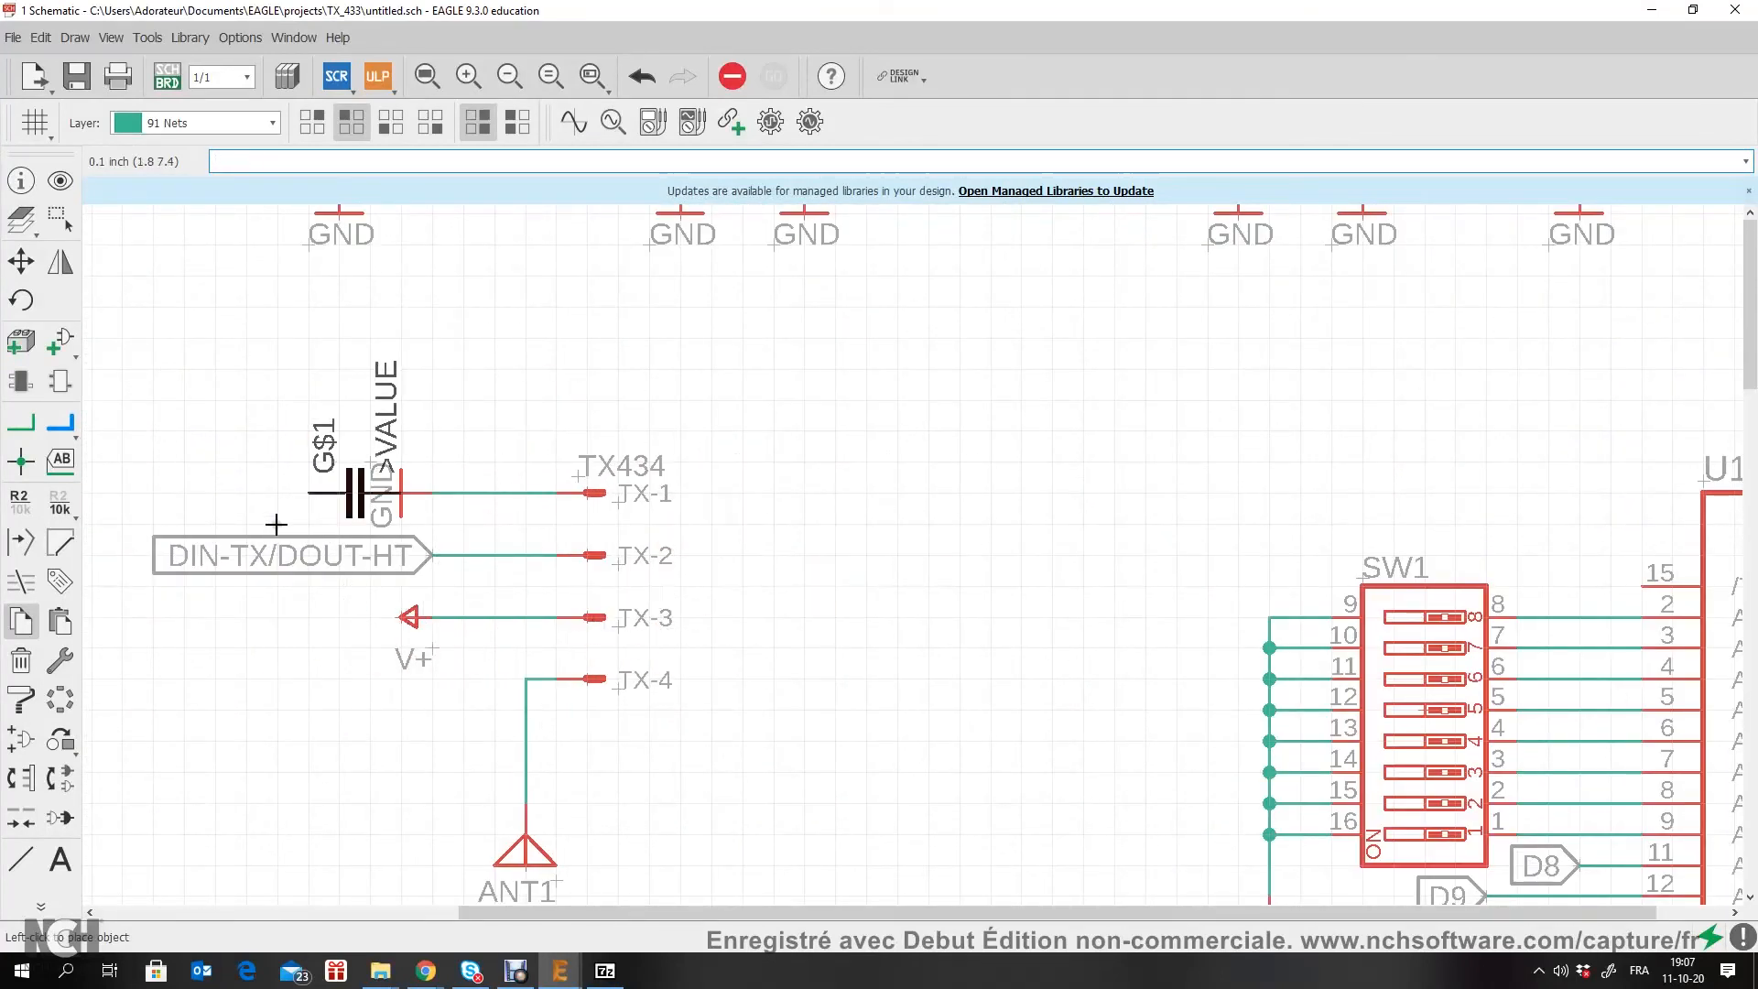
{"action": "right_click", "coordinate": [471, 661]}
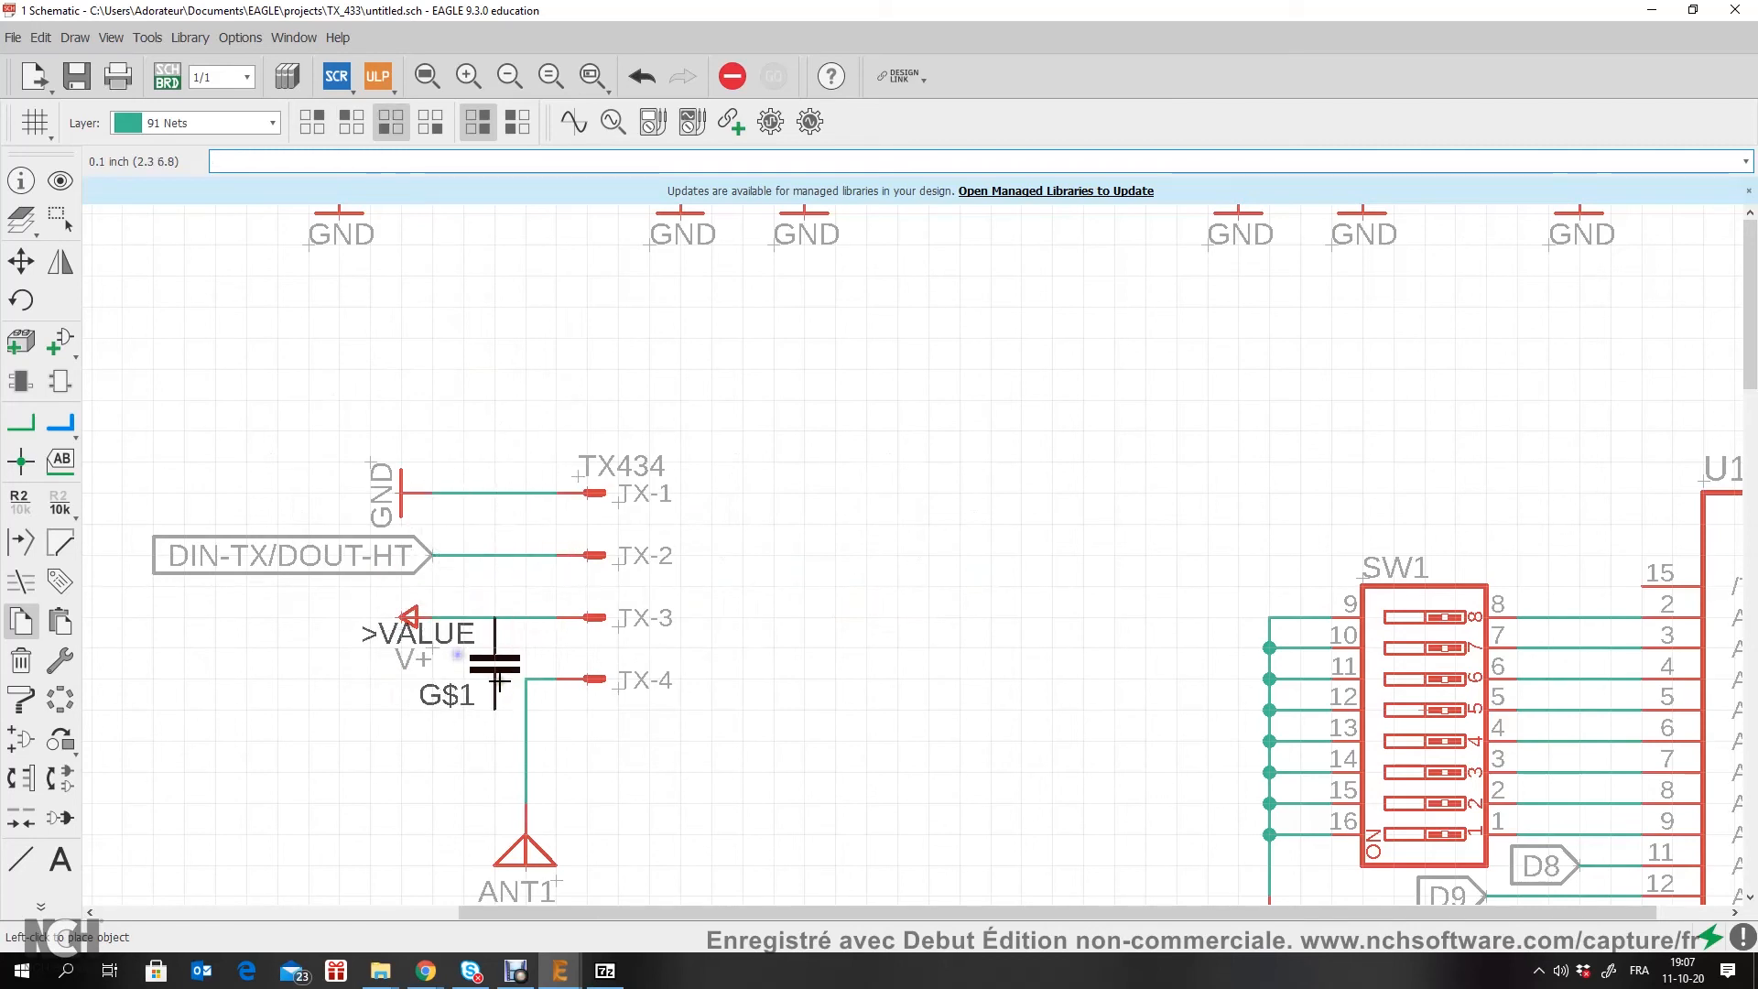
{"action": "left_click", "coordinate": [469, 685]}
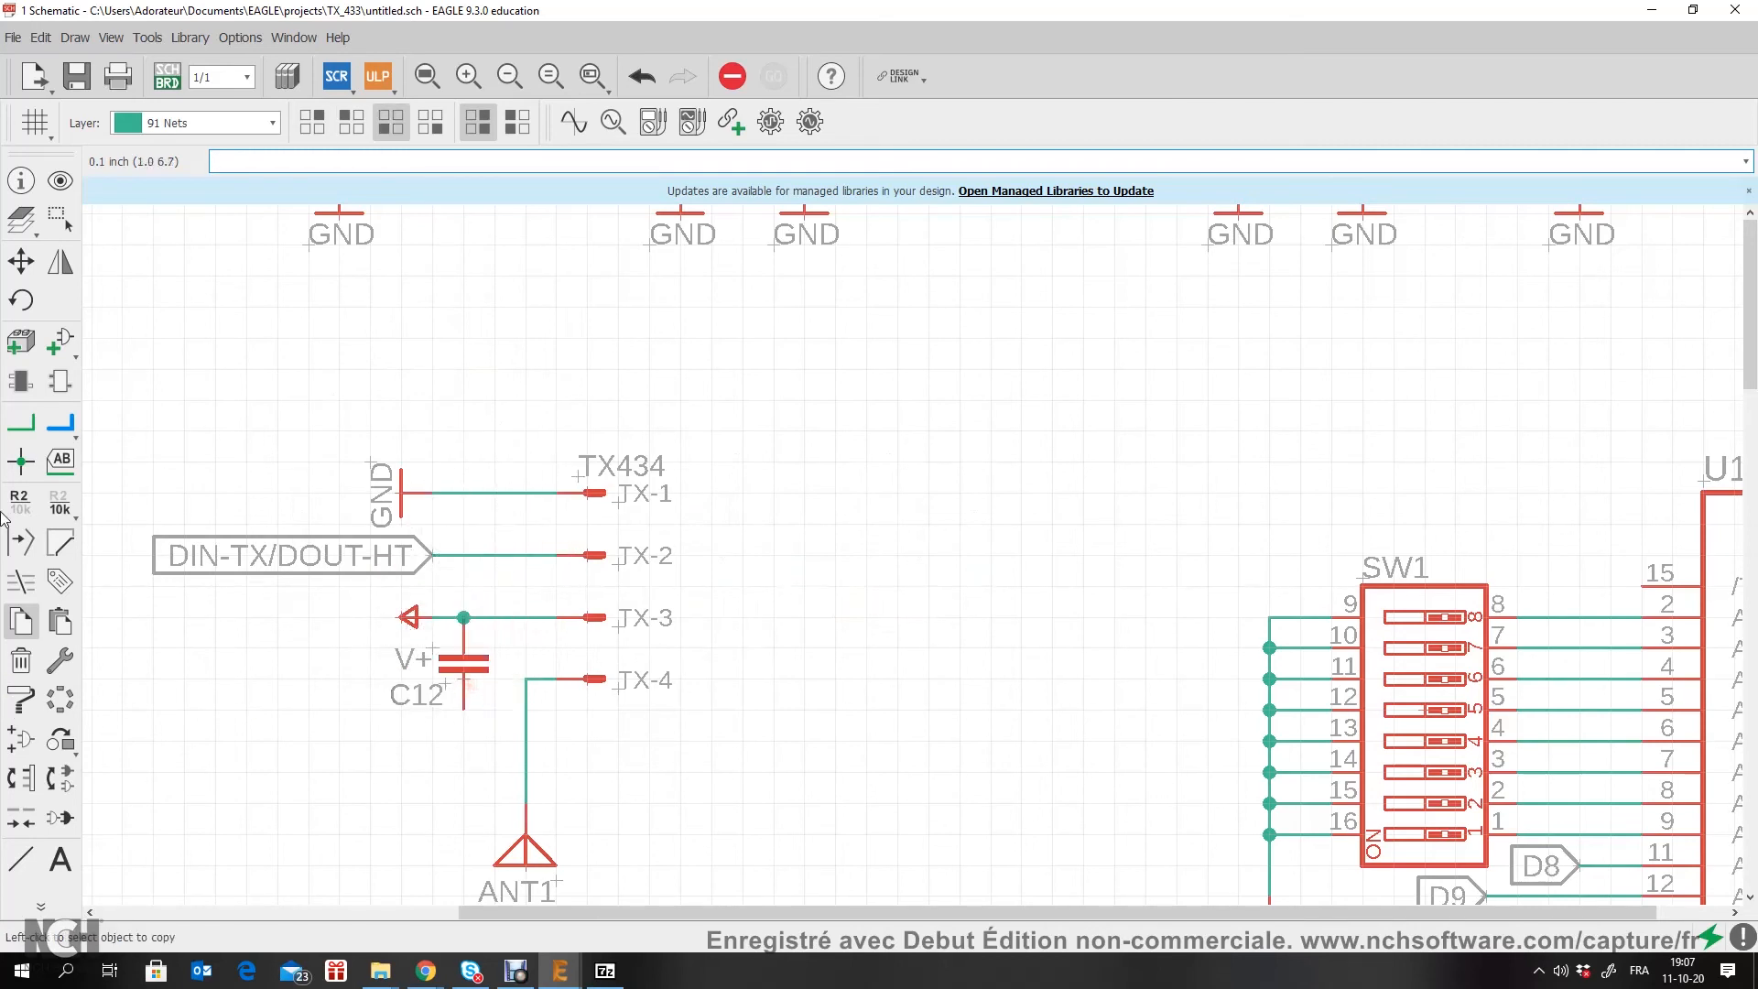
Step: Move the V+ symbol on the TX-3 net farther from the connector so that it clears capacitor C12
{"action": "left_click", "coordinate": [21, 261]}
{"action": "left_click", "coordinate": [405, 617]}
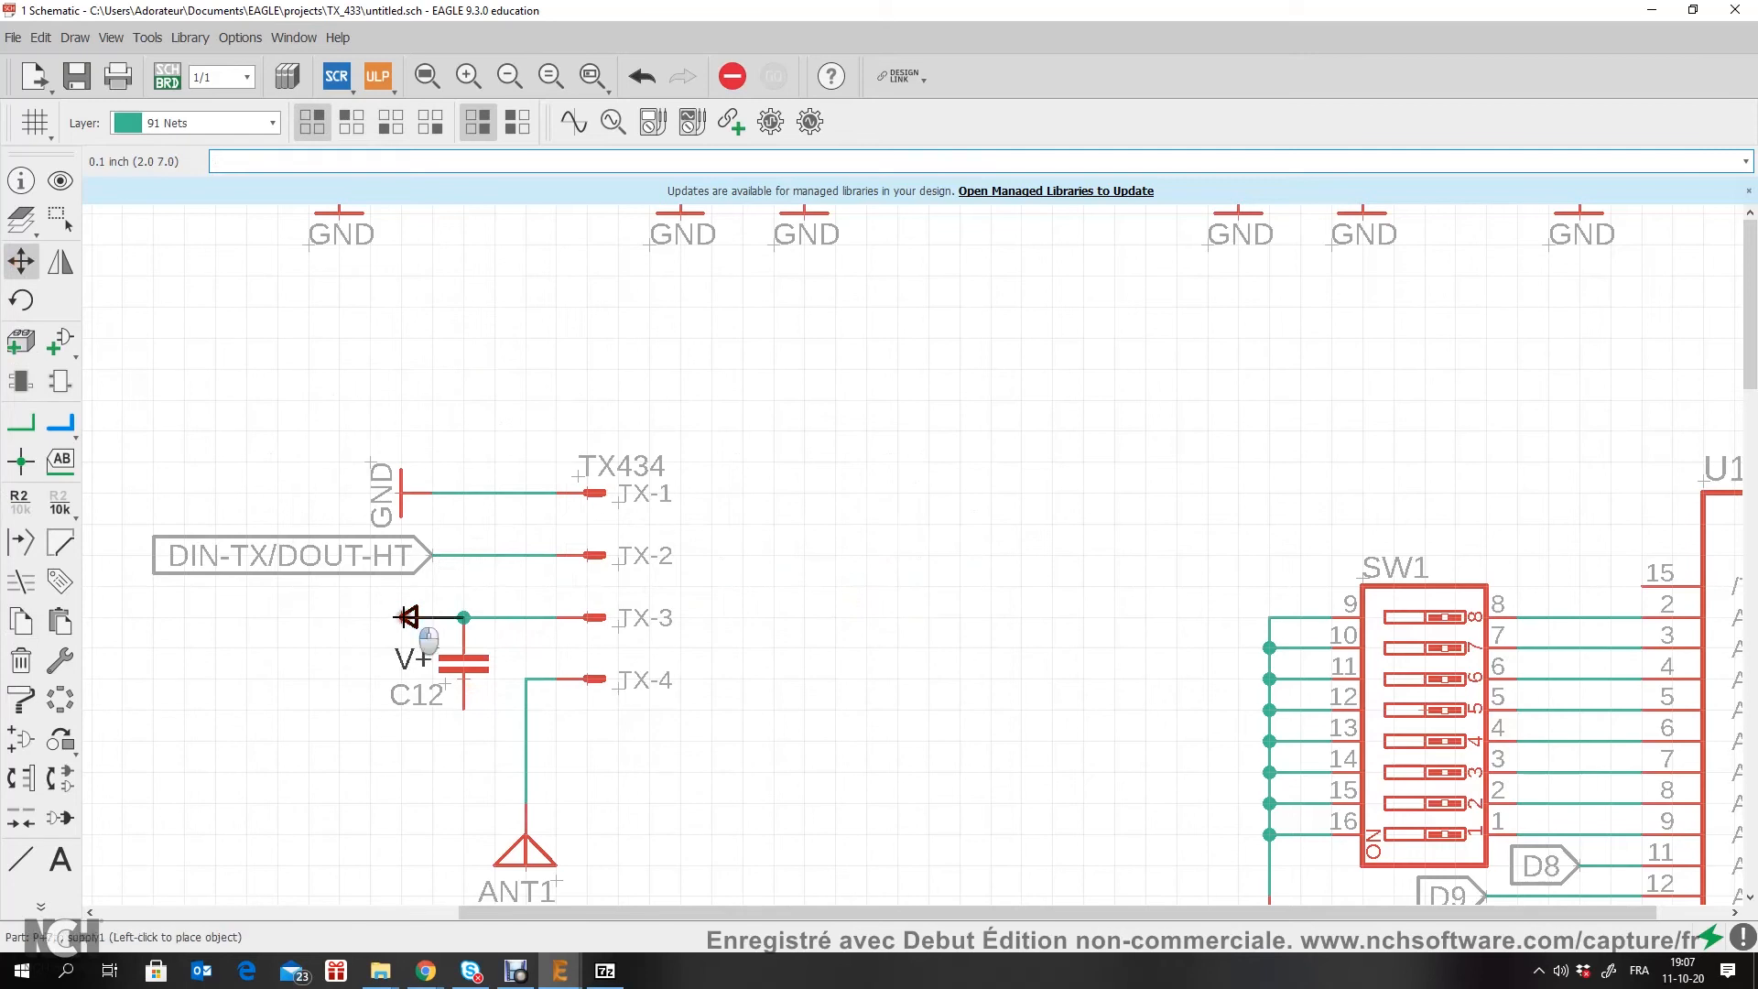
{"action": "left_click", "coordinate": [285, 617]}
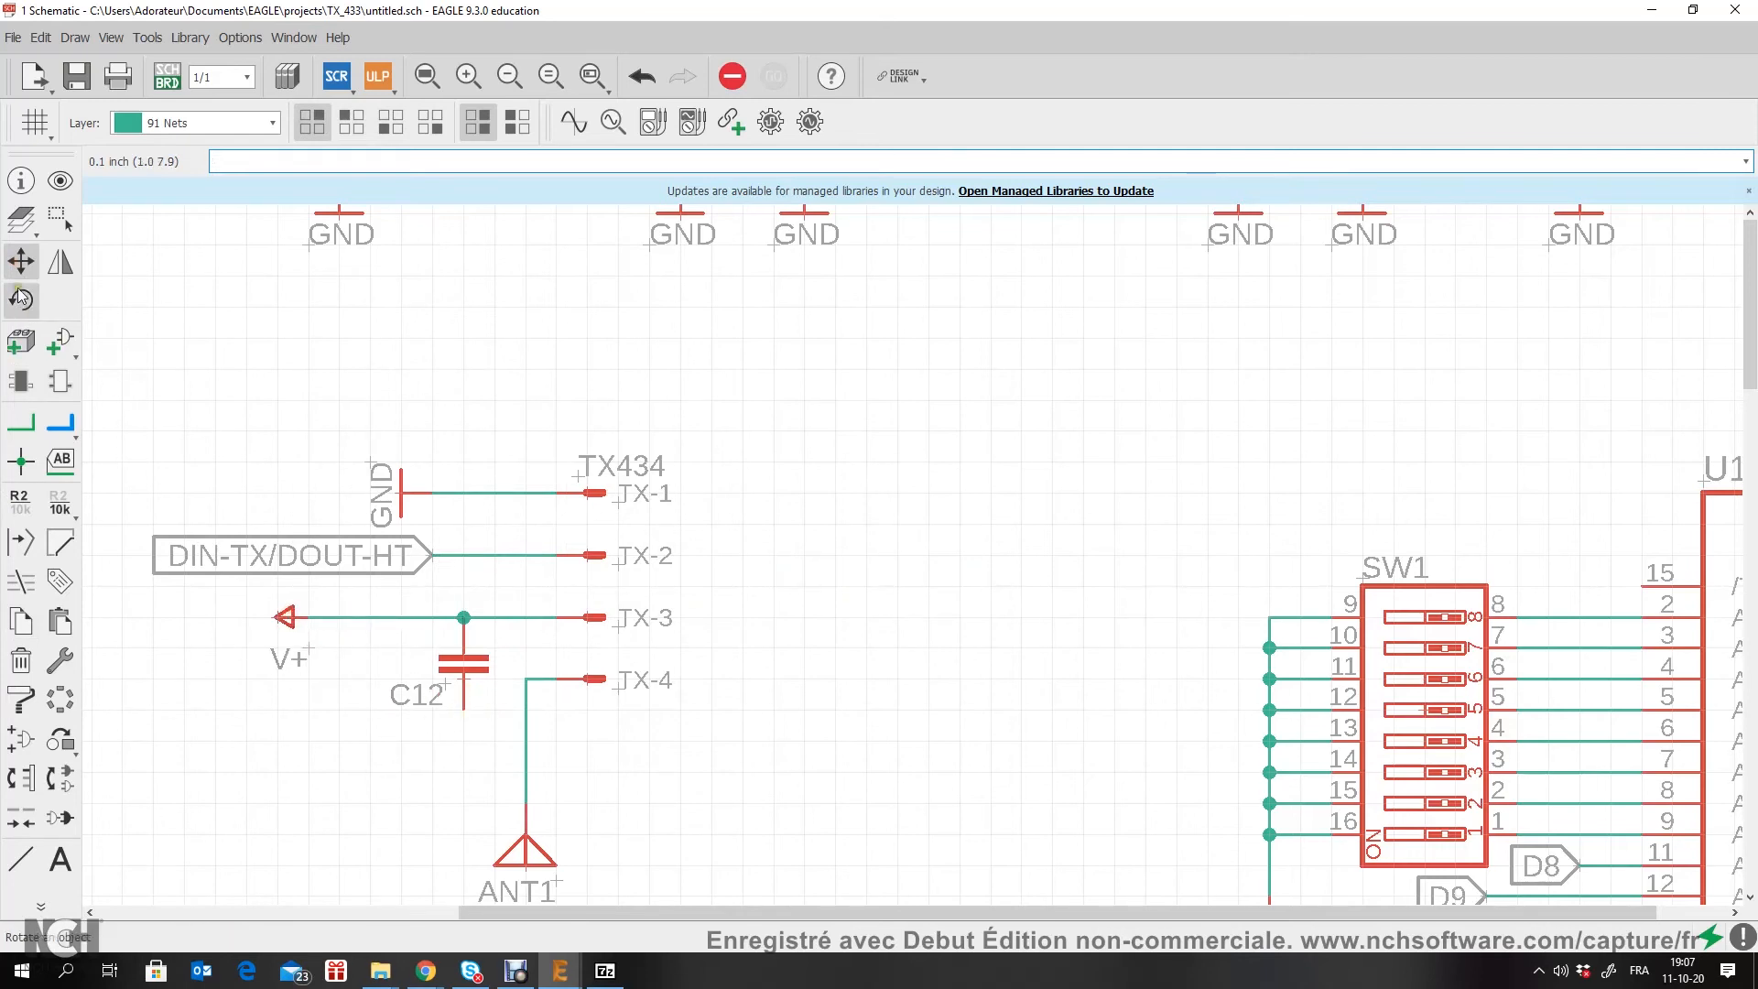
Step: Copy a GND symbol and place it upright on the lower pin of capacitor C12
{"action": "left_click", "coordinate": [21, 621]}
{"action": "scroll", "coordinate": [561, 695], "scroll_direction": "down", "scroll_amount": 1}
{"action": "left_click", "coordinate": [425, 523]}
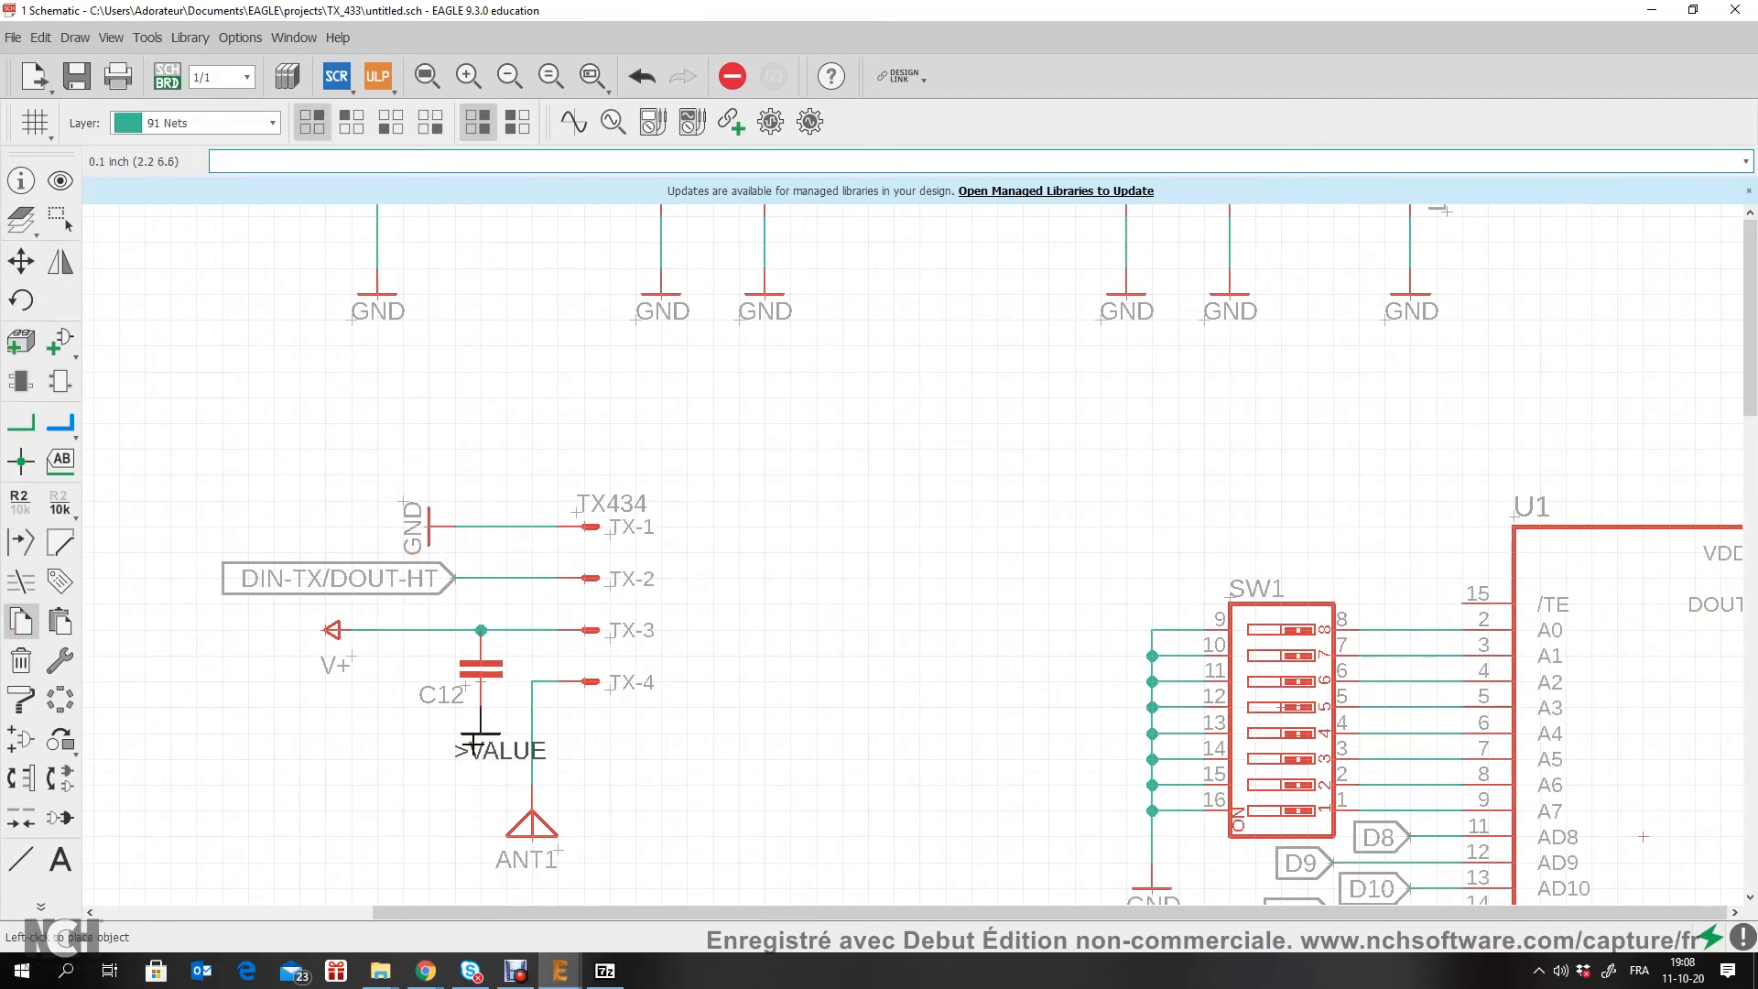
{"action": "left_click", "coordinate": [475, 743]}
{"action": "left_click", "coordinate": [479, 736]}
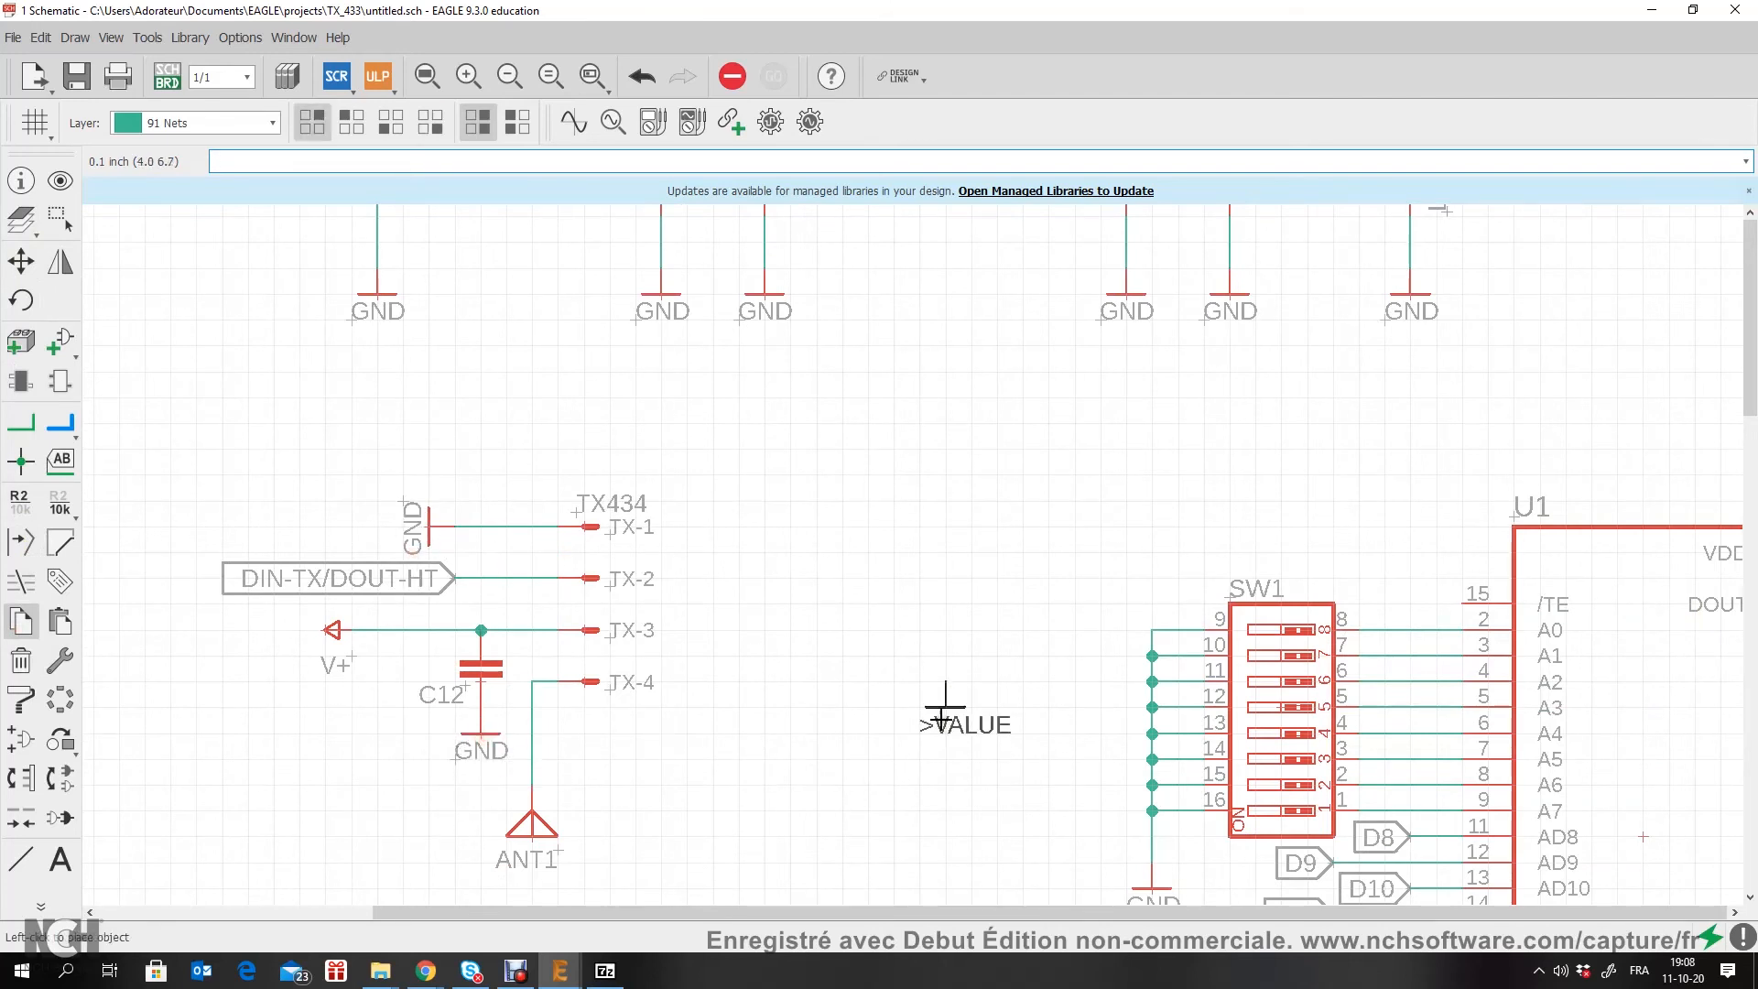
Step: Rotate the copied GND symbol sideways and place it on the pin of capacitor C11 that faces away from the V+ symbol
{"action": "middle_click_drag", "start_coordinate": [943, 714], "coordinate": [272, 600]}
{"action": "right_click", "coordinate": [1339, 394]}
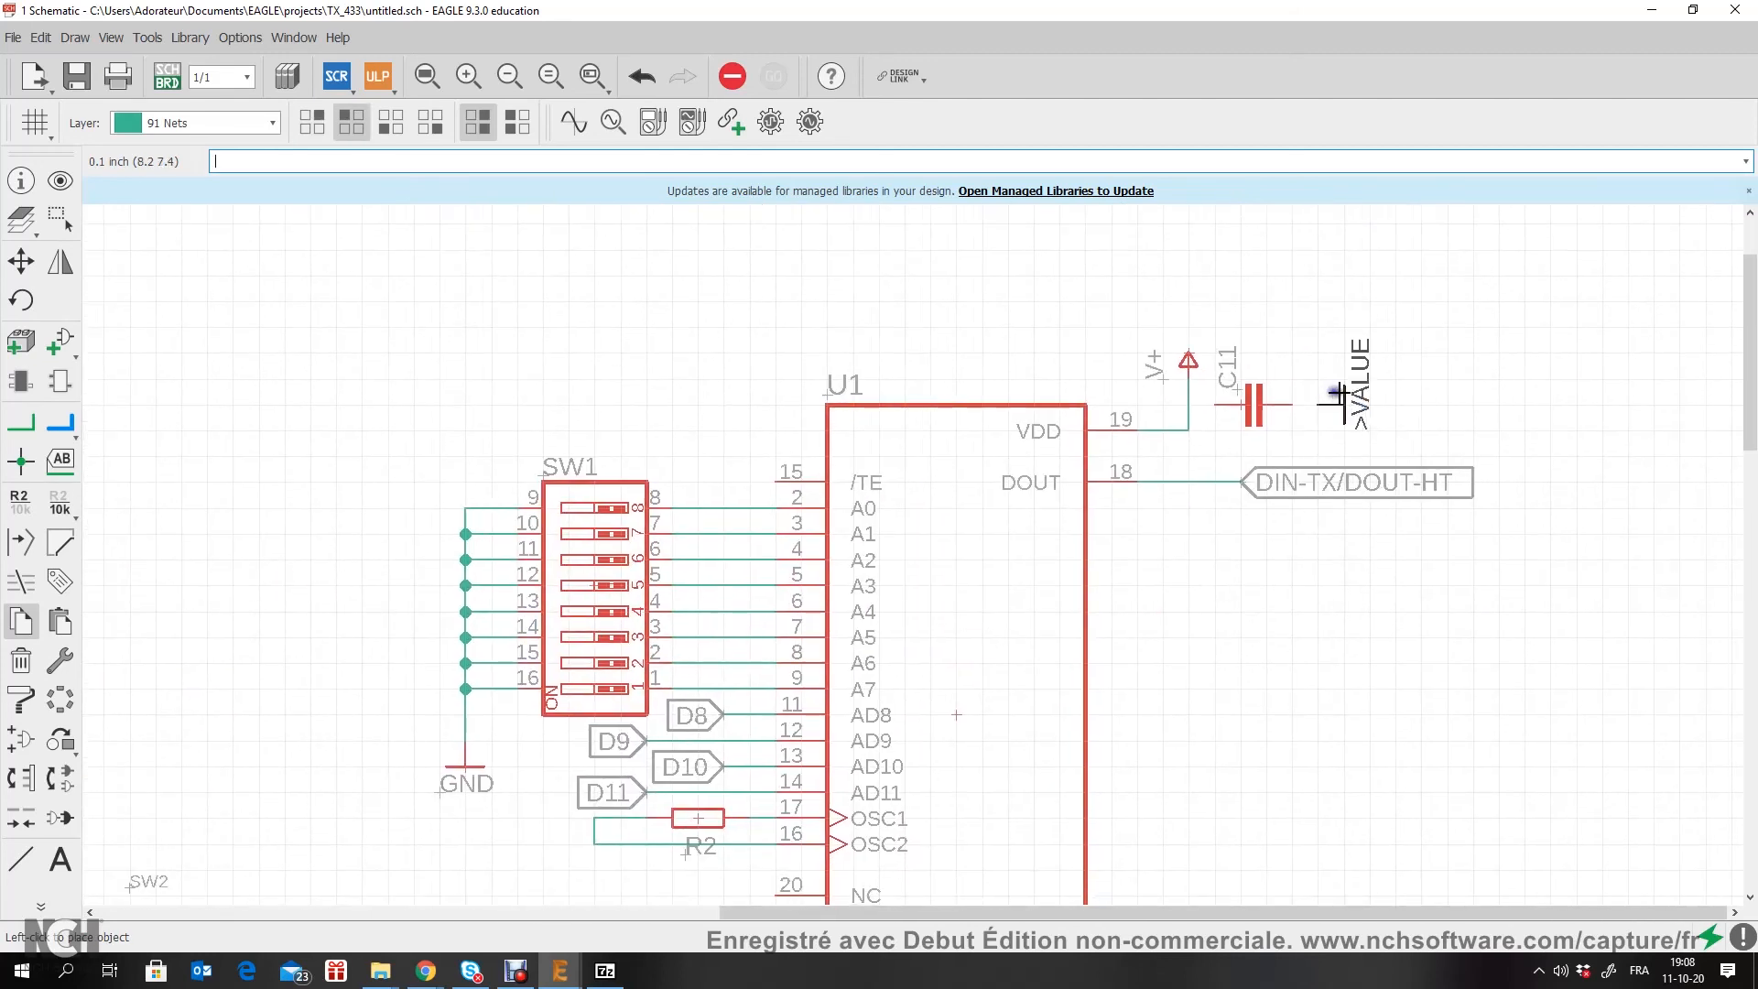
{"action": "left_click", "coordinate": [1339, 412]}
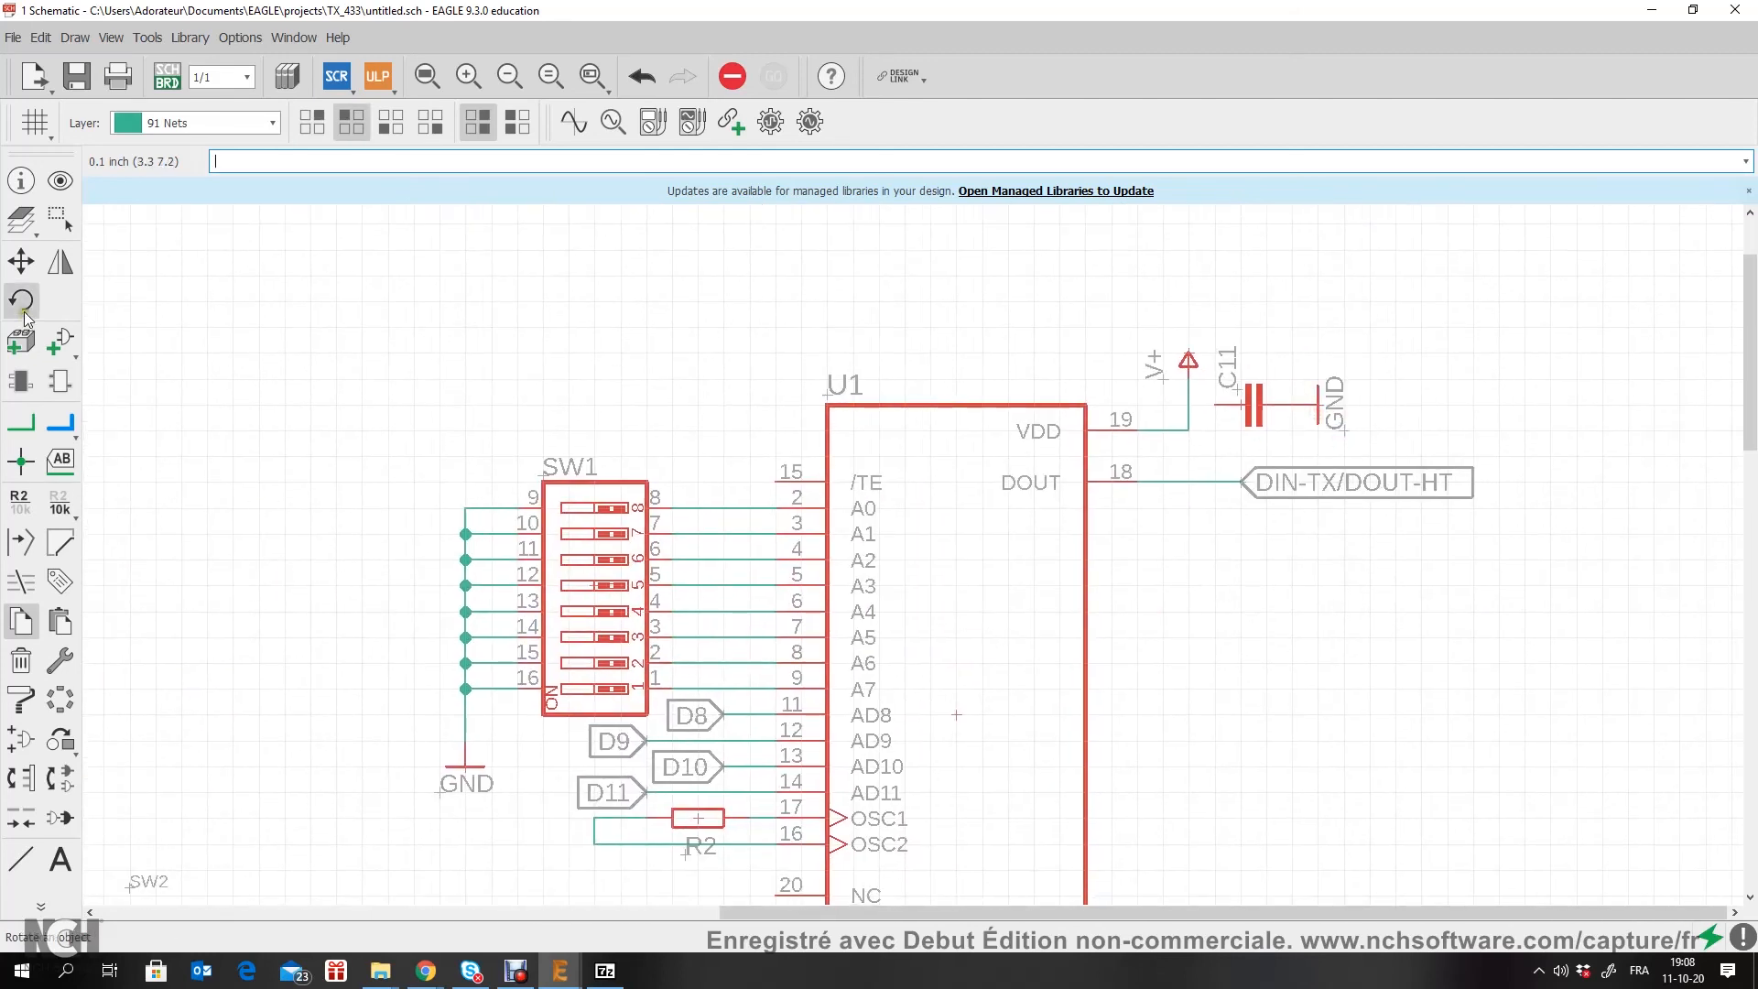
Step: Shift C11's GND symbol slightly away from the capacitor and wire C11's other pin to the V+ net at U1's VDD pin
{"action": "left_click", "coordinate": [20, 261]}
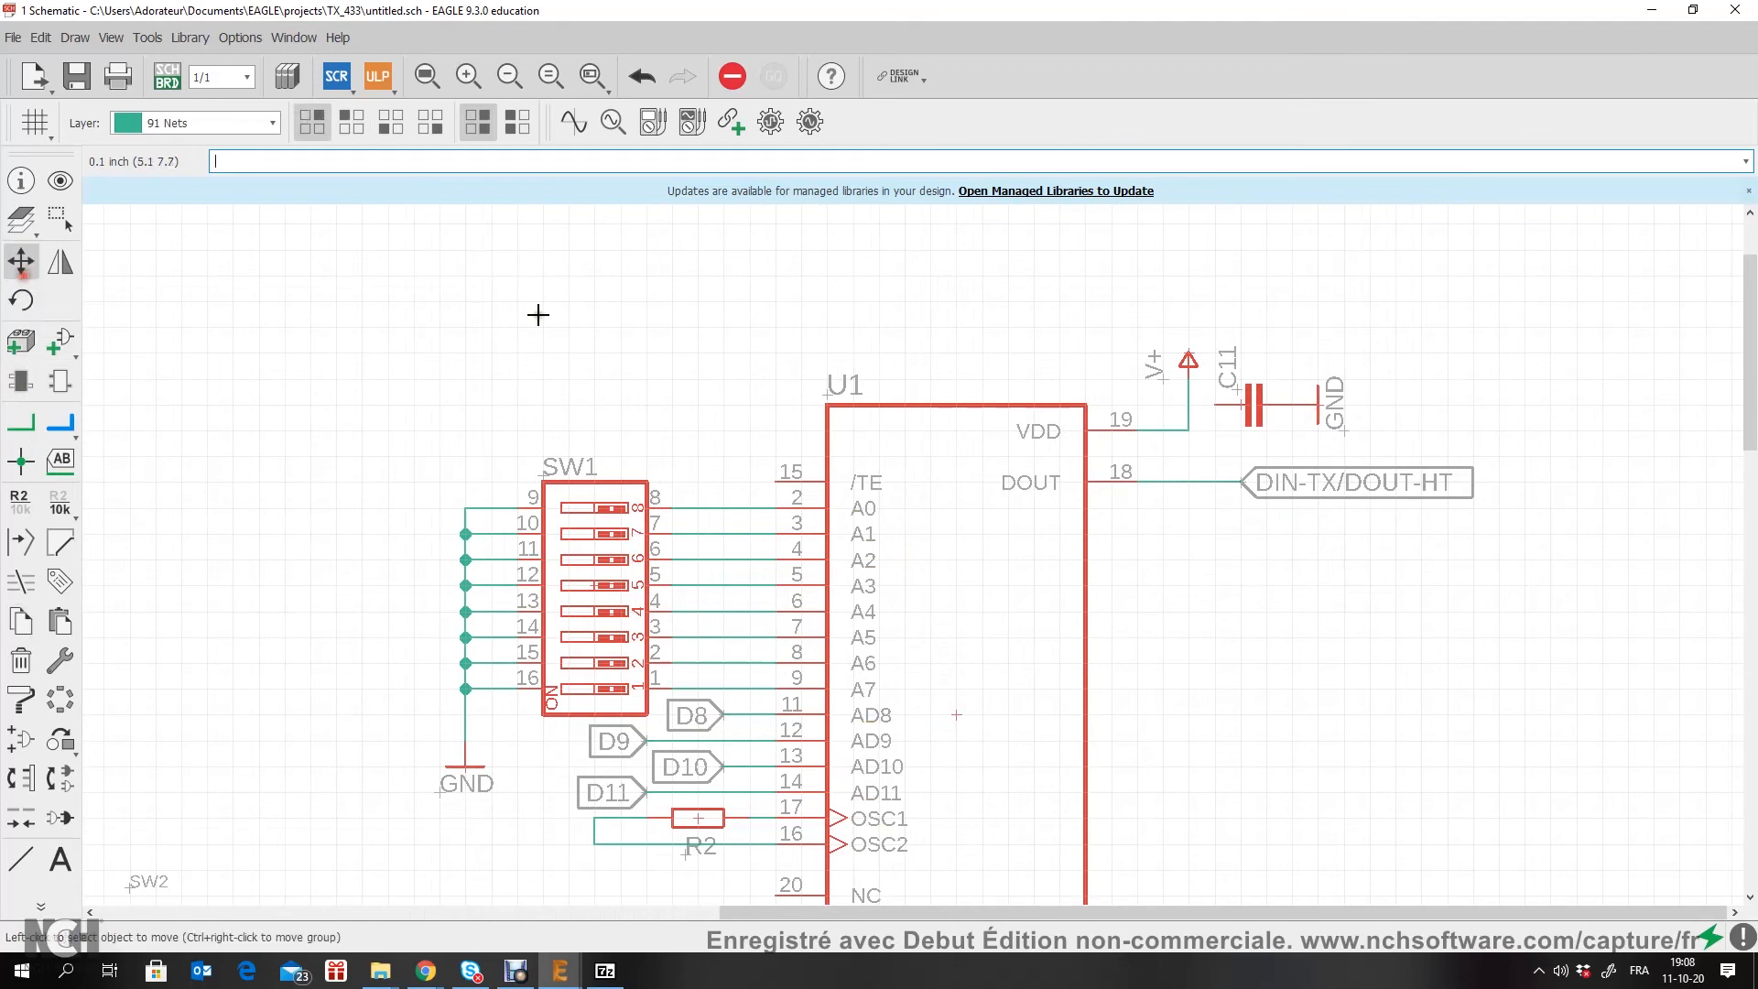
{"action": "scroll", "coordinate": [1341, 435], "scroll_direction": "up", "scroll_amount": 2}
{"action": "left_click", "coordinate": [1339, 429]}
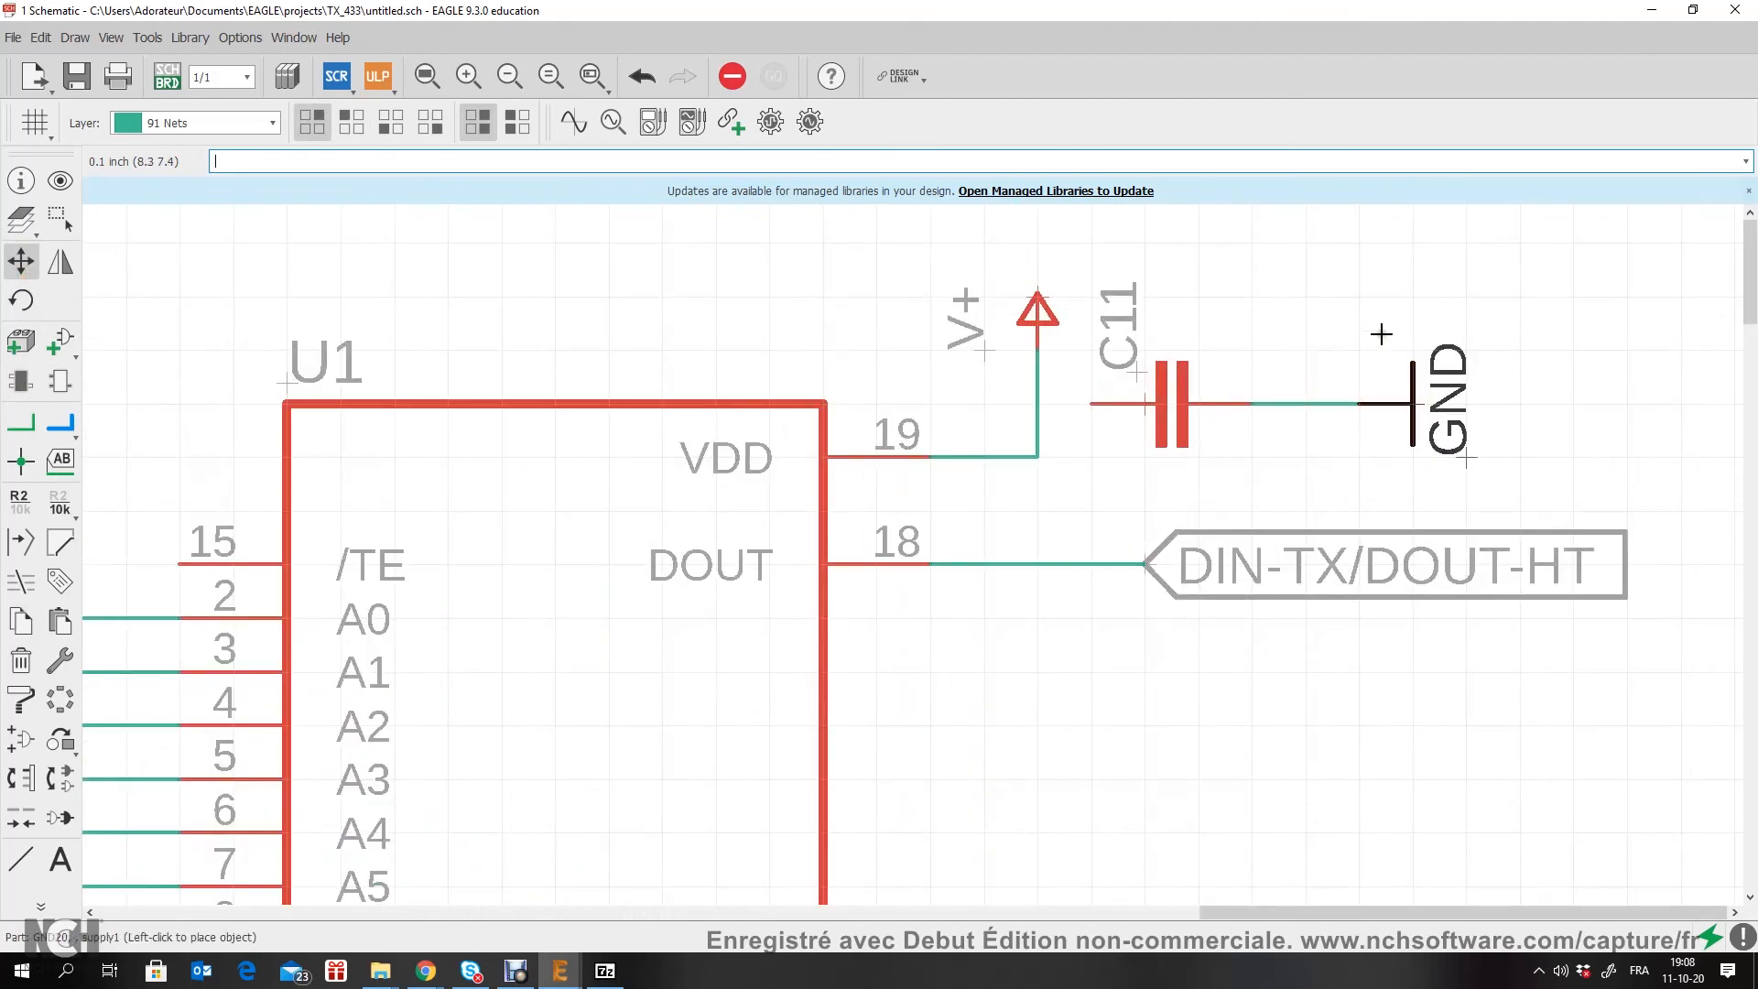
{"action": "left_click", "coordinate": [1445, 375]}
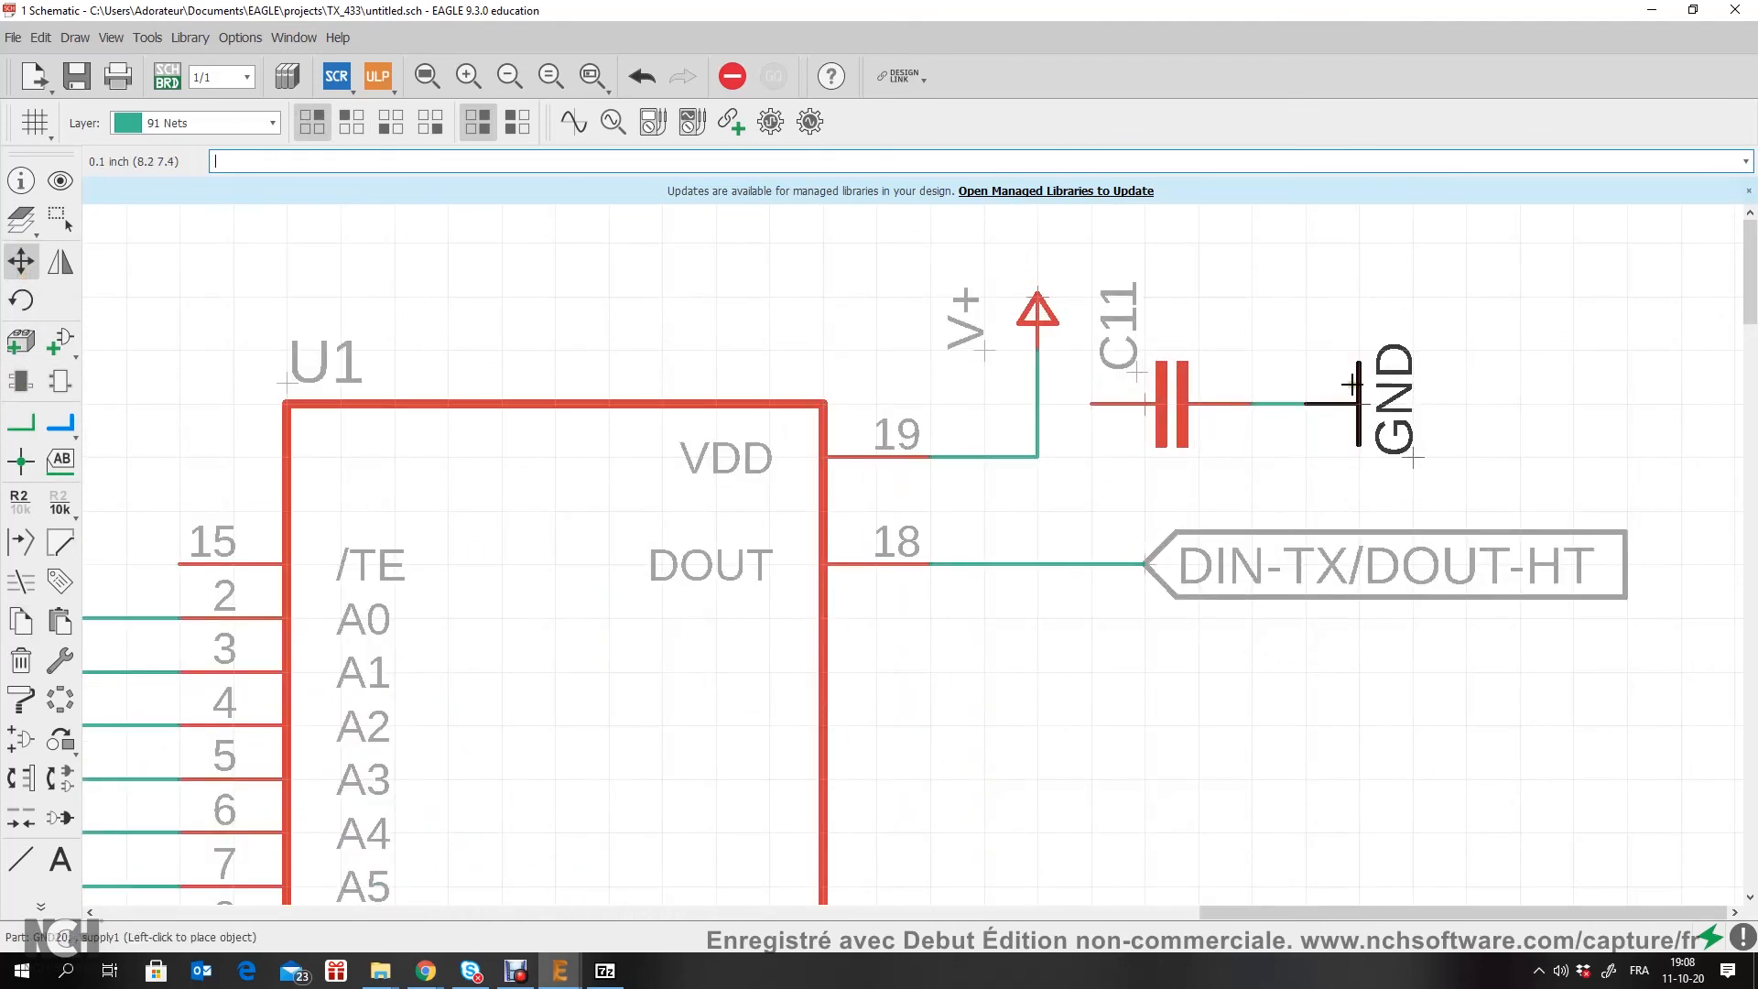
{"action": "left_click", "coordinate": [20, 423]}
{"action": "left_click", "coordinate": [1035, 406]}
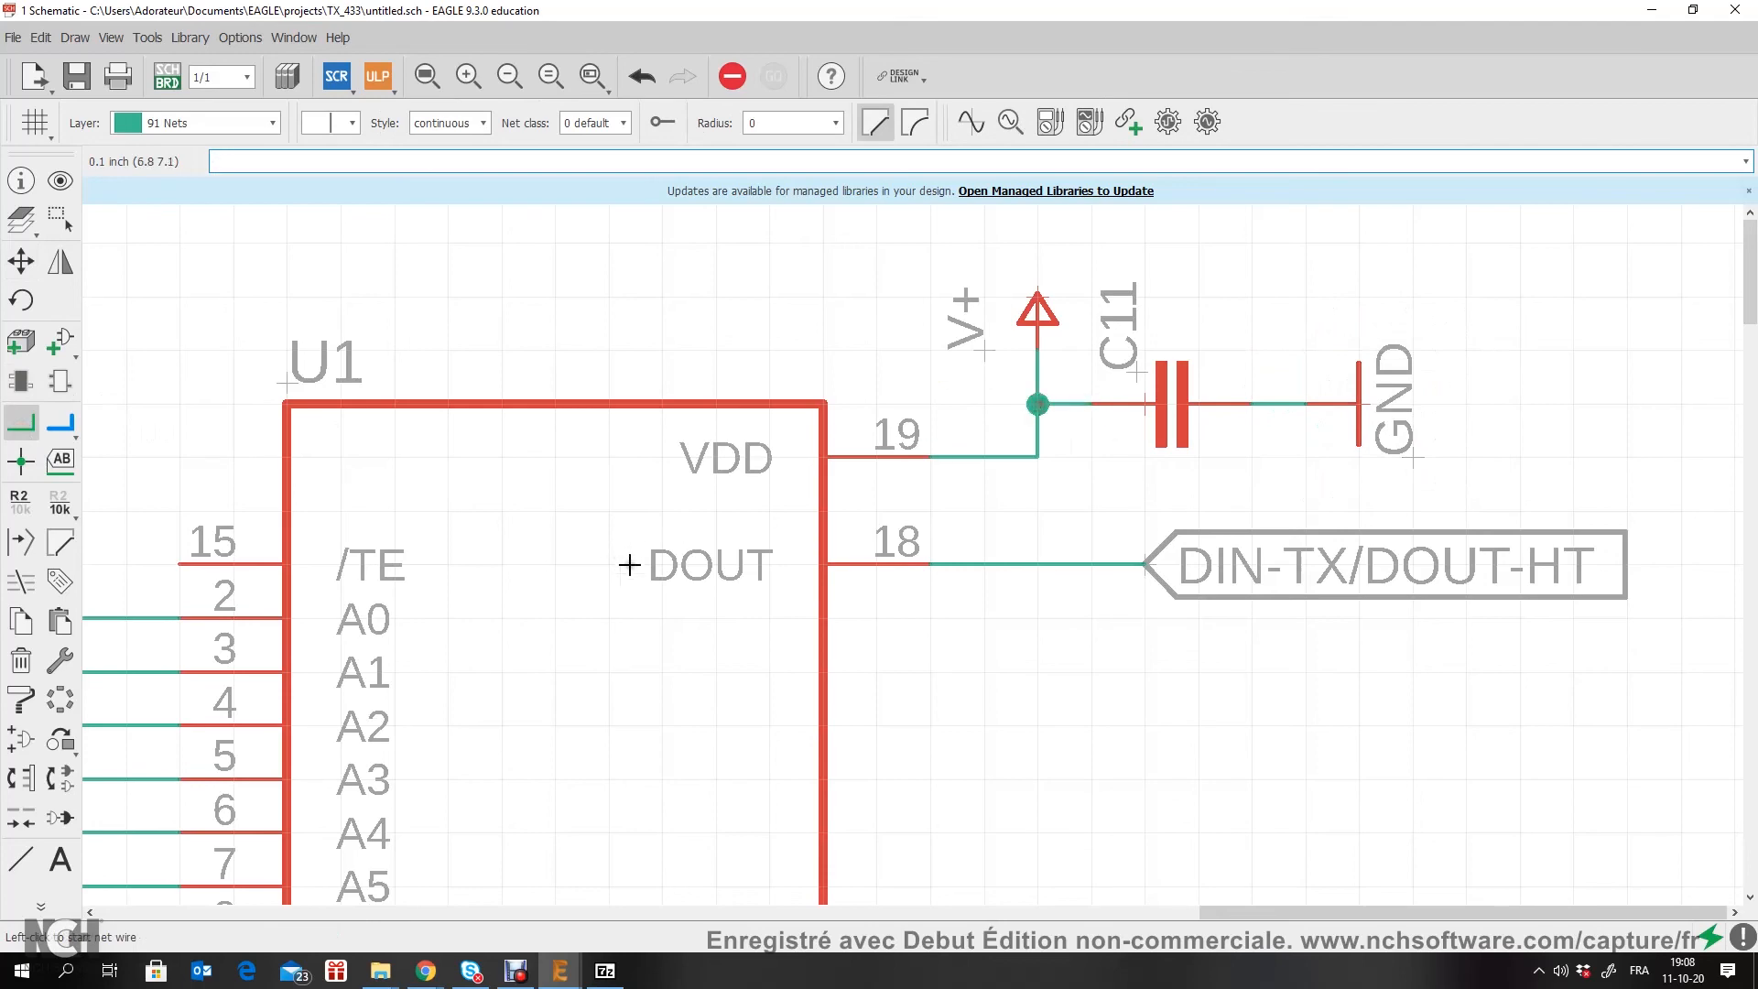
Step: Move the GND symbol under capacitor C12 slightly lower, leaving a short net wire between them
{"action": "scroll", "coordinate": [630, 565], "scroll_direction": "down", "scroll_amount": 4}
{"action": "scroll", "coordinate": [873, 525], "scroll_direction": "up", "scroll_amount": 1}
{"action": "scroll", "coordinate": [385, 522], "scroll_direction": "up", "scroll_amount": 2}
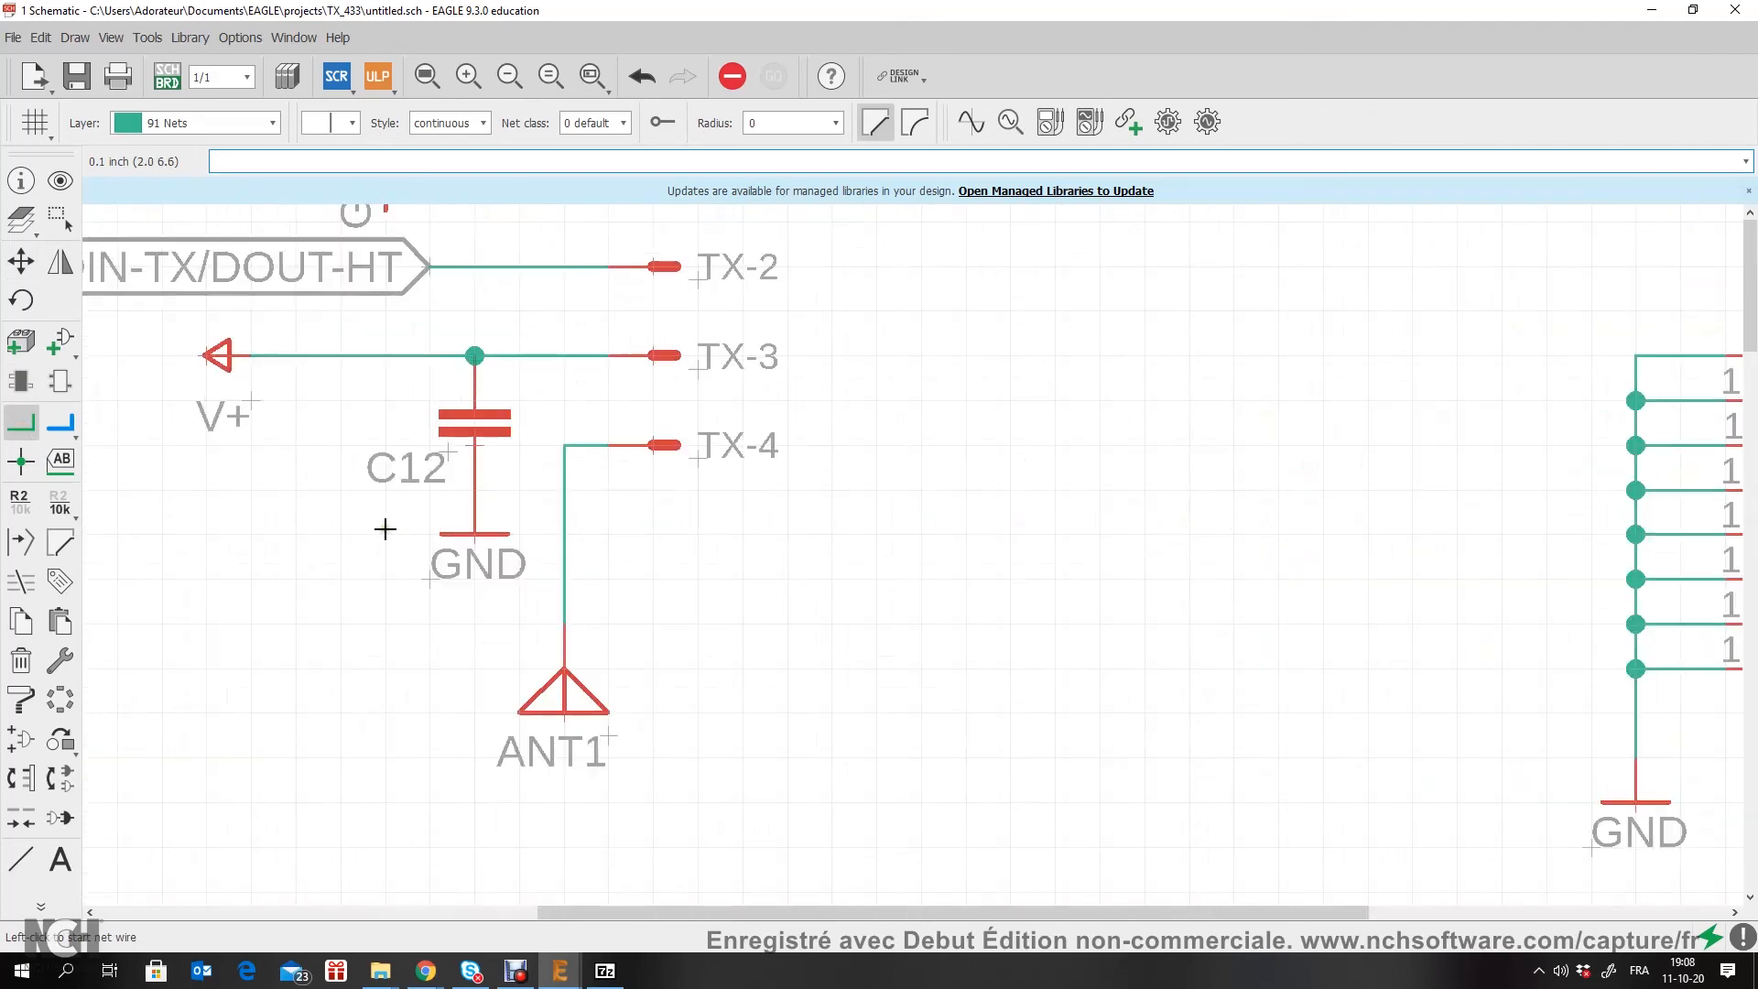
{"action": "left_click", "coordinate": [19, 262]}
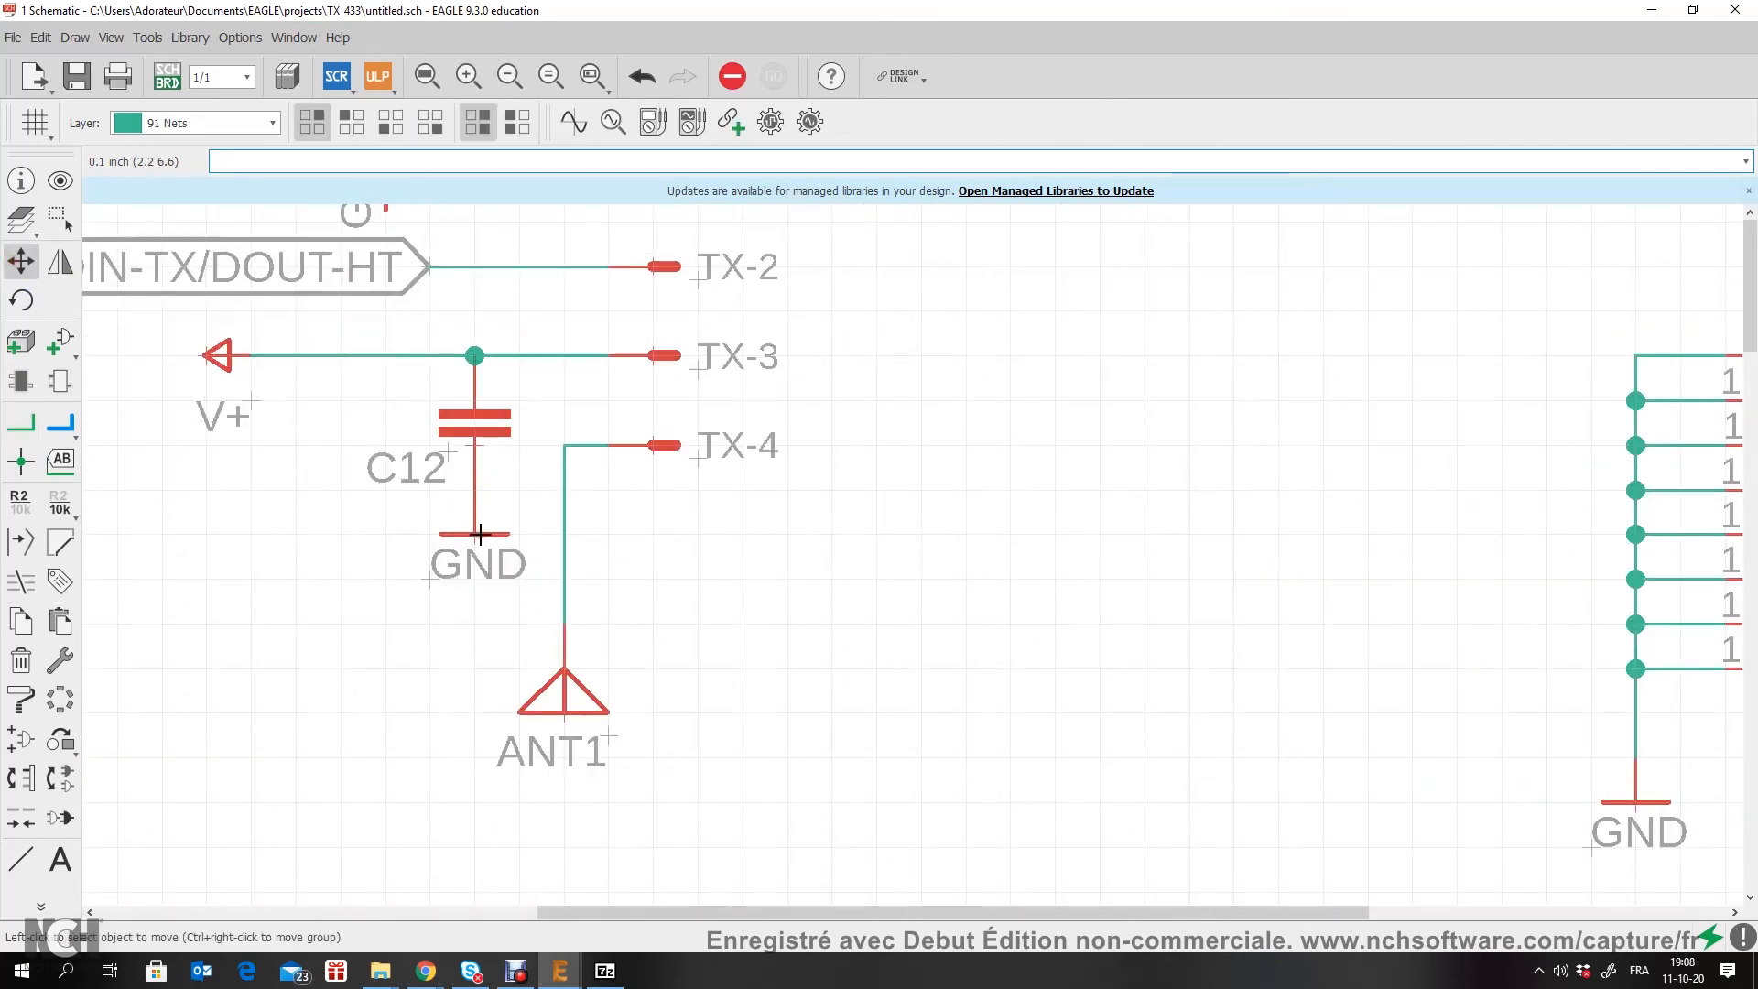
{"action": "scroll", "coordinate": [481, 542], "scroll_direction": "up", "scroll_amount": 2}
{"action": "left_click", "coordinate": [467, 521]}
{"action": "left_click", "coordinate": [453, 622]}
{"action": "scroll", "coordinate": [455, 622], "scroll_direction": "down", "scroll_amount": 12}
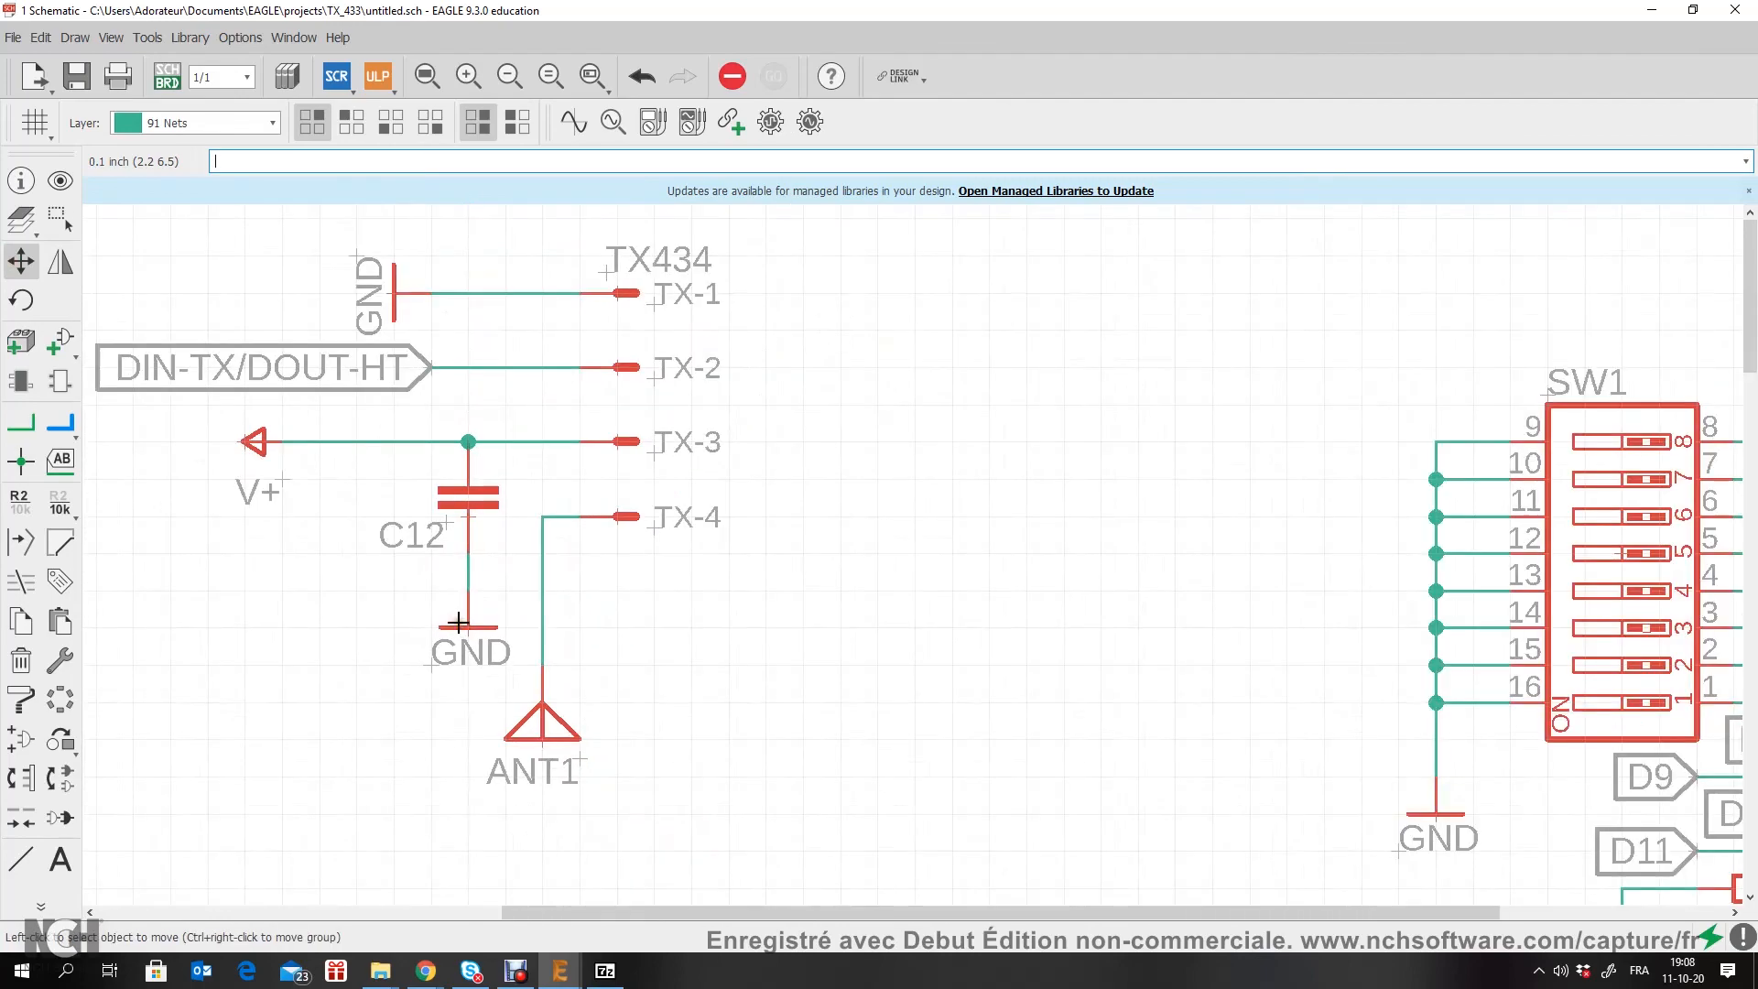
Step: Review the whole schematic sheet, from the power input and TX434 connector to the HT12E encoder and the push buttons
{"action": "middle_click_drag", "start_coordinate": [771, 705], "coordinate": [639, 401]}
{"action": "scroll", "coordinate": [711, 632], "scroll_direction": "down", "scroll_amount": 2}
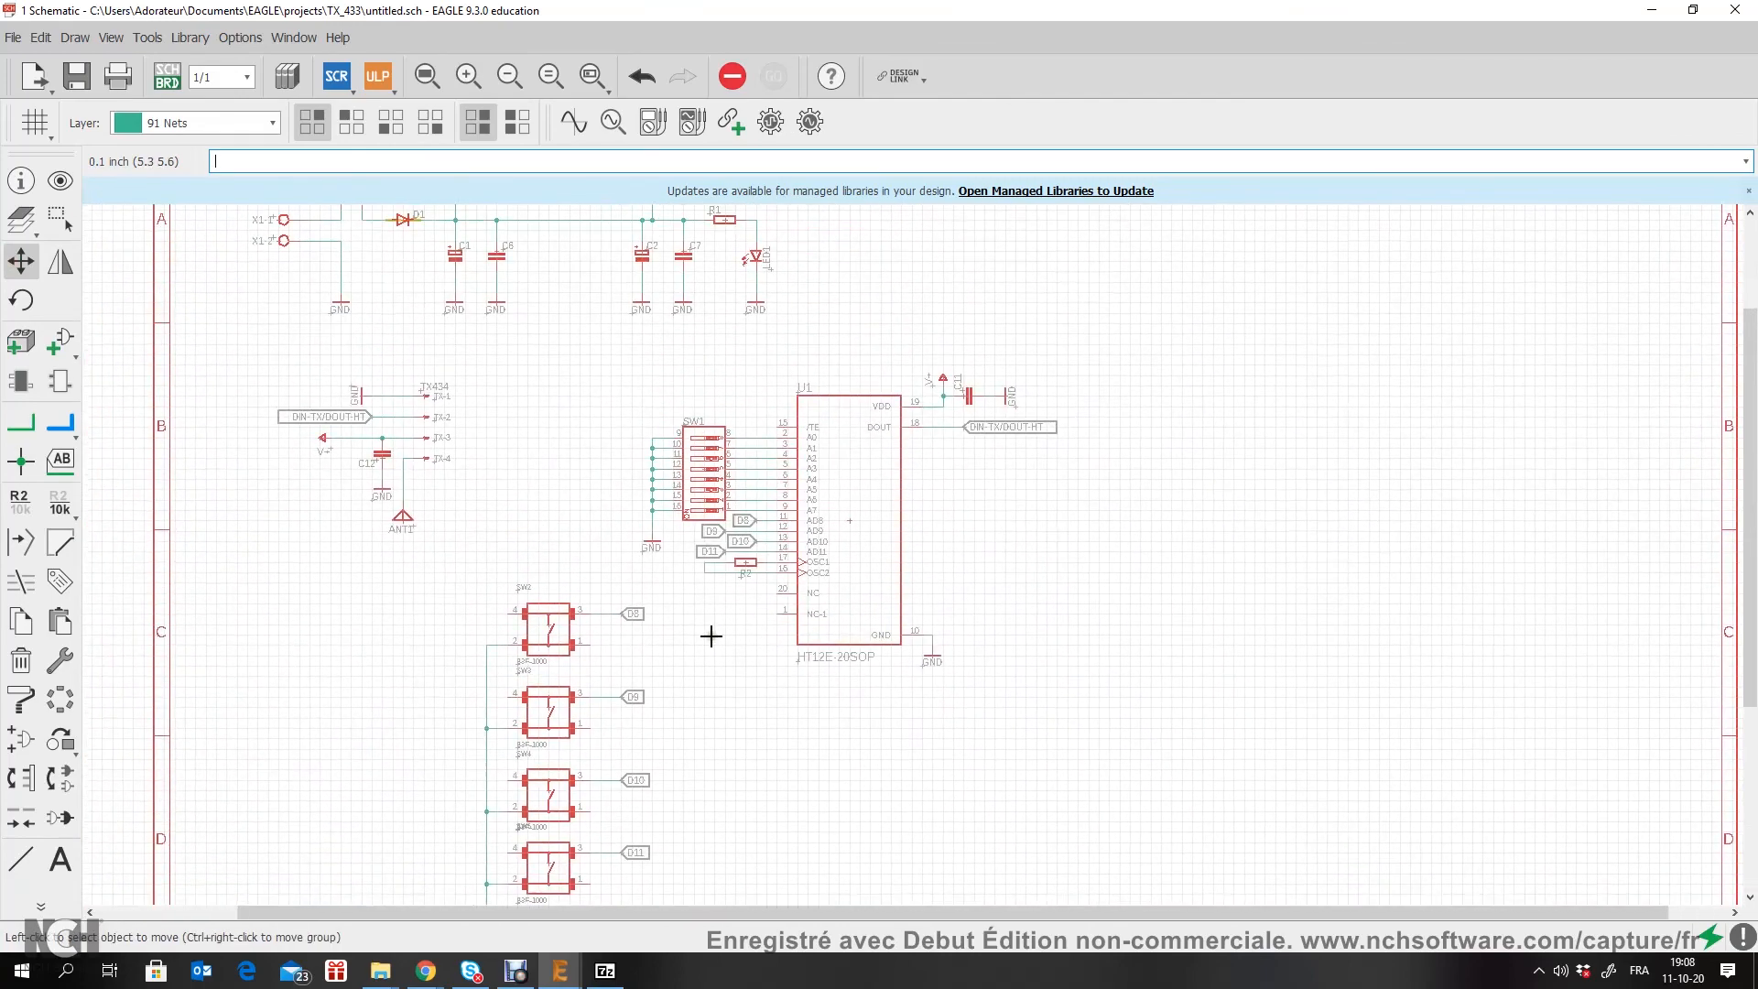
{"action": "scroll", "coordinate": [580, 452], "scroll_direction": "down", "scroll_amount": 2}
{"action": "scroll", "coordinate": [569, 287], "scroll_direction": "up", "scroll_amount": 5}
{"action": "scroll", "coordinate": [573, 311], "scroll_direction": "down", "scroll_amount": 2}
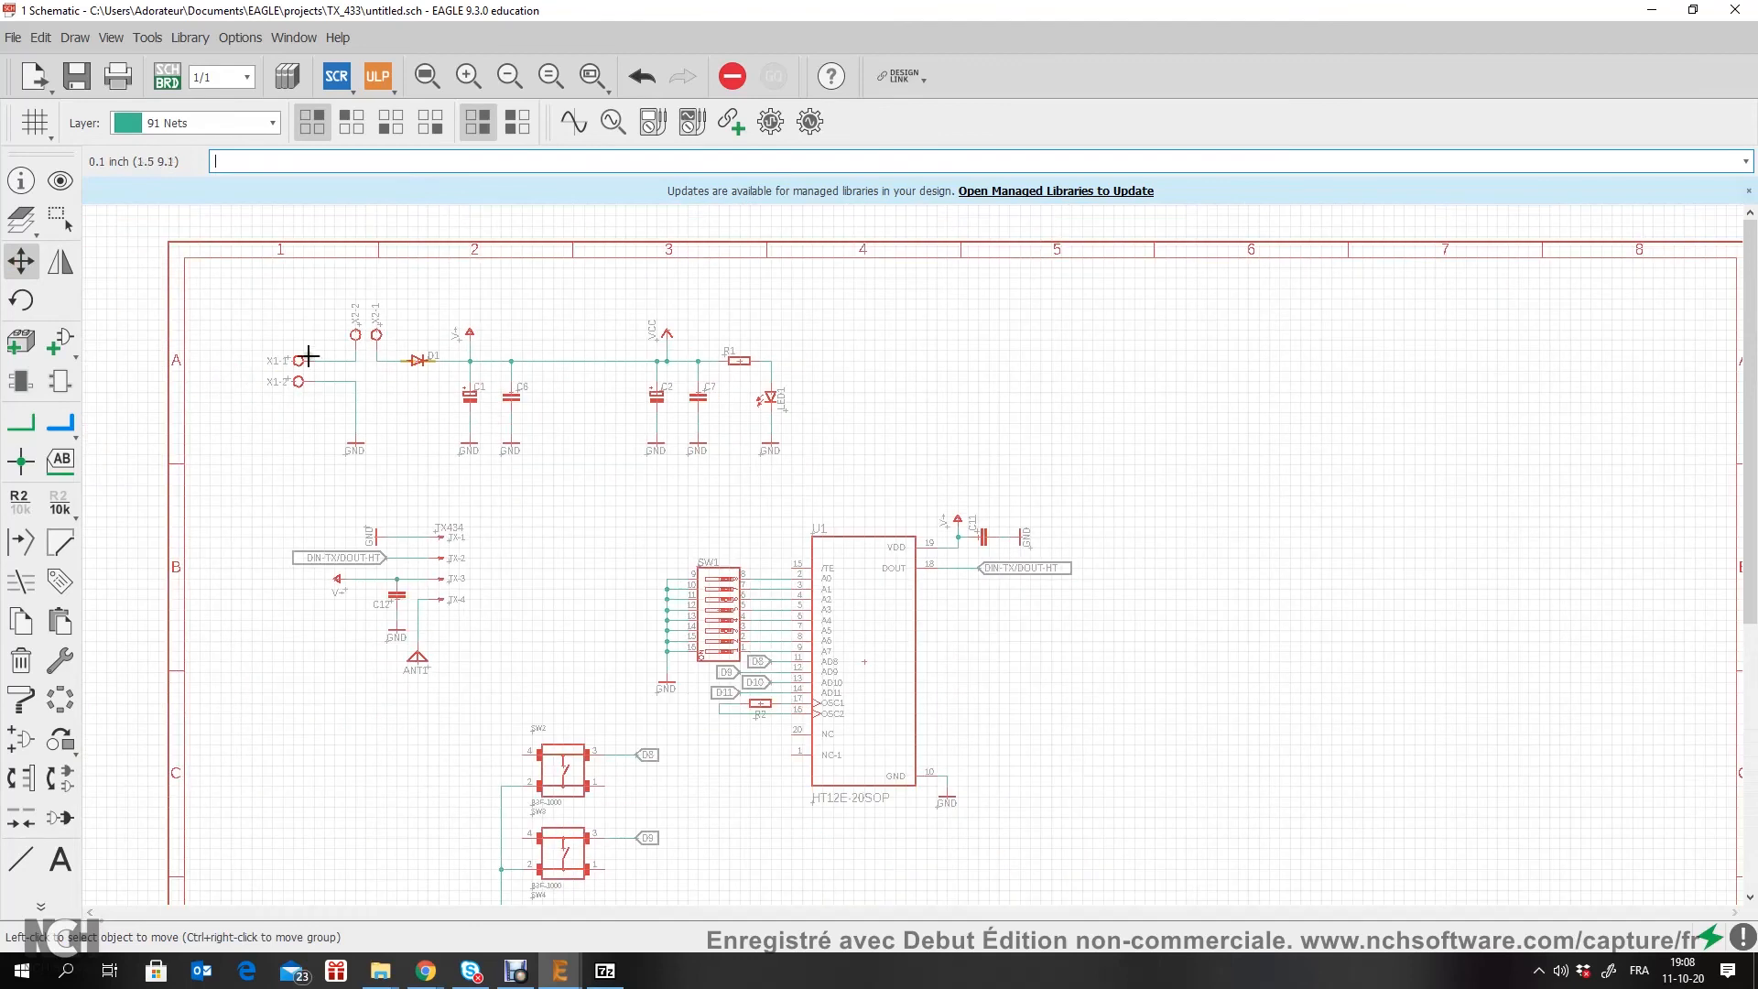
{"action": "middle_click_drag", "start_coordinate": [624, 793], "coordinate": [634, 540]}
{"action": "scroll", "coordinate": [597, 527], "scroll_direction": "down", "scroll_amount": 2}
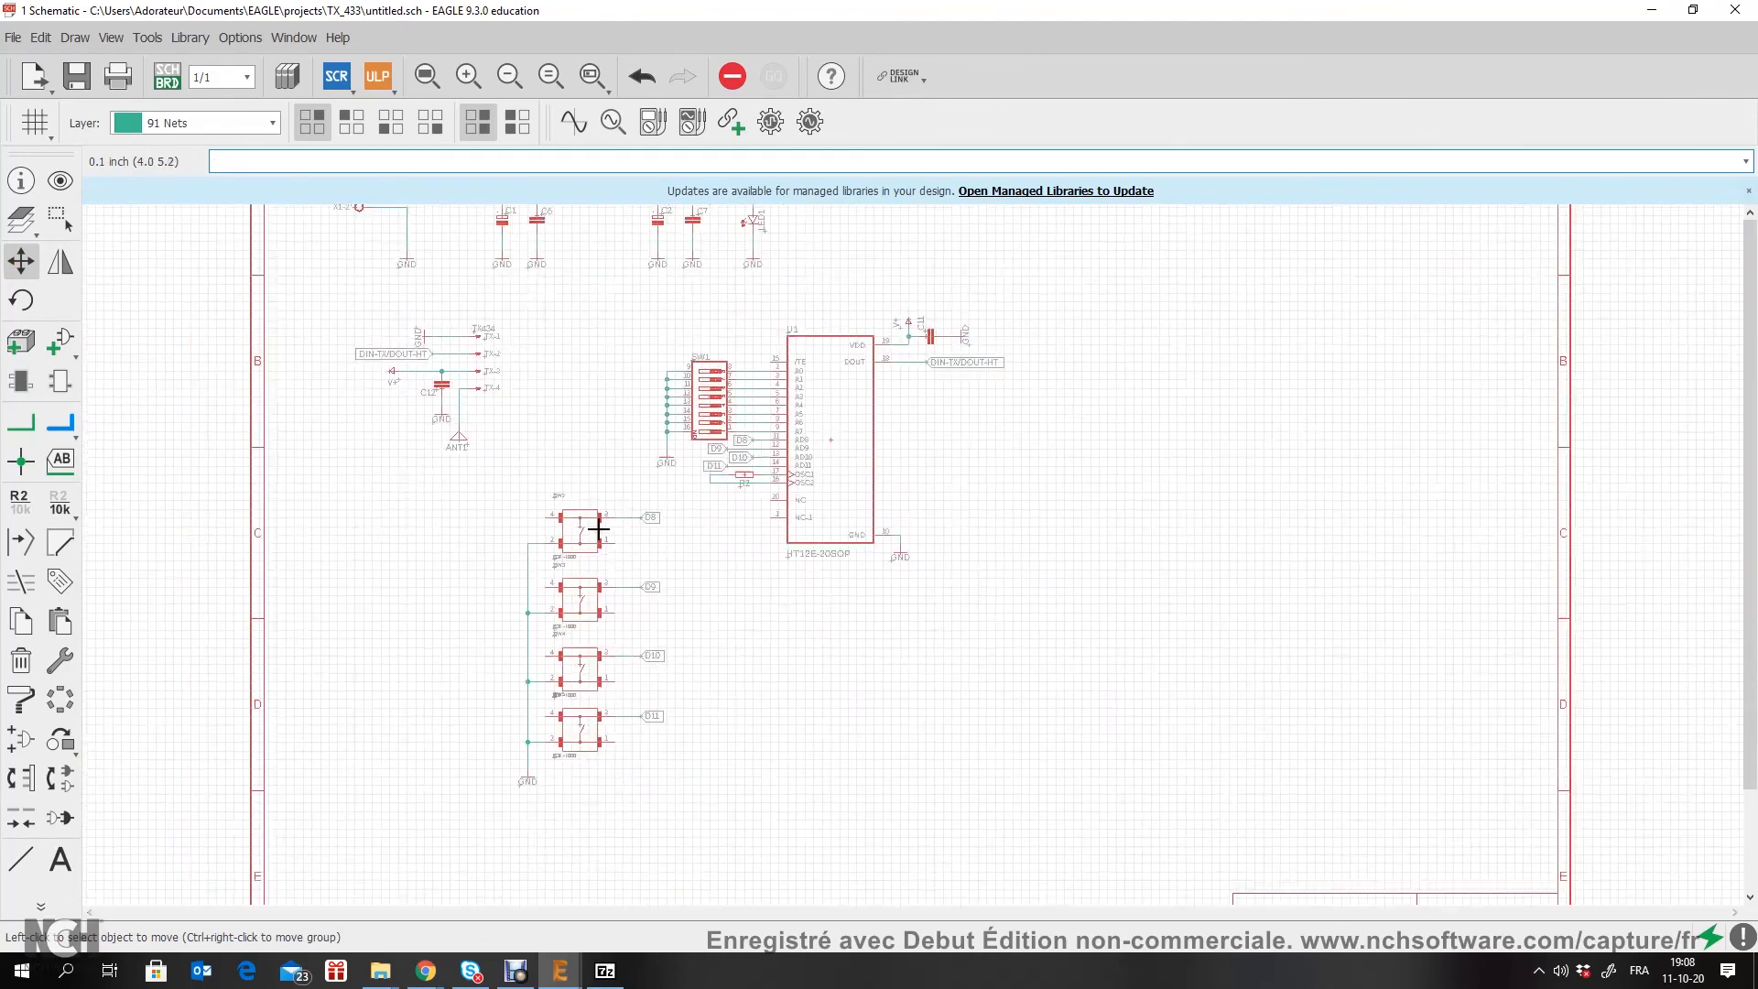
{"action": "middle_click_drag", "start_coordinate": [601, 457], "coordinate": [605, 602]}
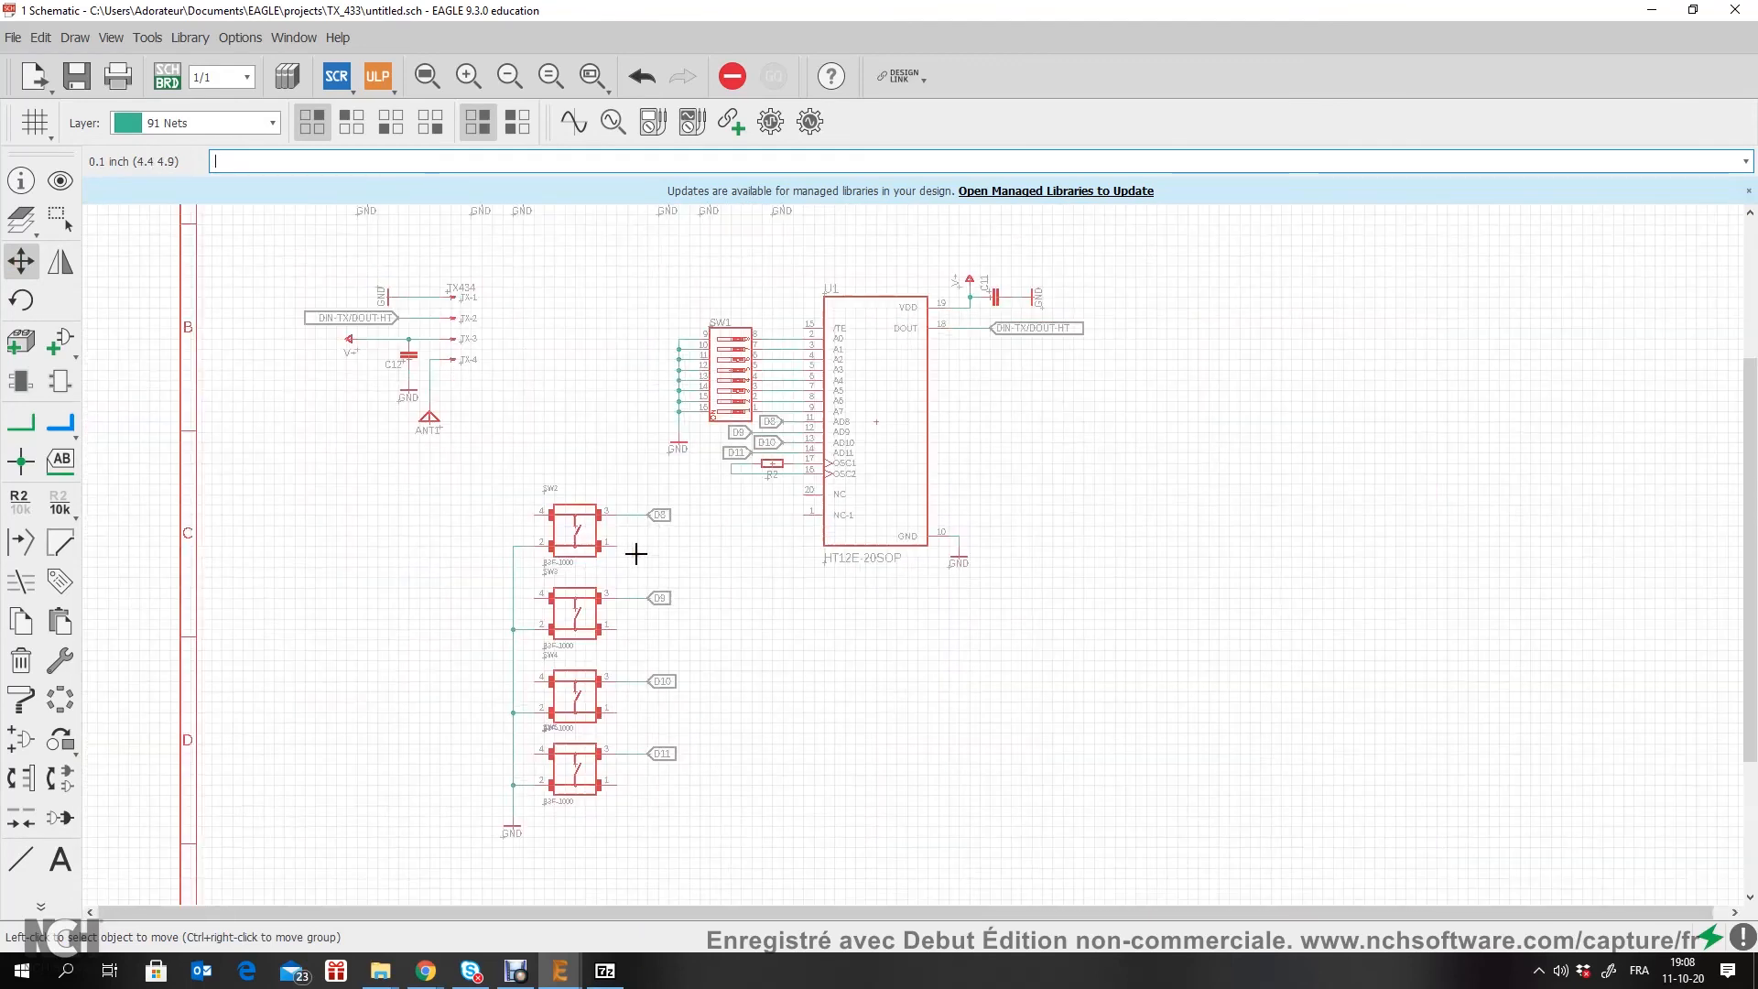
{"action": "scroll", "coordinate": [615, 551], "scroll_direction": "down", "scroll_amount": 2}
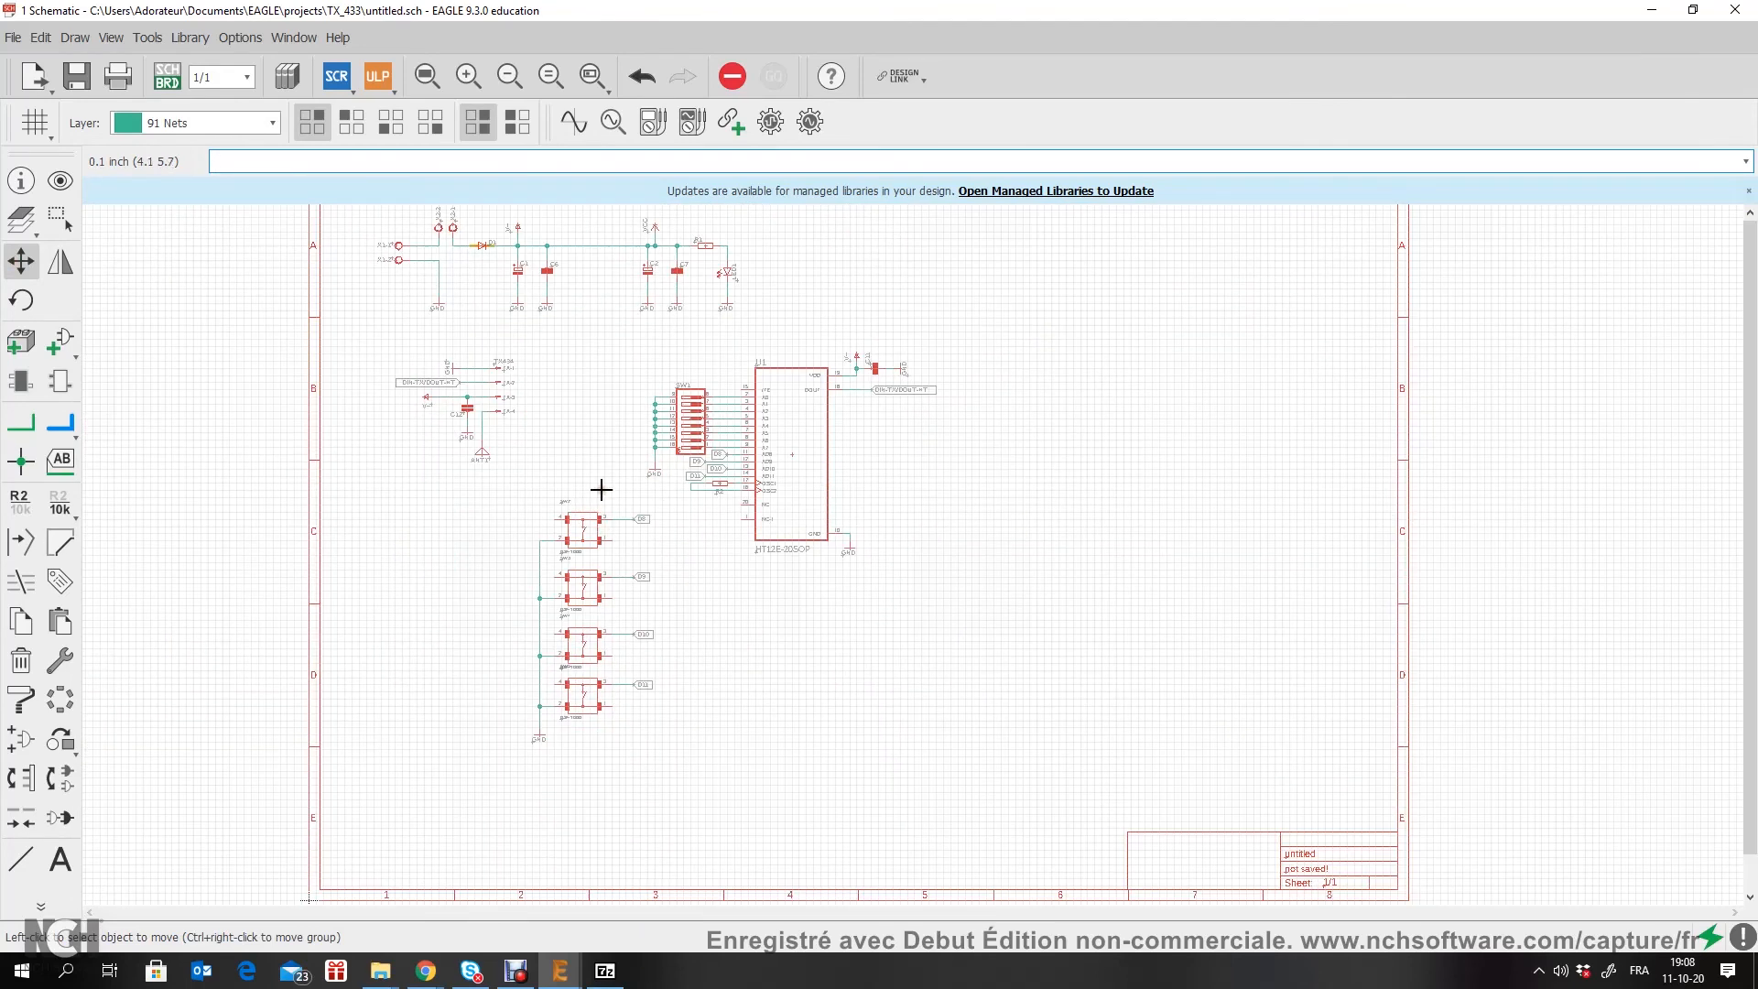
{"action": "middle_click_drag", "start_coordinate": [601, 450], "coordinate": [605, 602]}
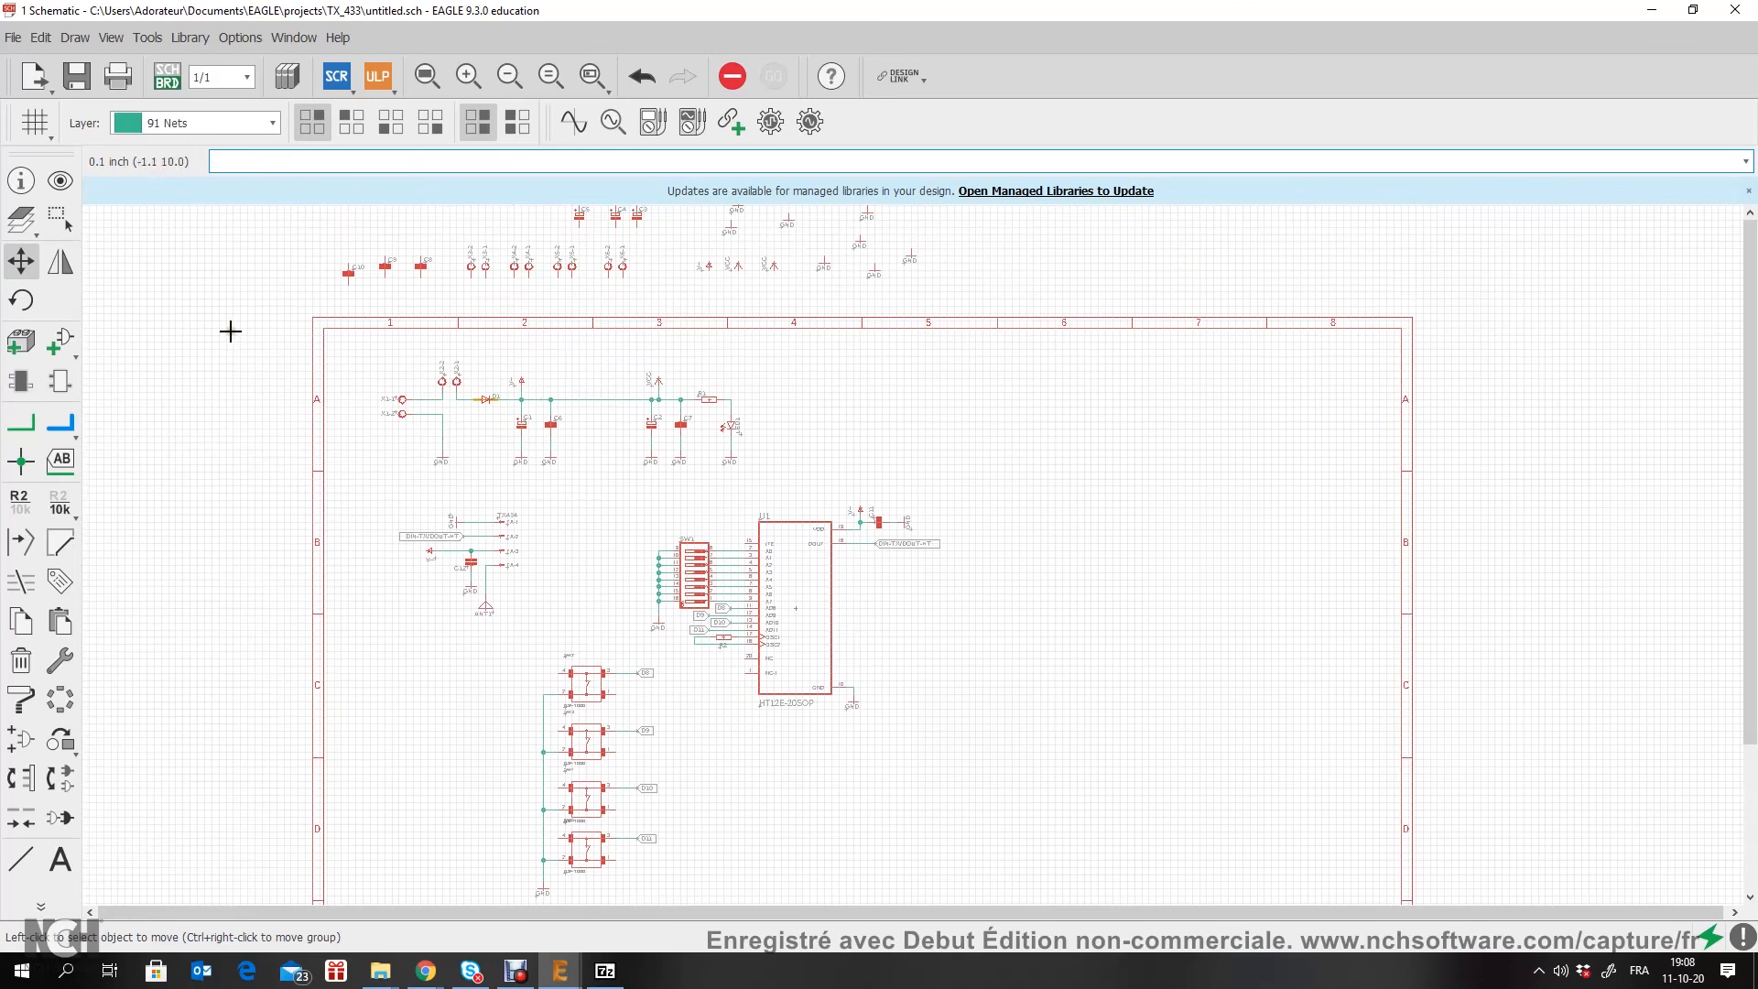
{"action": "left_click", "coordinate": [502, 968]}
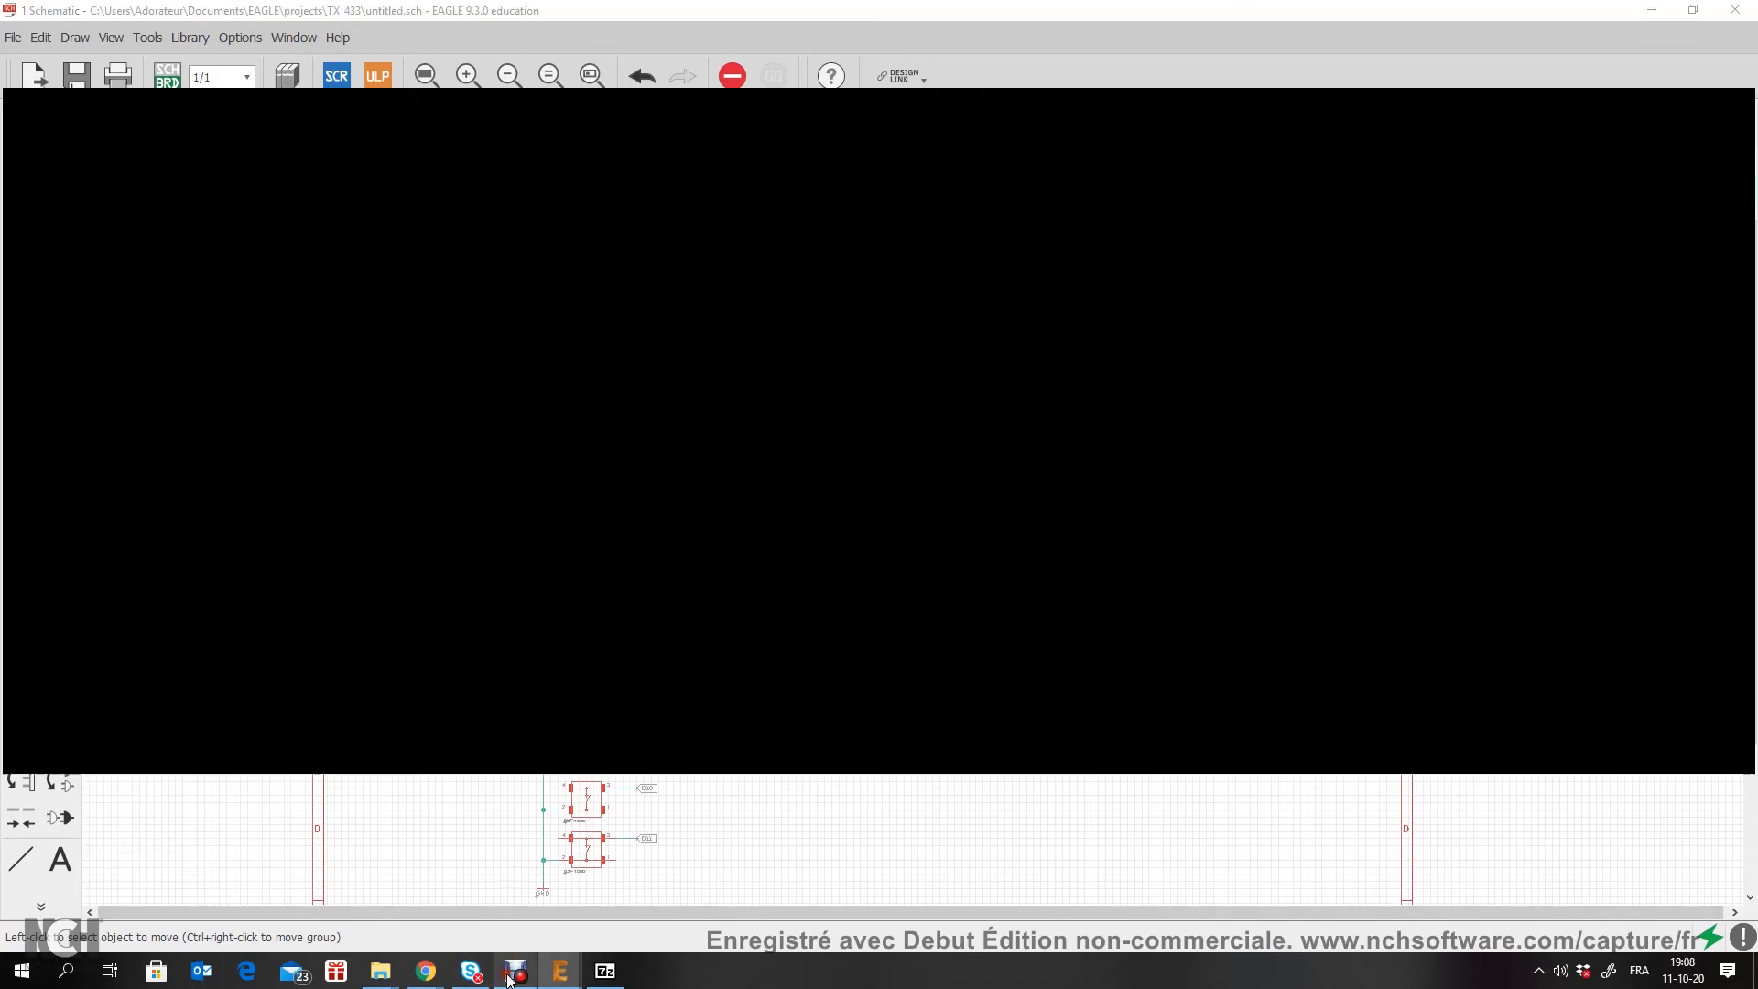
{"action": "left_click", "coordinate": [746, 903]}
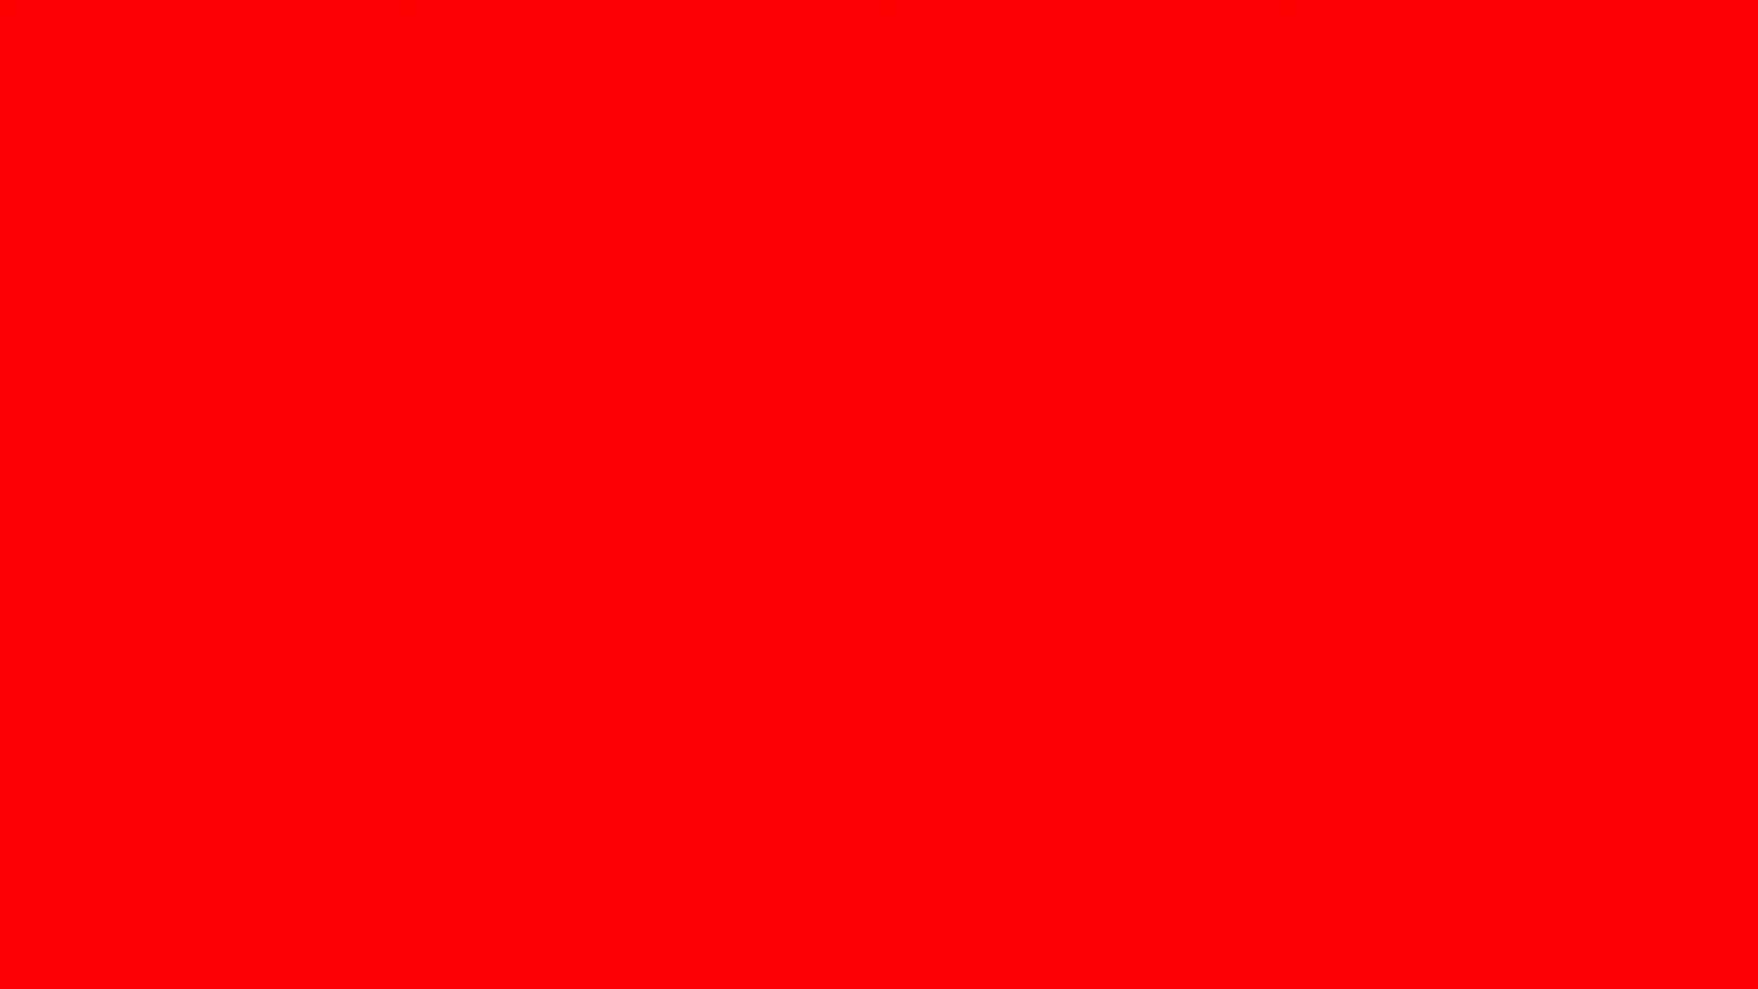